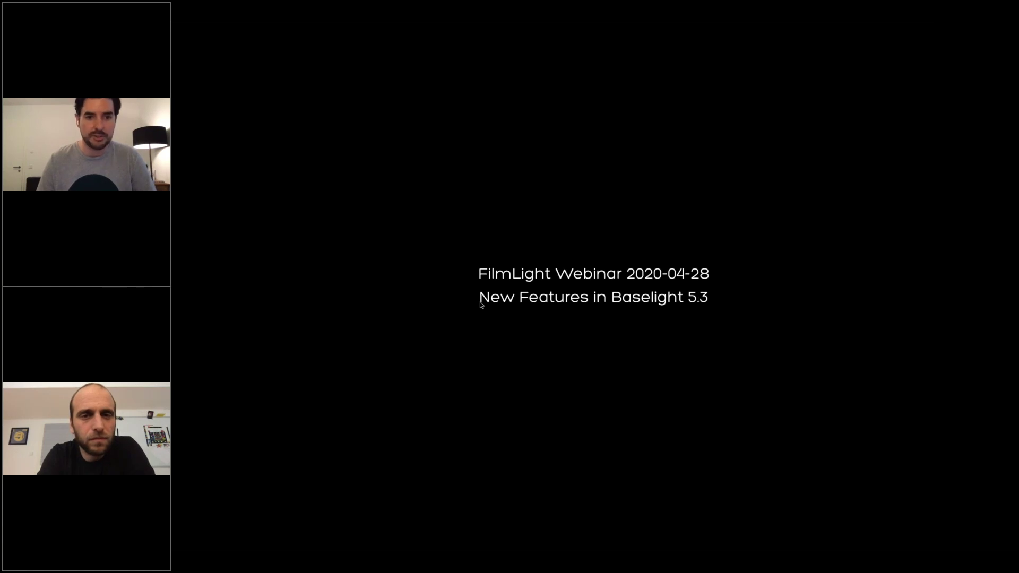
key(Right)
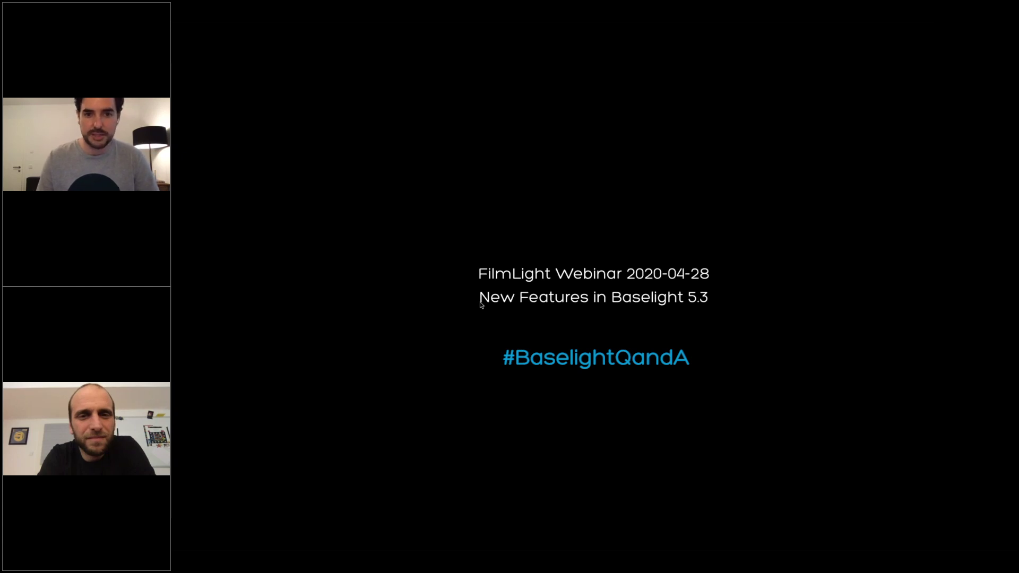
key(Right)
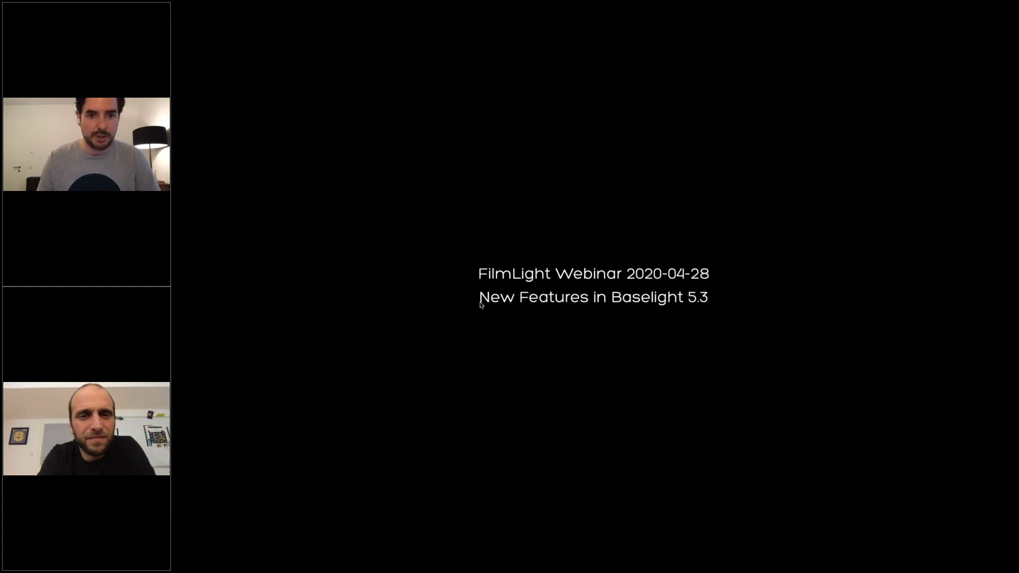
key(Right)
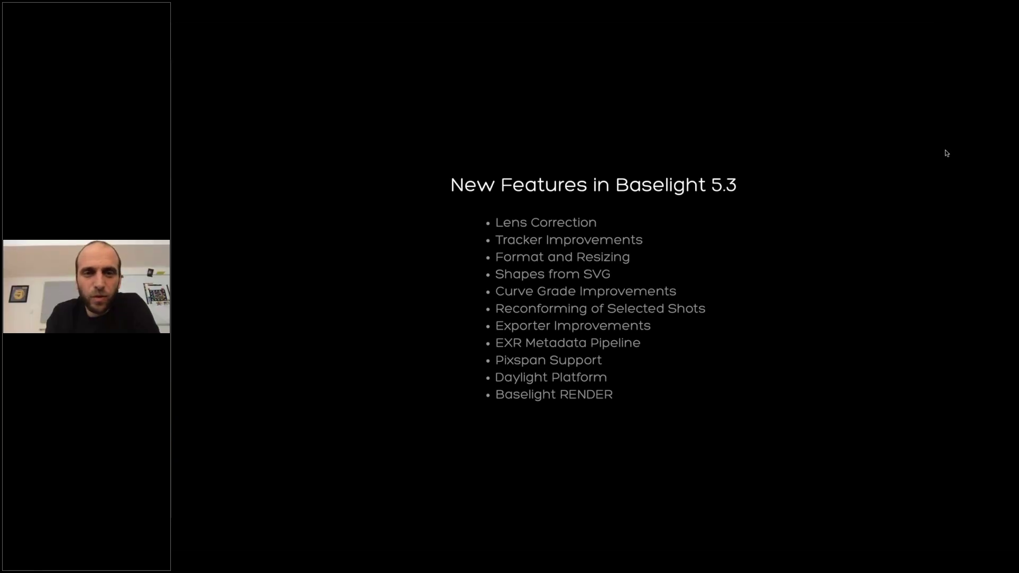
key(Right)
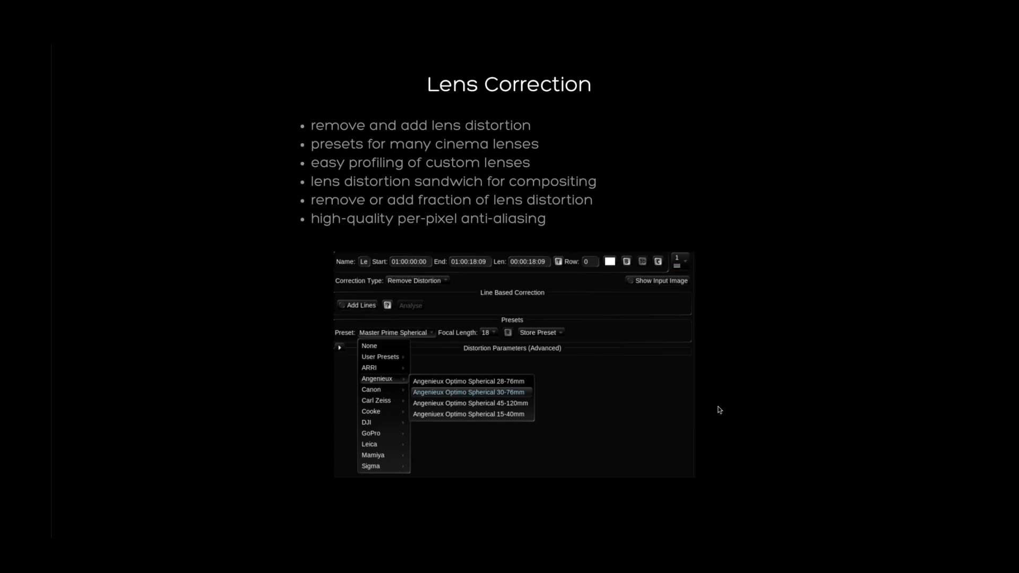
Leave the full-screen slide view, go to the GOPR0664 shot and insert a Lens Correction layer on it
key(Escape)
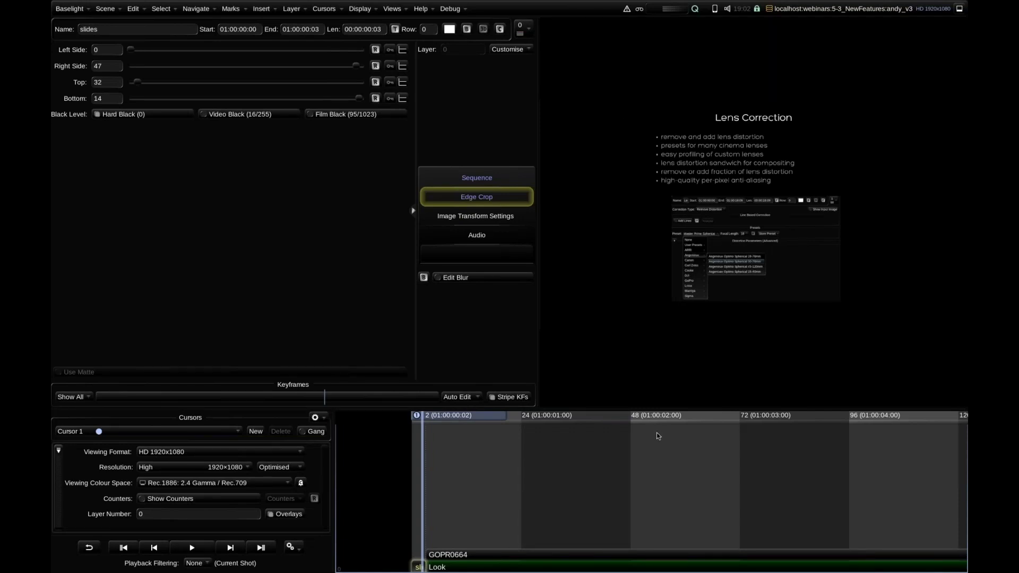
key(Right)
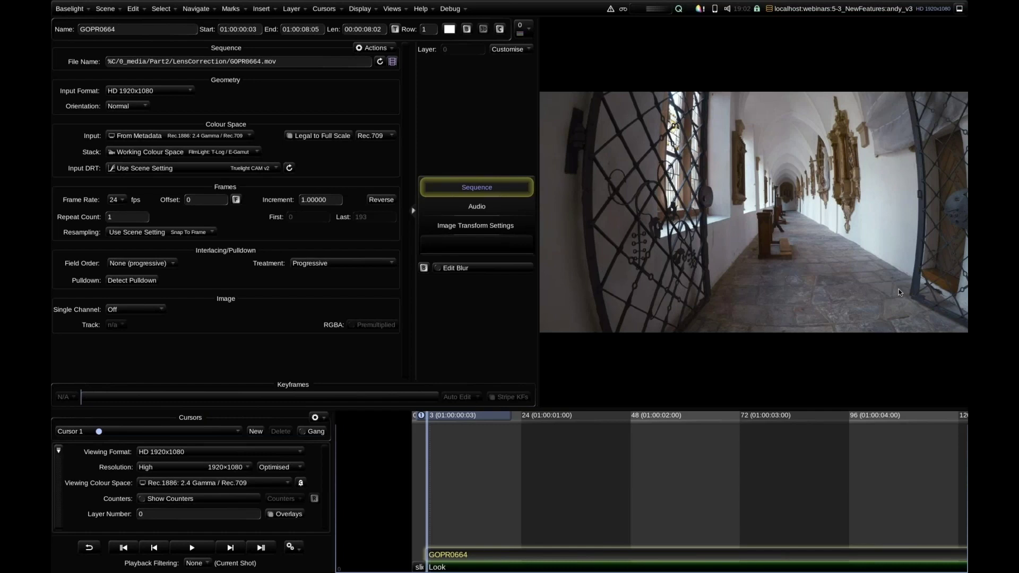
click(263, 9)
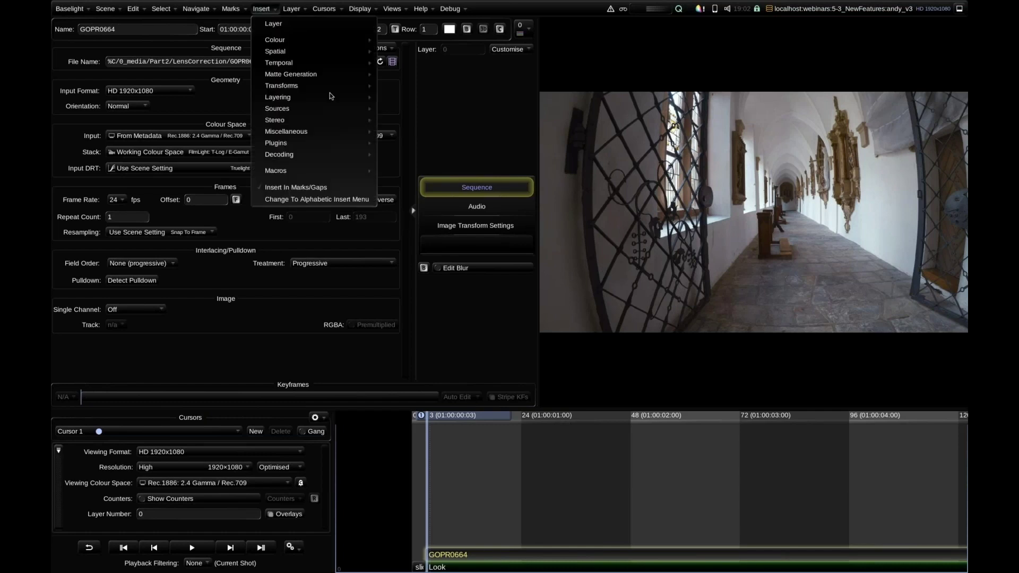
mouse_move(373, 86)
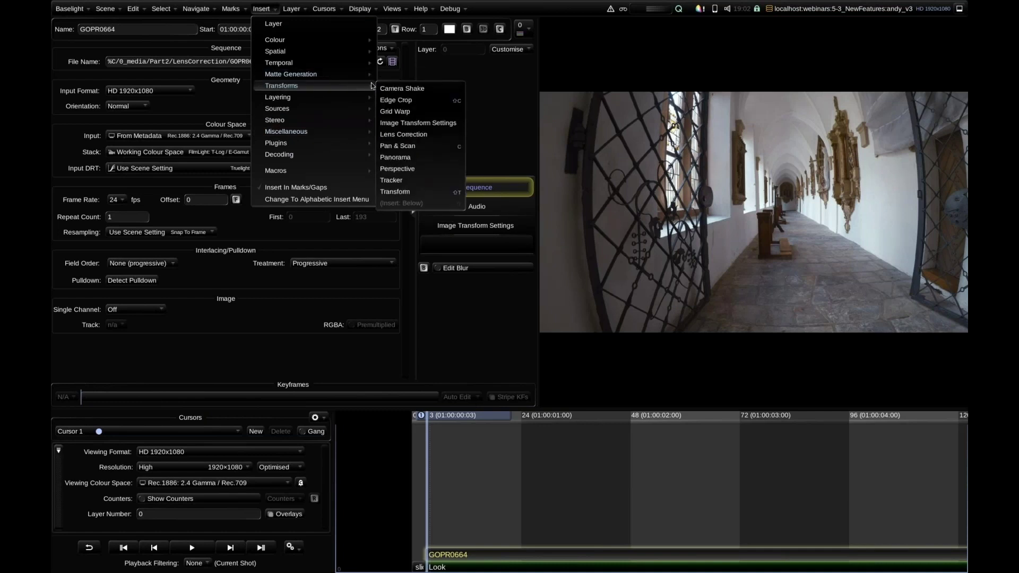
click(416, 135)
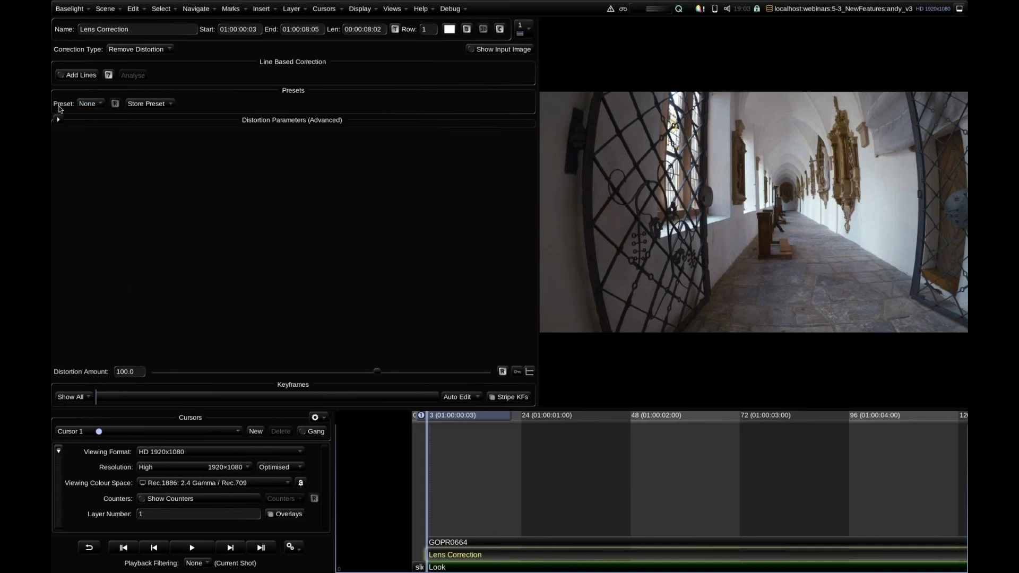
Try the Leica Summilux lens preset at focal length 18, and reset the preset to None
click(88, 105)
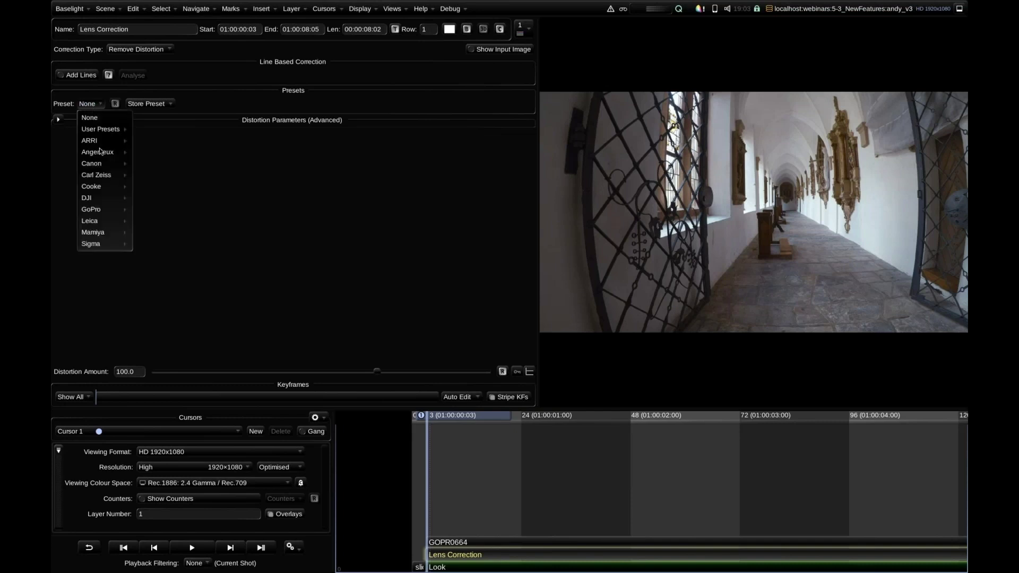
mouse_move(98, 244)
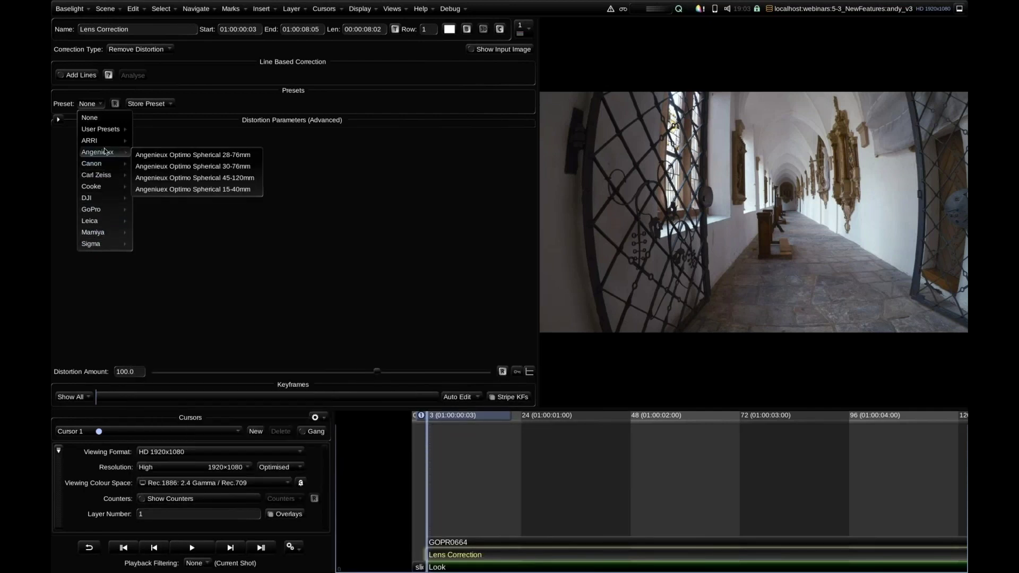
mouse_move(102, 146)
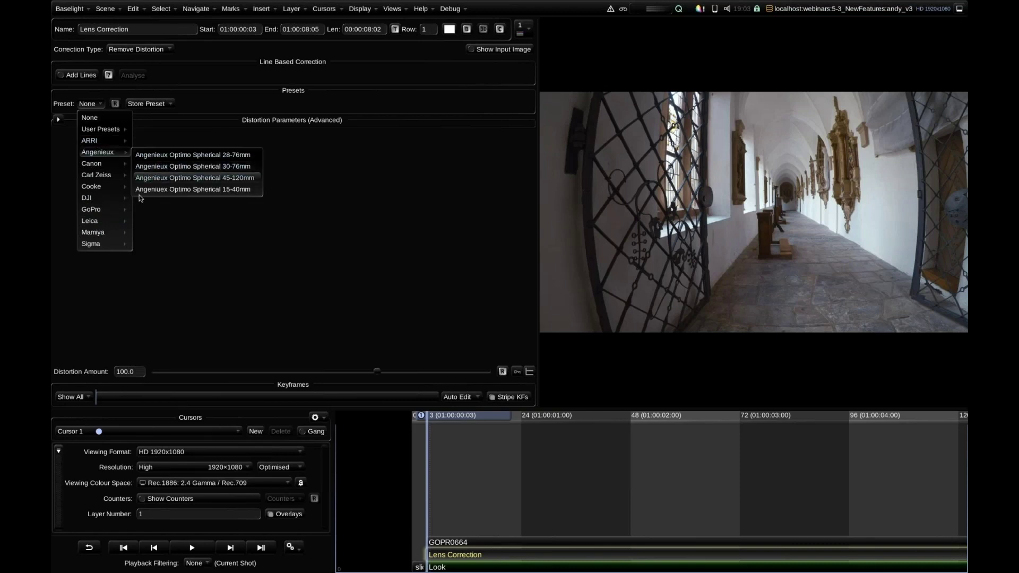
mouse_move(138, 186)
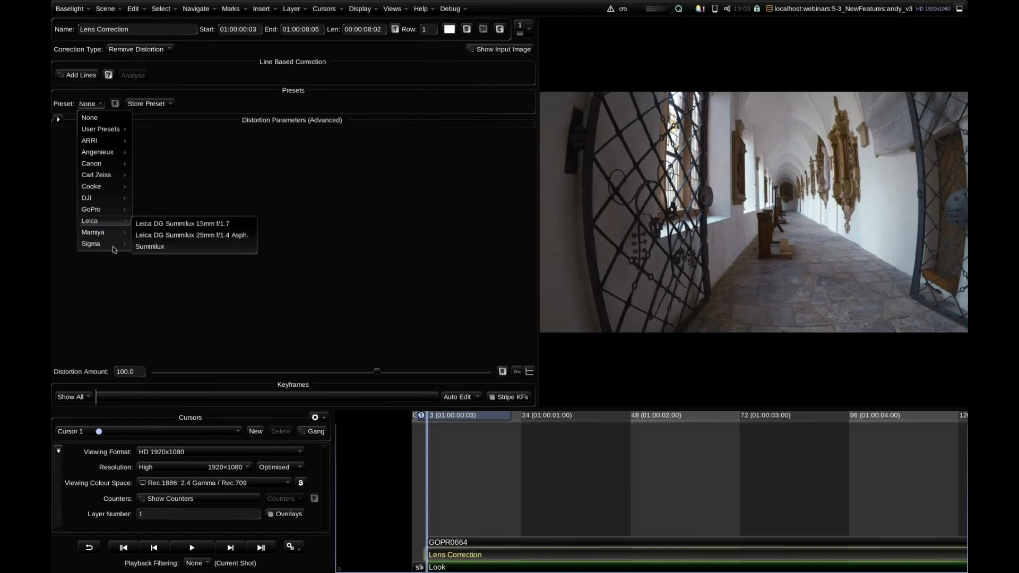
mouse_move(114, 222)
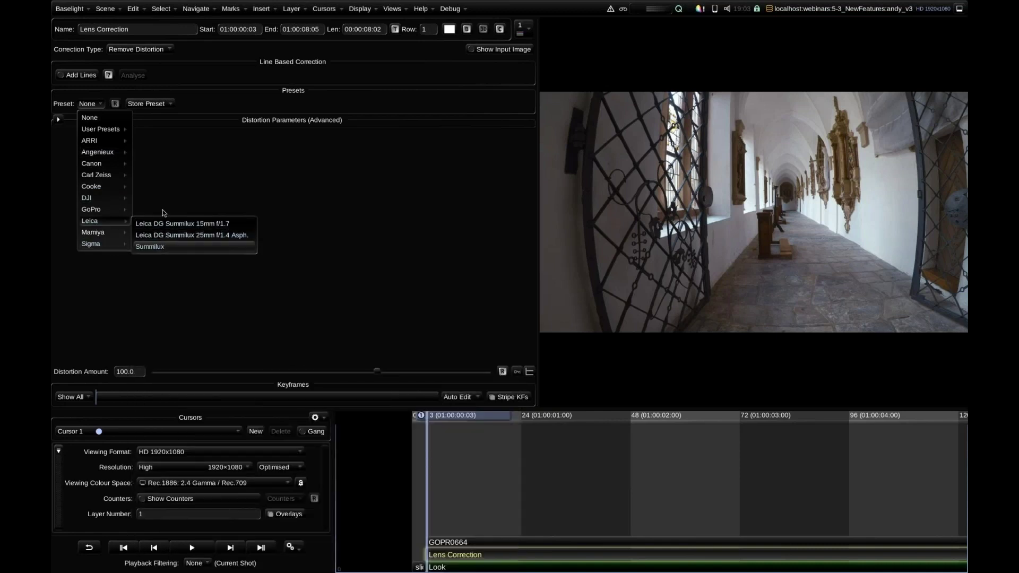
click(159, 247)
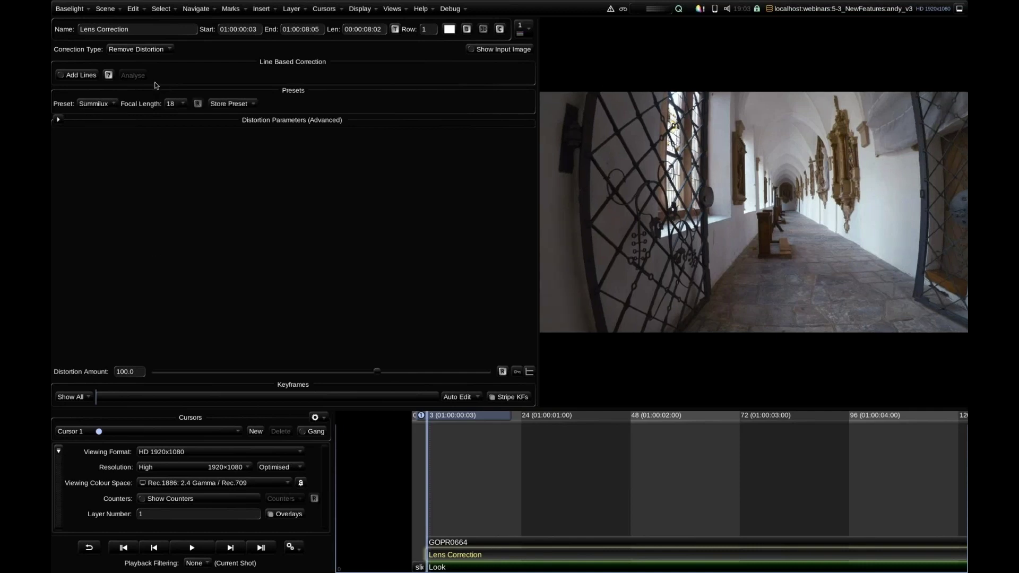
click(174, 105)
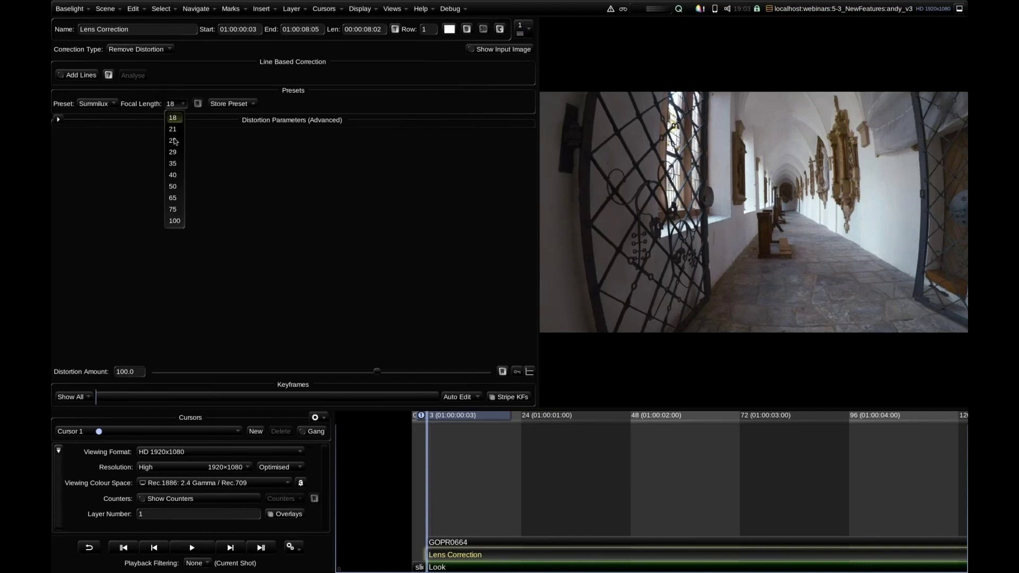
click(174, 109)
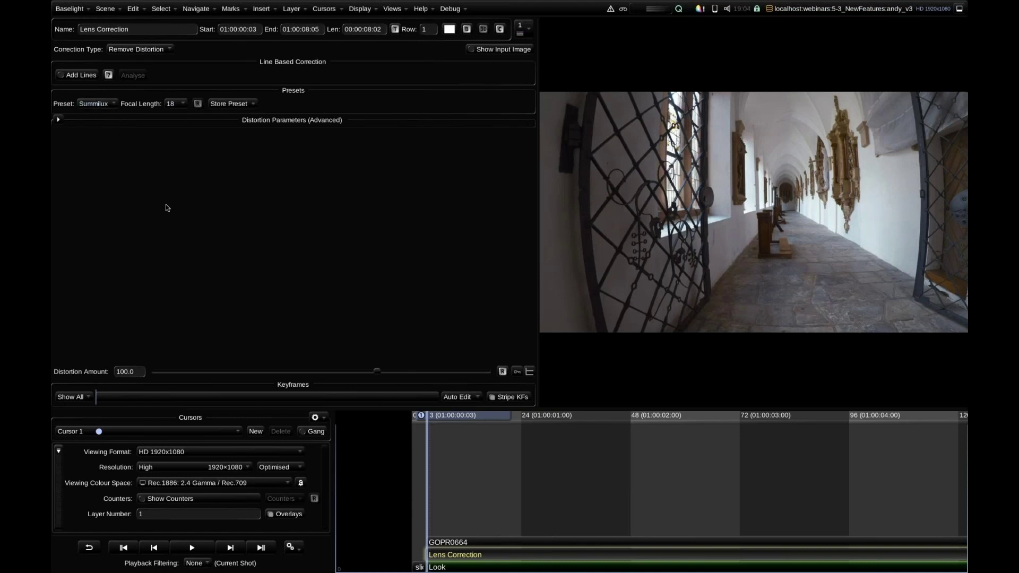
click(94, 106)
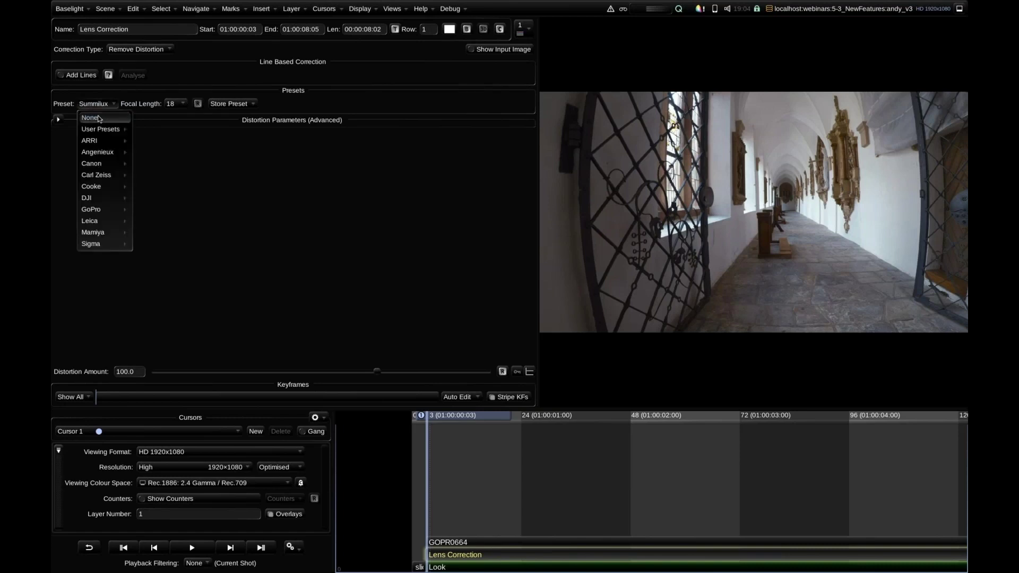
click(99, 118)
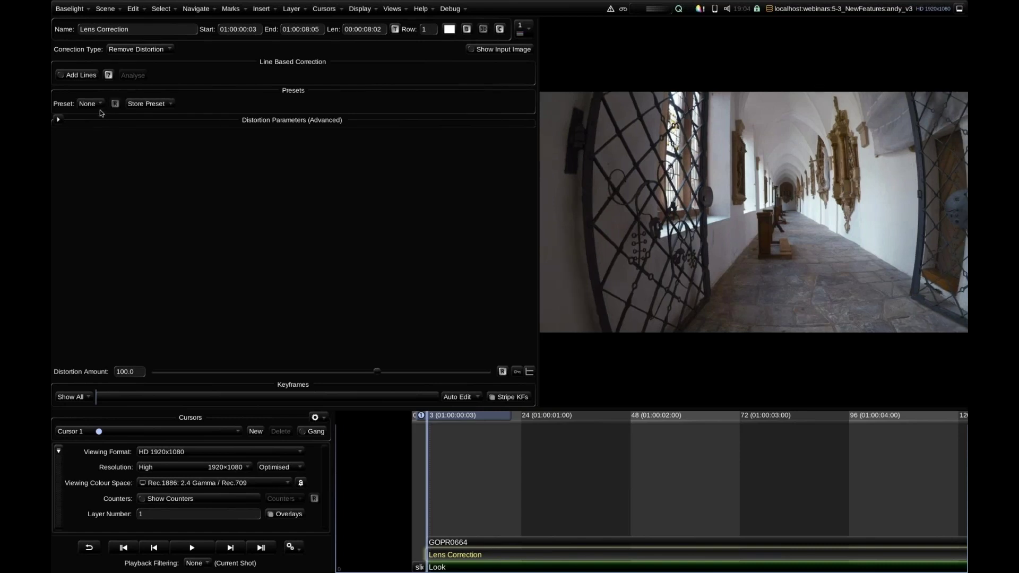
Draw a correction line along the inner edge of the right-hand gate's frame for line-based lens correction
click(77, 75)
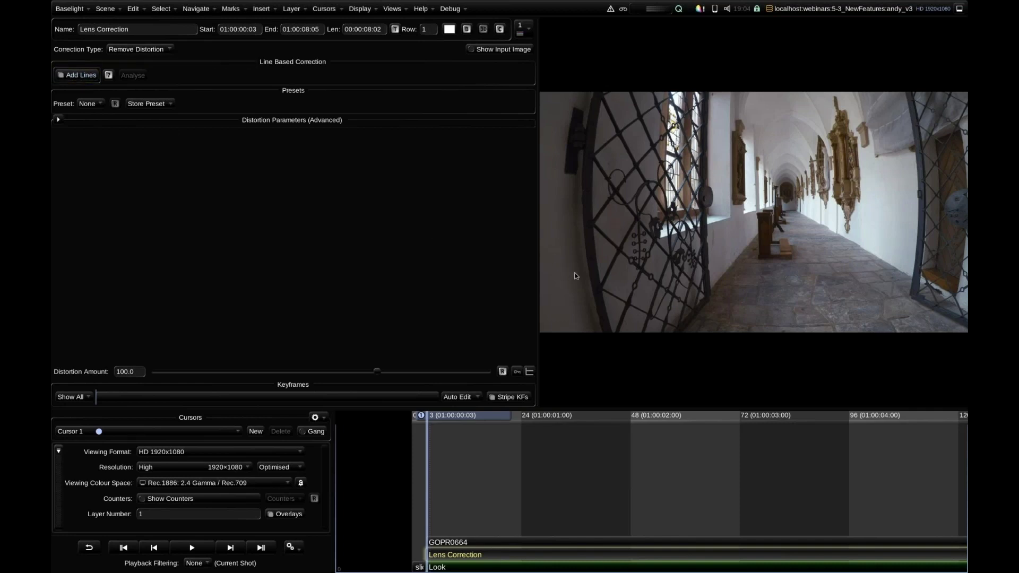
drag(811, 183, 543, 187)
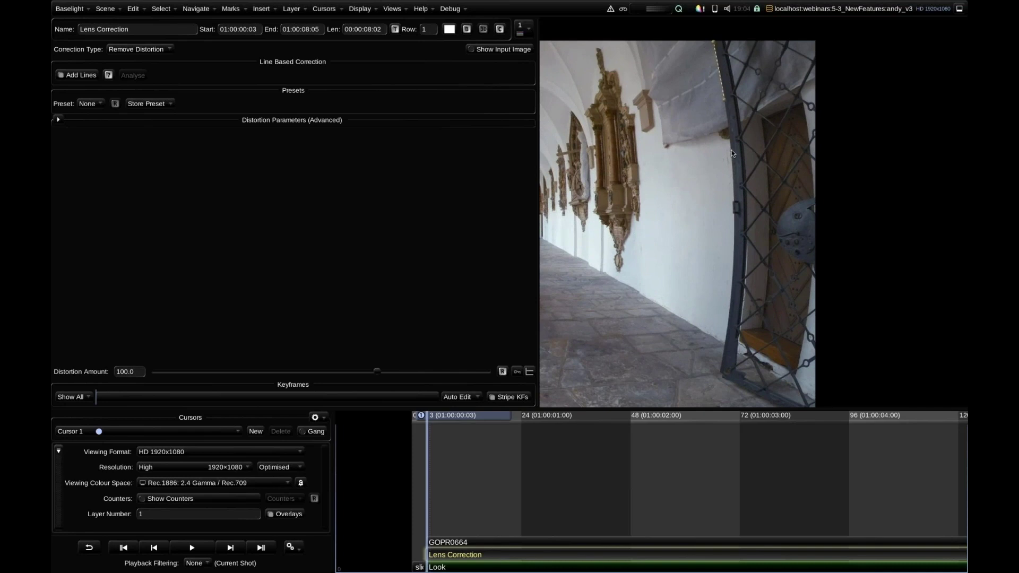
mouse_move(732, 161)
mouse_down()
mouse_move(733, 312)
mouse_move(720, 374)
mouse_up()
click(720, 370)
mouse_move(684, 264)
mouse_down()
mouse_move(702, 259)
mouse_move(696, 272)
mouse_up()
right_click(697, 269)
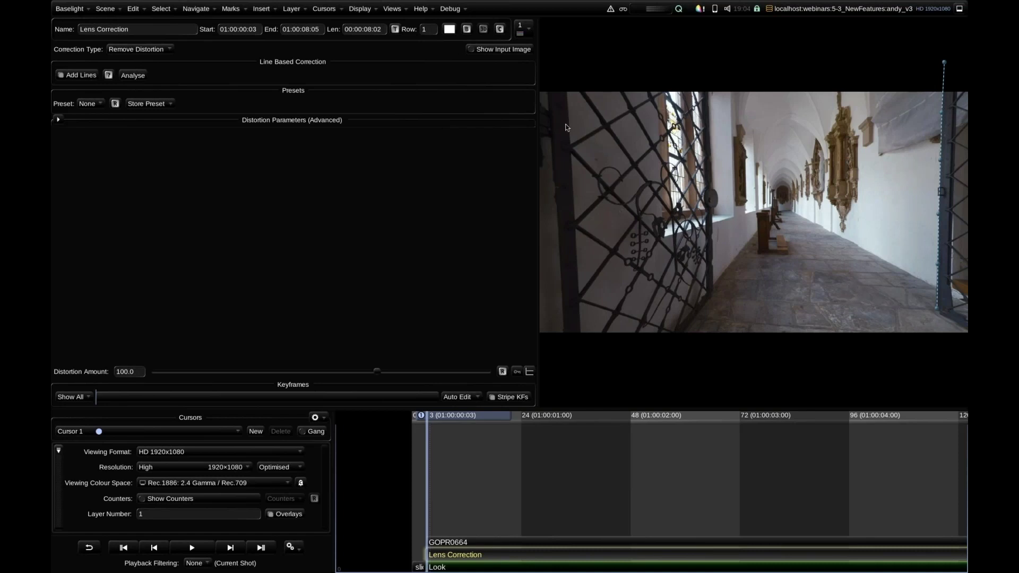
Enlarge the viewer, show the input image and refine the line's upper end against the right-hand gate frame
drag(537, 142, 444, 144)
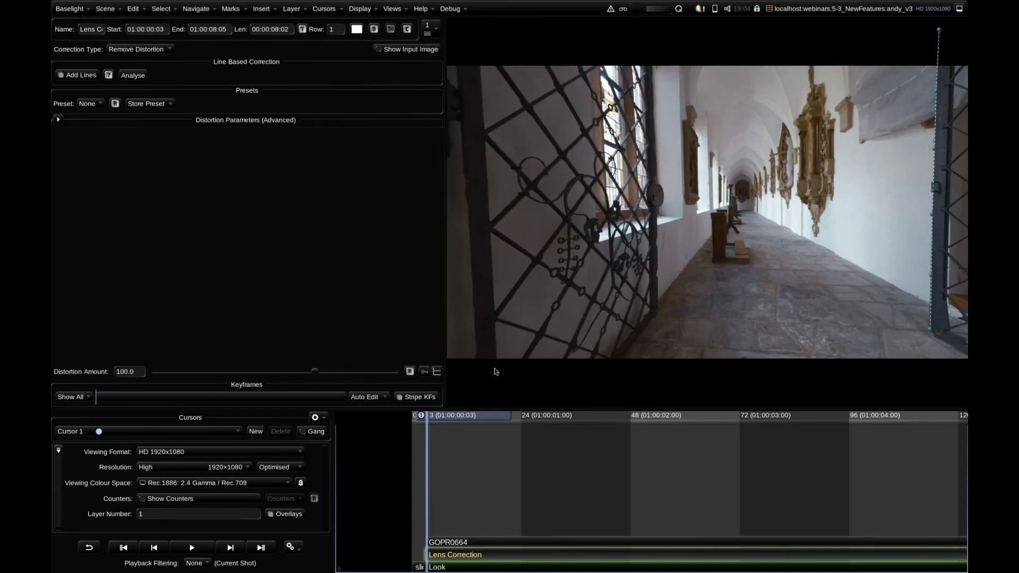
click(393, 49)
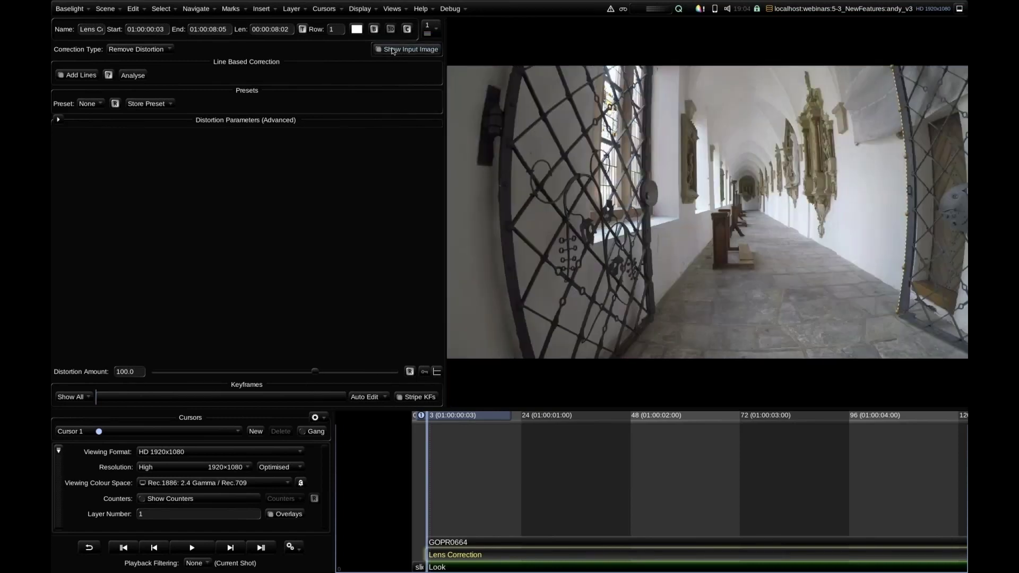
drag(779, 174, 597, 205)
scroll(703, 212, up, 6)
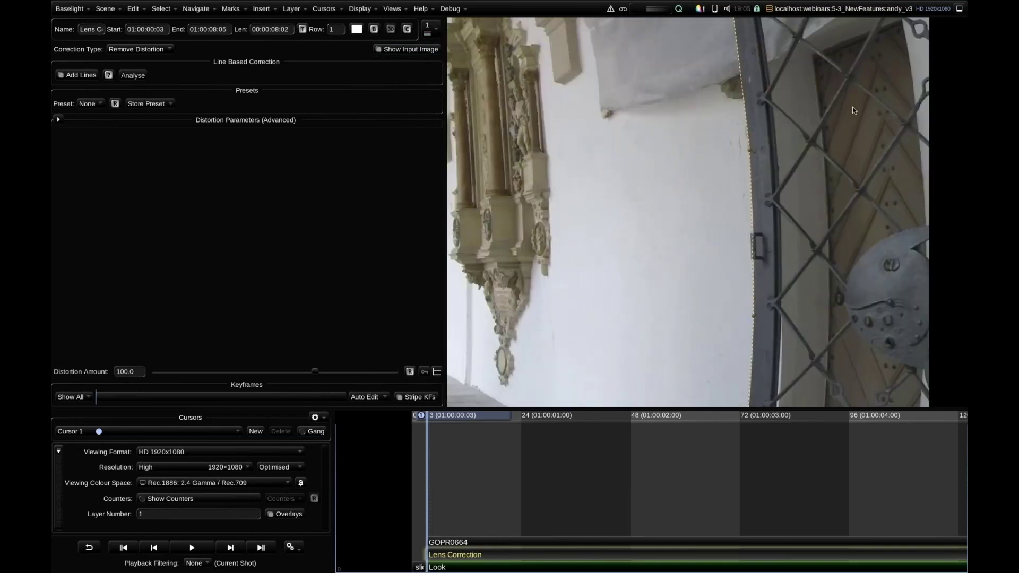
drag(757, 237, 674, 216)
scroll(674, 213, up, 2)
drag(664, 80, 635, 361)
drag(639, 180, 666, 265)
drag(576, 116, 573, 118)
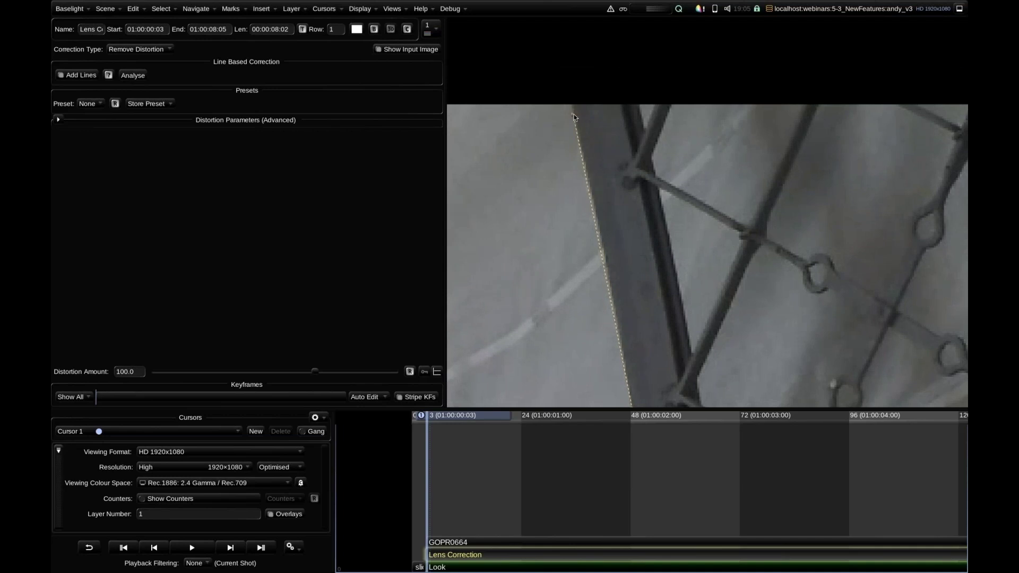
Refine the correction line along the middle of the right-hand gate frame and switch back to the corrected image
drag(593, 300, 596, 69)
drag(567, 385, 587, 24)
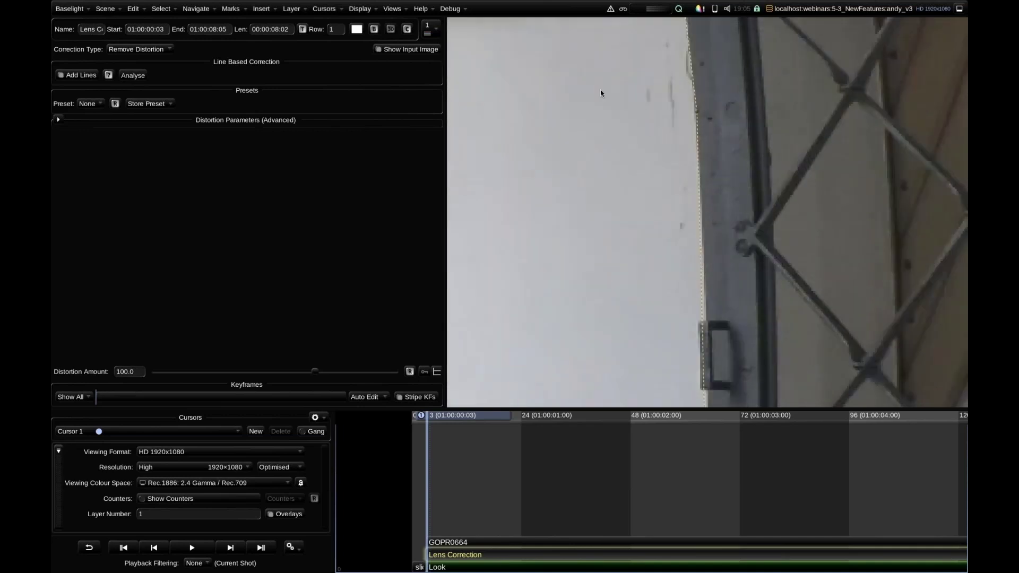
drag(610, 350, 620, 122)
drag(637, 53, 620, 297)
drag(644, 183, 672, 258)
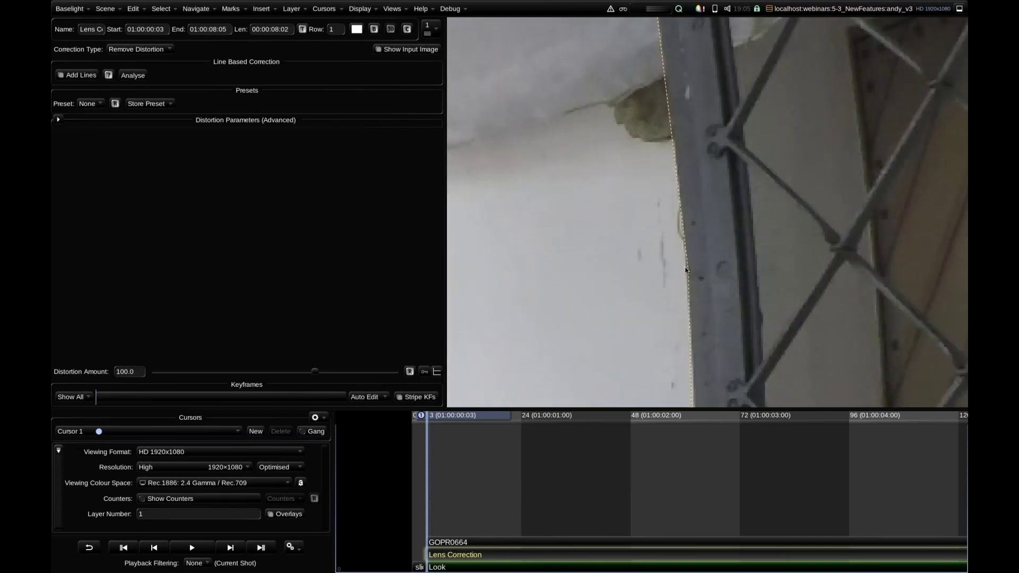
click(686, 272)
key(Home)
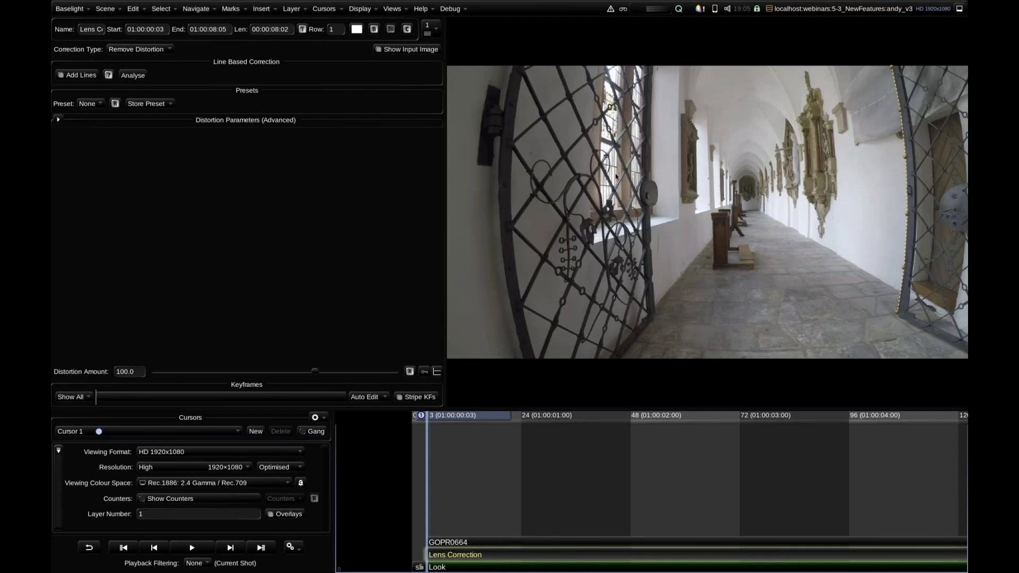
click(415, 51)
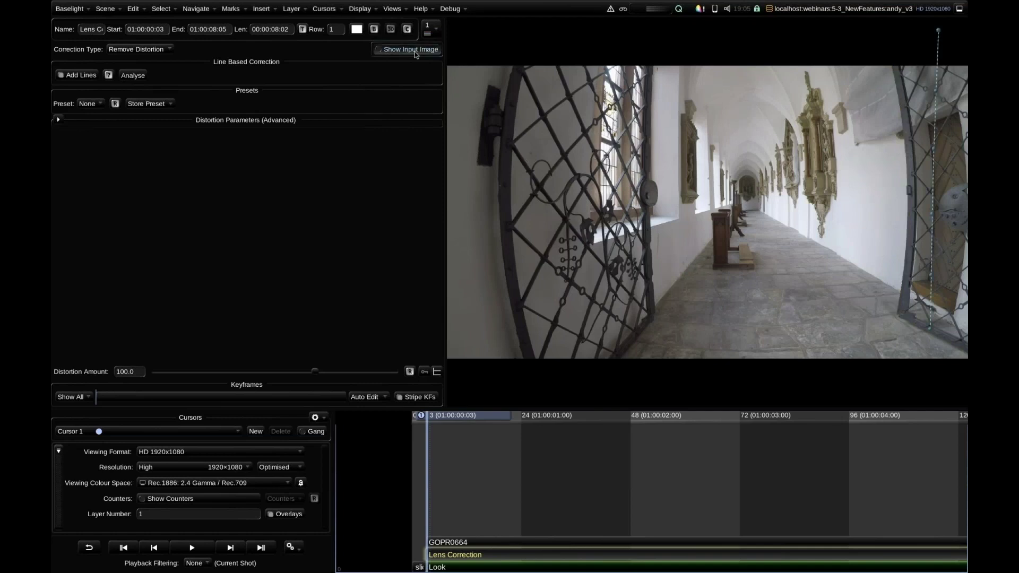
Draw a second correction line down the edge of the left-hand gate's frame, ending at the picture's lower edge
scroll(557, 117, up, 5)
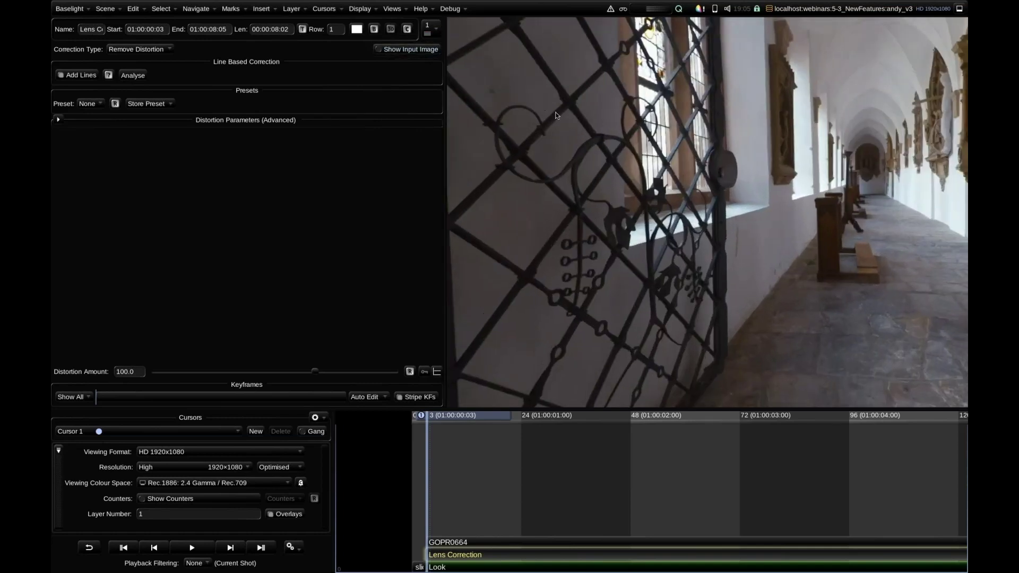
drag(559, 115, 639, 238)
drag(546, 71, 609, 114)
click(561, 306)
click(563, 321)
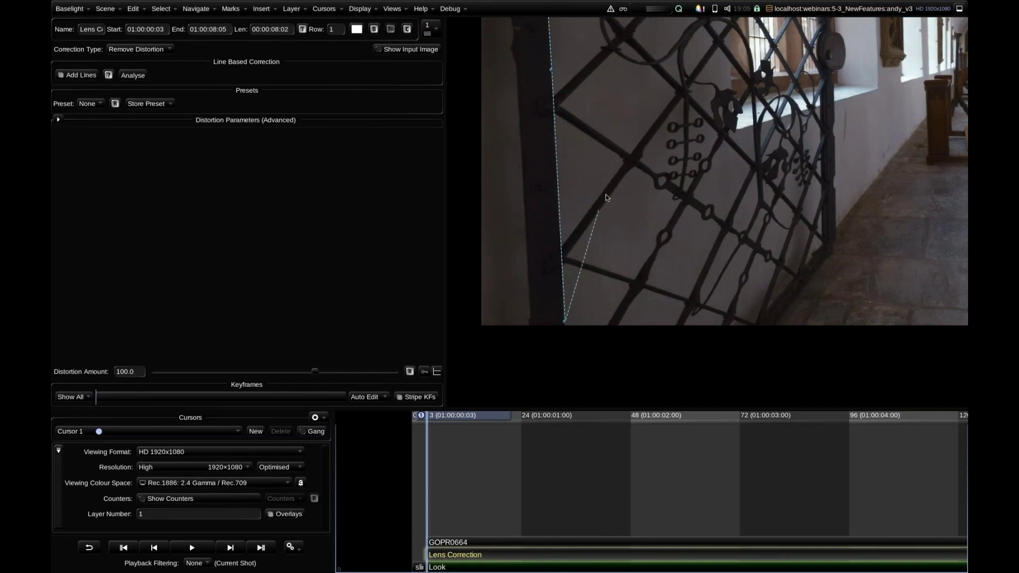
key(Home)
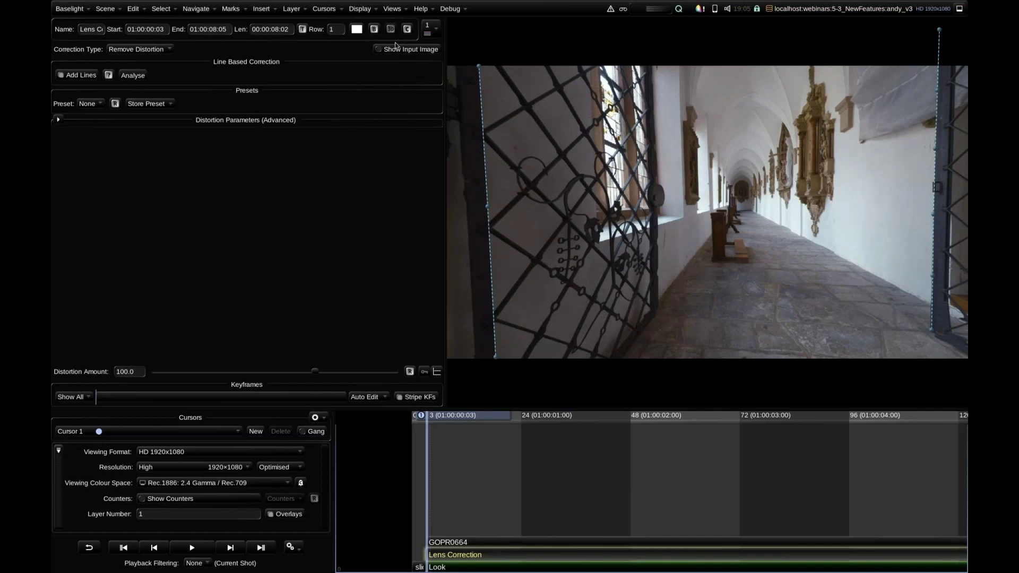
Scrub the GOPR0664 shot to about frame 58 to check the lens correction on another frame
click(374, 30)
click(374, 30)
click(374, 30)
drag(572, 407, 653, 425)
Paste the Lens Correction layer from GOPR0664 onto the neighbouring GOPR0662 shot in the timeline
scroll(724, 479, down, 5)
scroll(771, 480, down, 3)
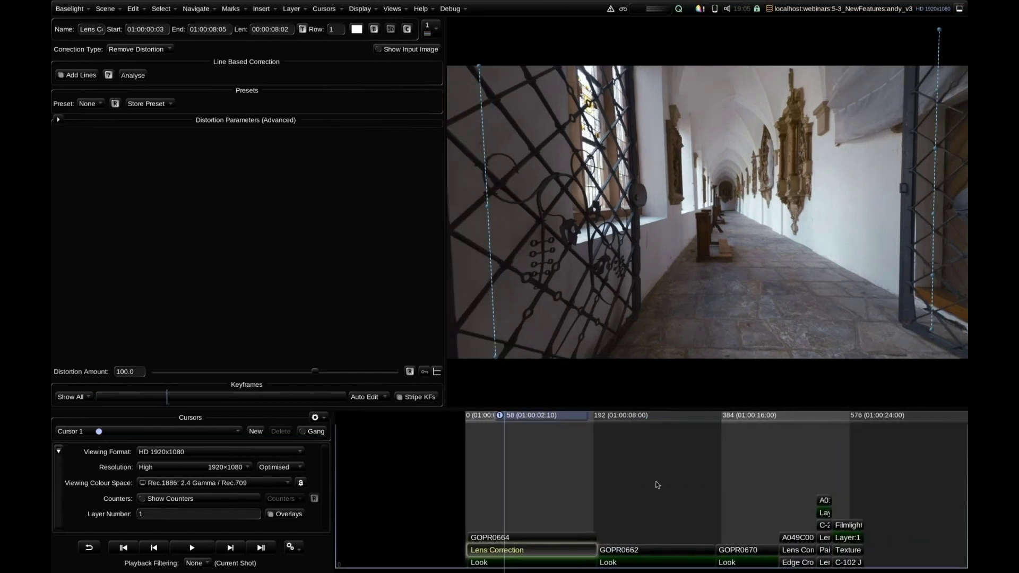
click(601, 550)
key(ctrl+v)
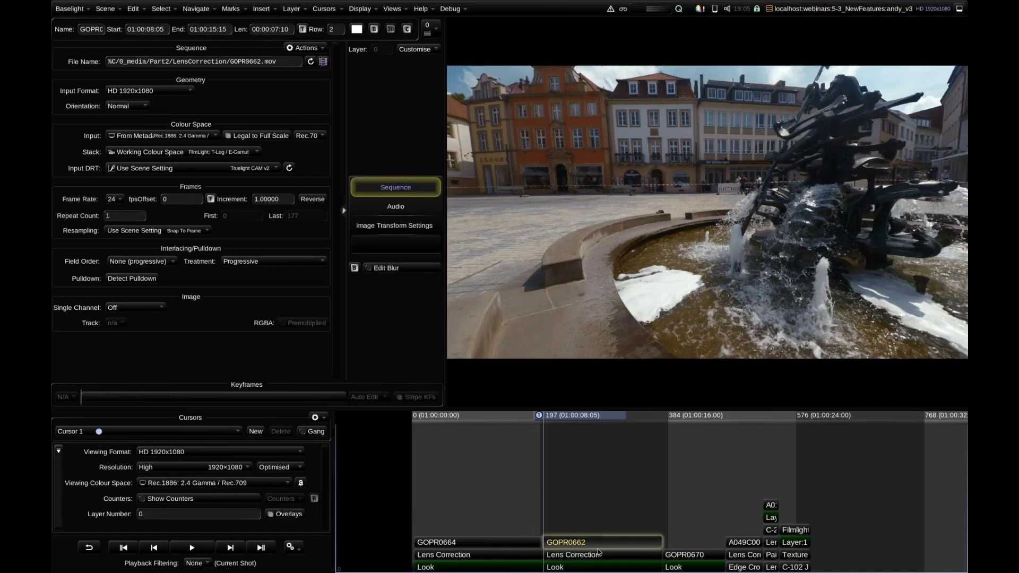
Bypass and re-enable the Lens Correction layer on GOPR0662 to compare the image with and without the correction
click(577, 556)
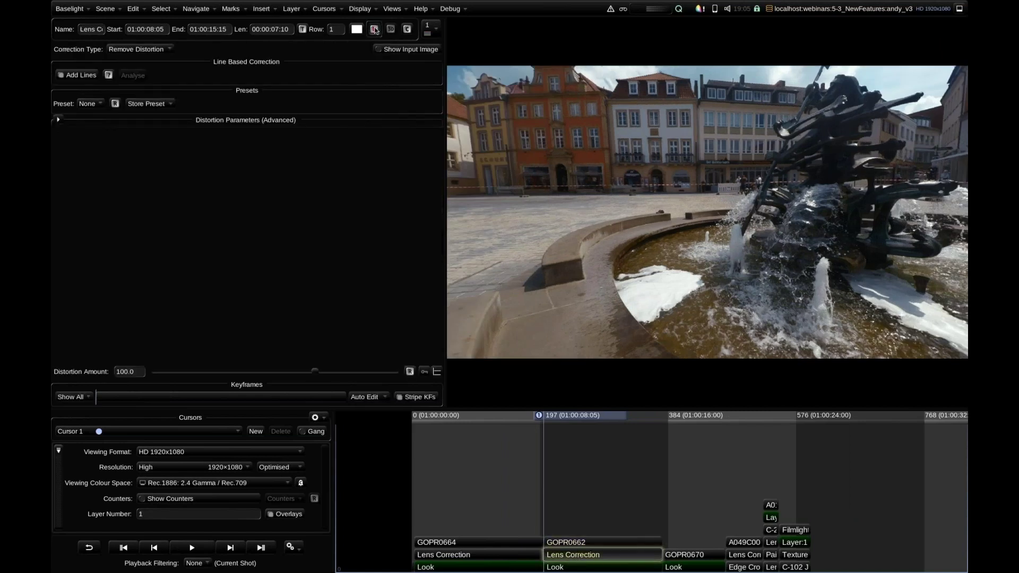
click(375, 30)
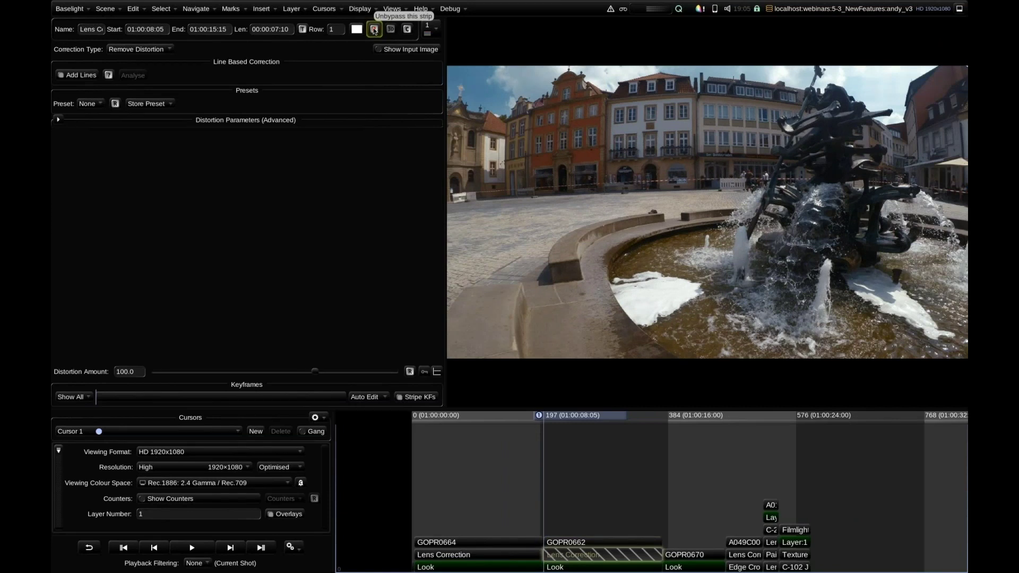
click(375, 30)
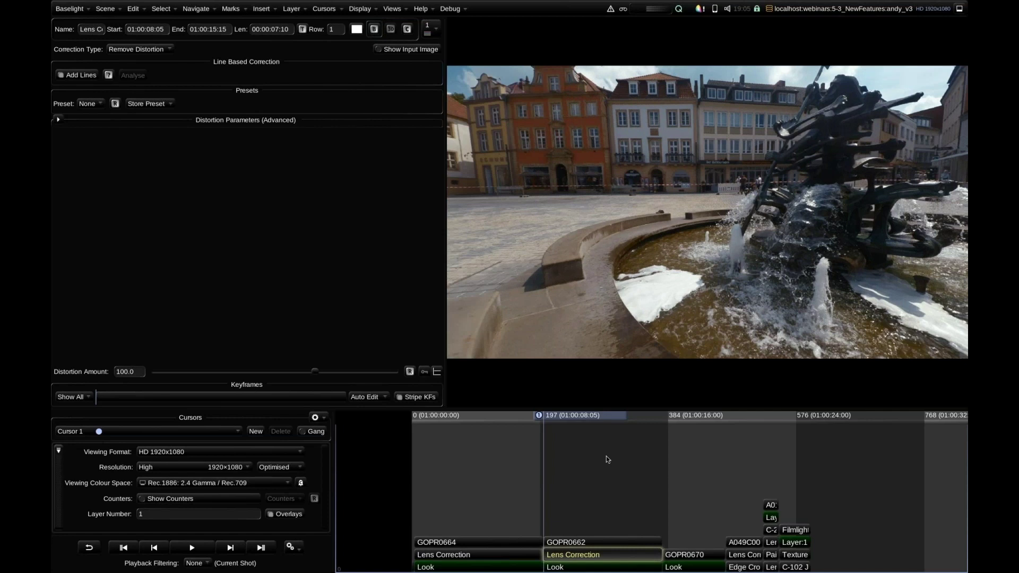
Paste the Lens Correction layer onto the GOPR0670 church shot and toggle its bypass to compare the result
key(Page_Down)
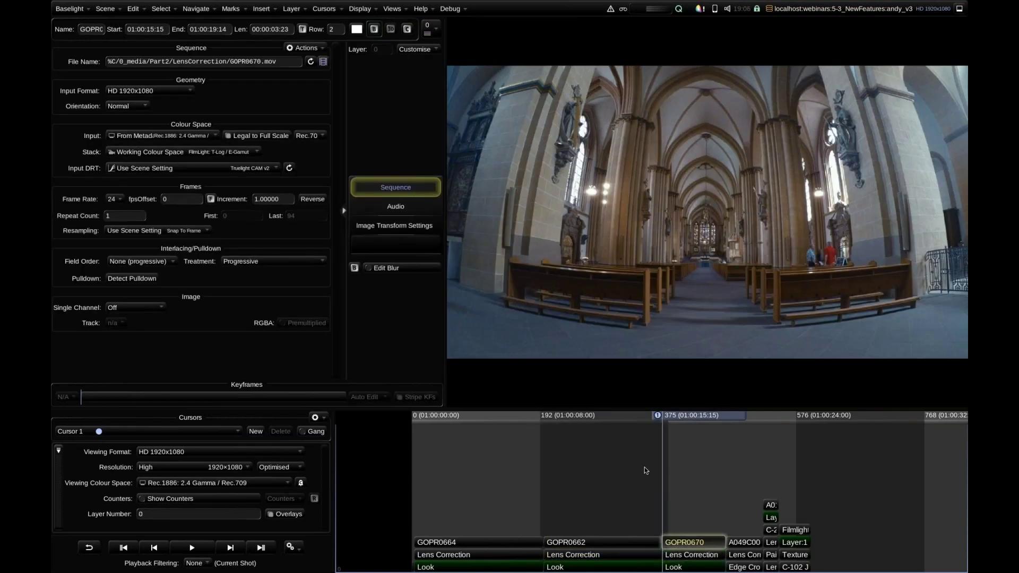
key(ctrl+v)
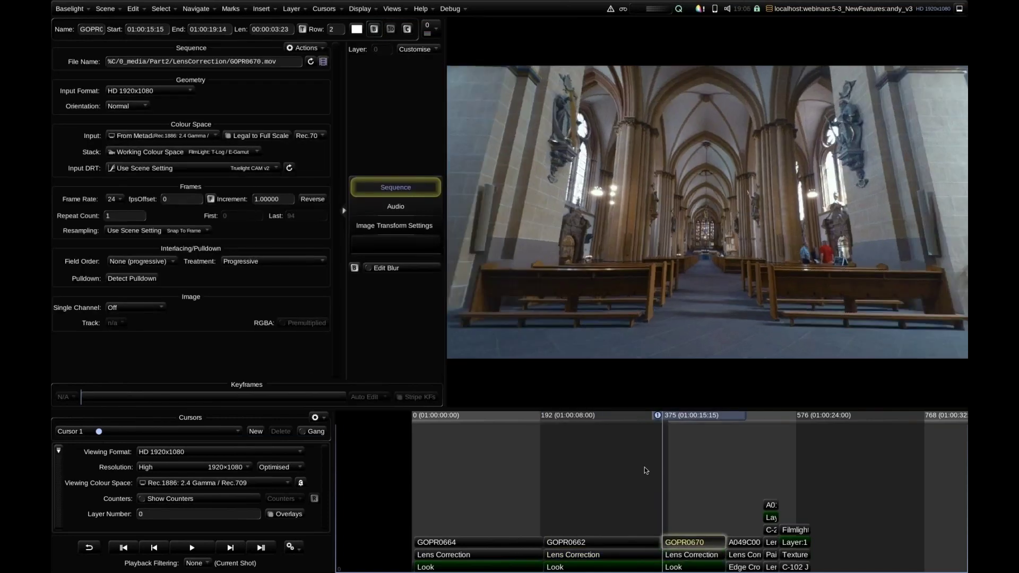
click(705, 554)
click(376, 29)
click(374, 30)
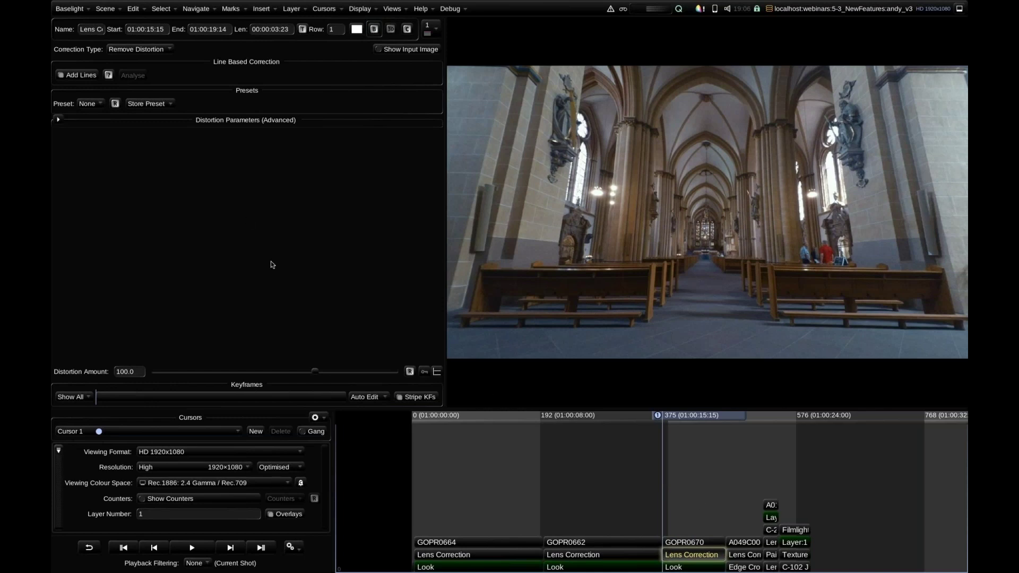
Open the Lens Correction layer on the A049C004 office shot and compare the image with all layers bypassed and restored
scroll(699, 496, down, 2)
click(714, 520)
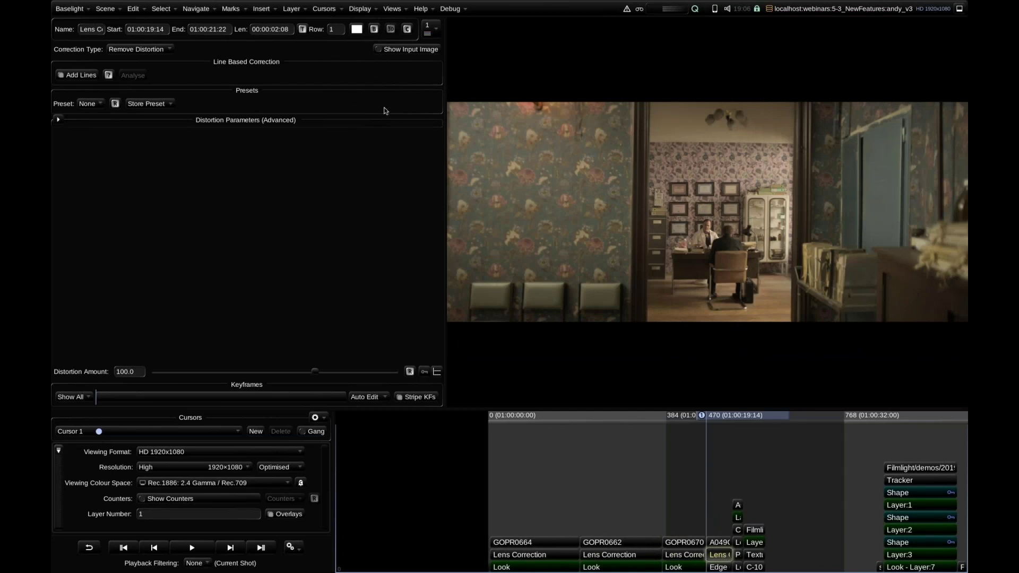
key(b)
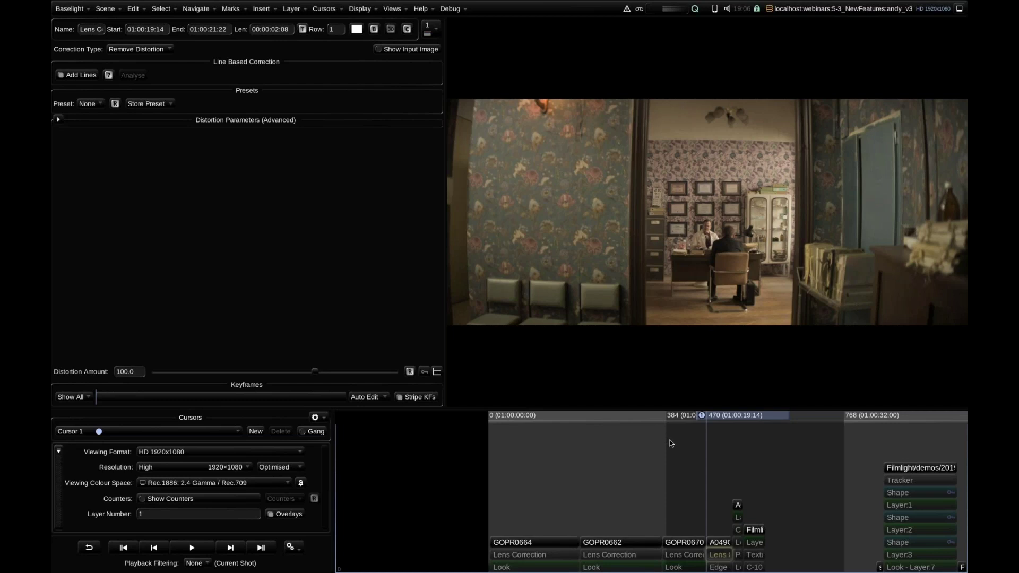
key(b)
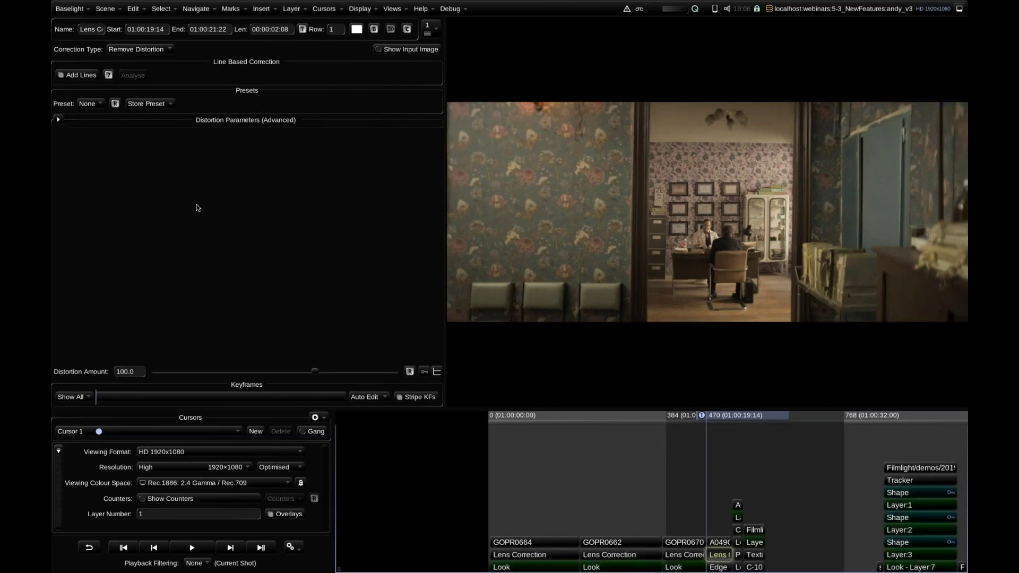
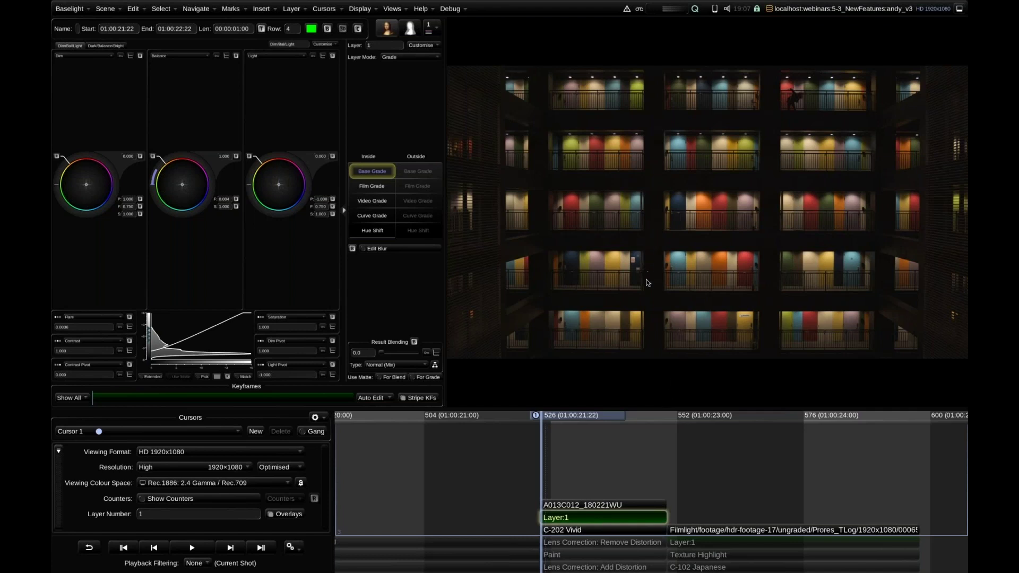
Step through the Remove Distortion and Paint layers of the A013C012 shot, comparing the image before and after the clone paint
key(Down)
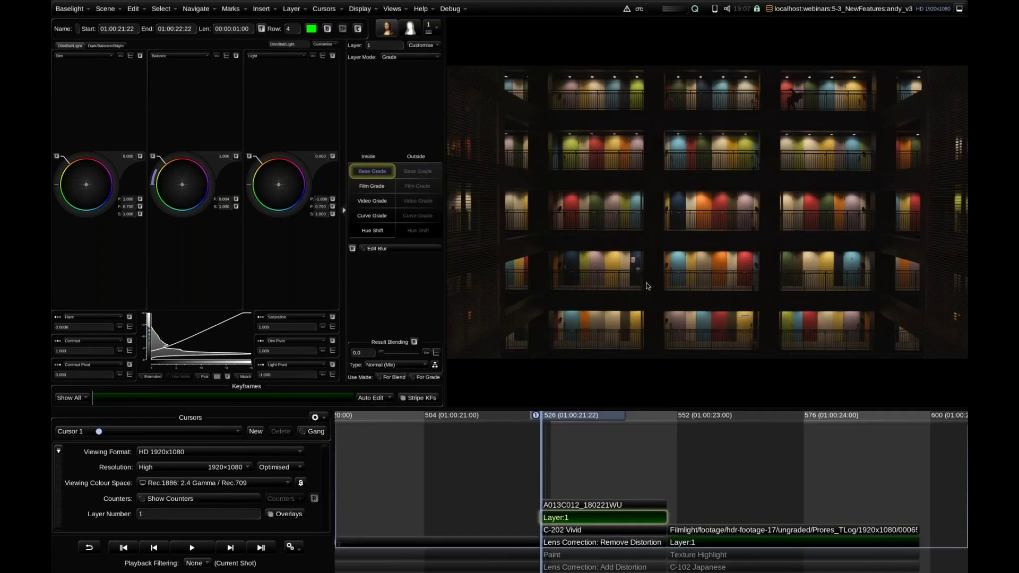
click(598, 543)
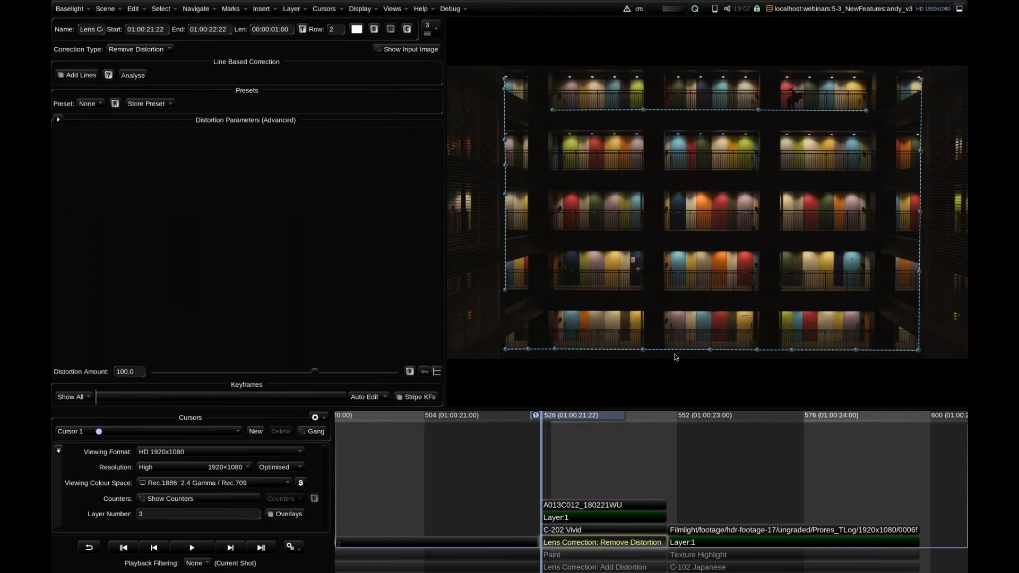
click(586, 555)
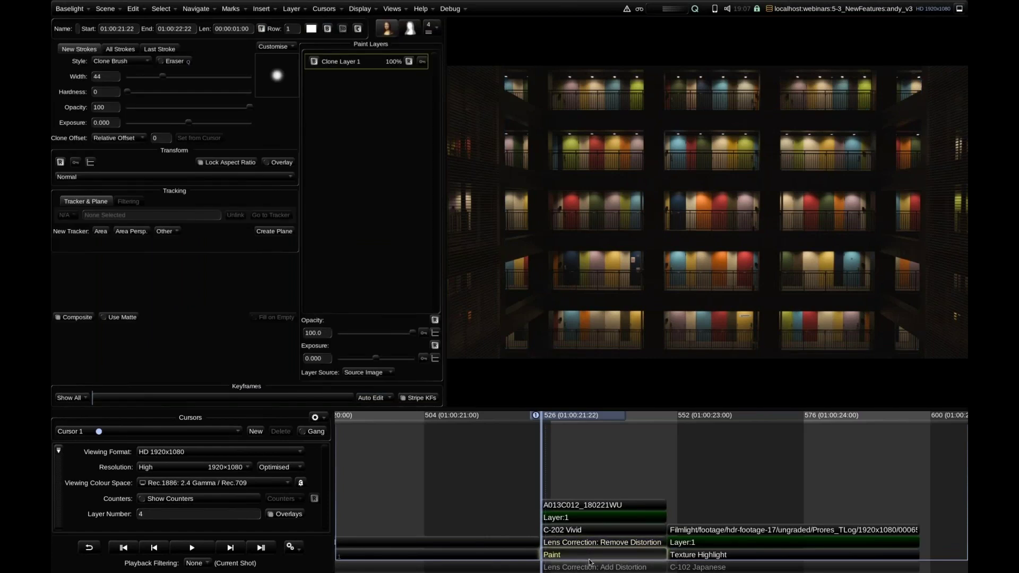
key(Up)
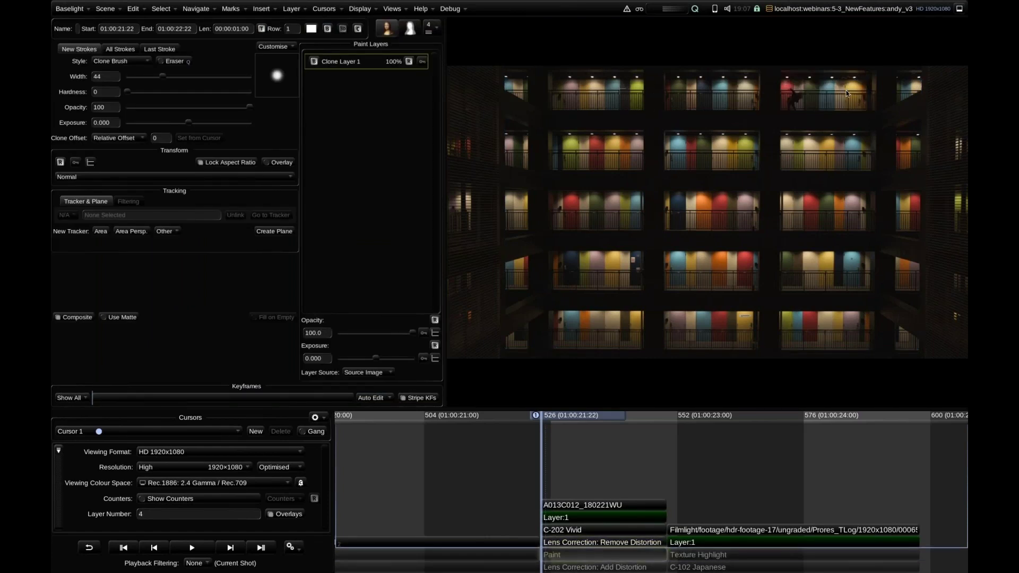
key(Down)
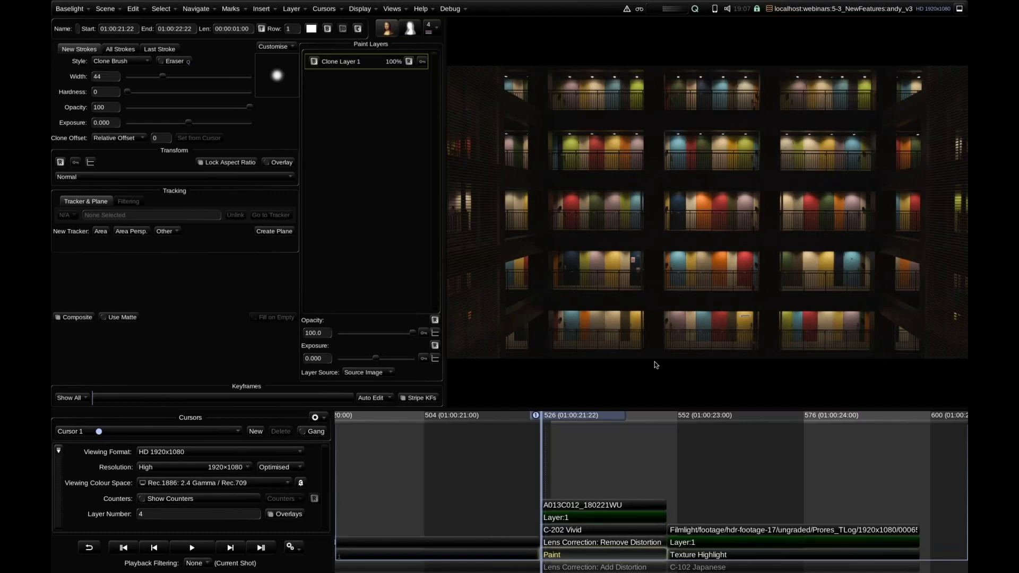
Open the bottom Lens Correction layer of the A013C012 shot and choose Auto (Add) as its correction type
click(605, 567)
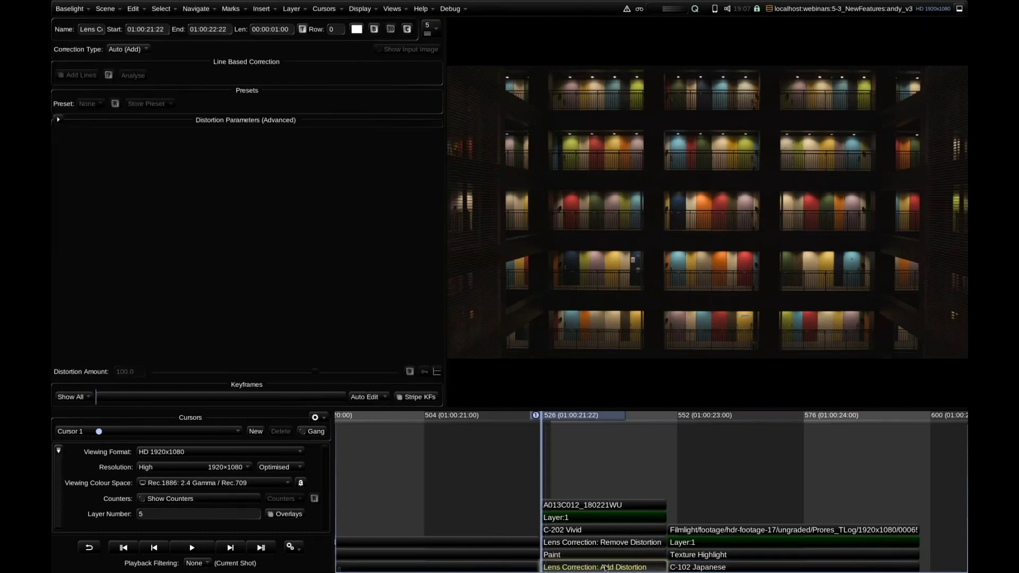
click(123, 50)
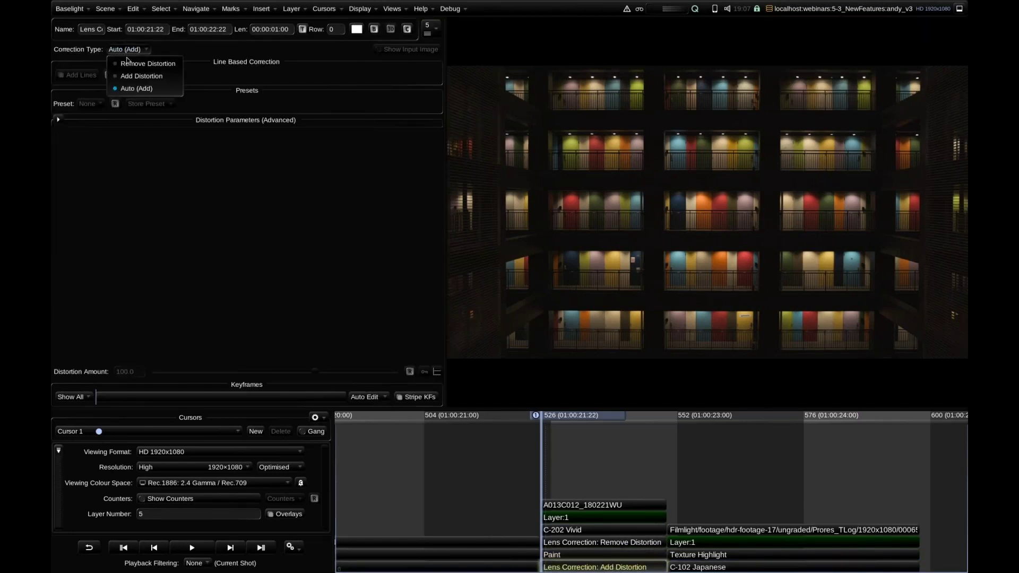
click(137, 90)
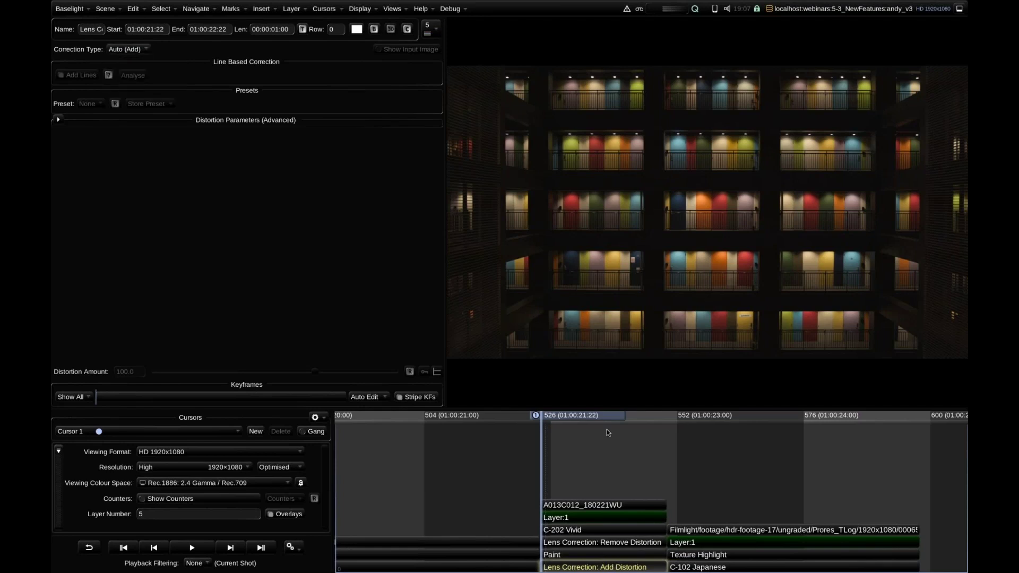
Select both Lens Correction layers around the Paint layer and toggle their bypass to compare the image with the original geometry
click(613, 545)
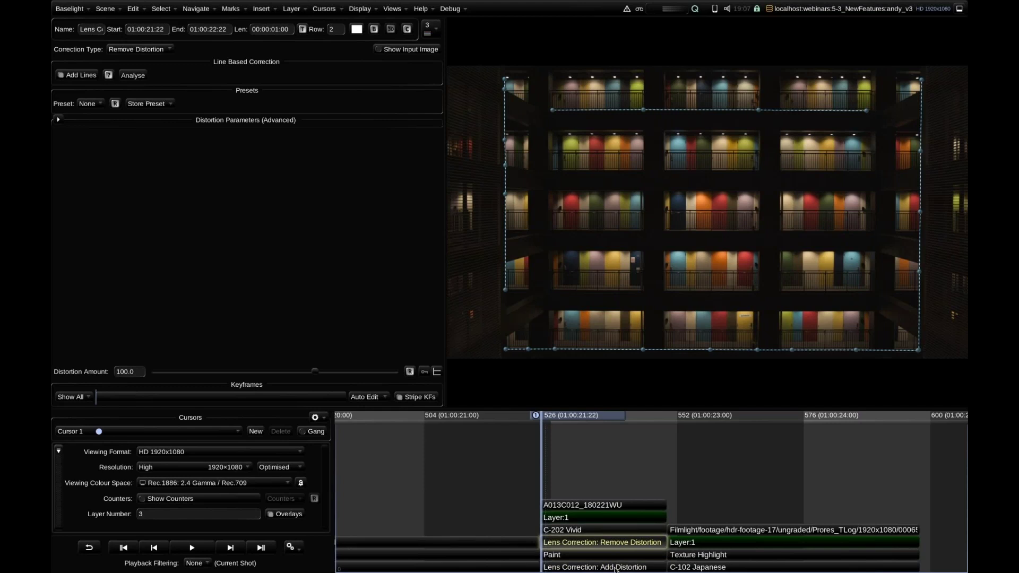
click(614, 568)
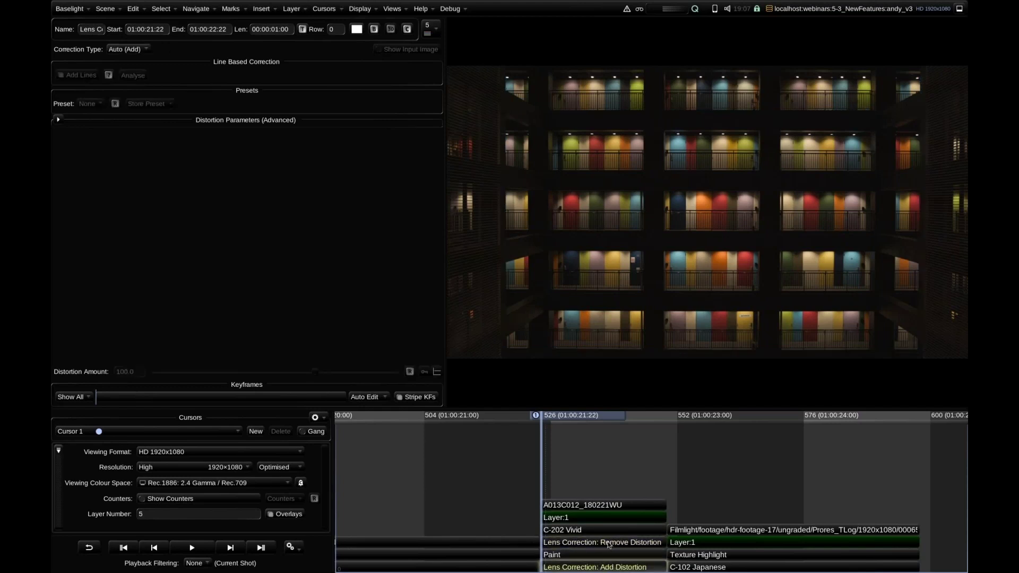
click(610, 544)
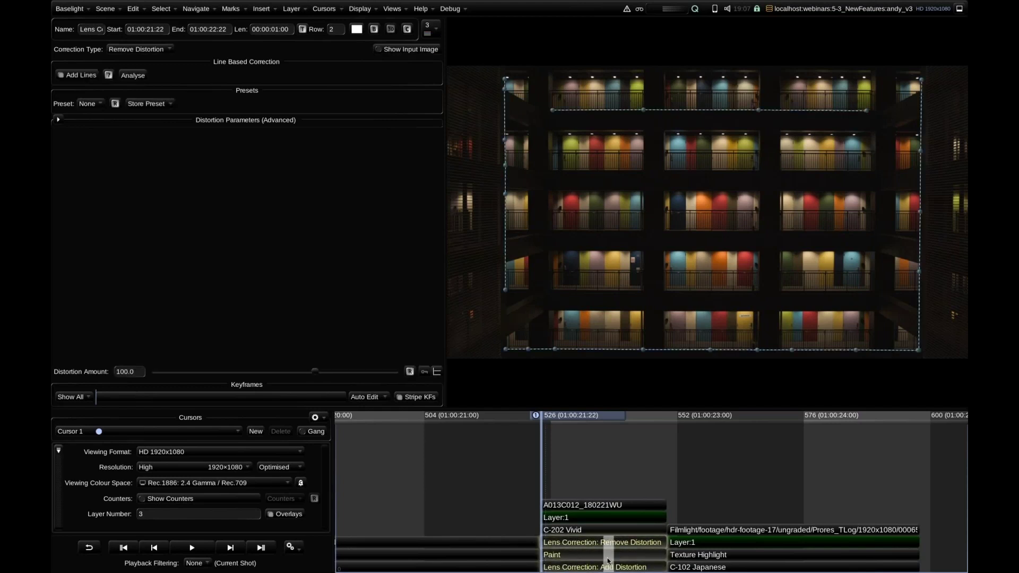
click(374, 29)
click(374, 29)
click(374, 29)
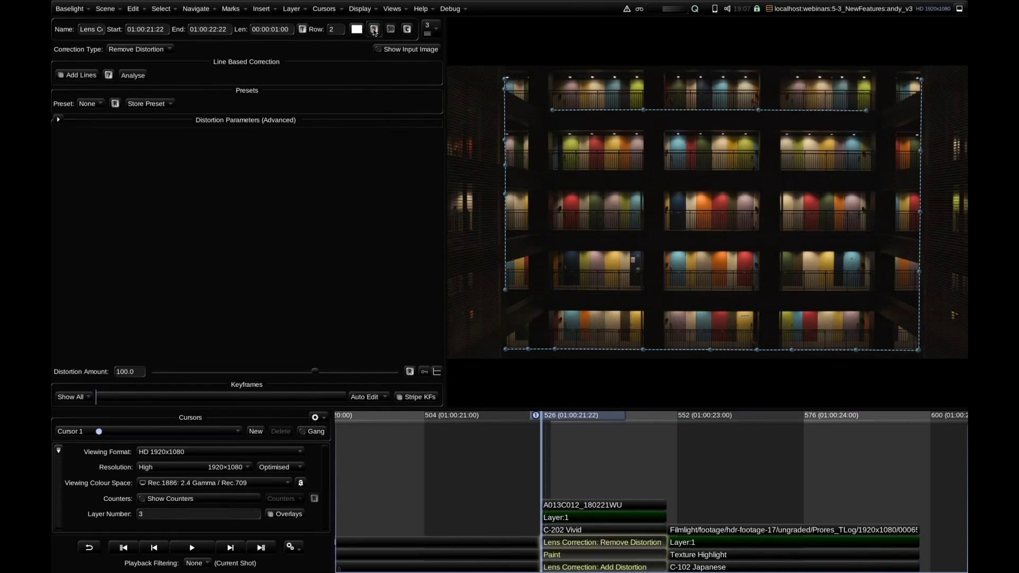
click(374, 29)
click(374, 29)
Inspect the upper balconies at close range while bypassing and re-enabling both Lens Correction layers together
click(568, 569)
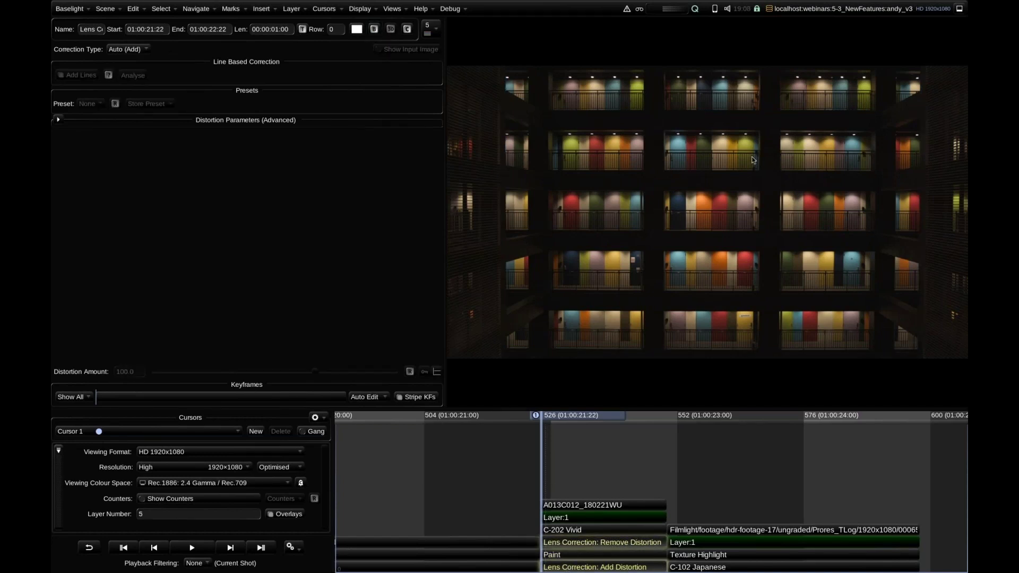
scroll(753, 158, up, 6)
drag(794, 123, 696, 222)
click(374, 30)
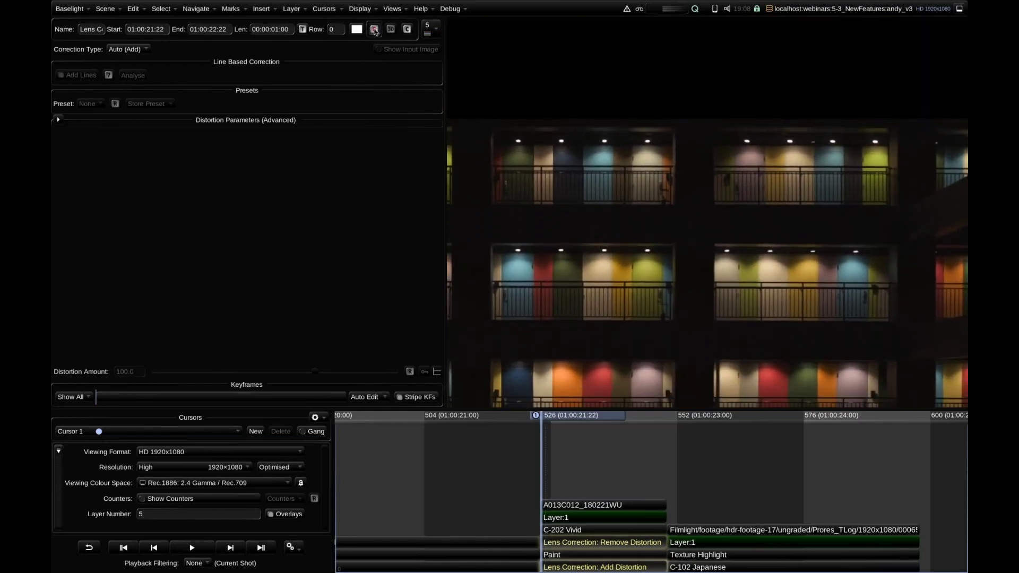
click(374, 29)
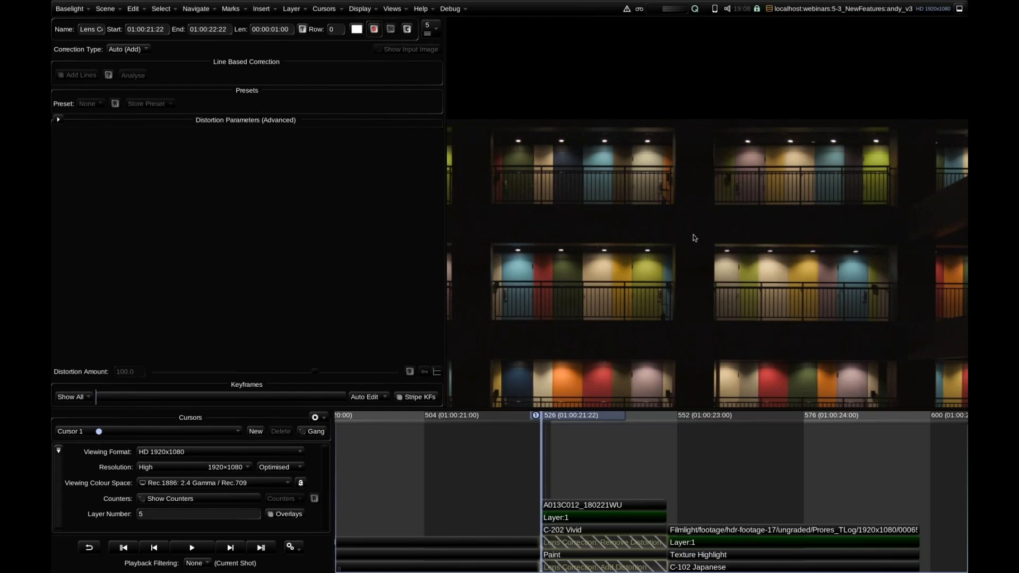
click(374, 29)
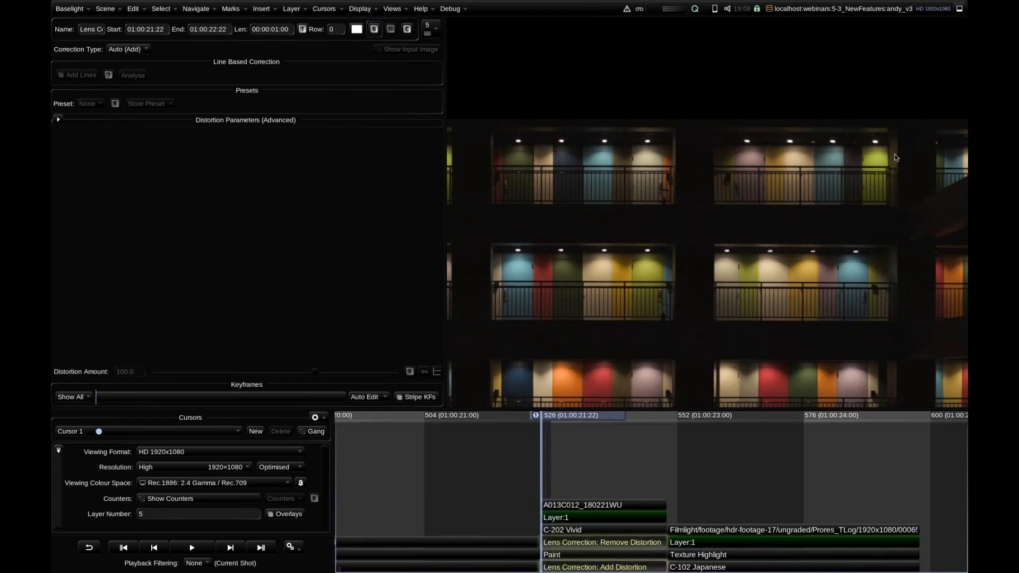
Switch the Lens Correction layer above Paint to Add Distortion, and return it to Remove Distortion
click(593, 547)
click(137, 49)
click(133, 77)
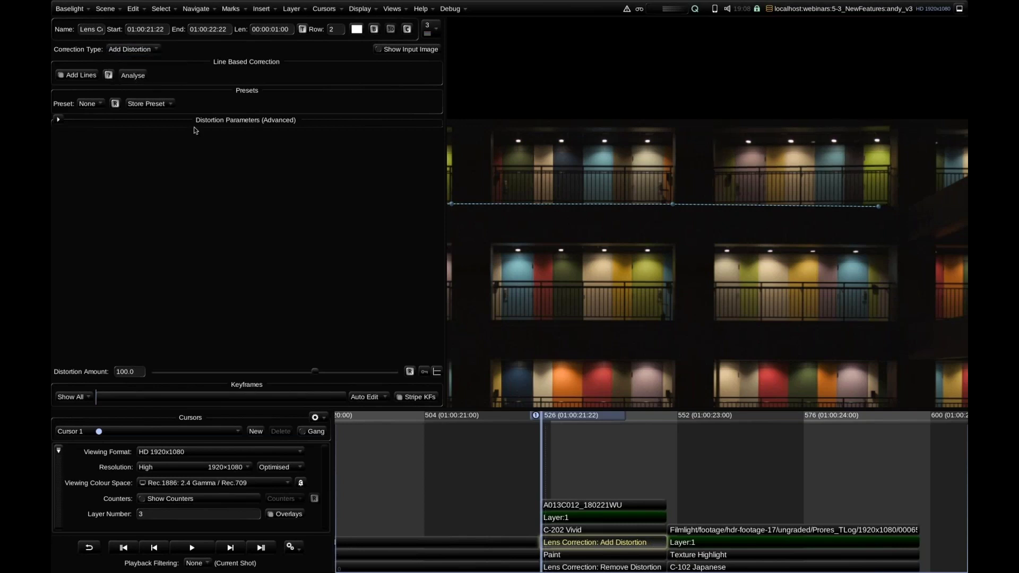
click(132, 51)
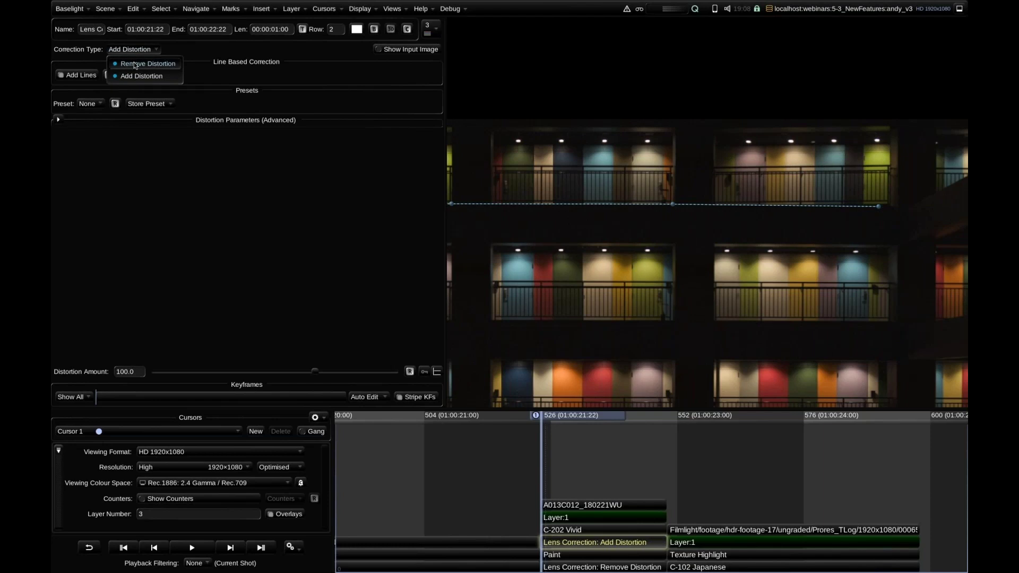
click(134, 64)
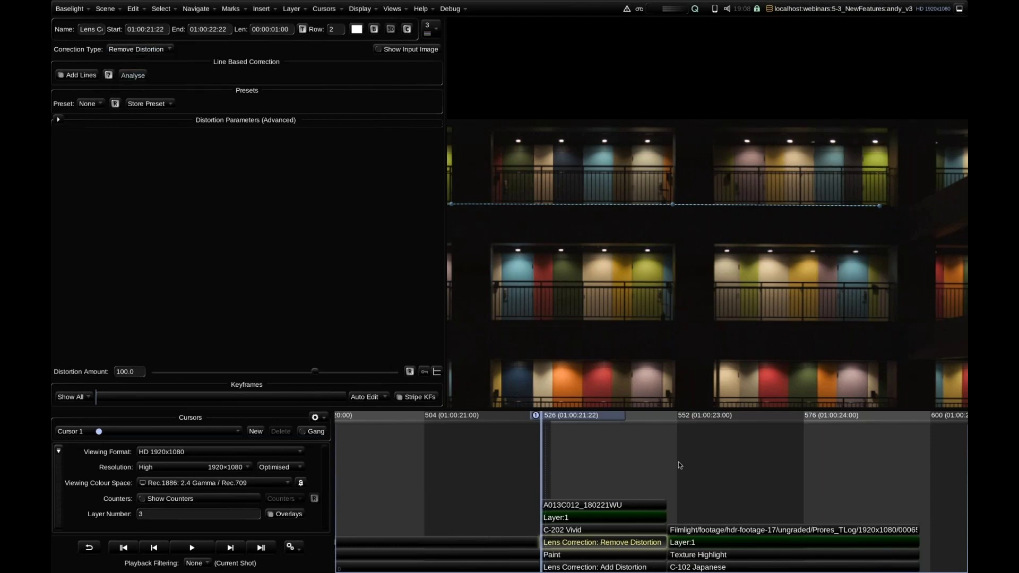
Go to the following night shot of the masked man with flaming torches, starting at frame 550
scroll(678, 462, down, 3)
key(Page_Down)
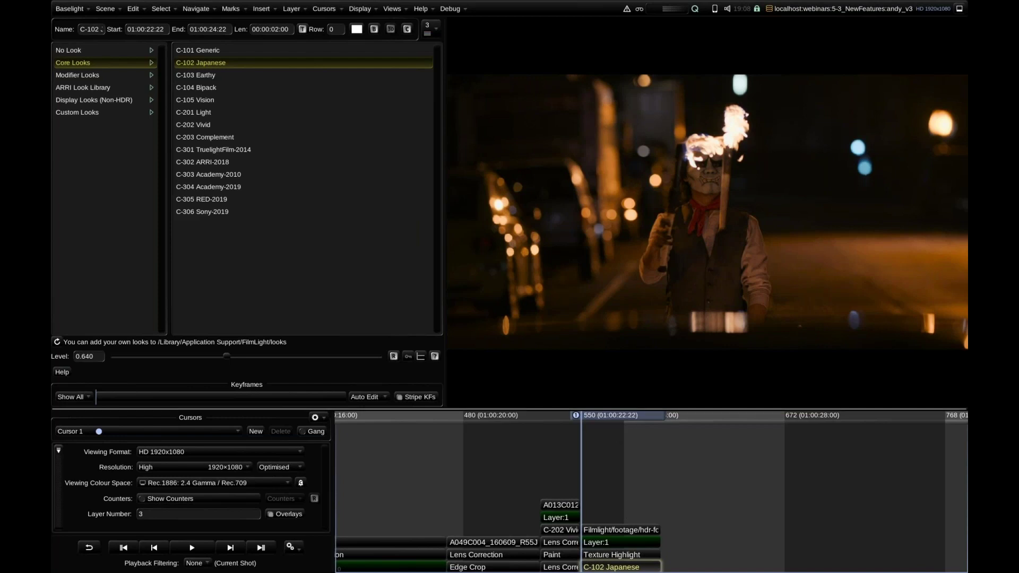
mouse_move(607, 415)
mouse_down()
mouse_move(627, 417)
mouse_move(604, 417)
mouse_move(613, 417)
mouse_up()
key(Up)
key(Up)
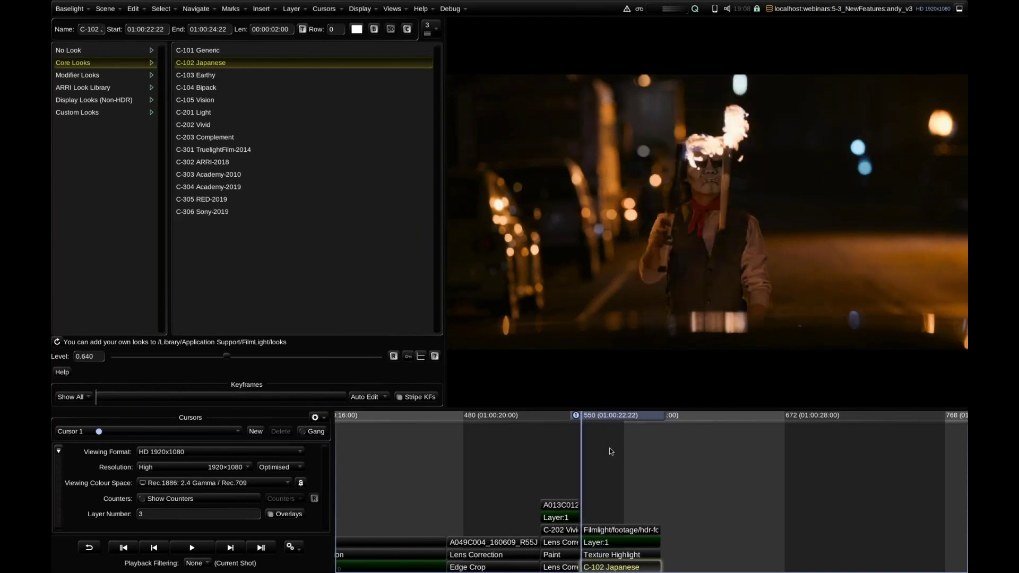
Copy the Lens Correction layer from the A049C004 shot and paste it beneath C-102 Japanese on the flaming torch shot
click(533, 551)
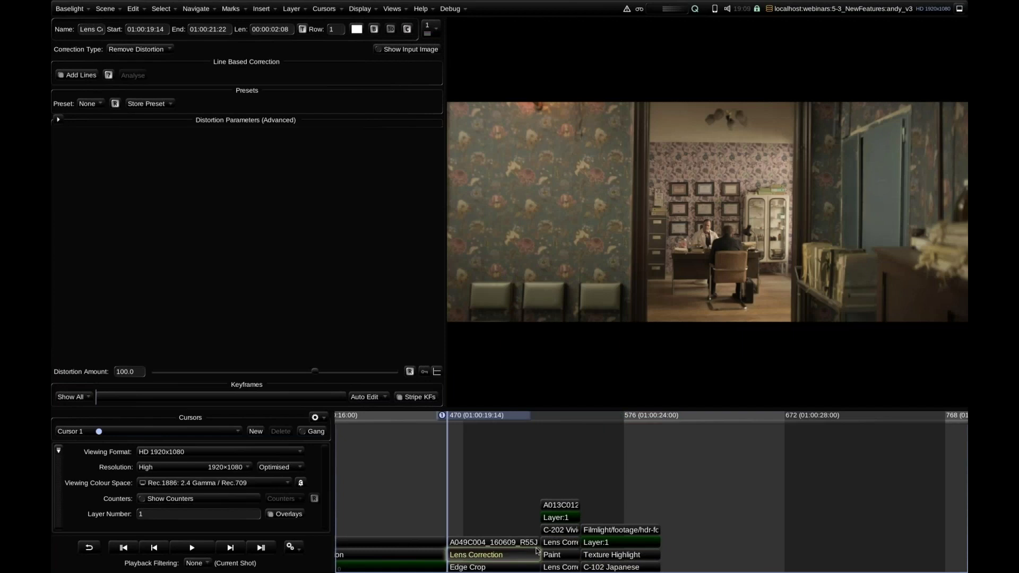
key(Down)
key(Down)
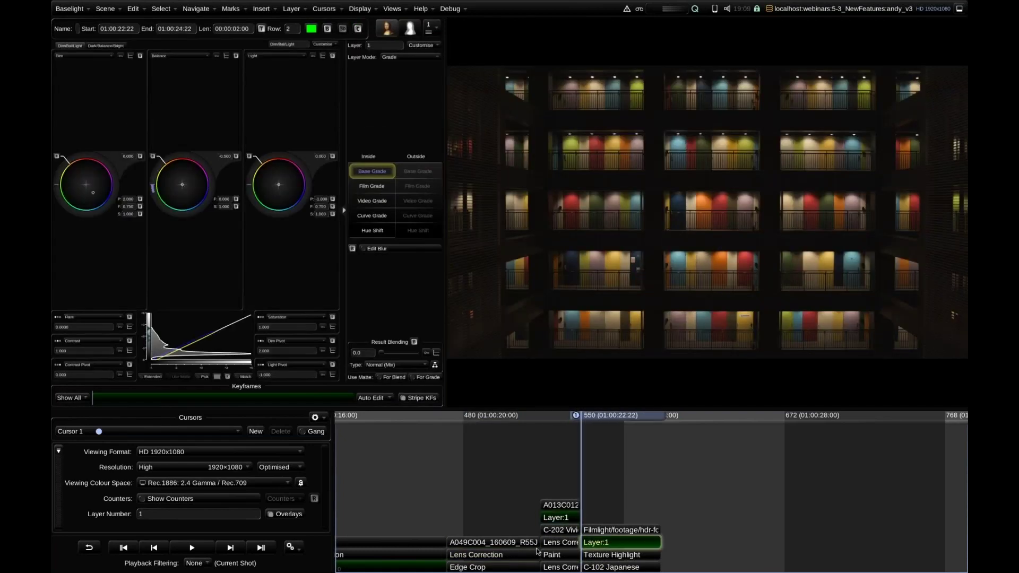
click(596, 568)
drag(597, 567, 599, 555)
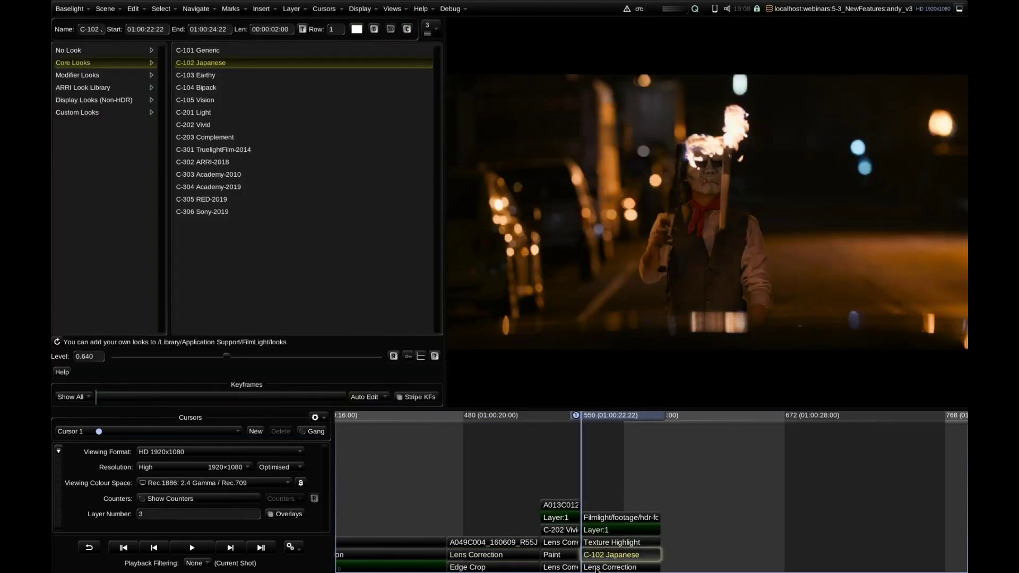
click(626, 568)
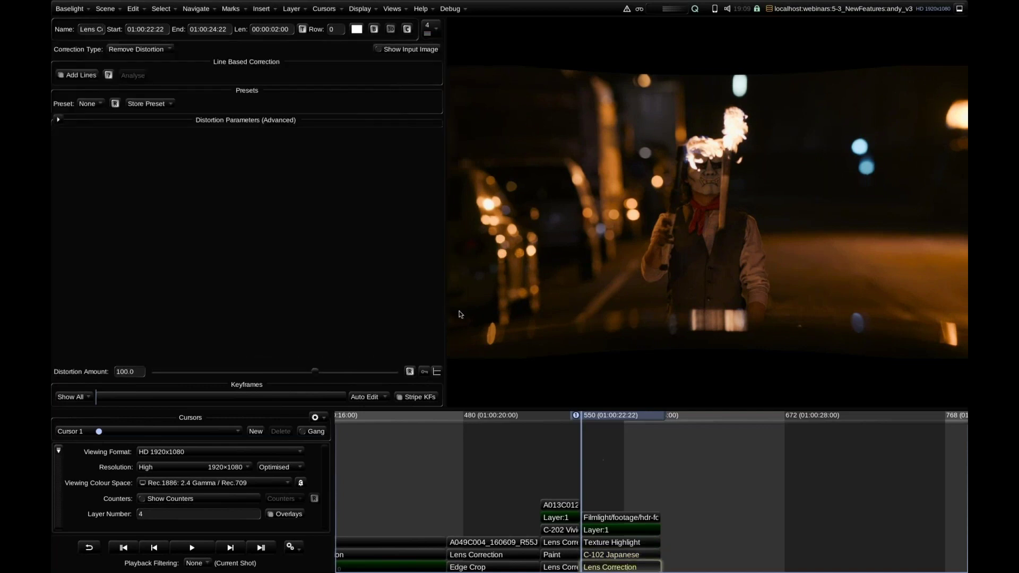
Set the torch shot's Lens Correction to Add Distortion and compare the picture by repeatedly bypassing and re-enabling the layer
click(150, 50)
click(141, 76)
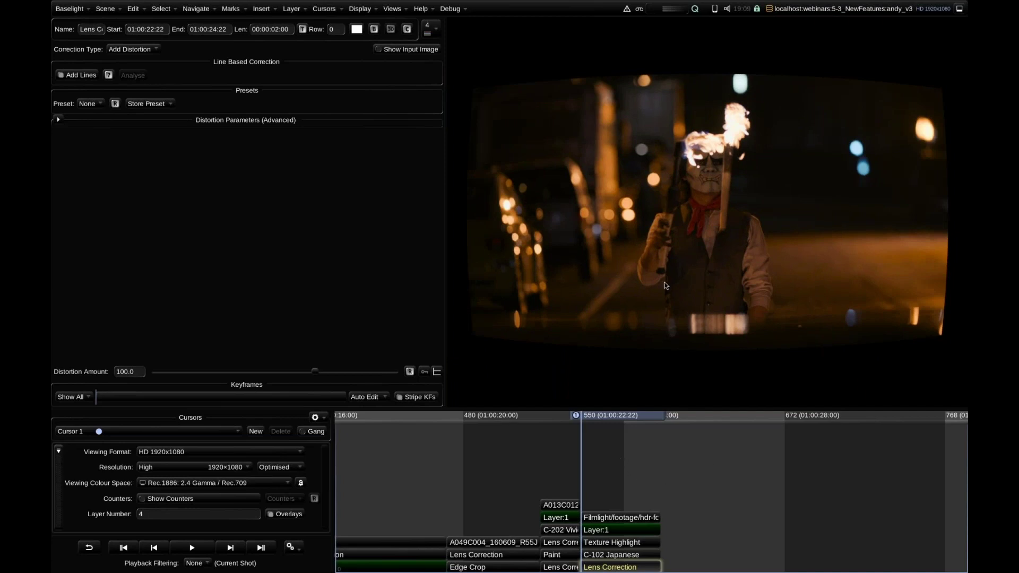
click(373, 30)
click(373, 29)
click(374, 29)
click(372, 30)
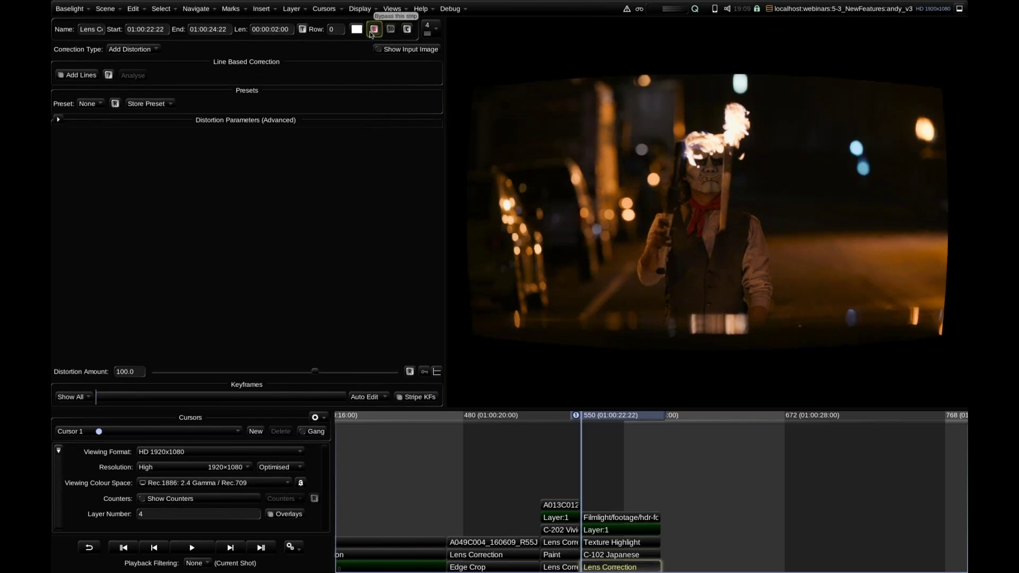
click(373, 30)
click(373, 29)
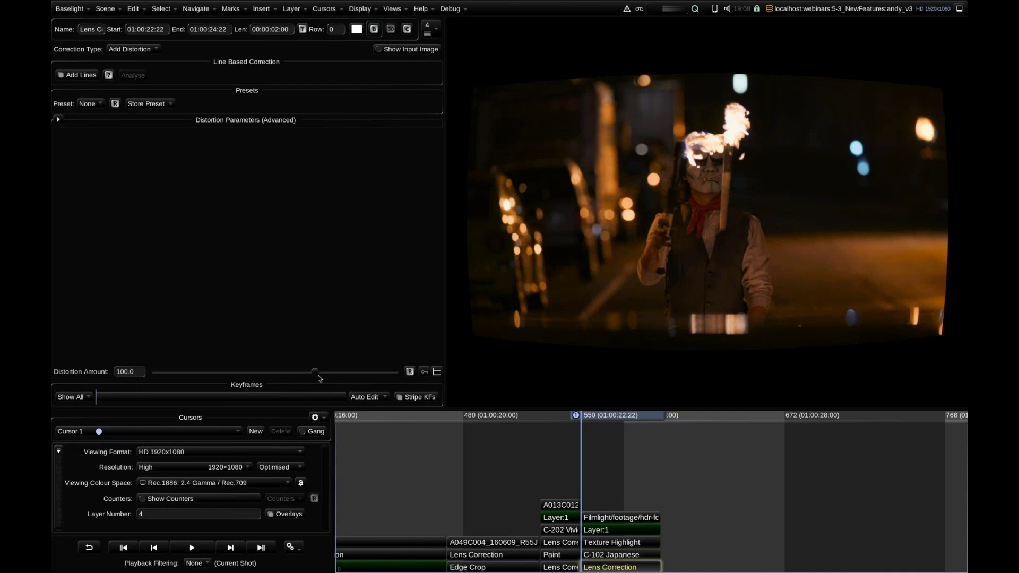
Lower the Lens Correction's Distortion Amount to 65.5 and set its advanced distortion Parameter C to -0.0564
drag(315, 371, 258, 386)
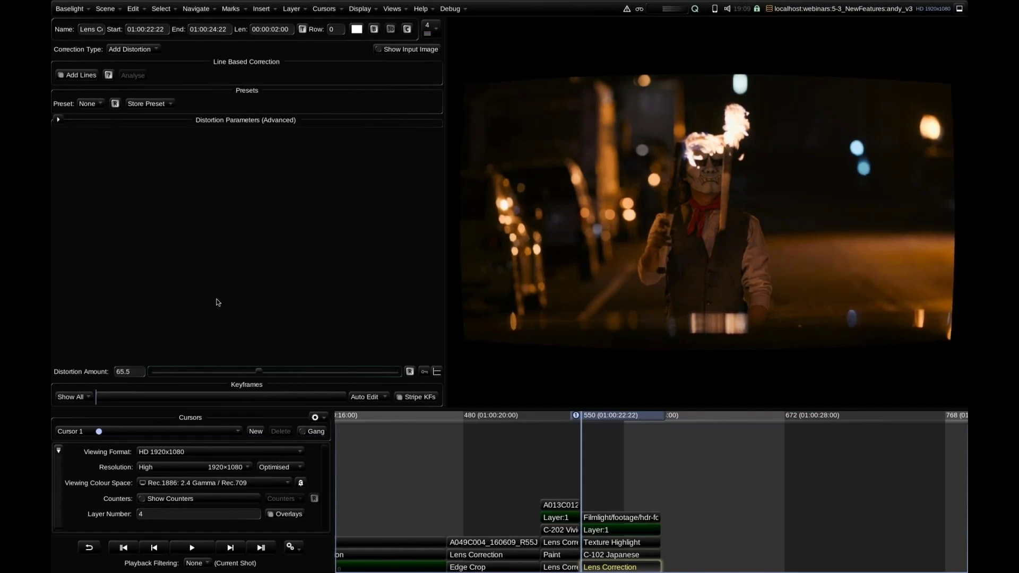
click(58, 120)
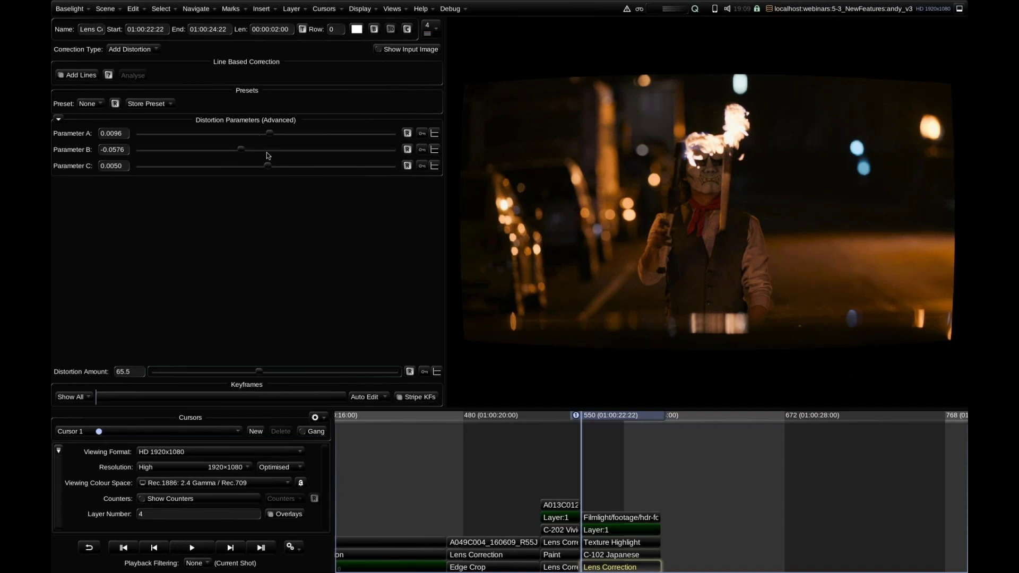
drag(268, 166, 235, 178)
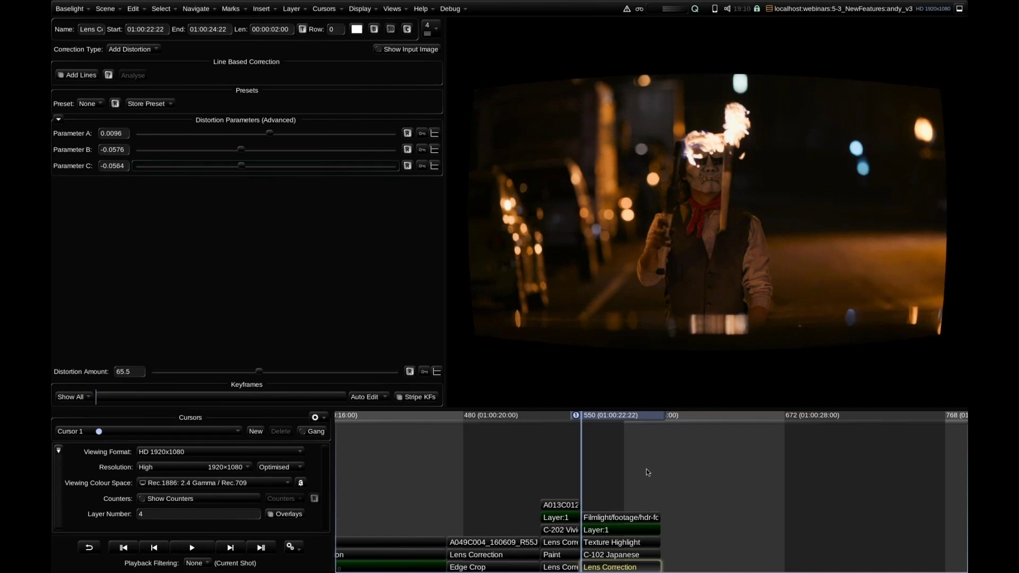
Go to the slide strip at frame 837 and view the Tracker Improvements slide full screen
scroll(679, 511, down, 2)
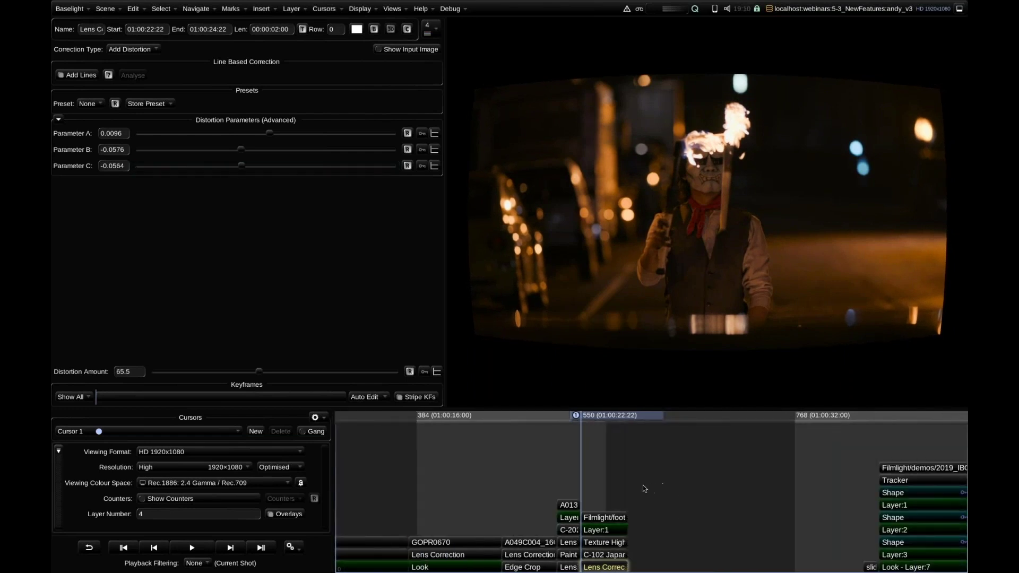
scroll(643, 488, down, 3)
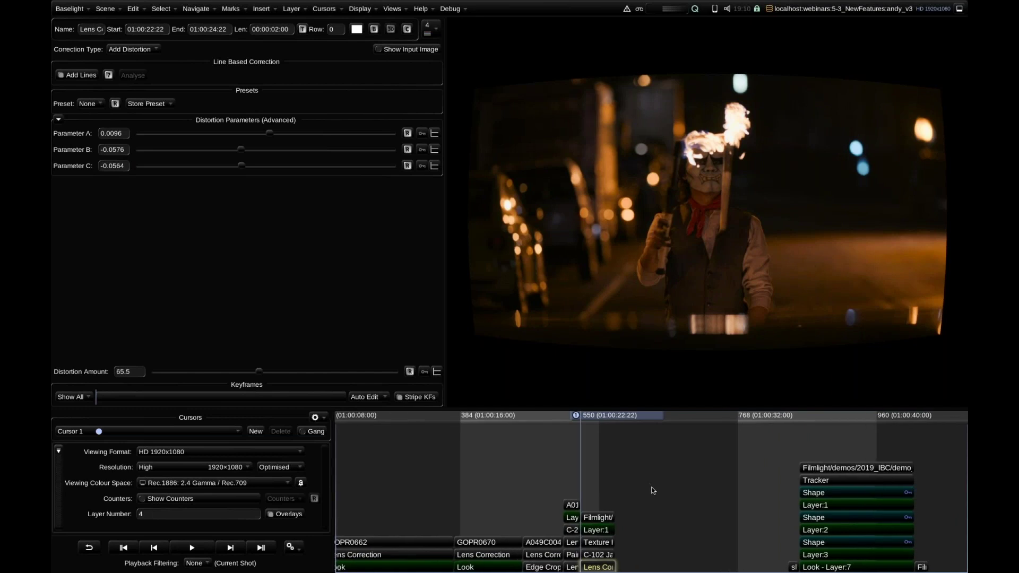
key(Down)
key(Down)
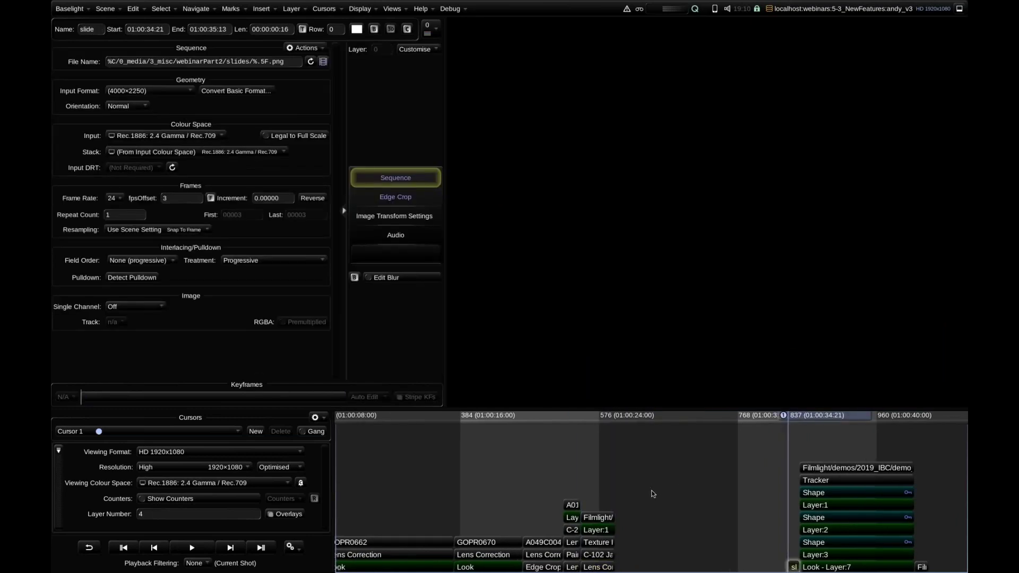
key(f)
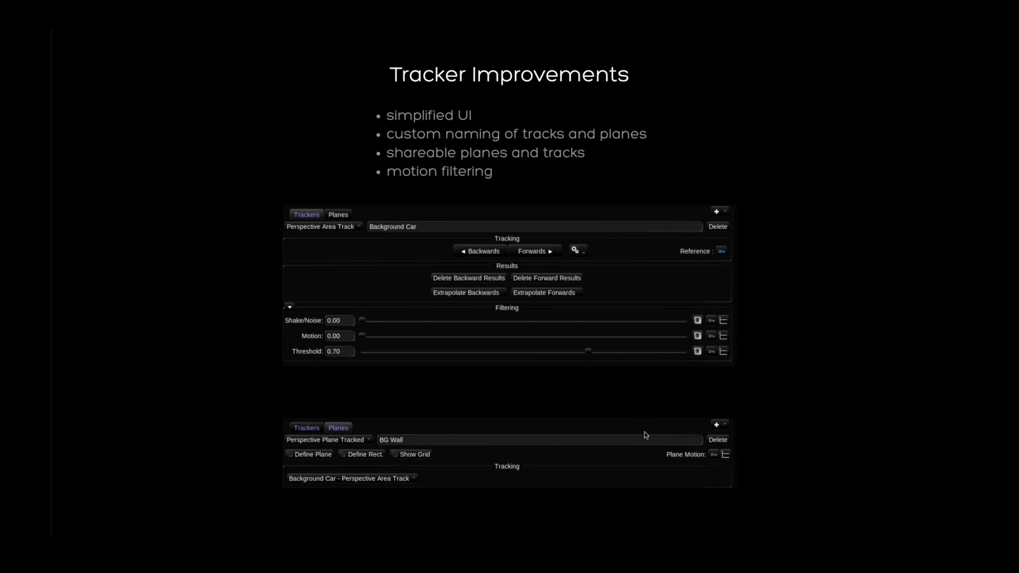
Leave the full-screen slide, go to the shot of the couple at frame 853 and play it
key(Escape)
key(Down)
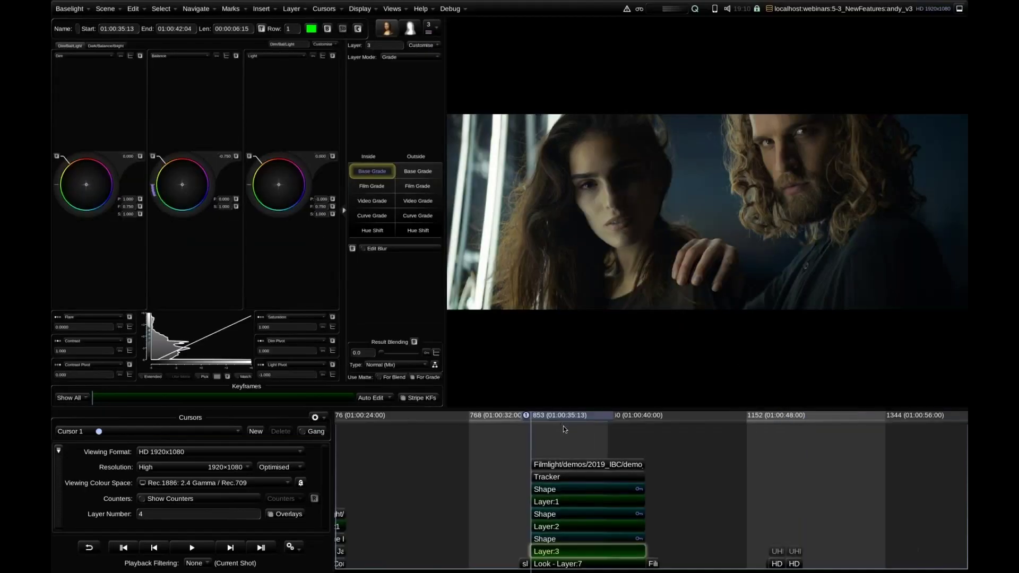
key(space)
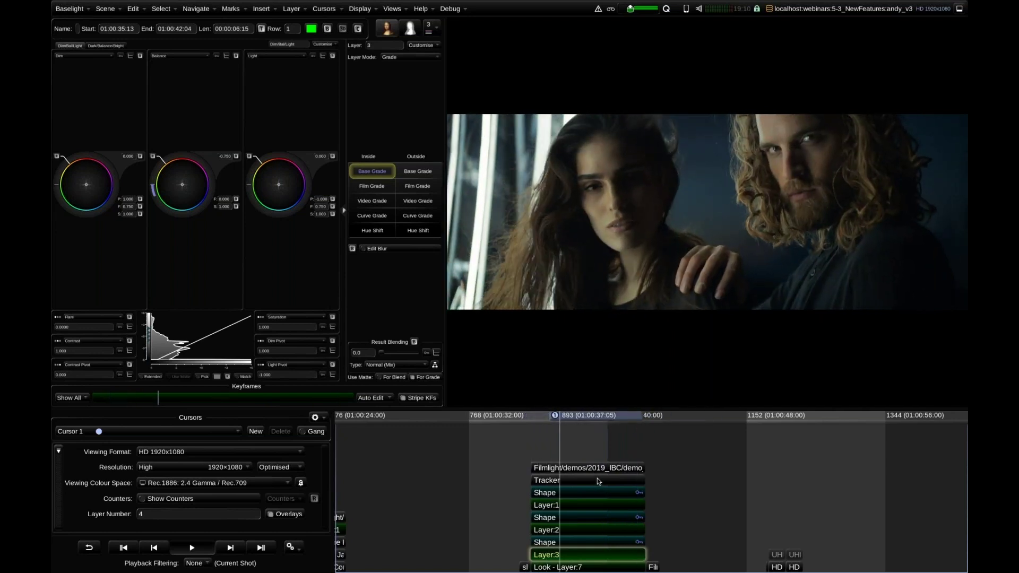
Select the Shape strip belonging to Layer 3 and play the shot to examine how it follows the woman's face
click(556, 543)
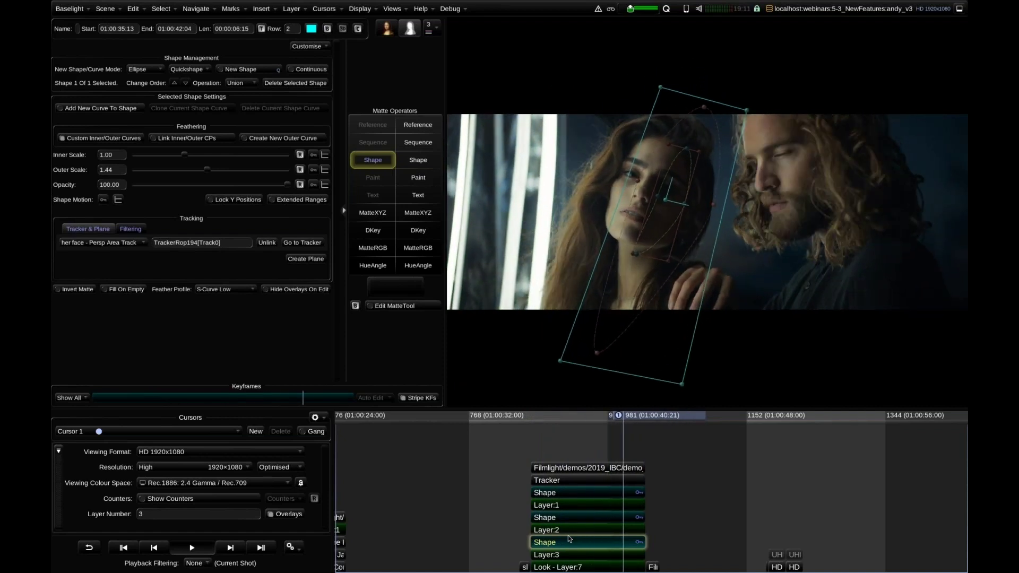
click(562, 471)
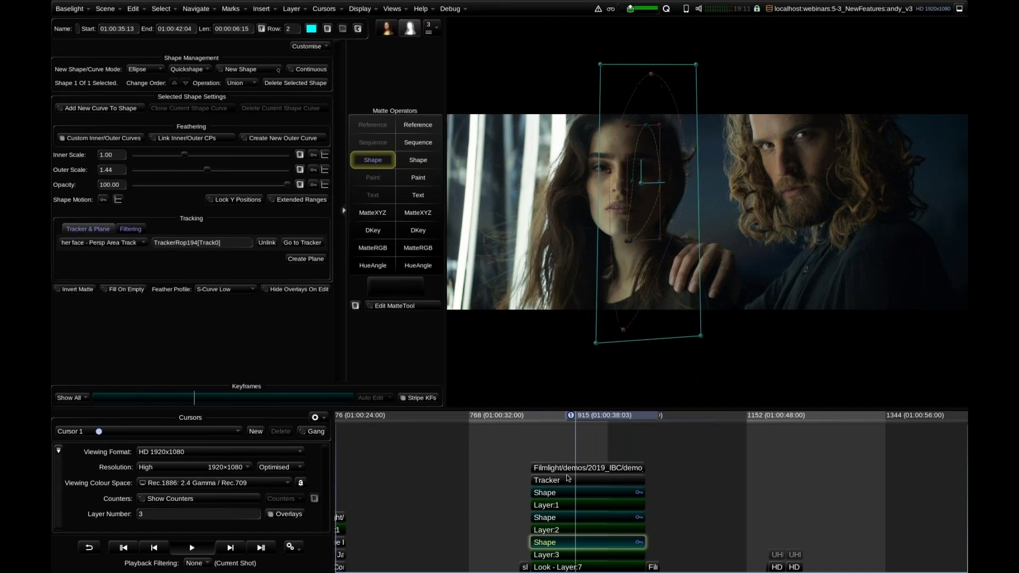
key(space)
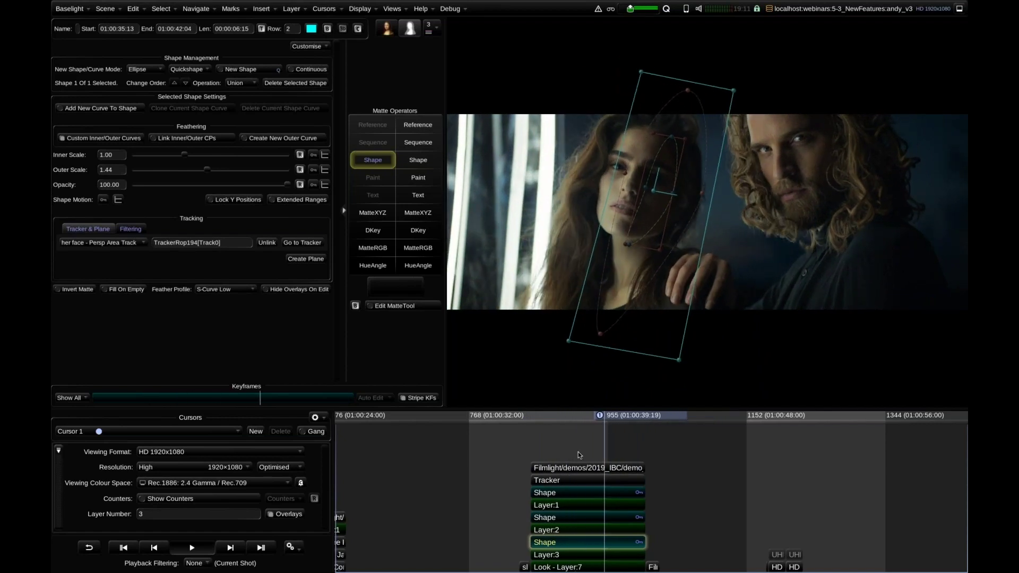
key(space)
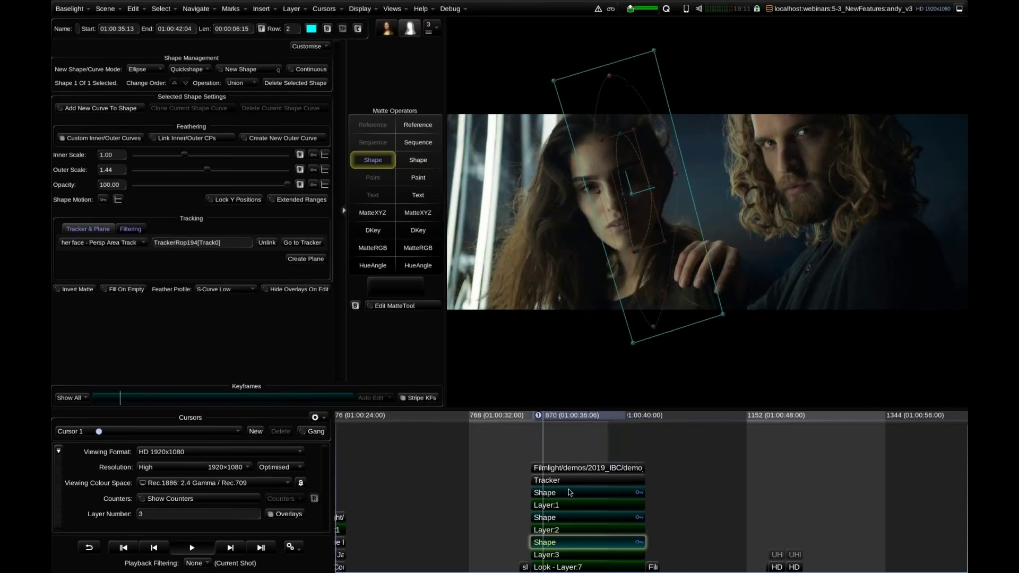
Open the tracker linked to the shape, widen the parameter area and expand the Filtering settings
click(301, 243)
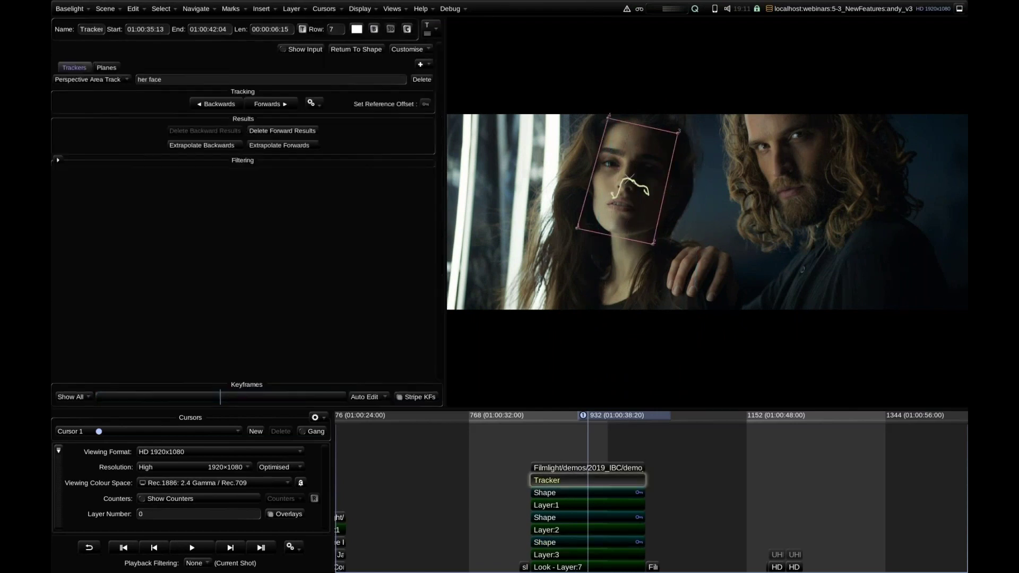
drag(446, 116, 509, 138)
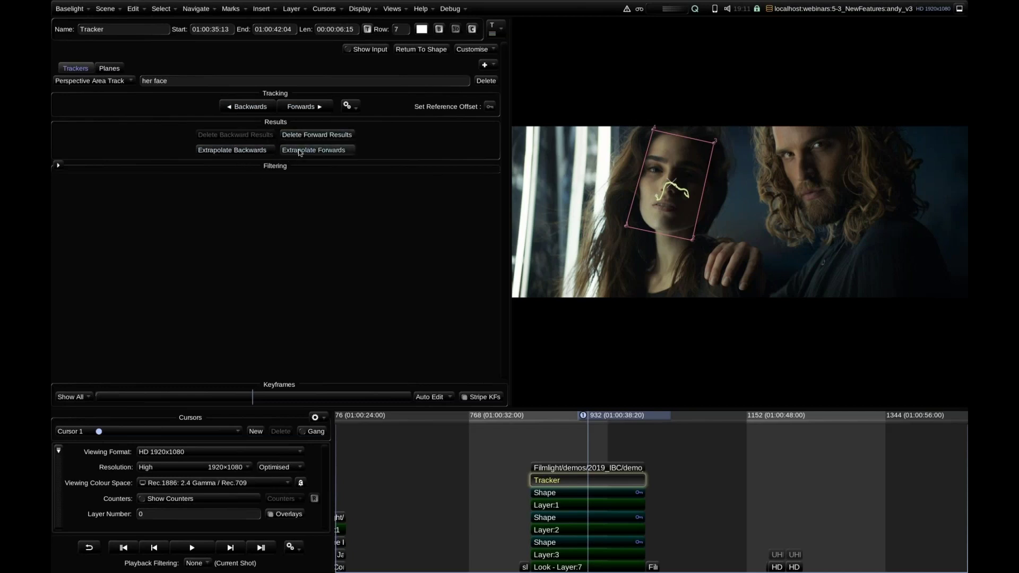
click(58, 166)
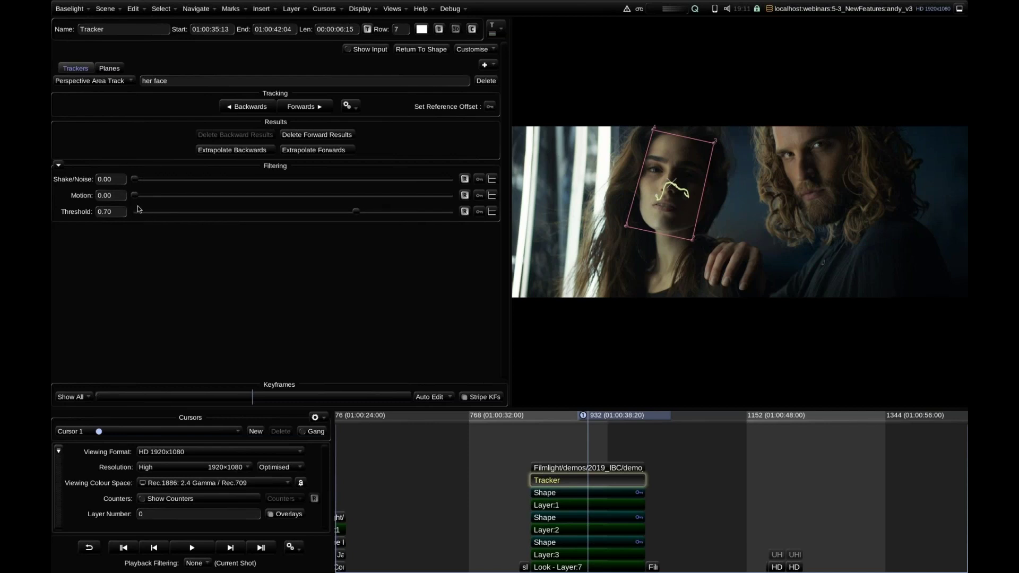
Raise the Shake/Noise filtering of the "her face" track to 0.98, checking its motion path at close range
scroll(639, 227, up, 7)
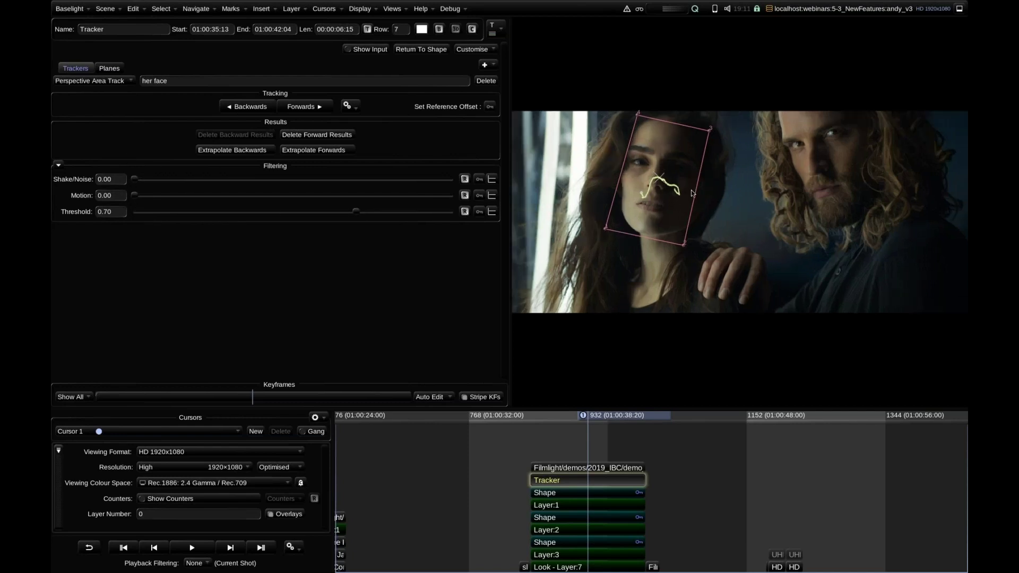
drag(758, 239, 957, 334)
scroll(776, 235, up, 5)
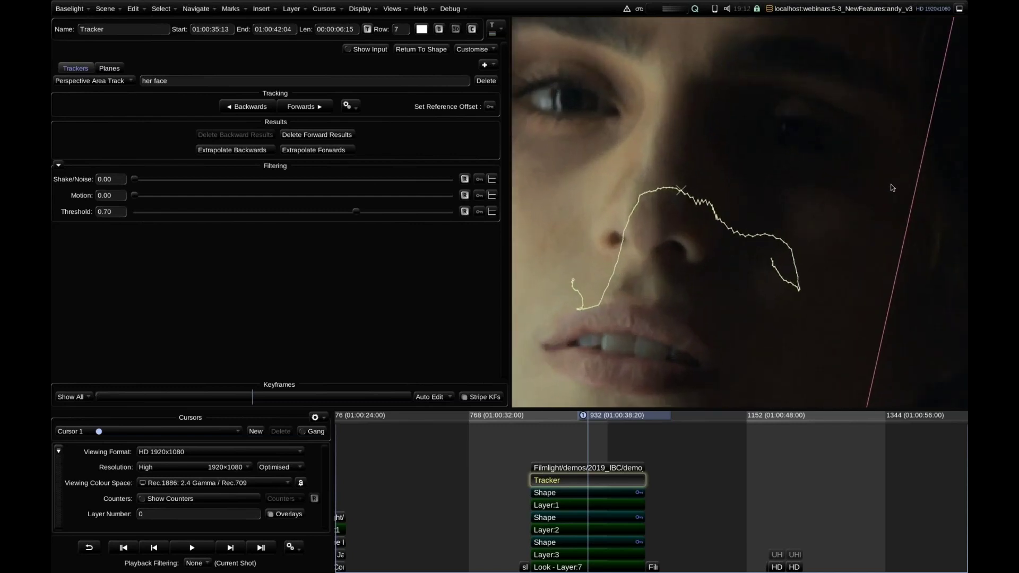
scroll(772, 202, up, 3)
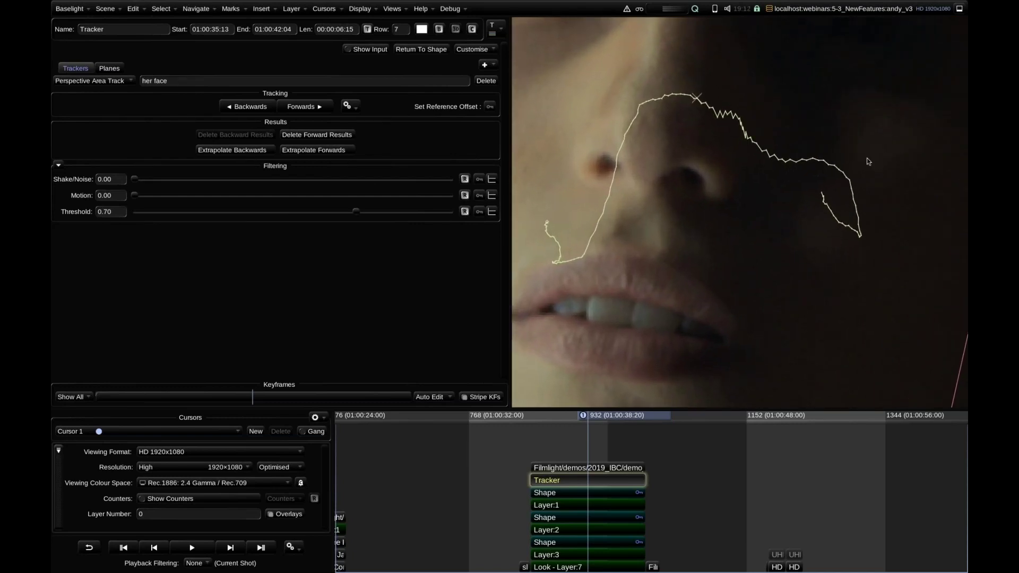
scroll(743, 218, down, 1)
drag(730, 223, 760, 218)
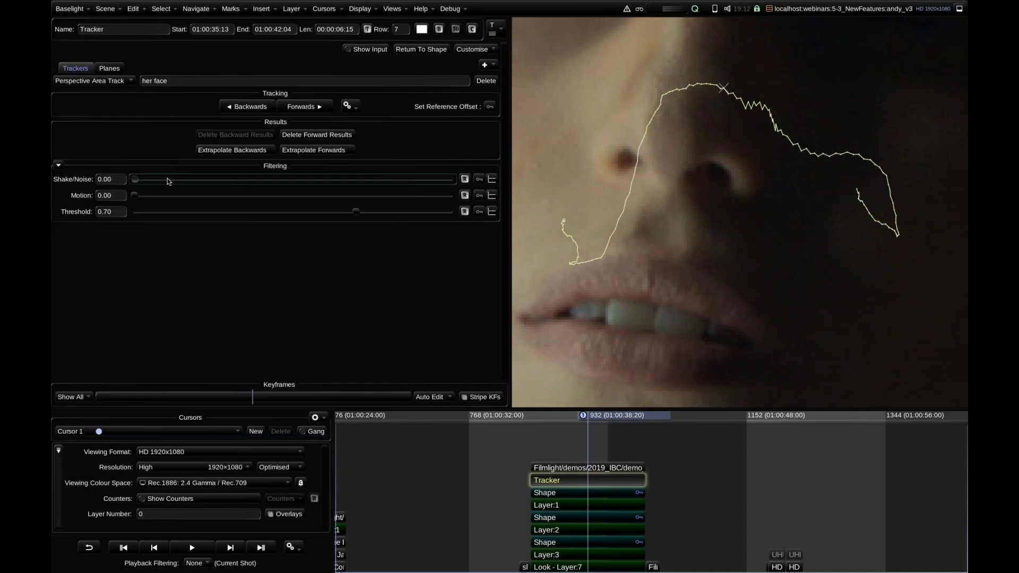
drag(167, 178, 446, 168)
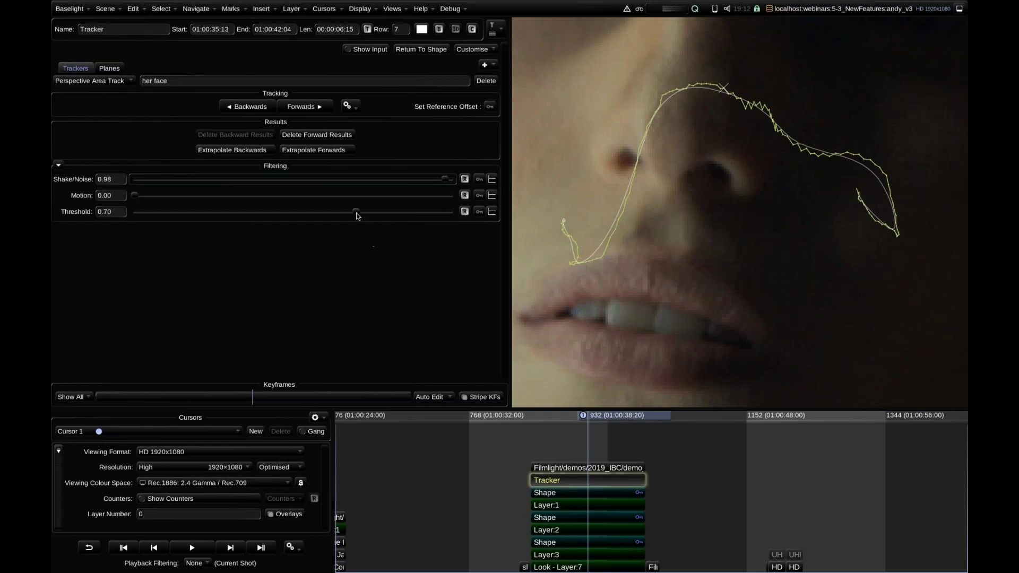
Try adjusting the track's filtering Threshold, reset it to its default, and view the whole frame again
mouse_move(370, 213)
mouse_down()
mouse_move(396, 215)
mouse_move(340, 216)
mouse_move(424, 220)
mouse_move(367, 220)
mouse_up()
click(460, 216)
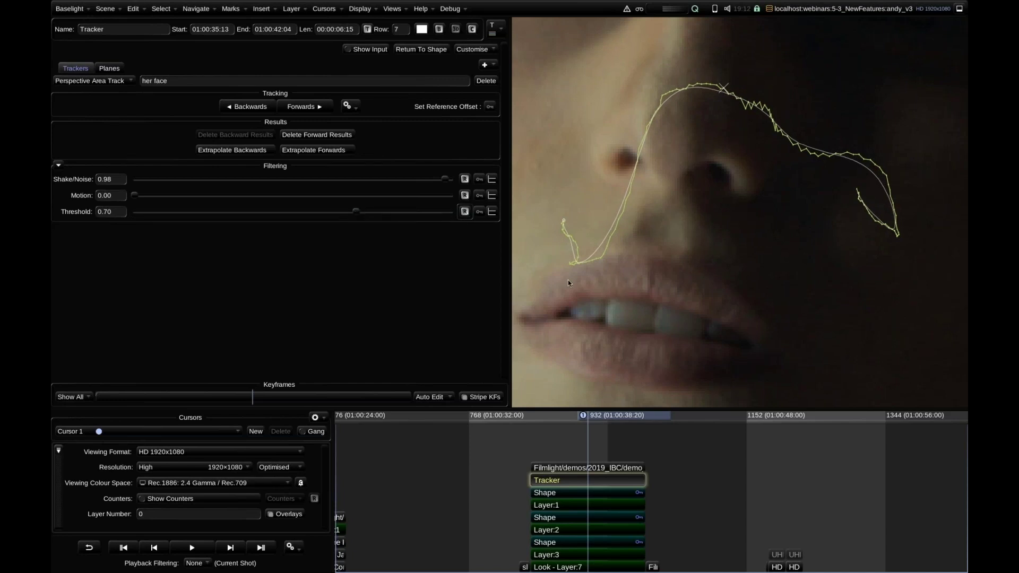
key(Home)
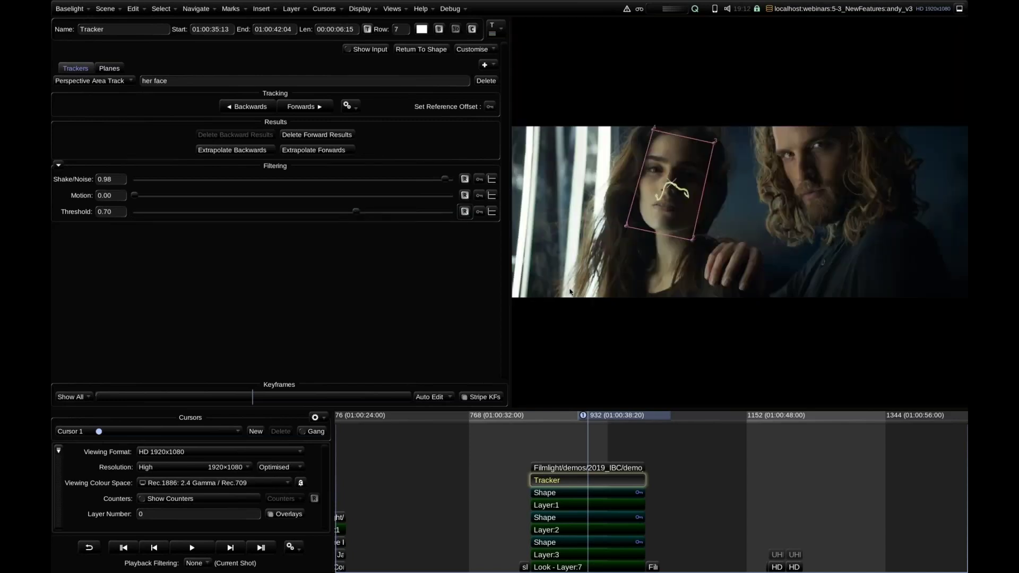
Return to Layer 3's Shape and run through the shot to review its motion with the filtered face track
click(549, 543)
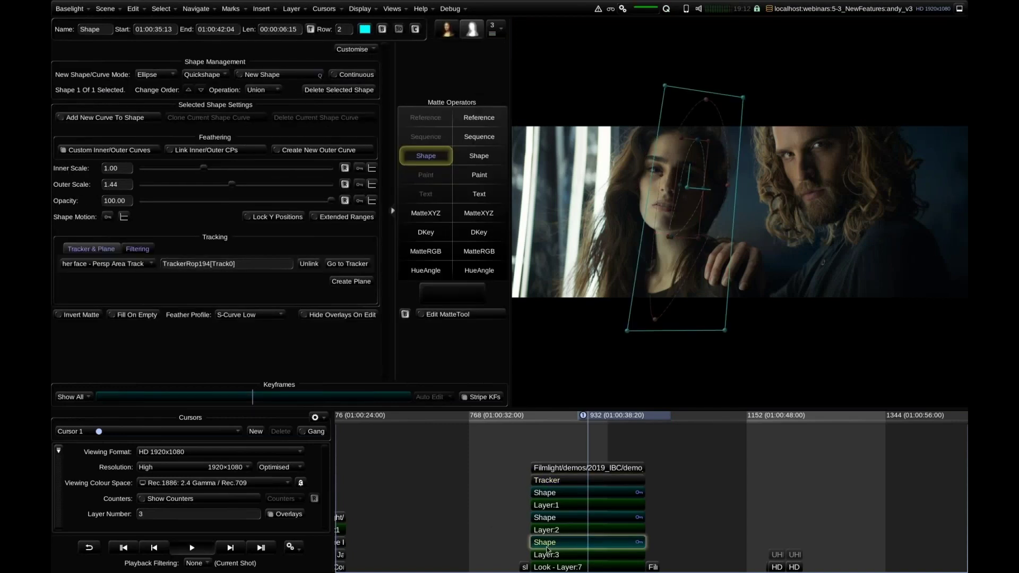
key(Right)
key(Right)
key(Right)
key(Right)
key(Right)
key(Right)
key(Right)
key(Right)
key(Right)
key(Right)
key(Right)
key(Right)
key(Right)
key(Right)
key(Right)
key(Right)
key(Right)
key(Right)
key(Right)
key(Right)
key(Right)
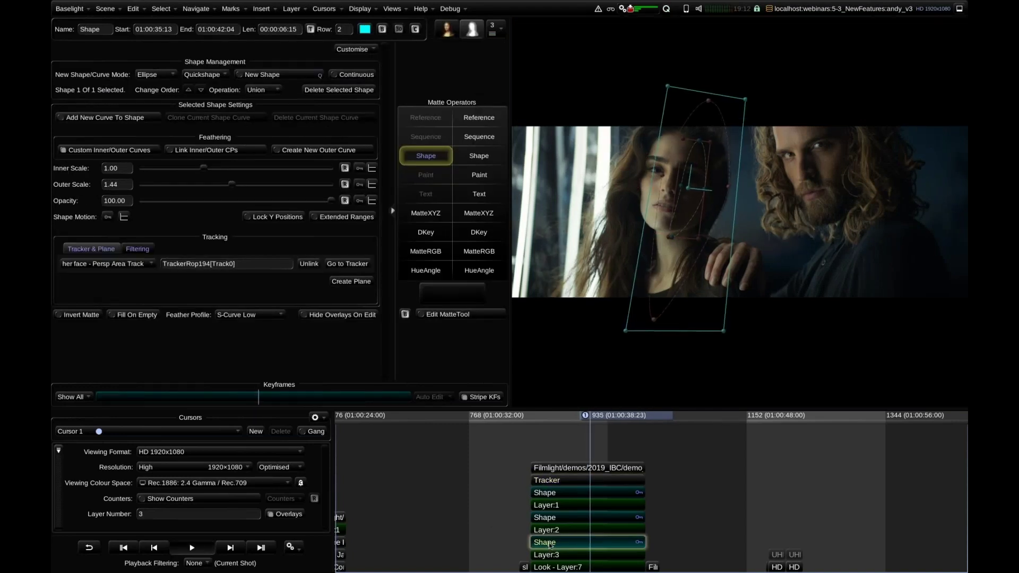
key(Right)
key(Right)
key(Right)
key(Right)
key(Right)
key(Right)
key(Right)
key(Right)
key(Right)
key(Right)
key(Right)
key(Right)
key(Right)
key(Right)
key(Right)
key(Right)
key(Right)
key(Right)
key(Right)
key(Right)
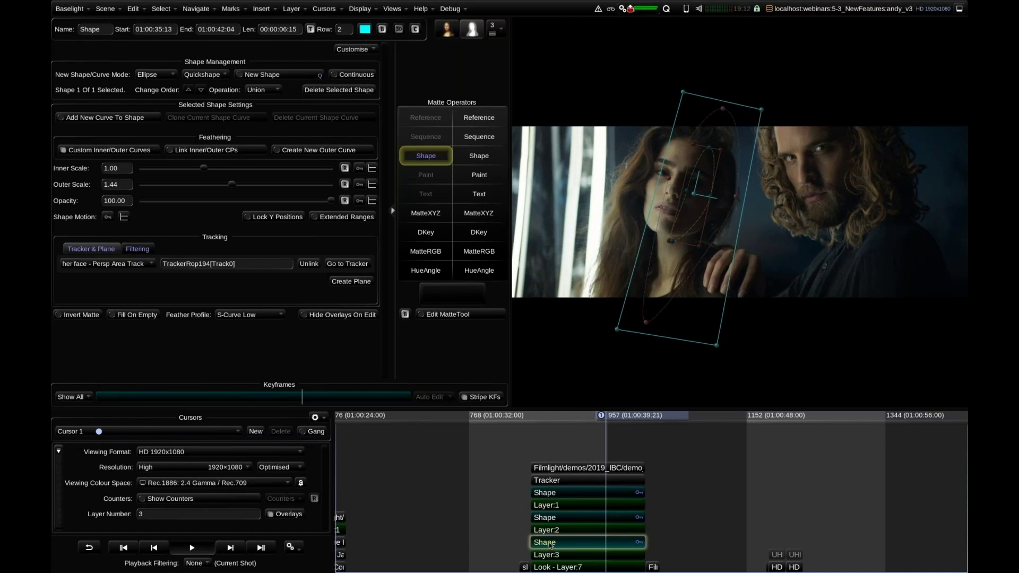
key(Right)
key(Right)
key(Right)
key(Right)
key(Right)
key(Right)
key(Right)
key(Right)
key(Right)
key(Right)
key(Right)
key(Right)
key(Right)
key(Right)
key(Right)
key(Right)
key(Right)
key(Right)
key(Right)
key(Right)
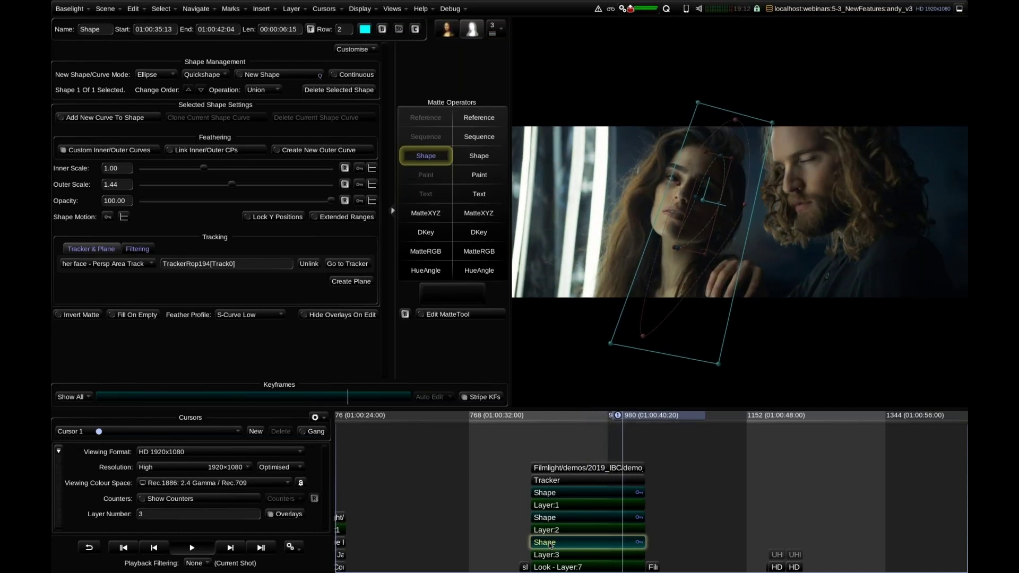
key(Left)
key(Left)
key(Left)
key(Left)
key(Left)
key(Left)
key(Left)
key(Left)
key(Left)
key(Left)
key(Left)
key(Left)
key(Left)
key(Left)
key(Left)
key(Left)
key(Left)
key(Left)
key(Left)
key(Left)
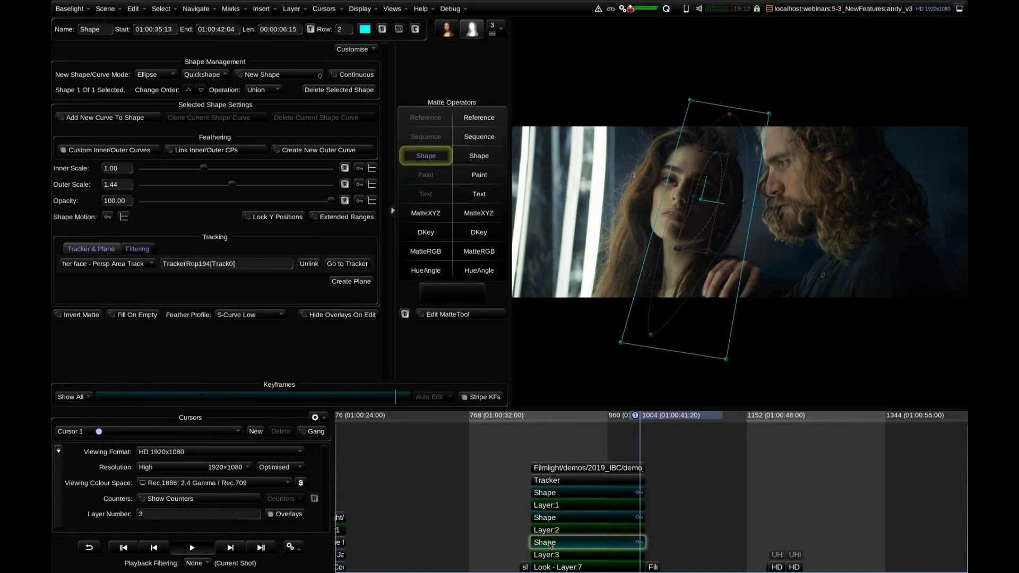
key(Right)
key(Right)
key(Right)
key(Right)
key(Right)
key(Right)
key(Right)
key(Right)
key(Right)
key(Right)
key(Right)
key(Right)
key(Right)
key(Right)
key(Right)
key(Right)
key(Right)
key(Right)
key(Right)
key(Right)
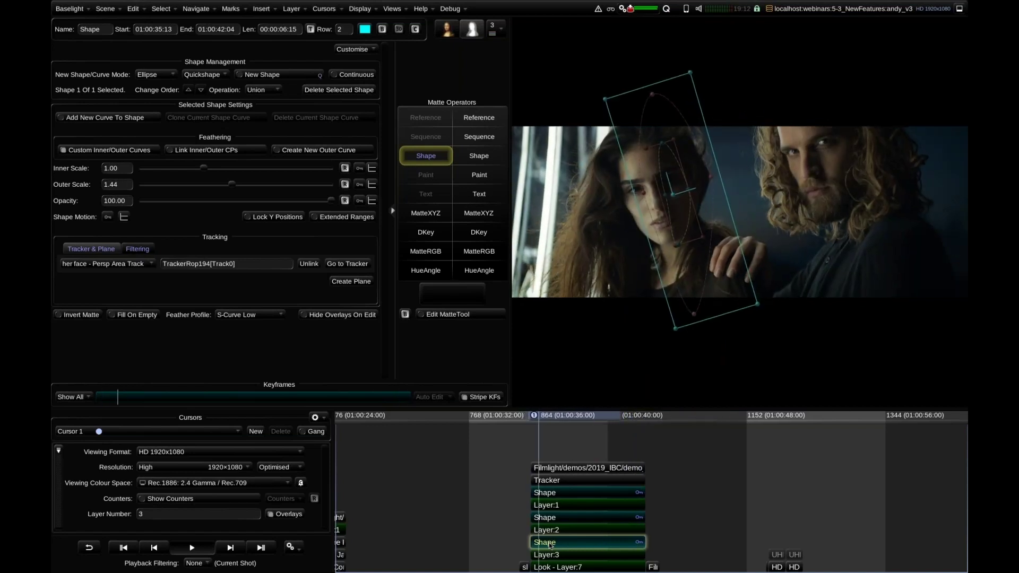
key(Right)
key(Right)
key(Right)
key(Right)
key(Right)
key(Right)
key(Right)
key(Right)
key(Right)
key(Right)
key(Right)
key(Right)
key(Right)
key(Right)
key(Right)
key(Right)
key(Right)
key(Right)
key(Right)
key(Right)
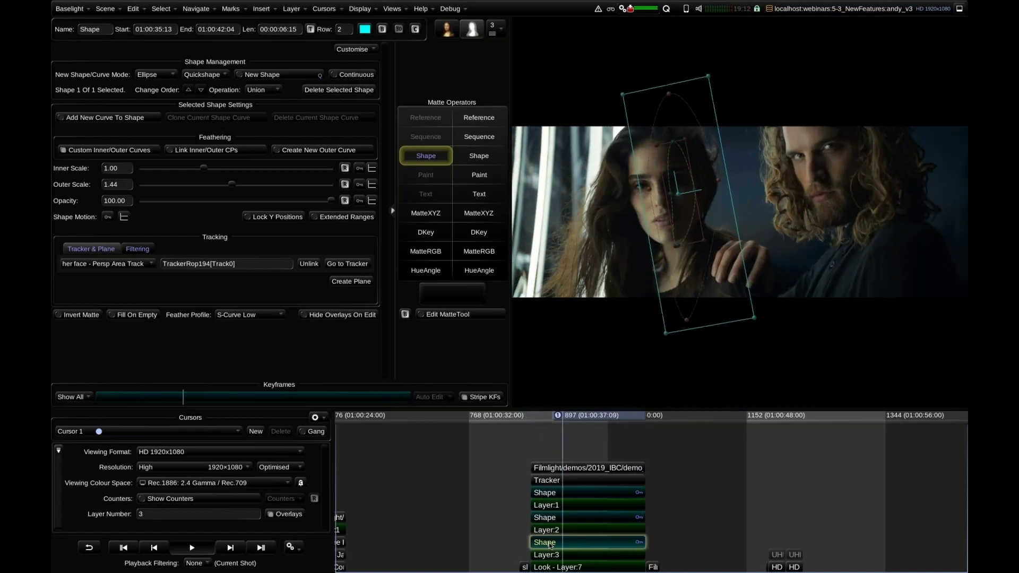
Play through the shot and its repeat to examine how Layer 3's shape follows the woman's face and rotates with her head
key(Right)
key(Right)
key(Right)
key(Right)
key(Right)
key(Right)
key(Right)
key(Right)
key(Right)
key(Right)
key(Right)
key(Right)
key(Right)
key(Right)
key(Right)
key(Right)
key(Right)
key(Right)
key(Right)
key(Right)
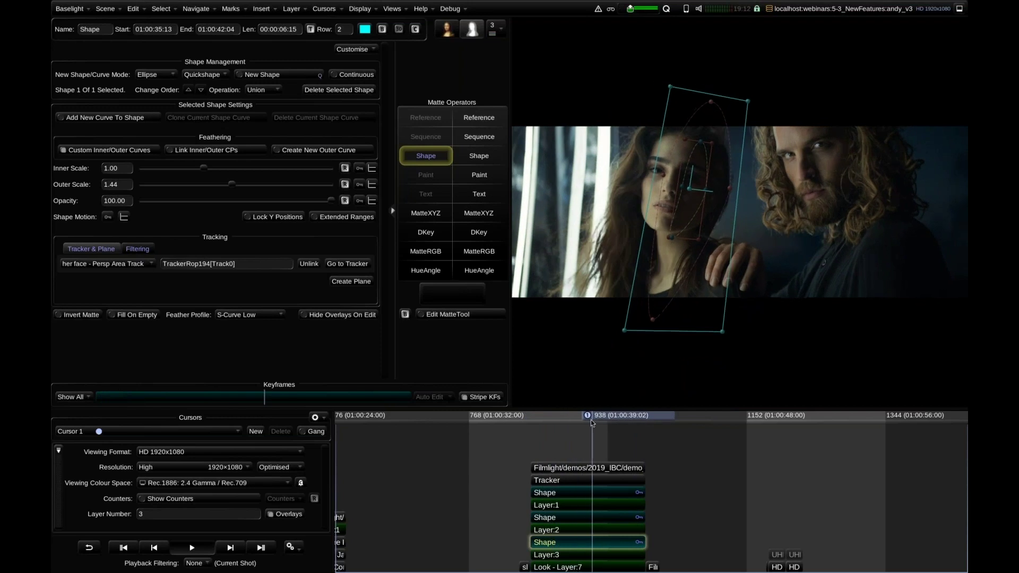
key(Right)
key(Right)
key(Right)
key(Right)
key(Right)
key(Right)
key(Right)
key(Right)
key(Right)
key(Right)
key(Right)
key(Right)
key(Right)
key(Right)
key(Right)
key(Right)
key(Right)
key(Right)
key(Right)
key(Right)
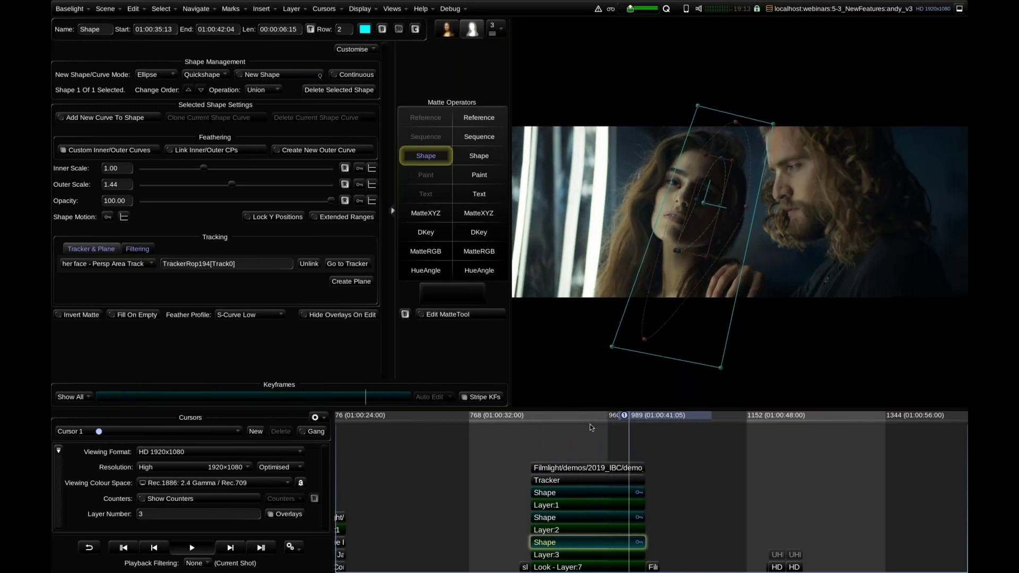
key(Left)
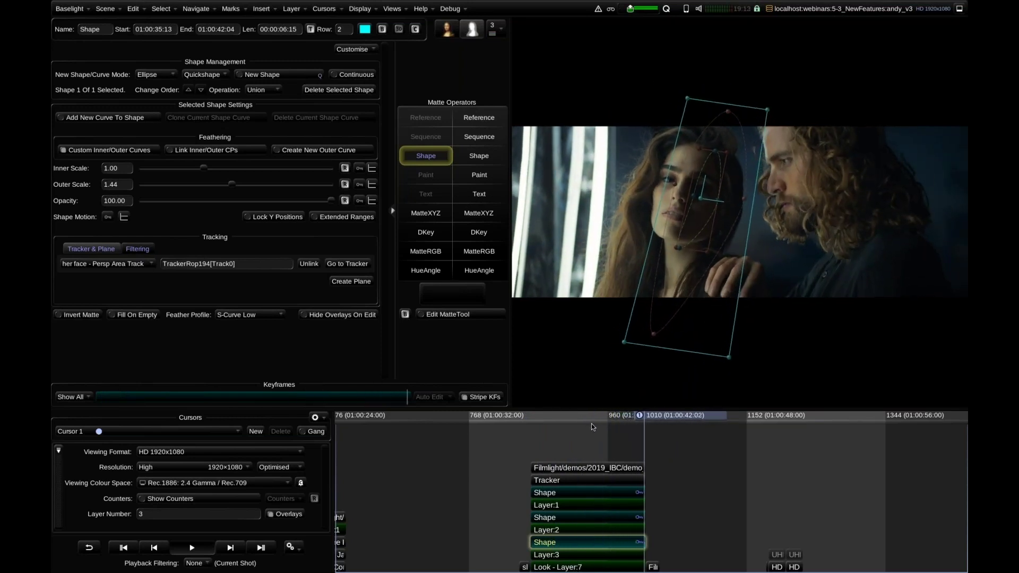
key(Right)
key(Right)
key(Right)
key(Right)
key(Right)
key(Right)
key(Right)
key(Right)
key(Right)
key(Right)
key(Right)
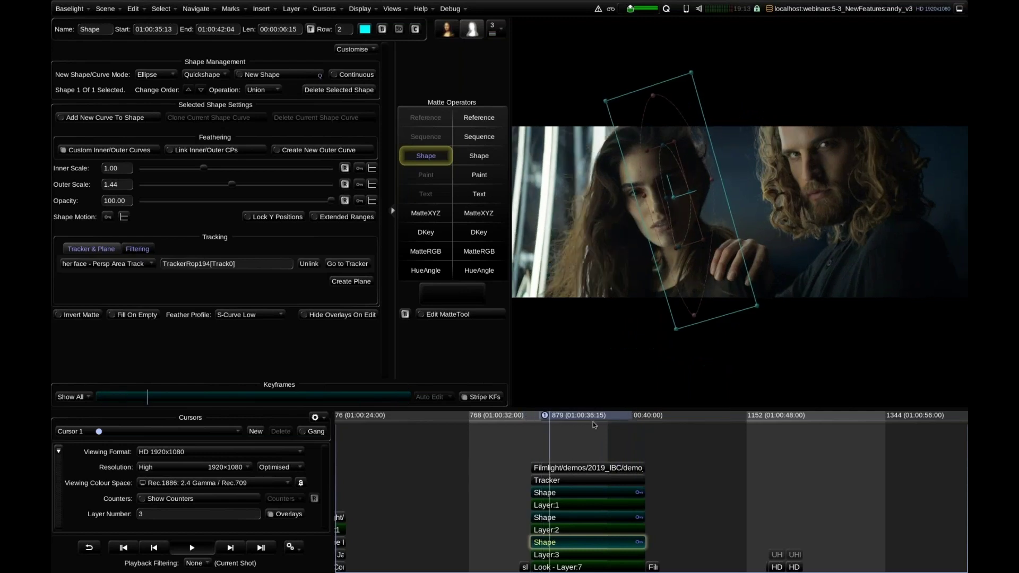
key(Right)
key(Right)
key(Right)
key(Right)
key(Right)
key(Right)
key(Right)
key(Right)
key(Right)
key(Right)
key(Right)
key(Right)
key(Right)
key(Right)
key(Right)
key(Right)
key(Right)
key(Right)
key(Right)
key(Right)
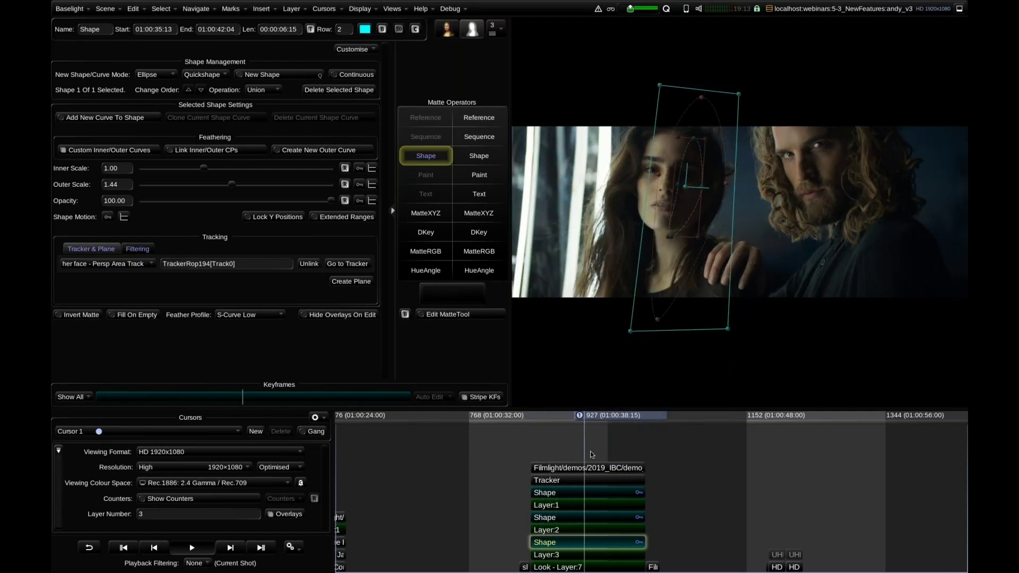
key(Right)
key(Right)
key(Right)
key(Right)
Select Layer 3's grade and toggle it off and on to compare its effect on the woman's face
key(Down)
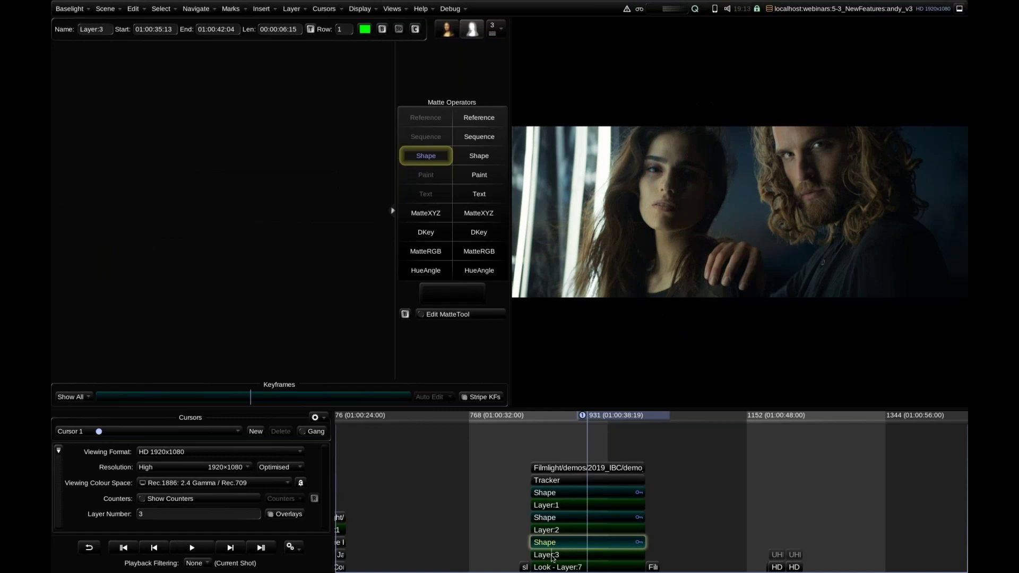
click(381, 29)
click(381, 29)
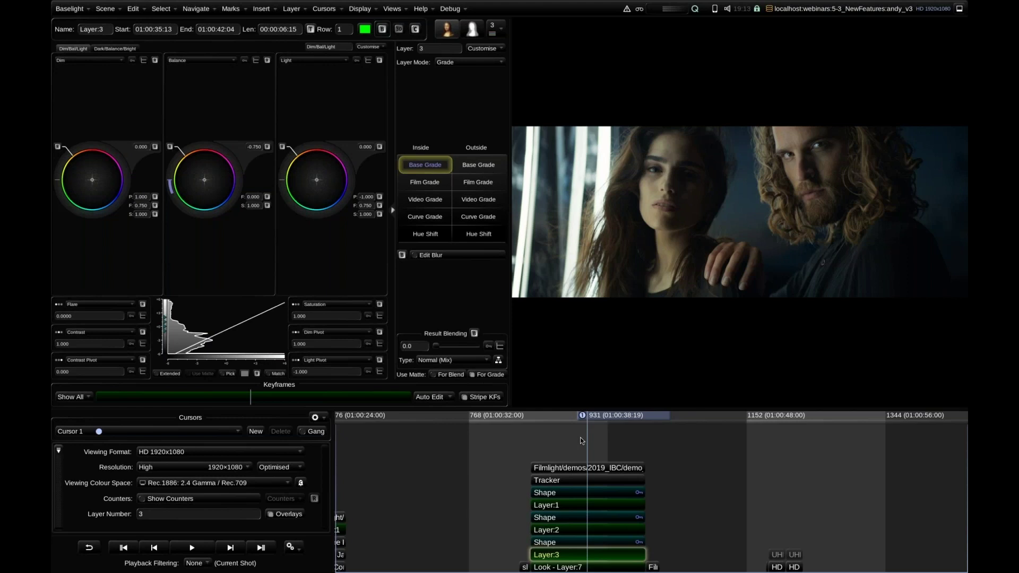
Add Layer 4 with a small tilted elliptical Shape over the woman's shadowed eye, and set its Feather Radius to 3.74
key(p)
scroll(739, 205, up, 3)
drag(654, 161, 760, 221)
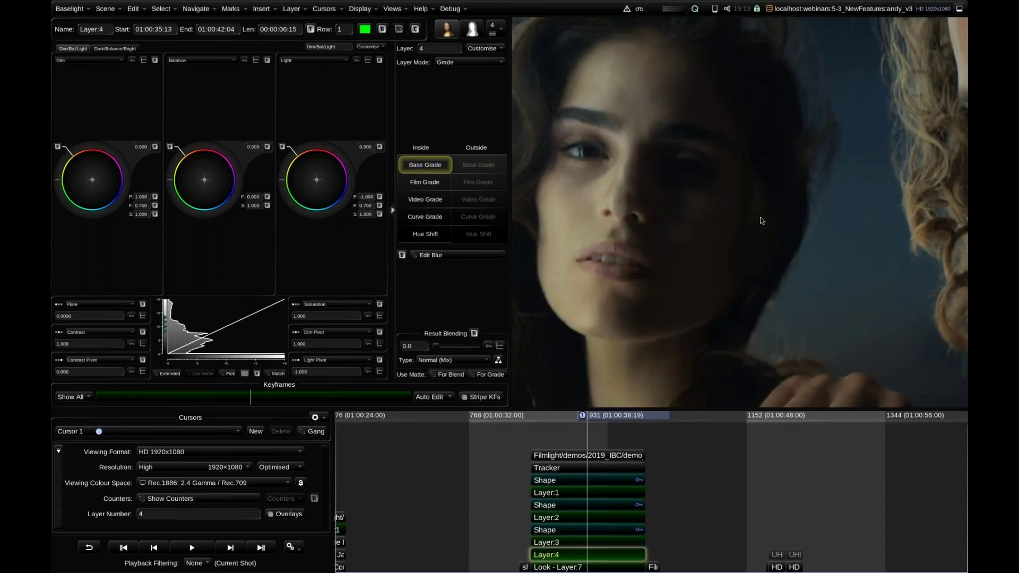
key(alt+s)
drag(679, 163, 695, 170)
drag(680, 163, 686, 152)
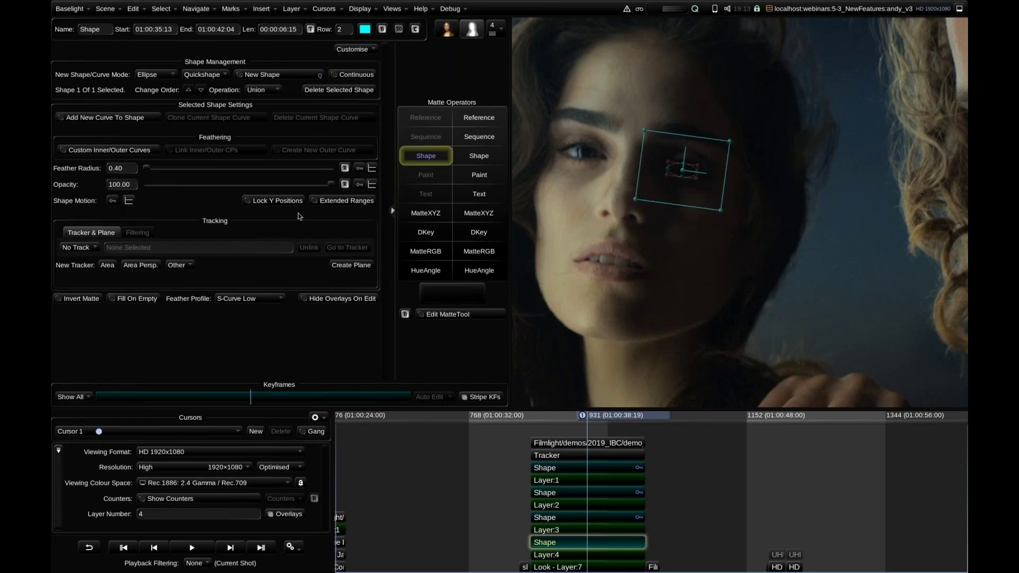
drag(147, 171, 153, 171)
Brighten the masked eye by setting the Balance exposure in Layer 4's Base Grade to 1.000
click(552, 555)
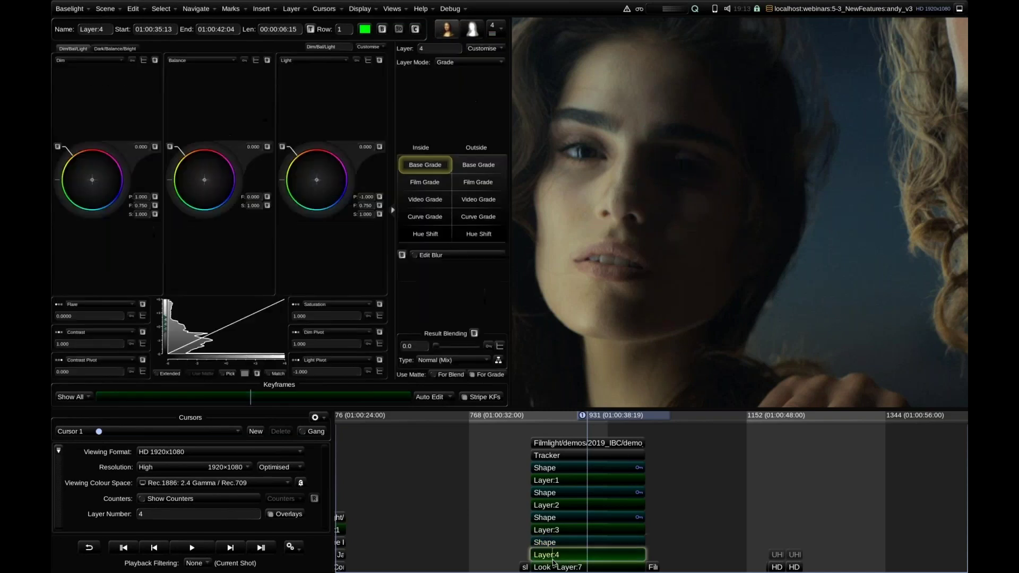
click(253, 146)
text(1)
key(Return)
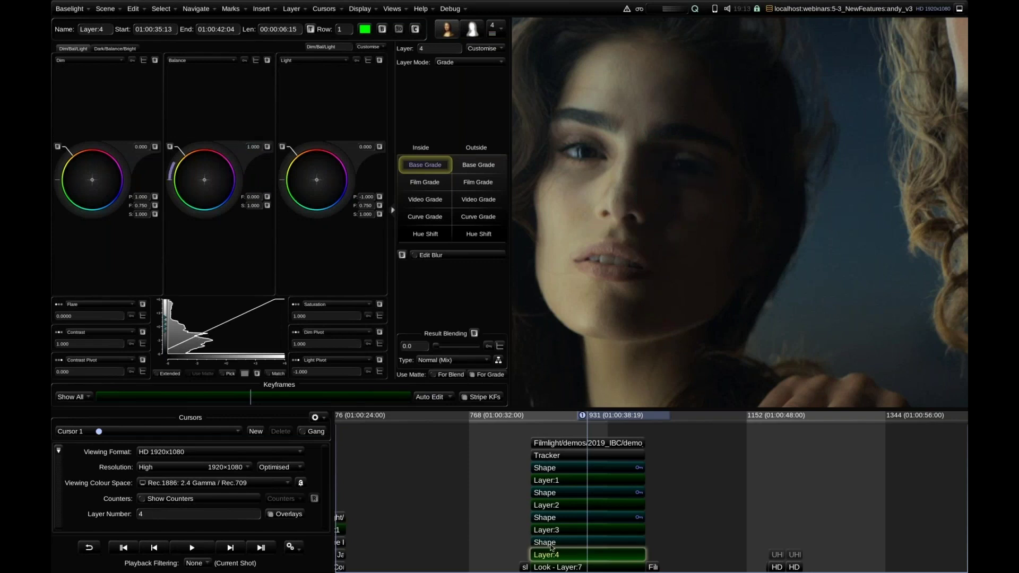
Link Layer 4's eye Shape to the existing "her face - Persp Area Track", previewing the available tracks over the whole frame
click(552, 544)
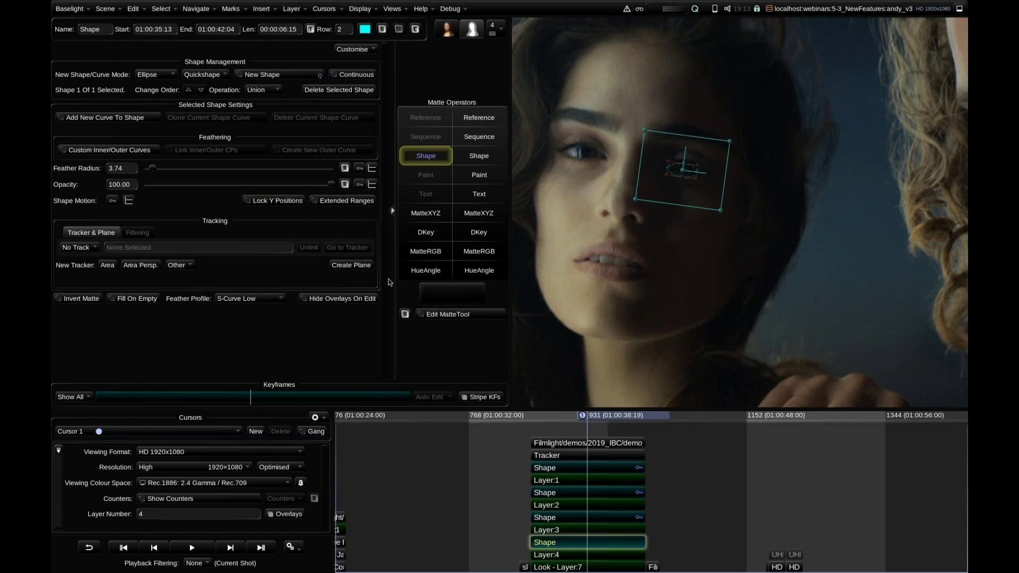
click(85, 248)
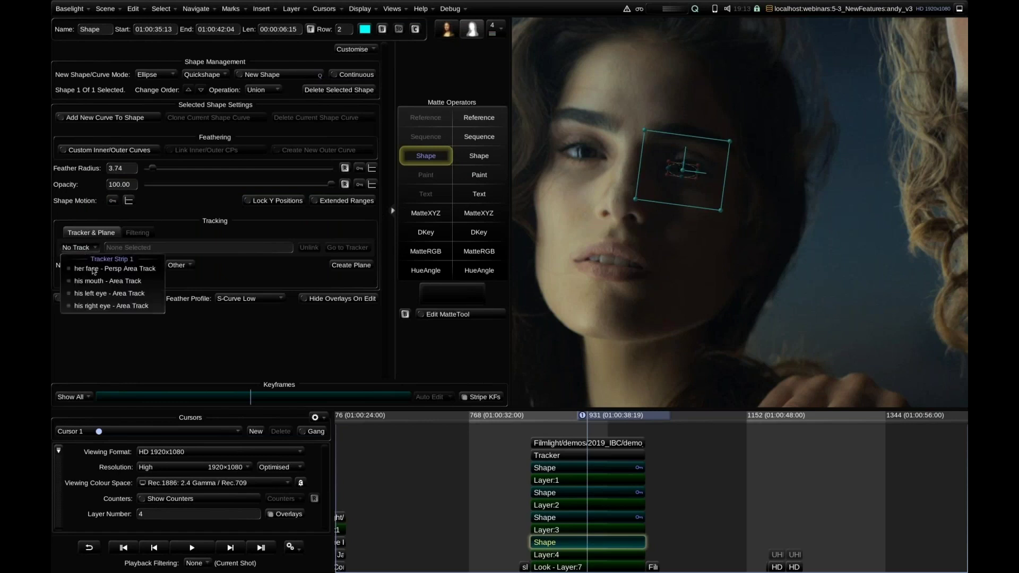
click(93, 307)
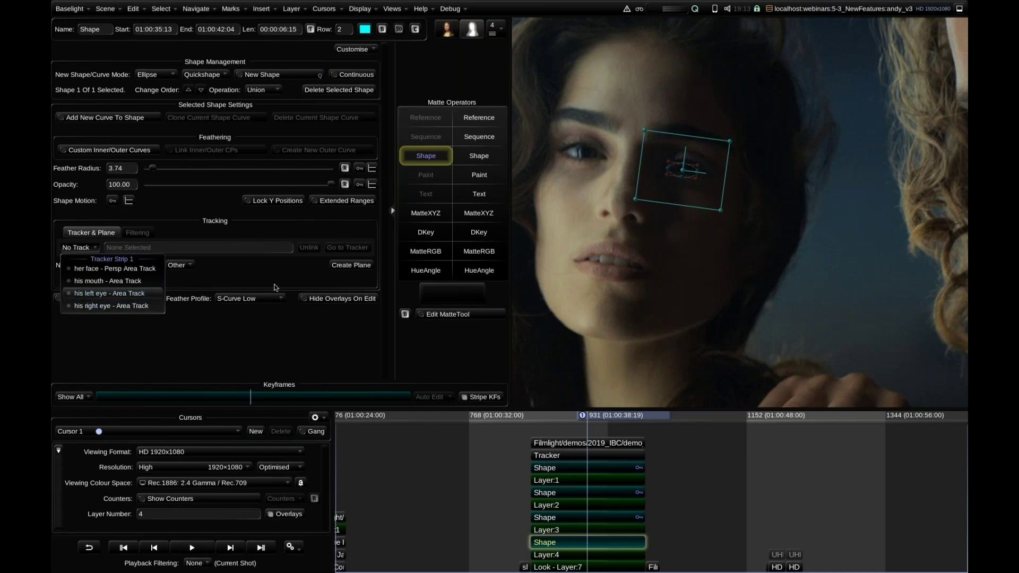
click(255, 332)
key(Home)
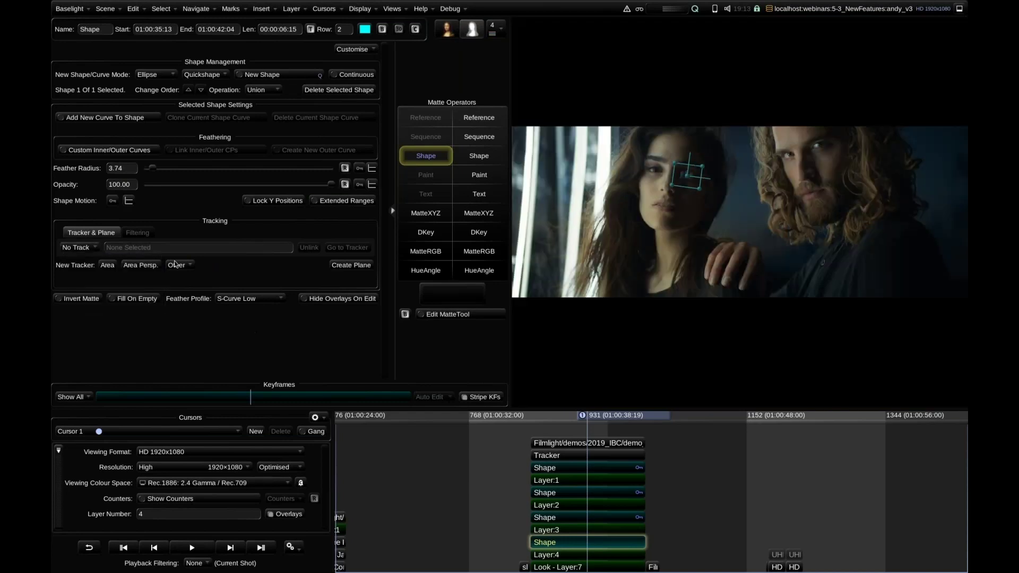
click(91, 248)
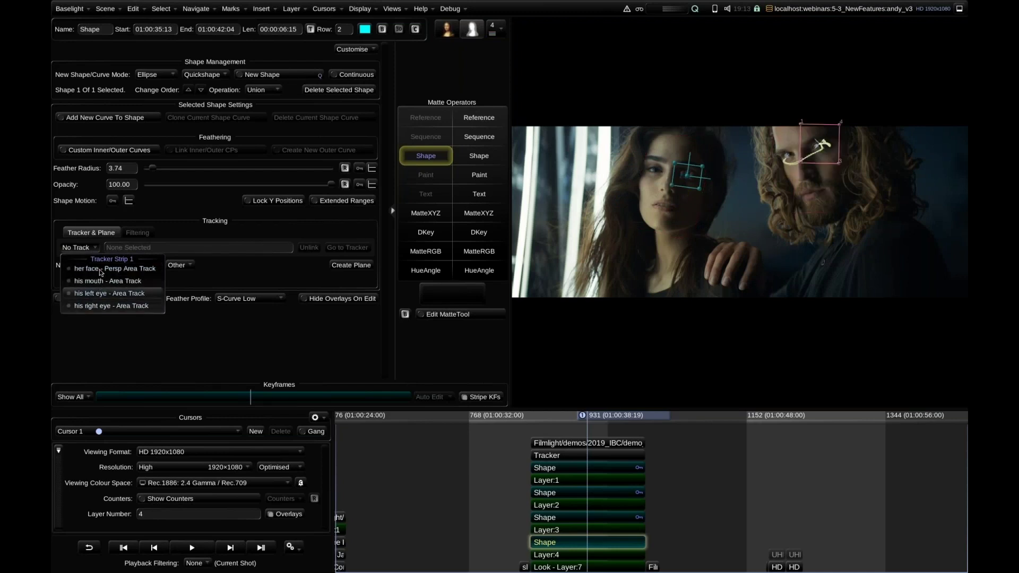
click(101, 270)
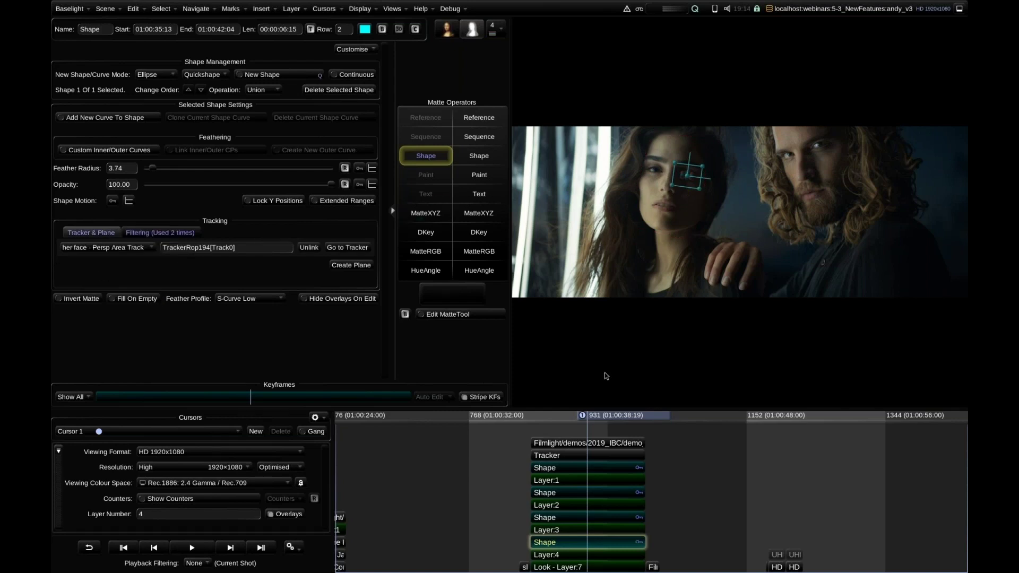
Play the shot with the eye Shape's overlay visible to check that it follows the shared face track
key(space)
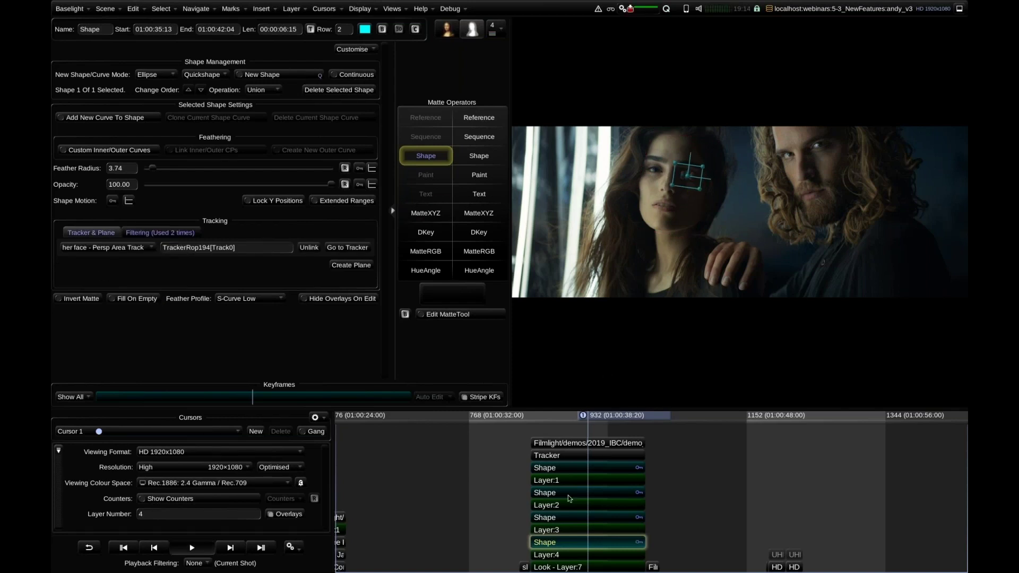
key(Right)
key(Right)
key(Right)
key(Right)
key(Right)
key(Right)
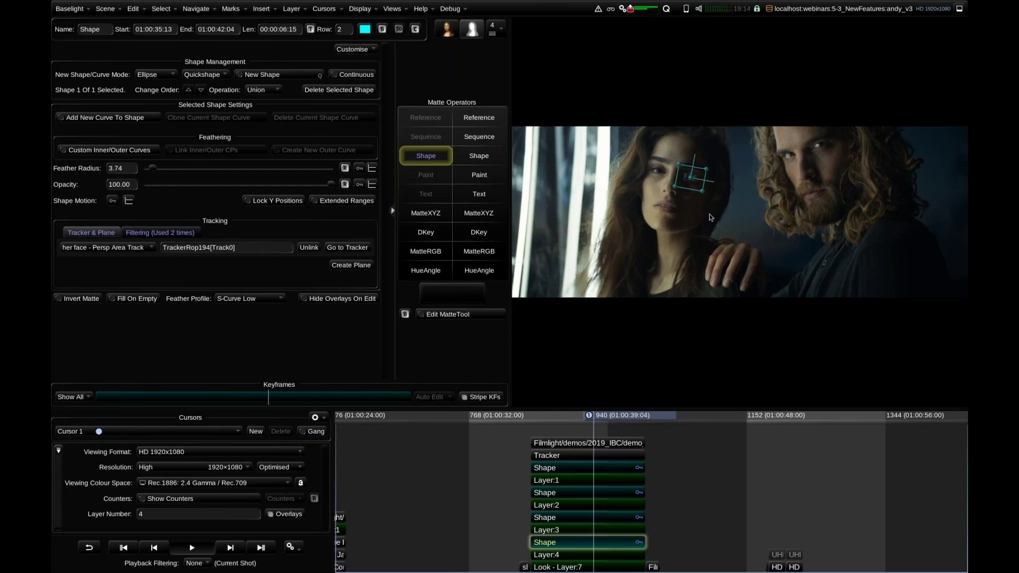
key(Right)
key(Right)
key(Right)
key(Right)
key(Right)
key(Right)
key(Right)
key(Right)
key(Right)
key(Right)
key(Right)
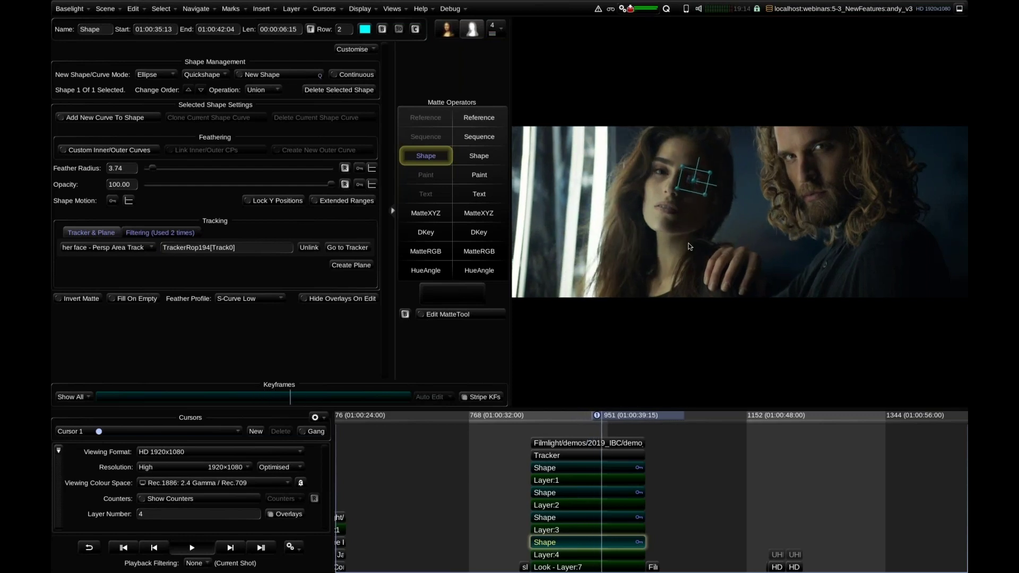
key(Right)
key(Right)
key(Right)
key(Right)
key(Right)
key(Right)
key(Right)
key(Right)
key(Right)
key(Right)
key(Right)
key(Right)
key(Right)
key(Right)
key(Right)
key(Right)
key(Right)
key(Right)
key(Right)
key(Right)
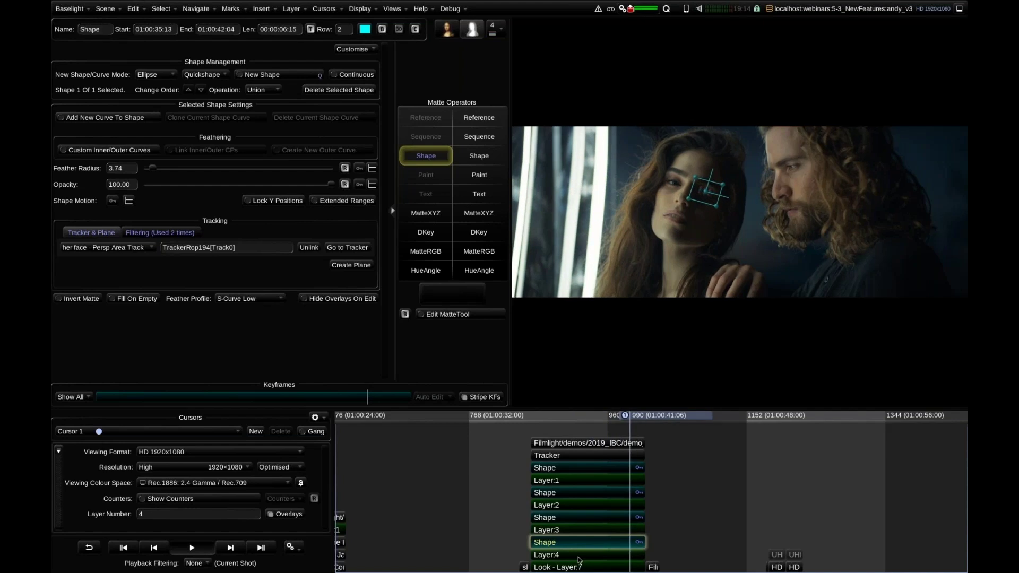
Select Layer 4's grade and step through the shot to examine the brightened eye without the shape overlay
click(579, 557)
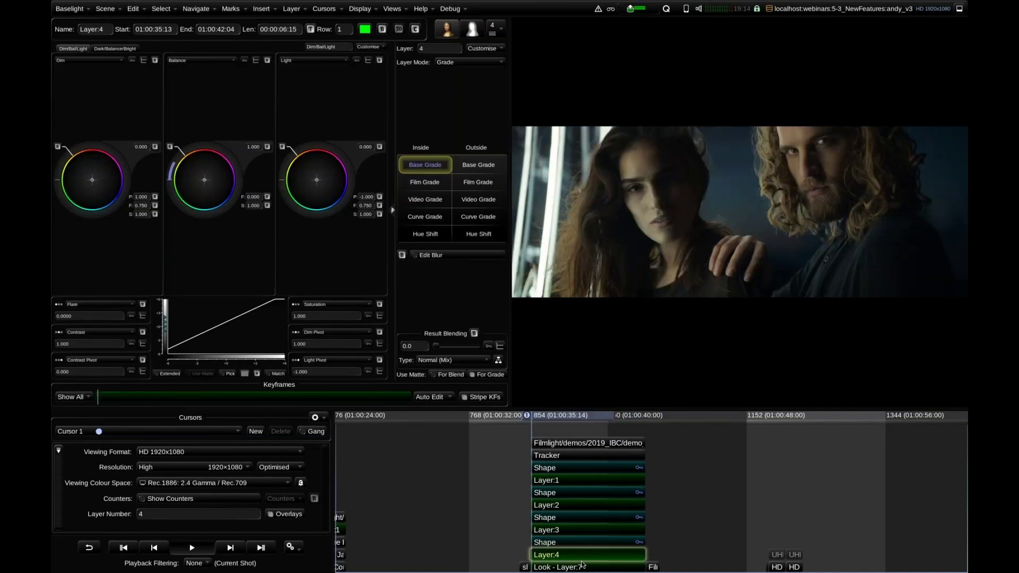
key(Right)
key(Right)
key(Right)
key(Right)
key(Right)
key(Right)
key(Right)
key(Right)
key(Right)
key(Right)
key(Right)
key(Right)
key(Right)
key(Right)
key(Right)
key(Right)
key(Right)
key(Right)
key(Right)
key(Right)
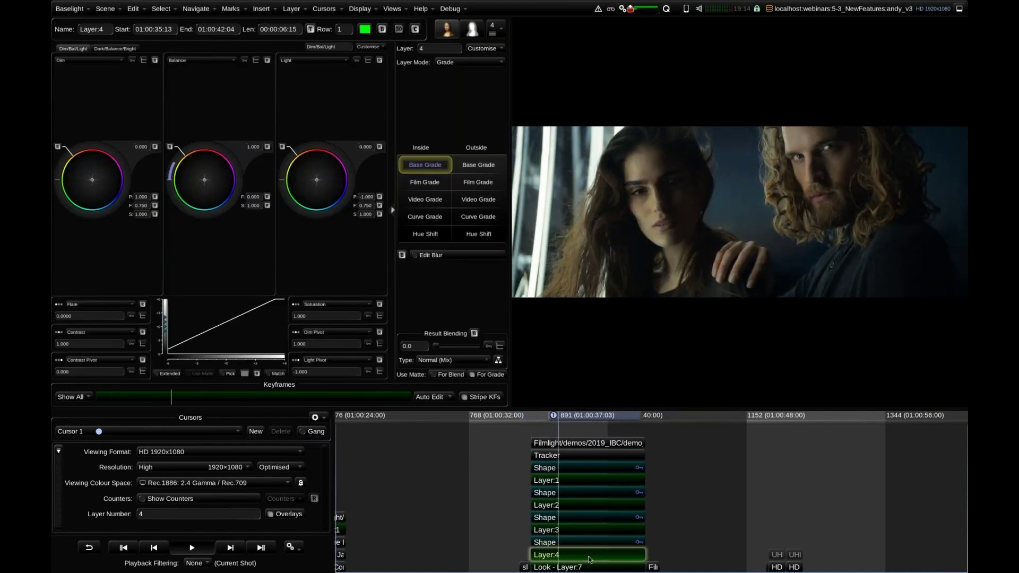
key(Right)
key(Right)
key(Right)
key(Right)
key(Right)
key(Right)
key(Right)
key(Right)
key(Right)
key(Right)
key(Right)
key(Right)
key(Right)
key(Right)
key(Right)
key(Right)
key(Right)
key(Right)
key(Right)
key(Right)
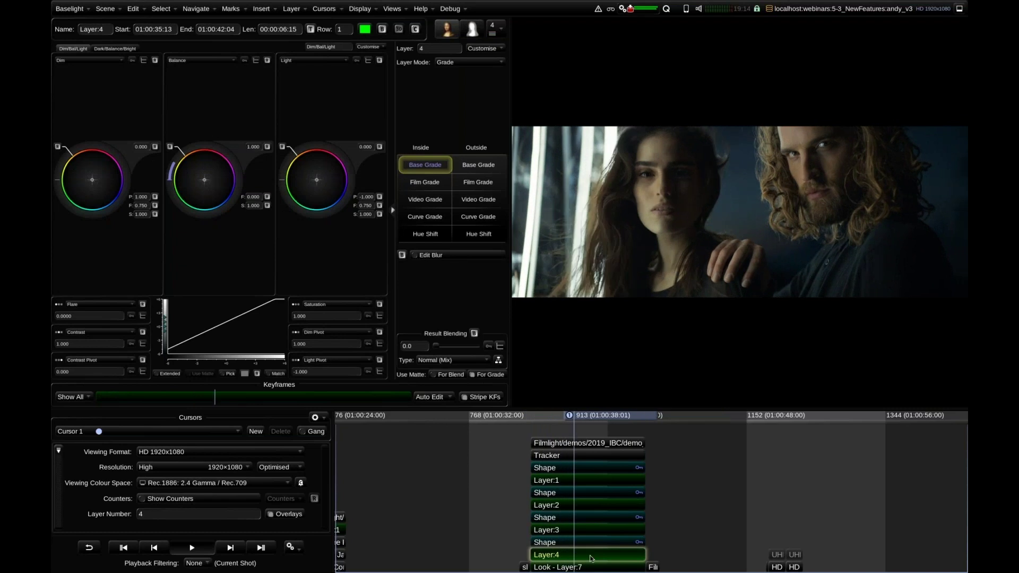
Go to the shot of the running man and play it to examine how the posters on the wall move
key(Down)
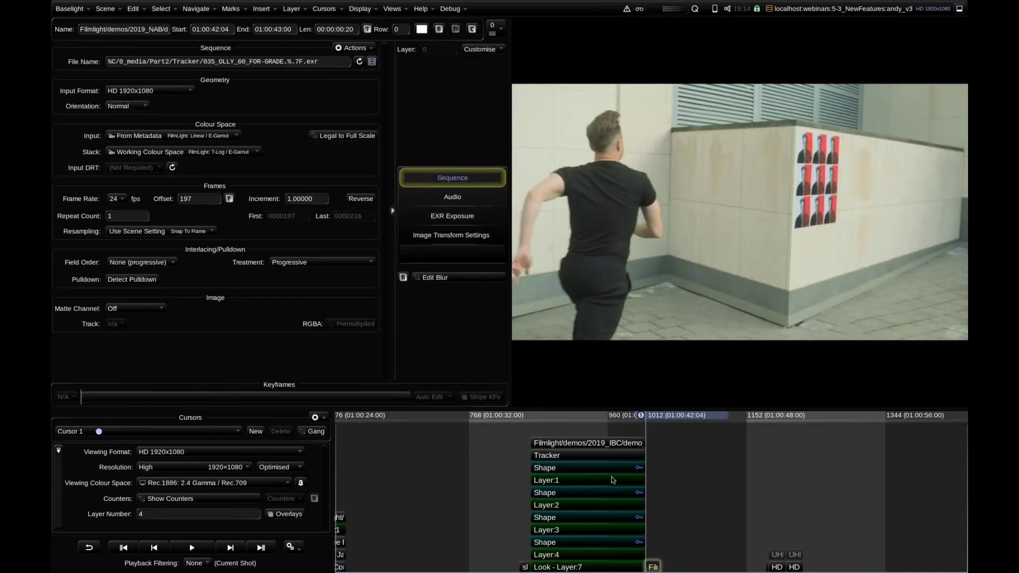
scroll(679, 460, up, 3)
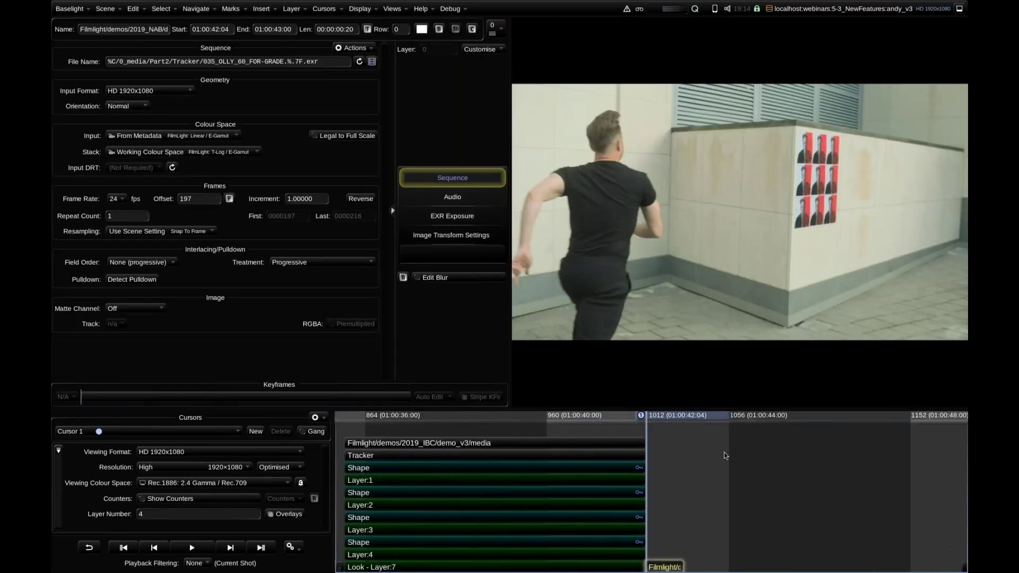
scroll(732, 460, up, 2)
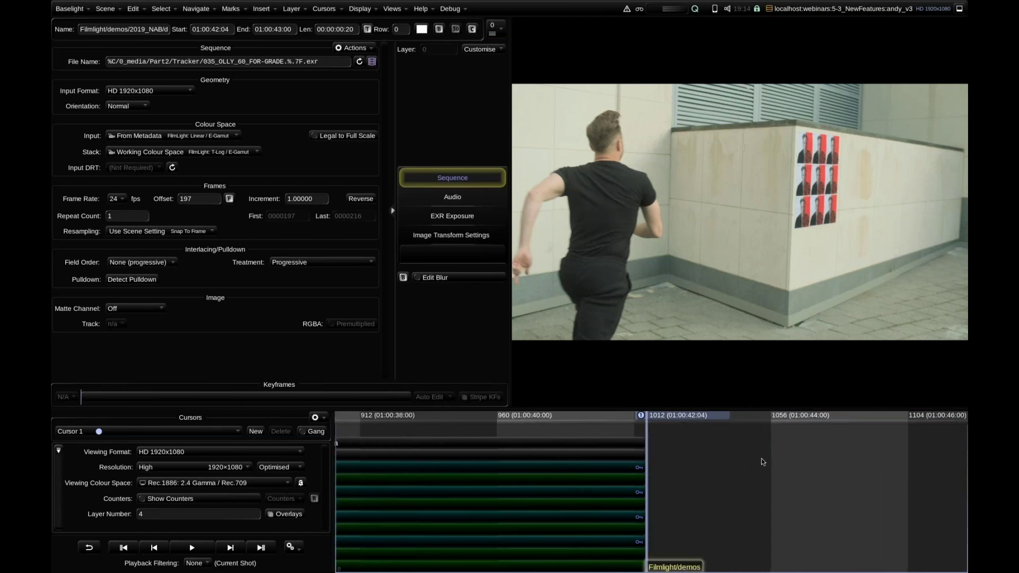
scroll(763, 461, down, 2)
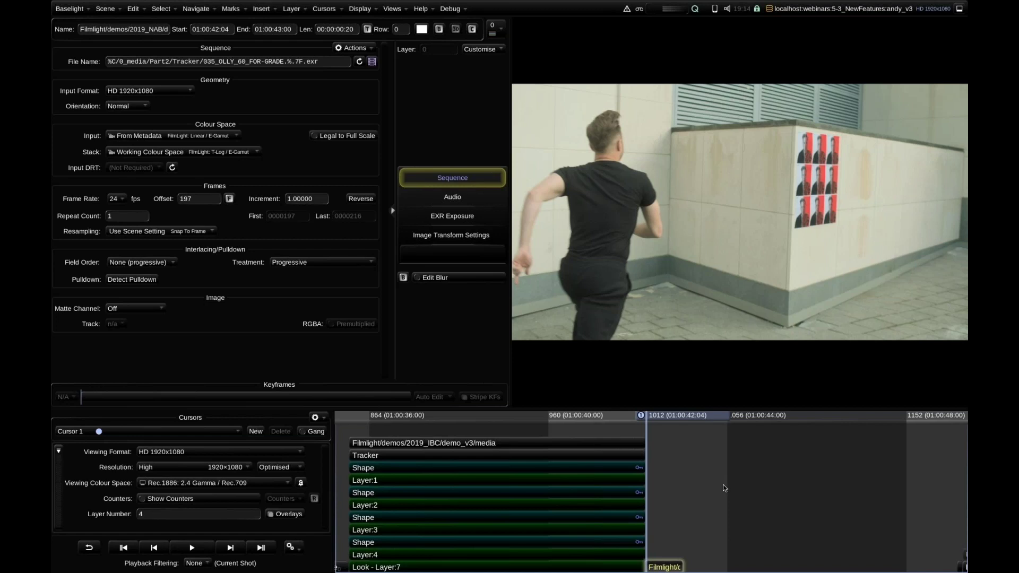
key(space)
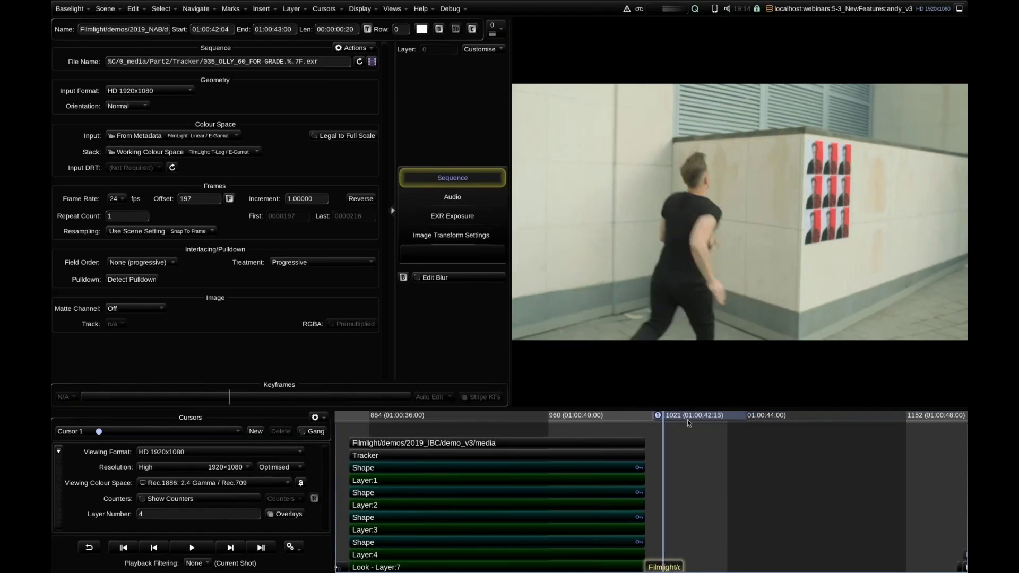
Add Layer 1 with a Shape to the running-man shot, and create a plane from the four outer corners of the poster grid
key(p)
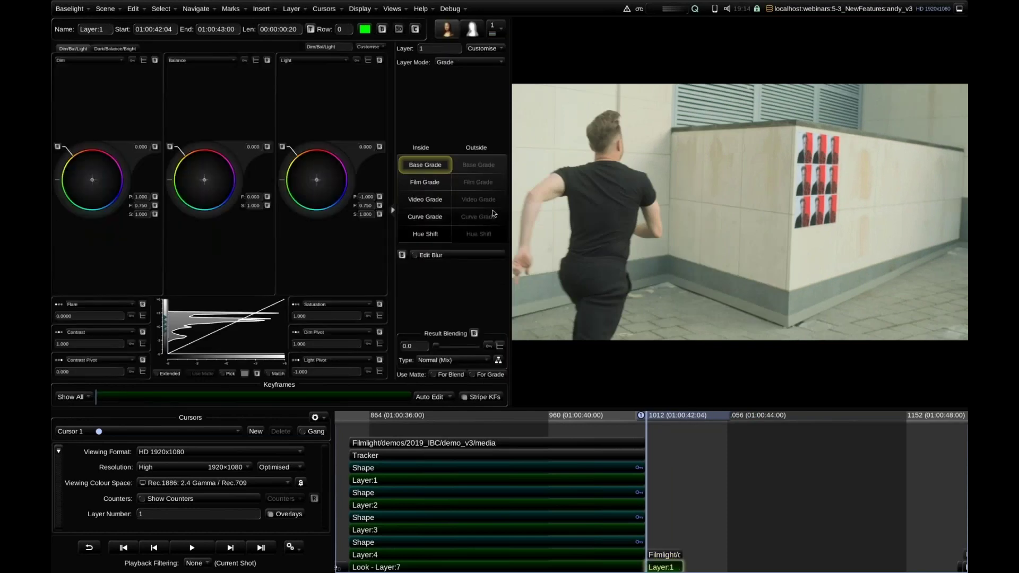
key(s)
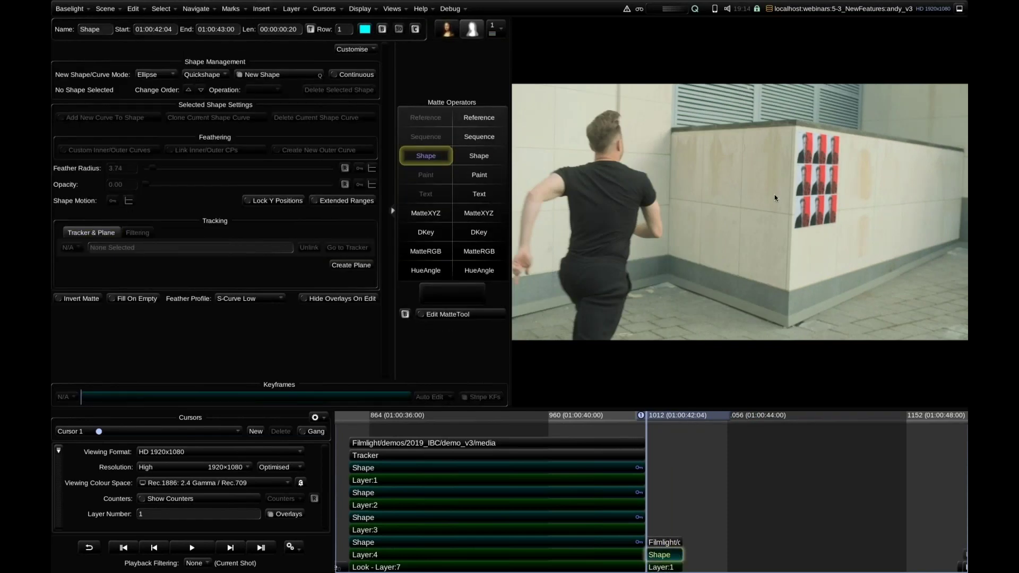
scroll(753, 182, up, 5)
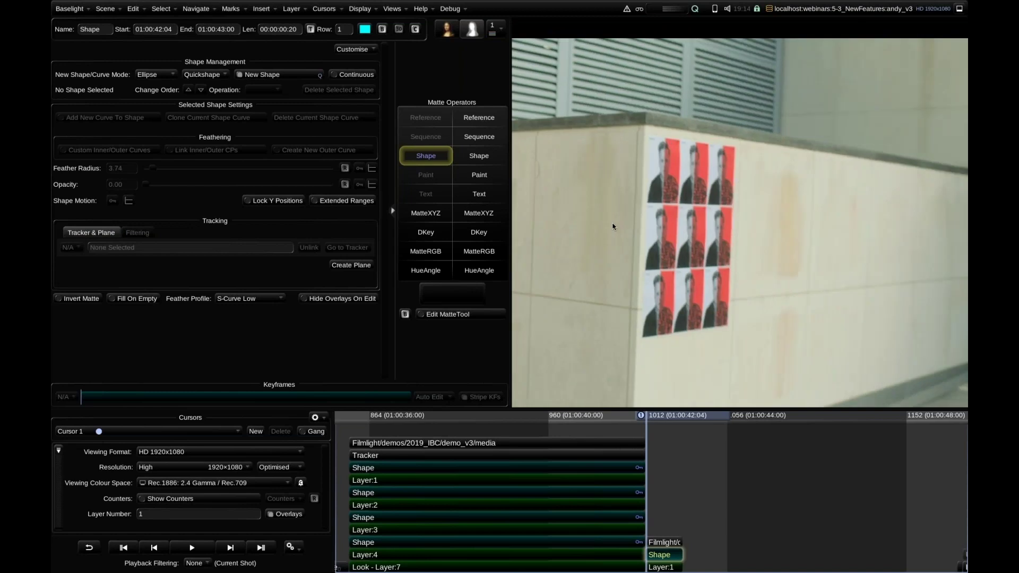
scroll(655, 205, up, 3)
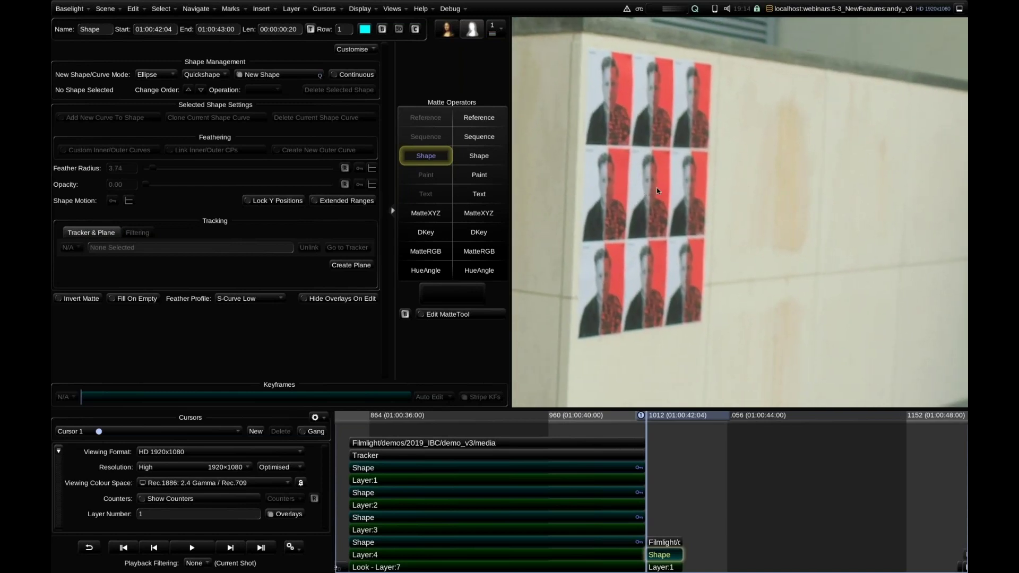
scroll(660, 190, up, 2)
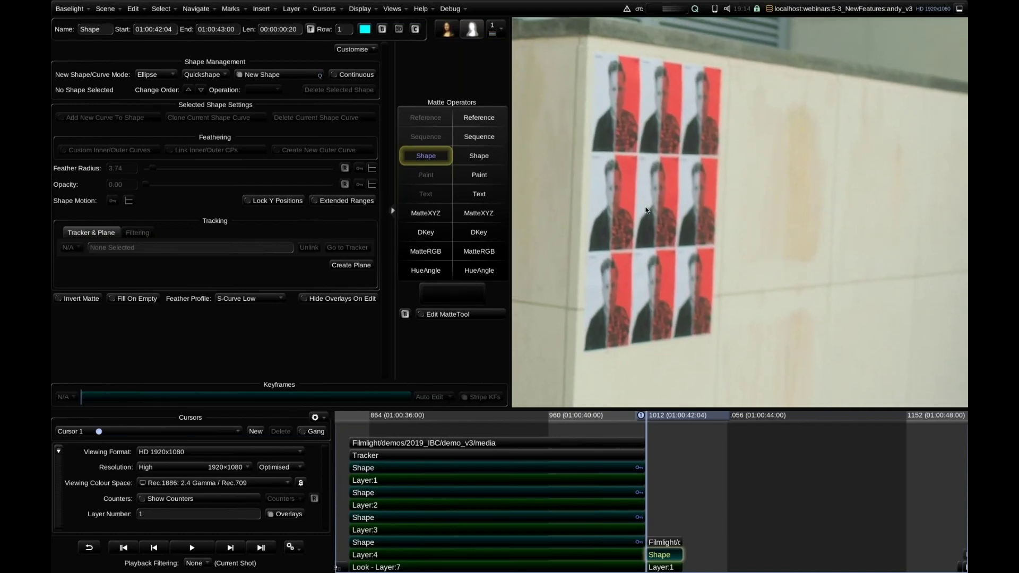
click(348, 265)
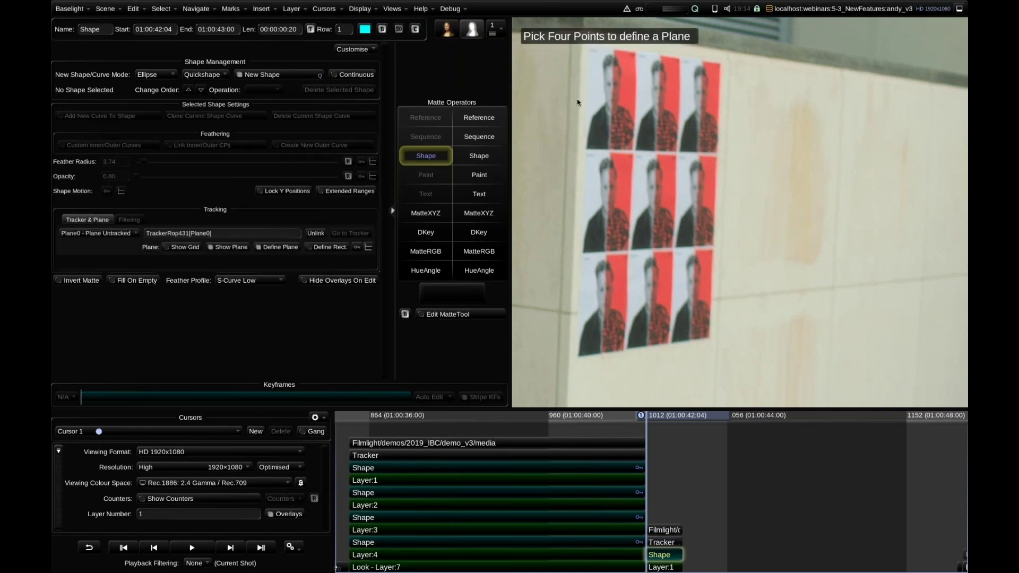
drag(599, 123, 612, 137)
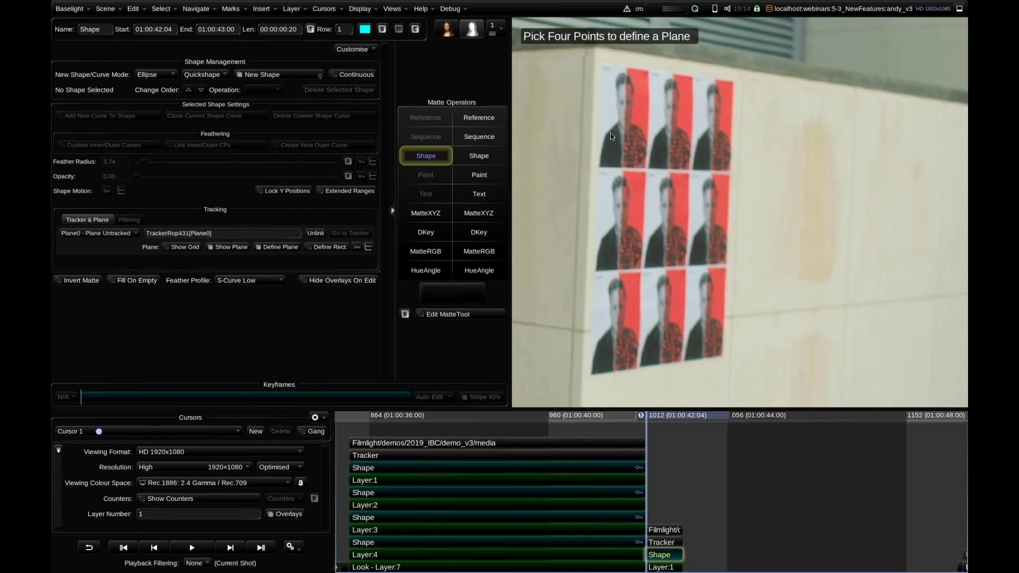
click(605, 62)
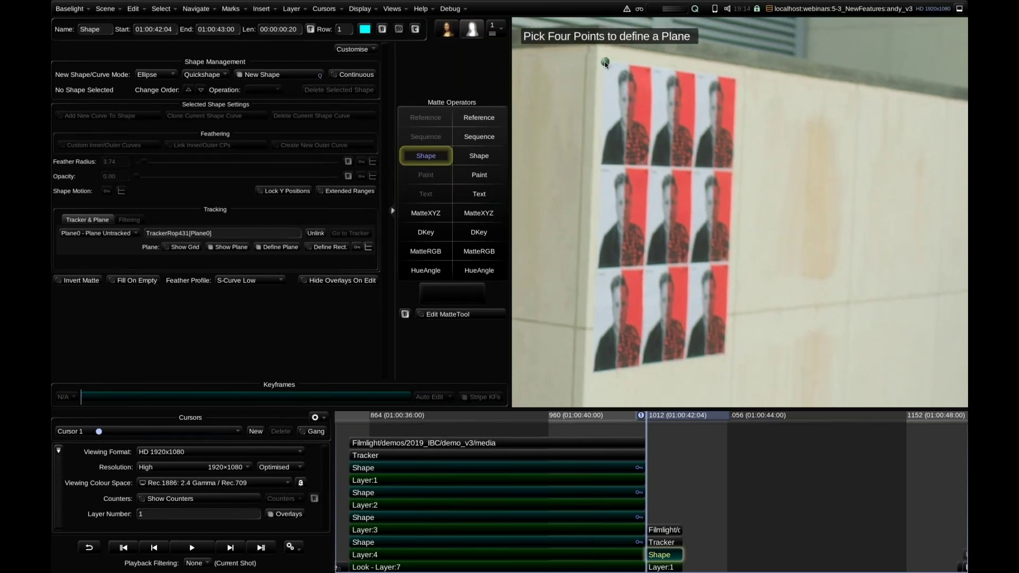
click(735, 78)
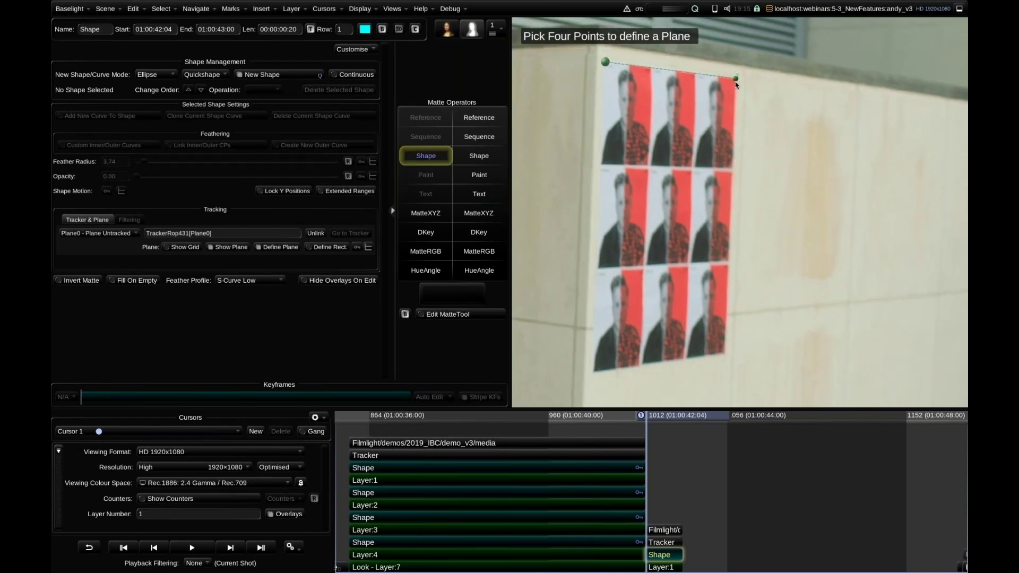
click(723, 352)
click(592, 372)
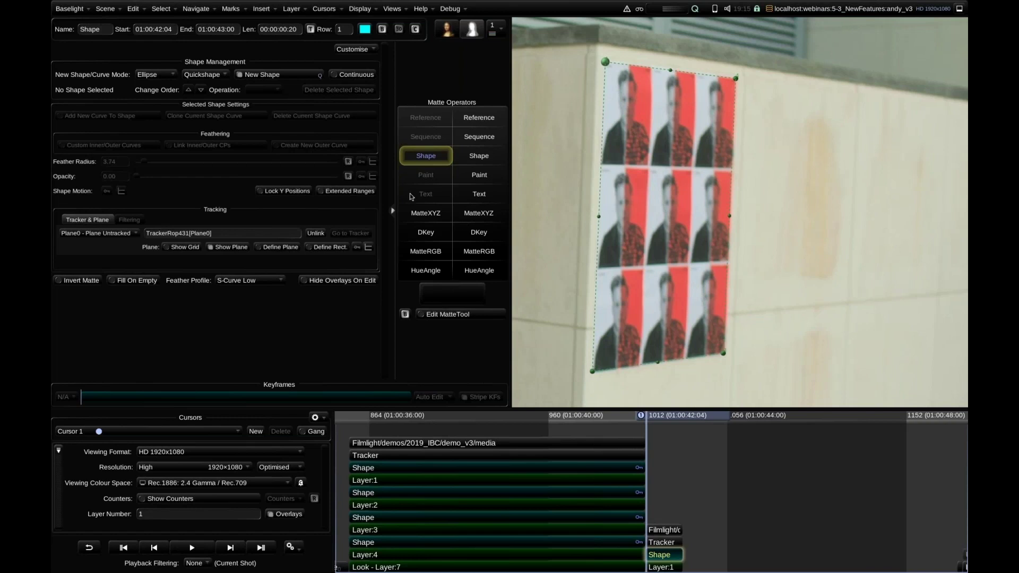
Draw a rectangular shape in the plane's perspective over the red half of the bottom-centre poster, with Feather Radius 0.40
click(150, 75)
click(152, 87)
drag(666, 285, 659, 313)
drag(661, 210, 687, 360)
Turn the masked red area of the poster blue with a global Hue Shift of -170 inside Layer 1
click(663, 566)
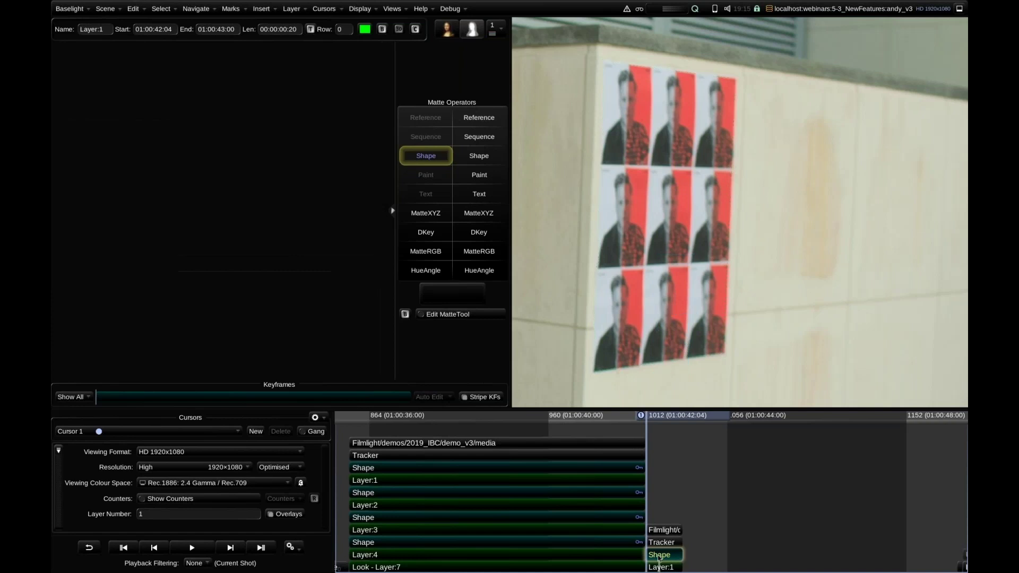
click(429, 234)
click(143, 46)
drag(232, 78, 179, 74)
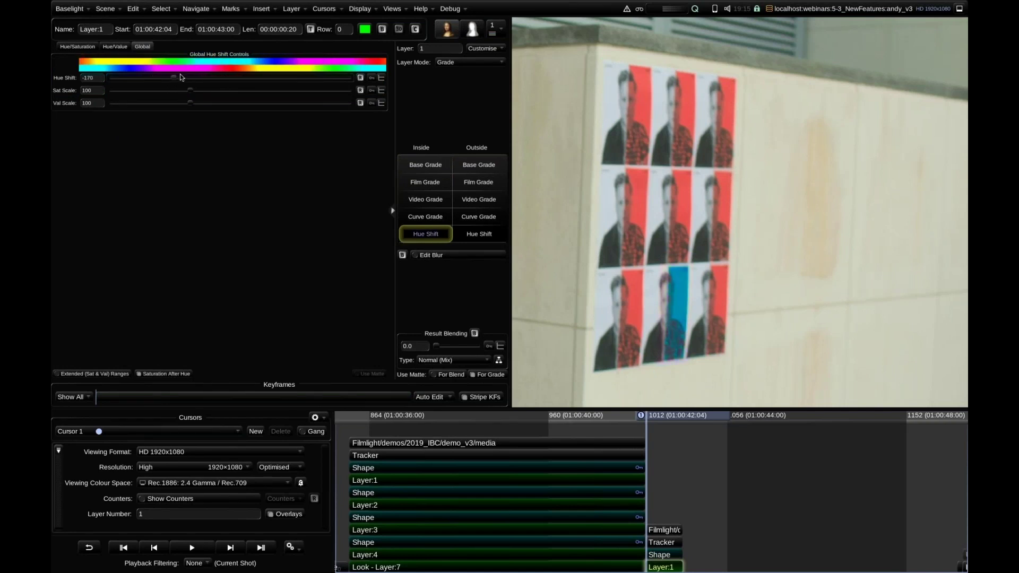
Rename the plane in the running-man shot's Tracker to "Poster"
click(668, 543)
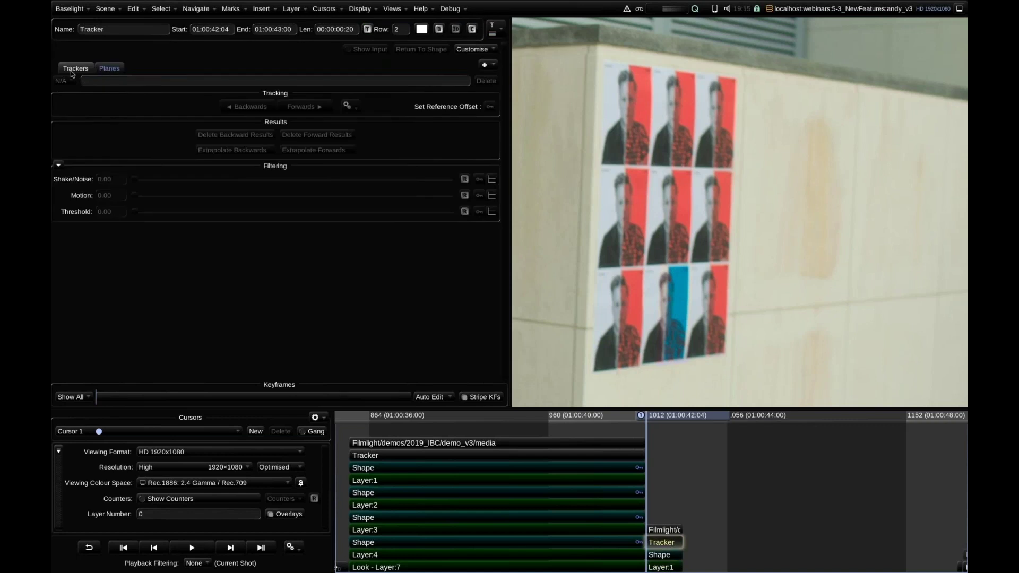
click(110, 69)
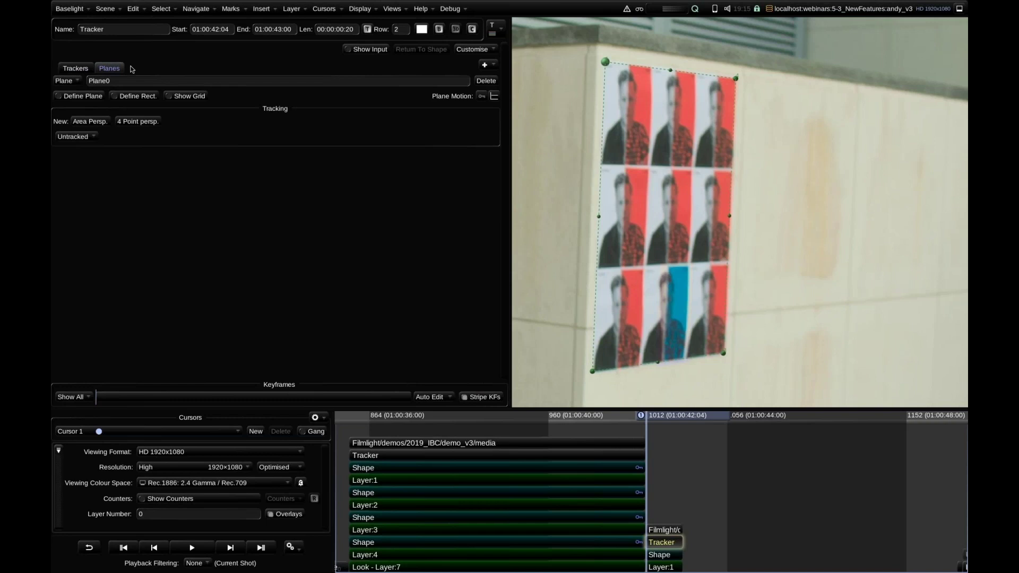
click(106, 81)
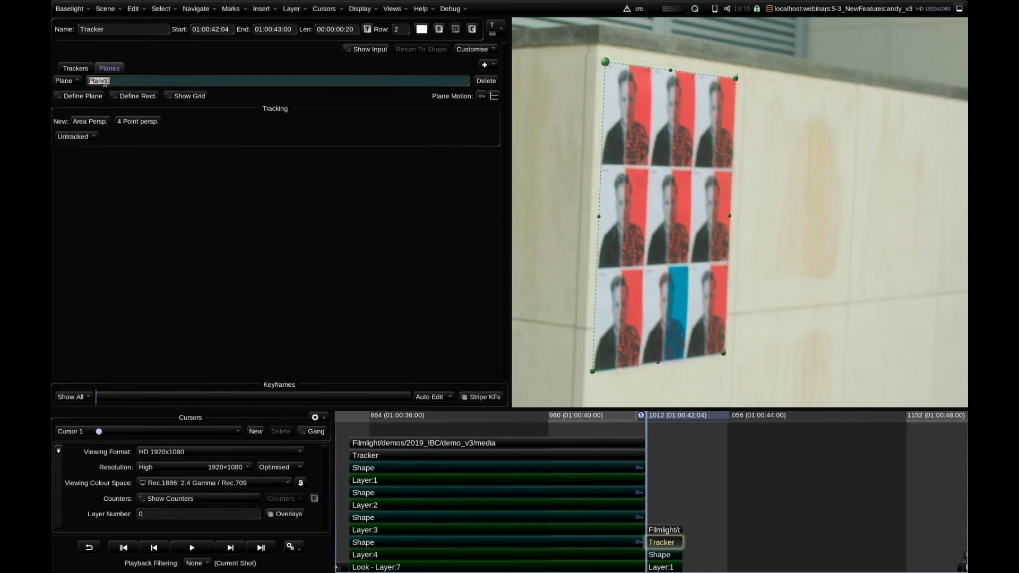
text(Poster)
key(Return)
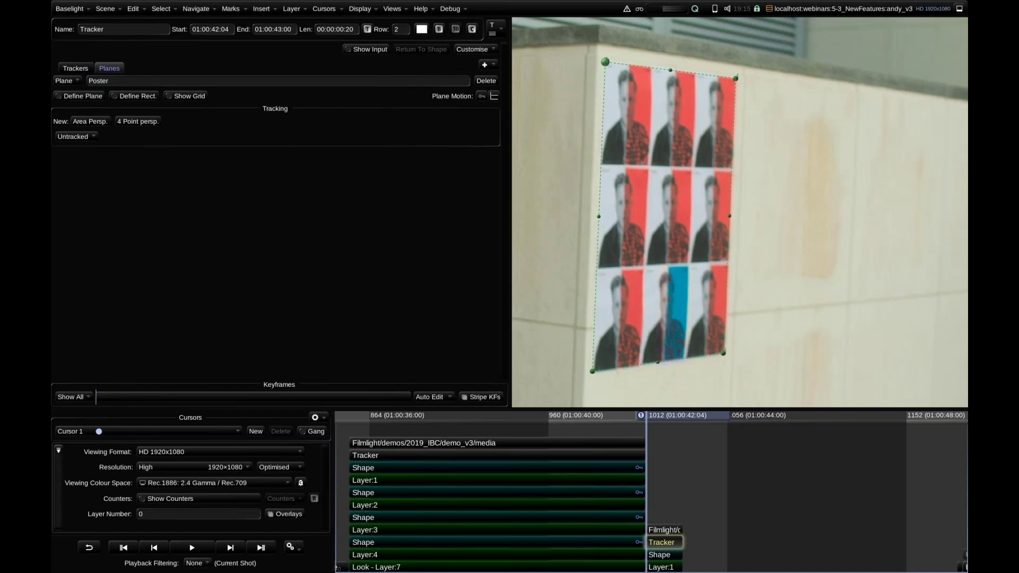
Create a new Area Persp. track from the Poster plane and track it forwards and backwards
click(93, 122)
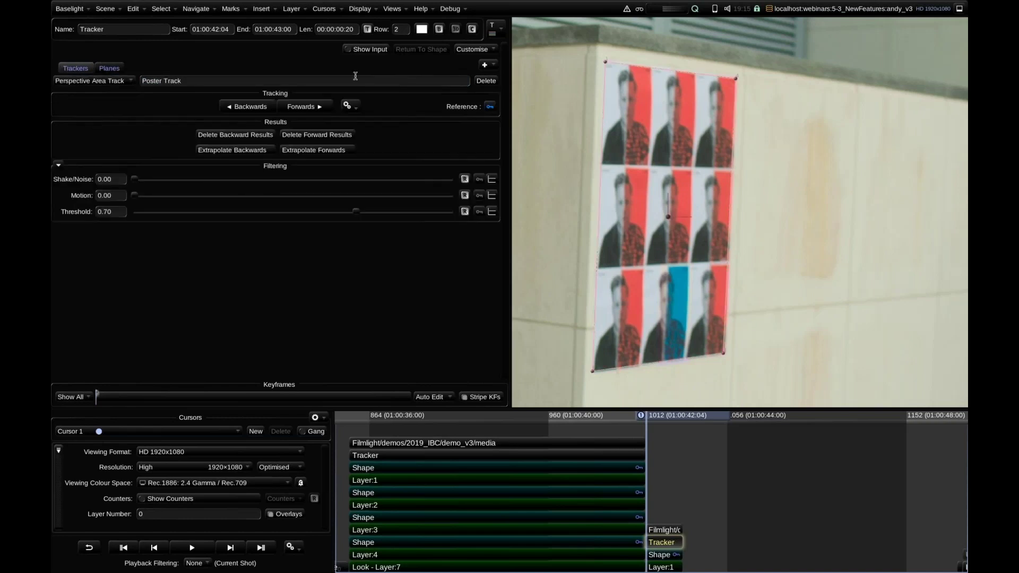
click(311, 108)
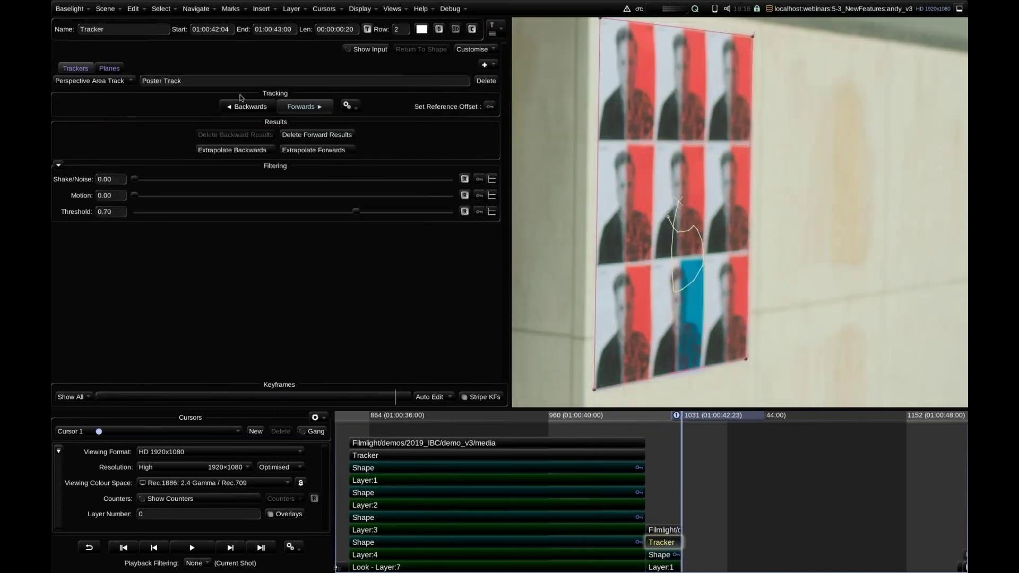
click(237, 108)
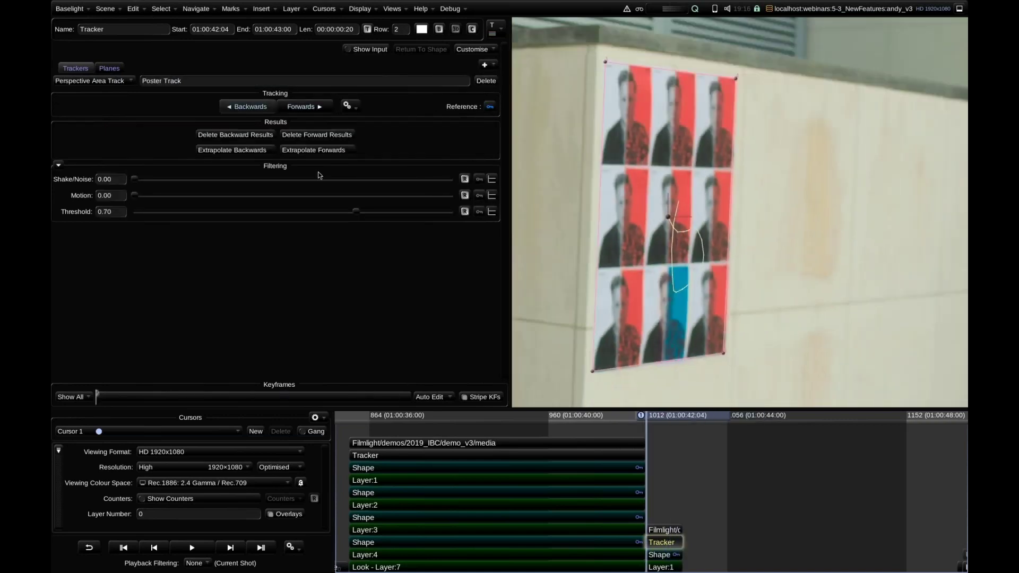
Select the poster Shape and scrub through the shot to check that it follows the tracked plane
click(664, 557)
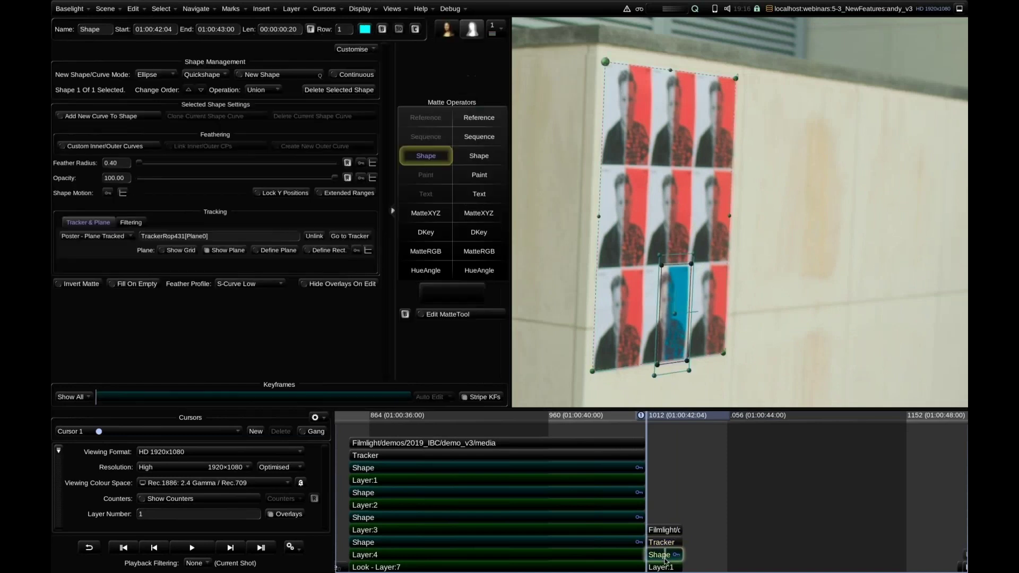
drag(674, 419, 690, 417)
drag(670, 264, 645, 193)
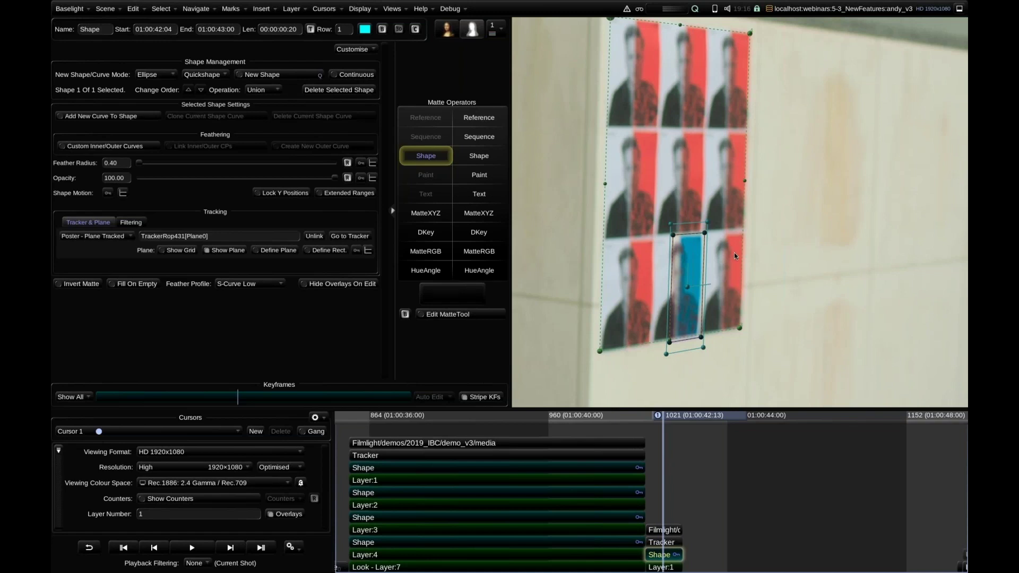
mouse_move(734, 256)
mouse_down()
mouse_move(727, 289)
mouse_move(728, 266)
mouse_up()
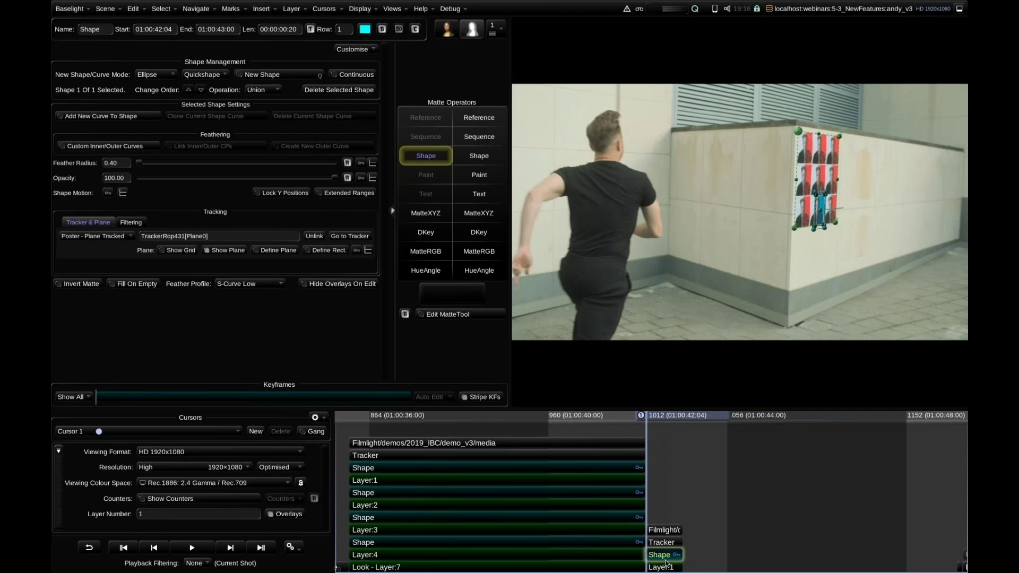
Try linking the poster Shape directly to "Poster Track - Persp Area Track" and play the shot to compare
click(104, 235)
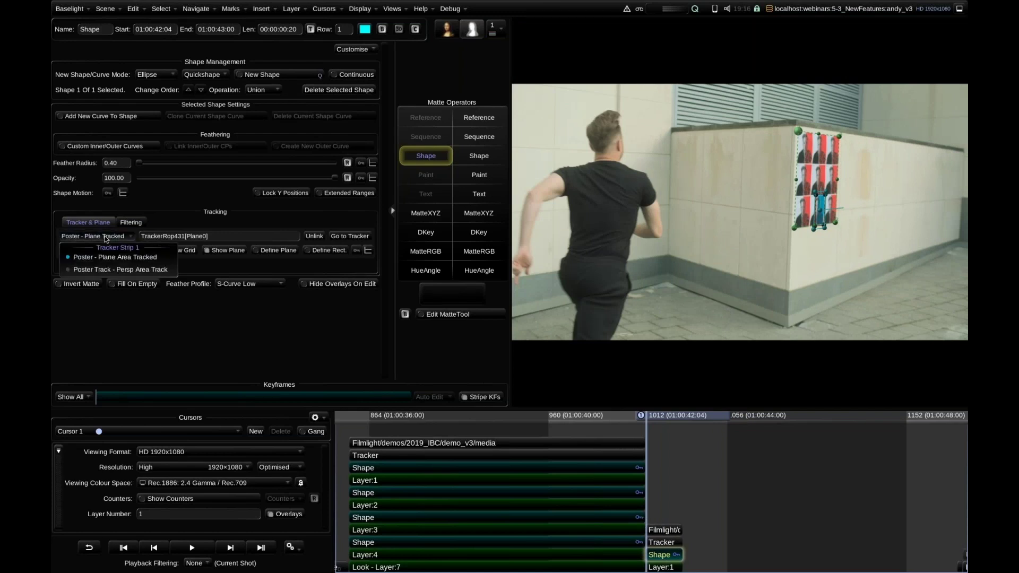
click(104, 271)
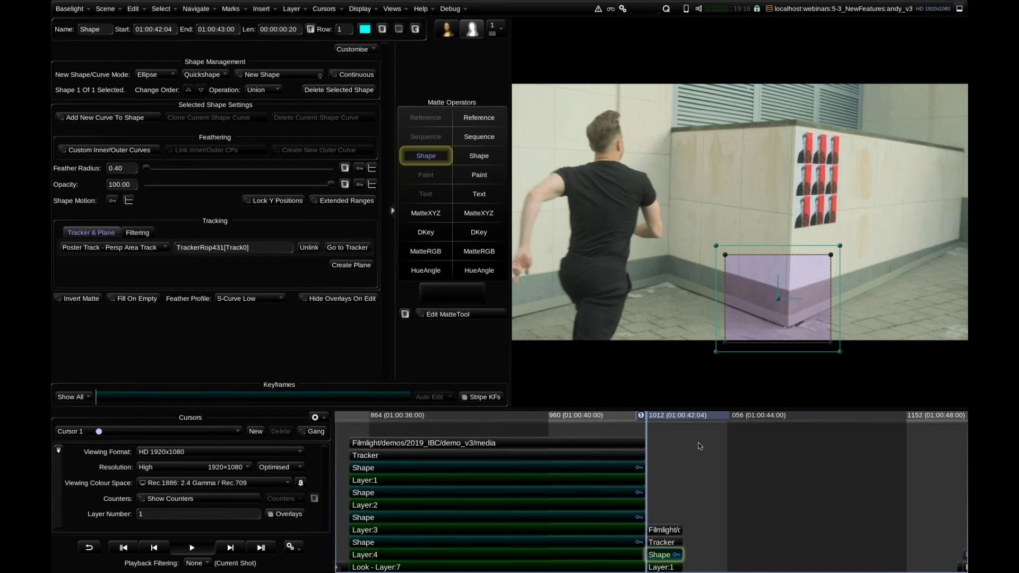
key(space)
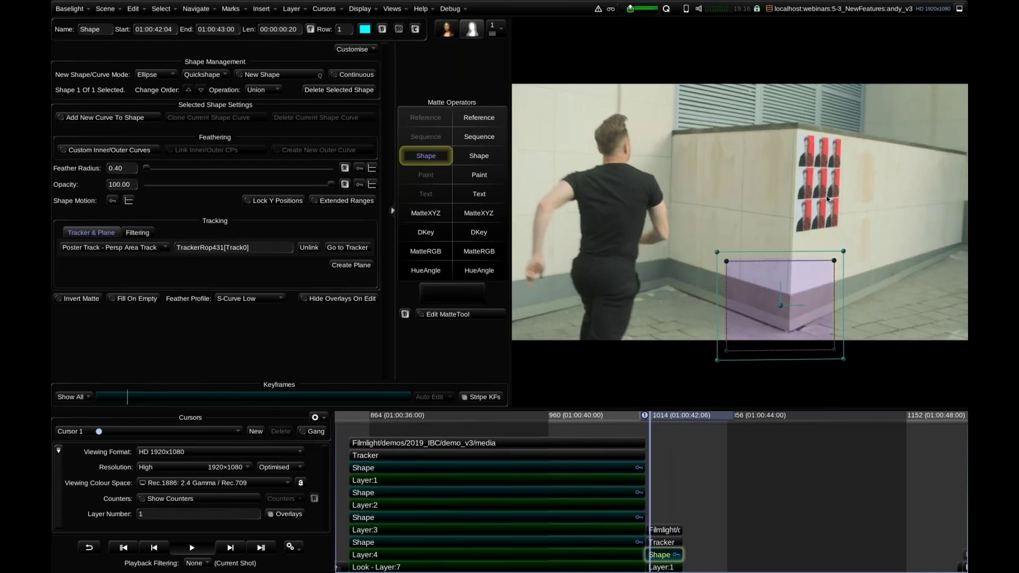
Link the Shape back to "Poster - Plane Area Tracked" and check its position on the poster up close
click(91, 247)
click(89, 269)
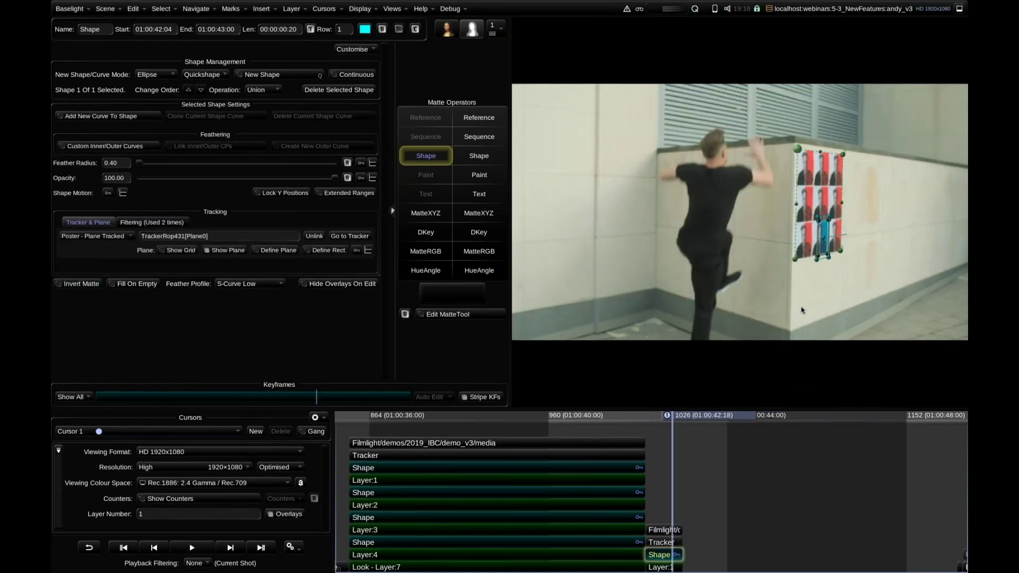
scroll(768, 221, up, 5)
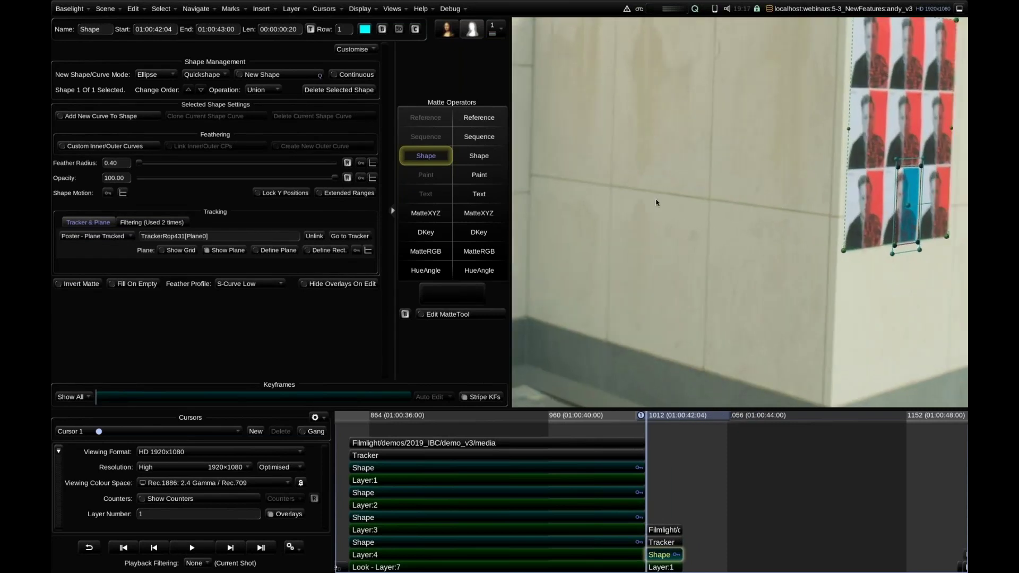
Add a second layer with a Shape matte in Rectangle mode, linked to "Poster - Plane Area Tracked"
click(662, 567)
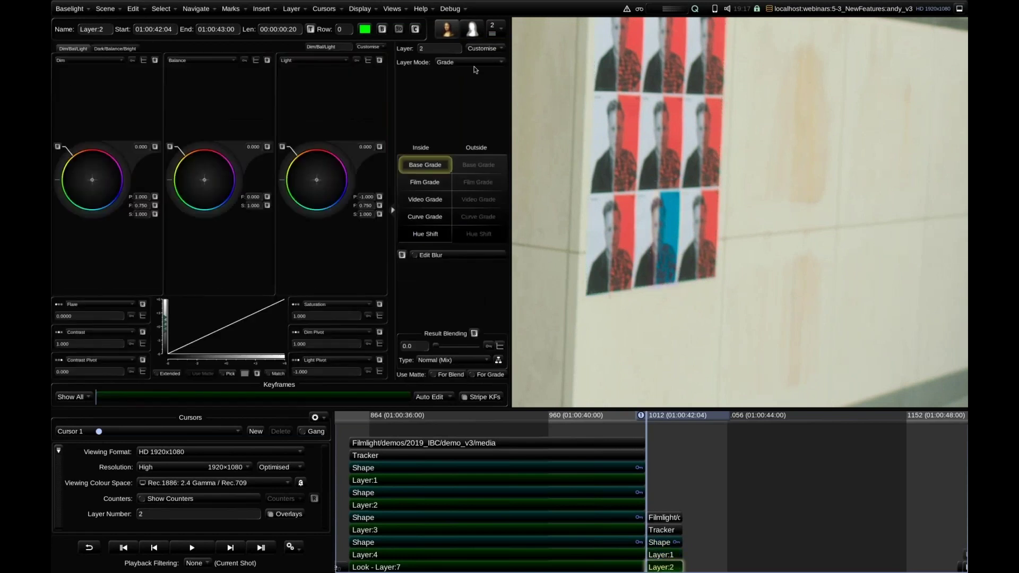
key(Page_Up)
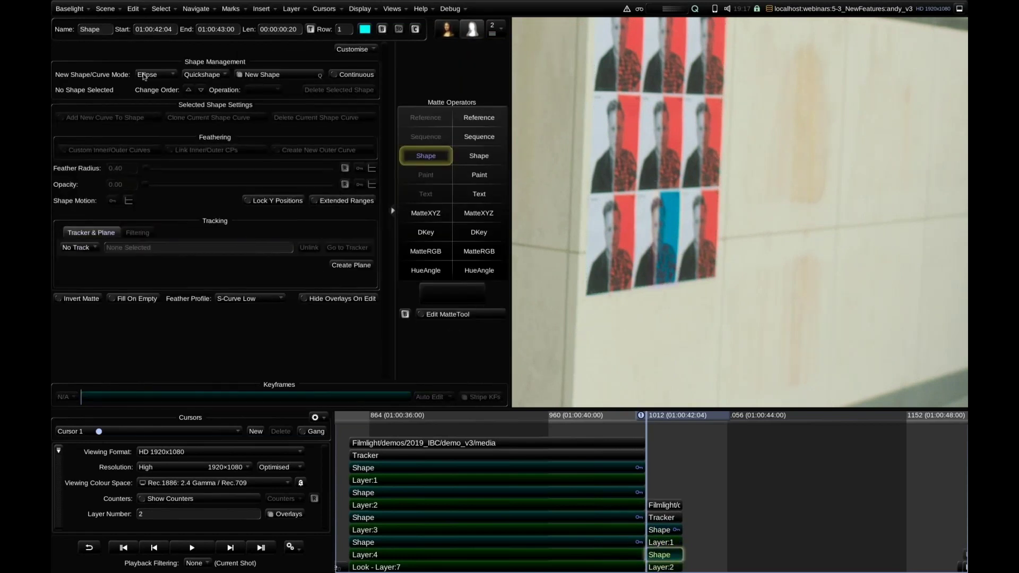
click(151, 75)
click(154, 99)
click(89, 248)
click(90, 272)
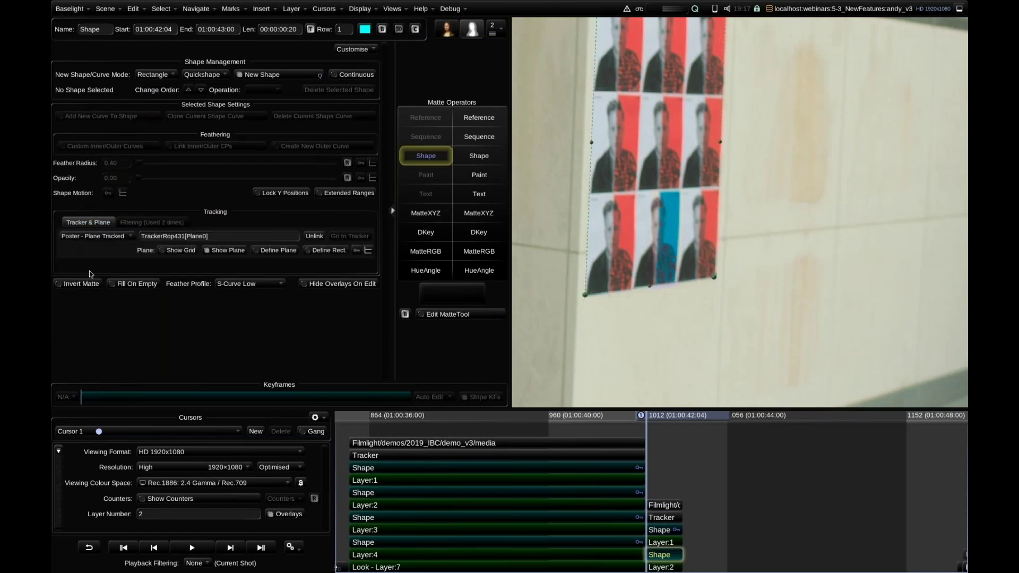
Draw a rectangle shape over the red half of the first poster in the lowest row
scroll(690, 191, up, 4)
scroll(719, 165, up, 2)
drag(645, 136, 715, 198)
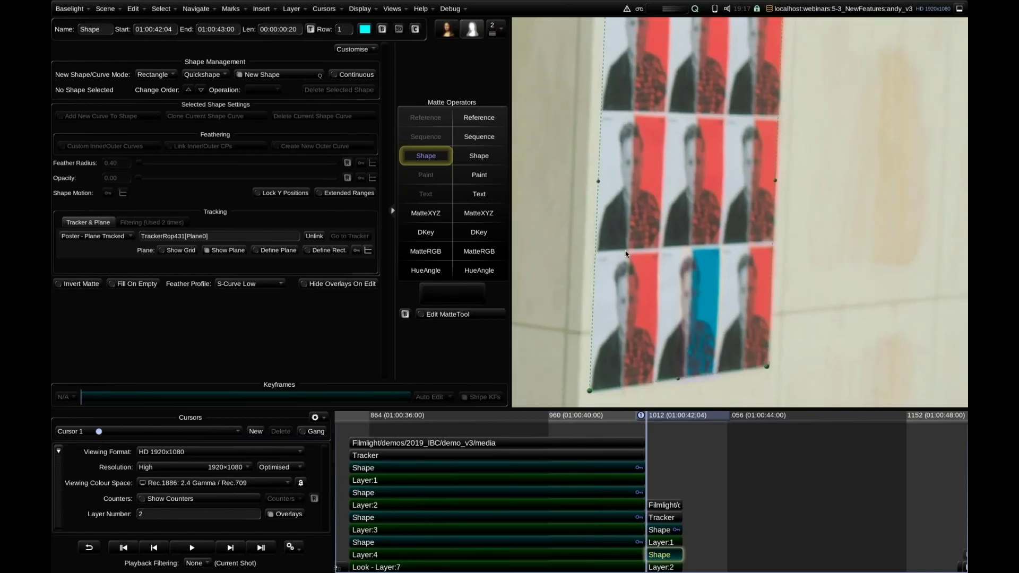
drag(649, 294, 656, 386)
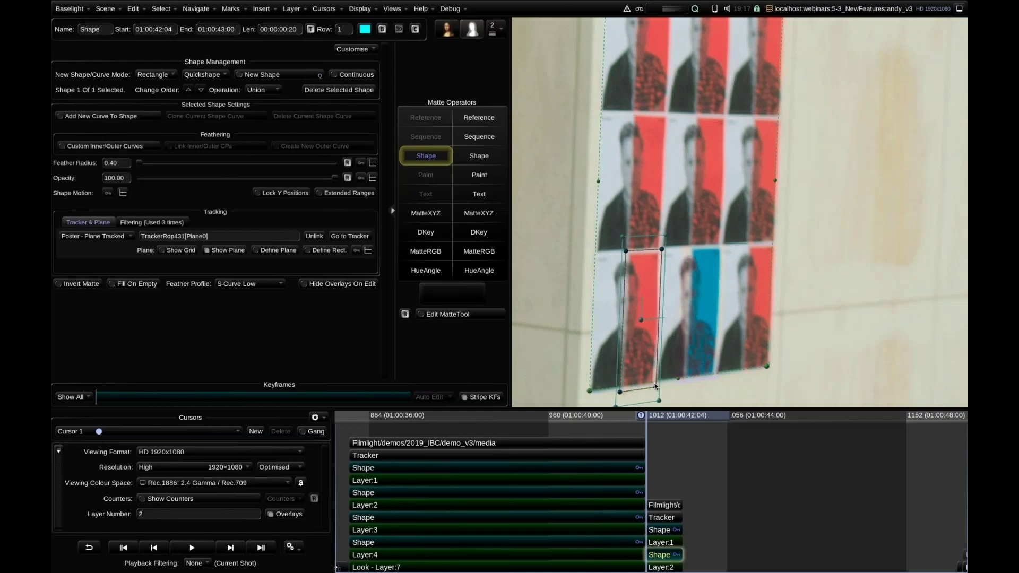
Apply a global Hue Shift of -272 inside the matte on Layer 2
click(663, 565)
click(425, 234)
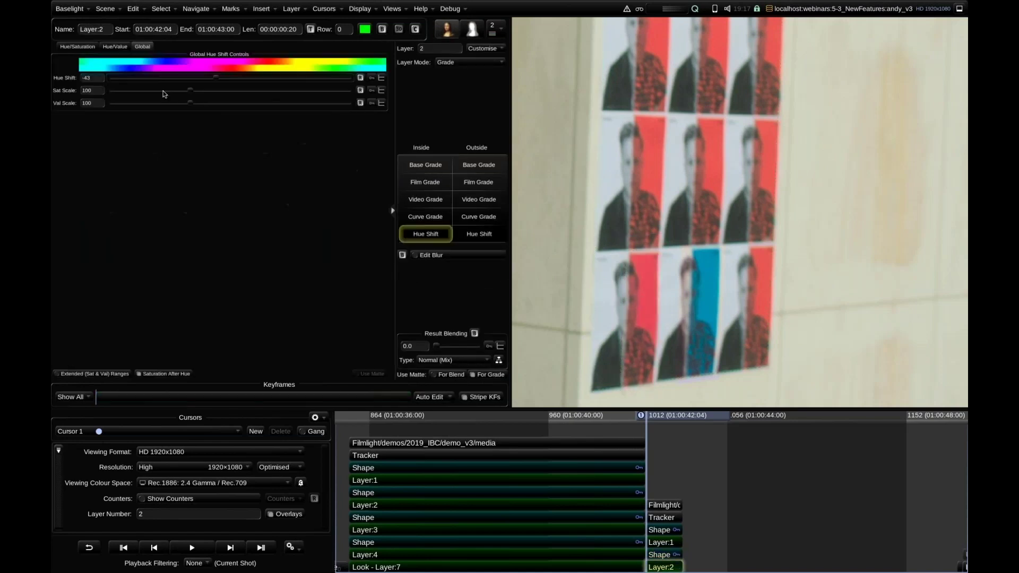
mouse_move(163, 94)
mouse_down()
mouse_move(145, 95)
mouse_move(155, 94)
mouse_up()
drag(133, 96, 141, 93)
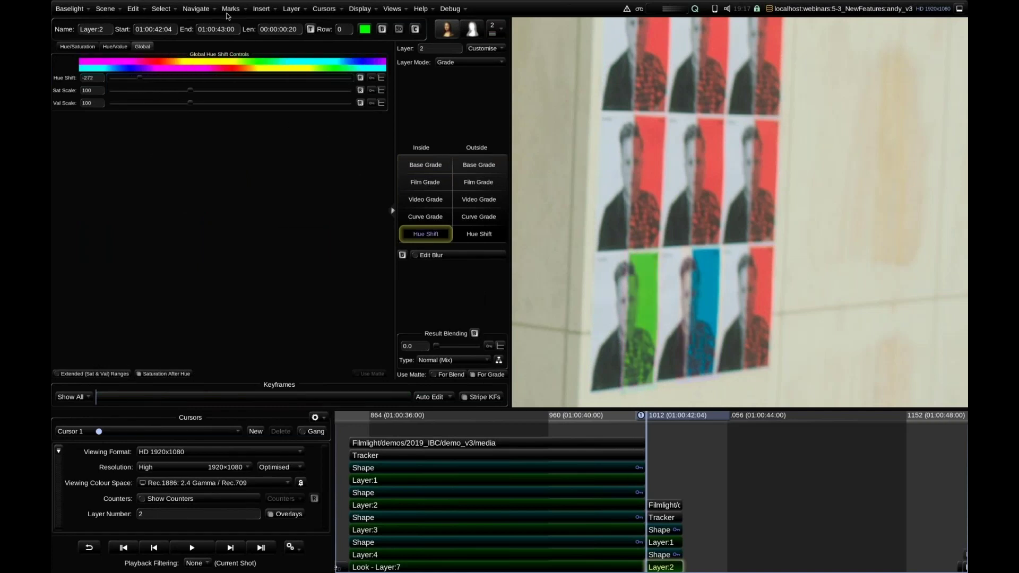
Insert a Paint strip and set its Clone Brush to opacity 85 and width 37
click(261, 9)
mouse_move(327, 51)
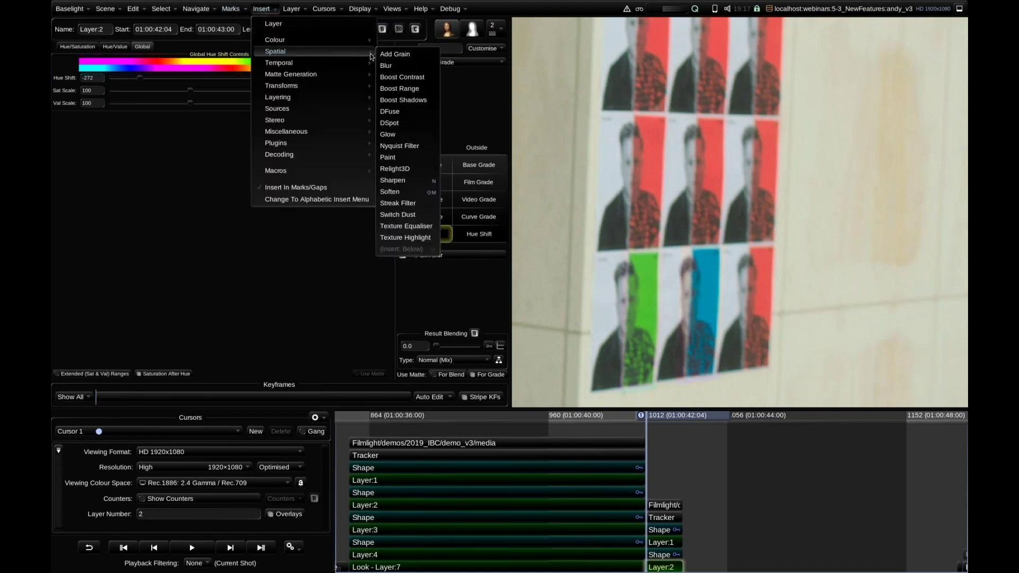
click(395, 157)
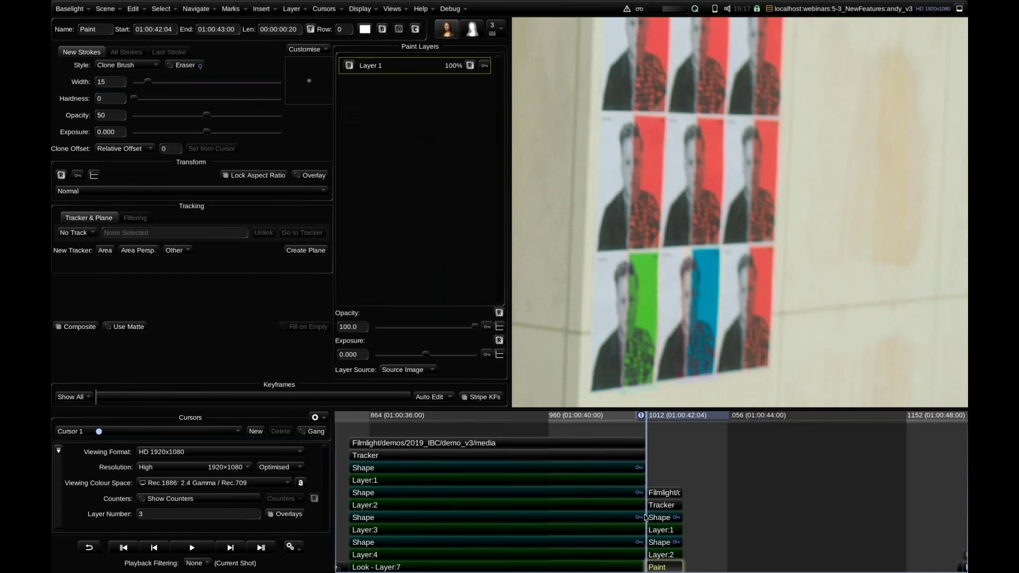
drag(242, 117, 258, 115)
drag(148, 81, 169, 81)
Link the Paint strip to "Poster - Plane Area Tracked" with the plane hidden, and clone red over the blue half of the lowest middle poster
click(76, 233)
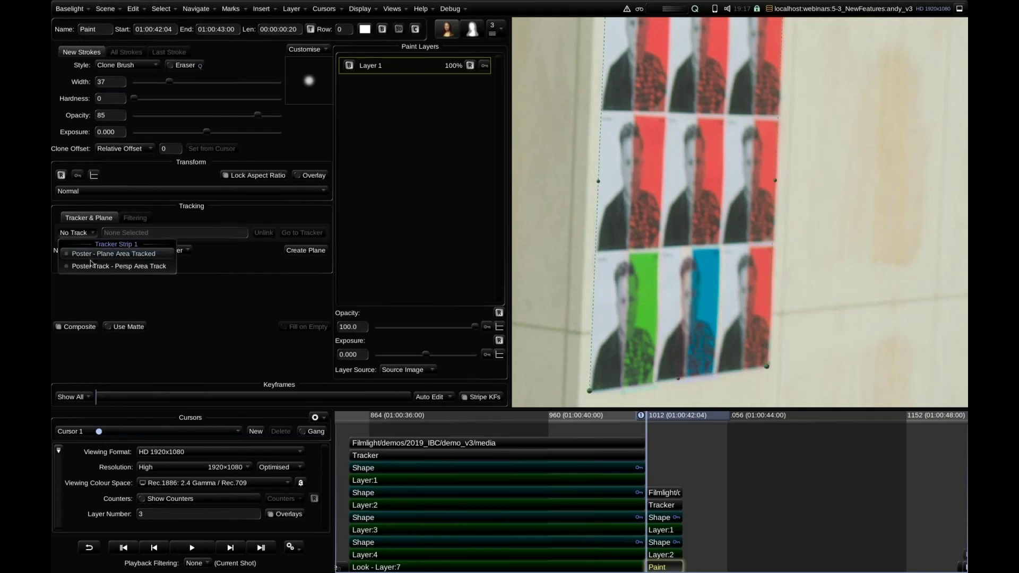
click(105, 255)
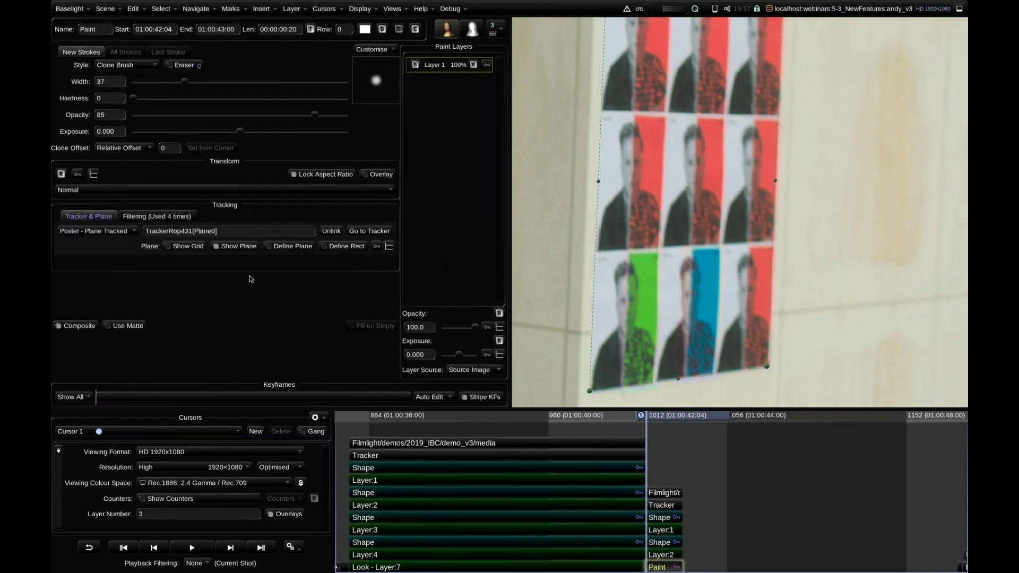
click(236, 246)
mouse_move(635, 116)
mouse_down()
mouse_move(722, 209)
mouse_move(697, 256)
mouse_move(703, 352)
mouse_move(694, 313)
mouse_move(704, 288)
mouse_move(674, 330)
mouse_up()
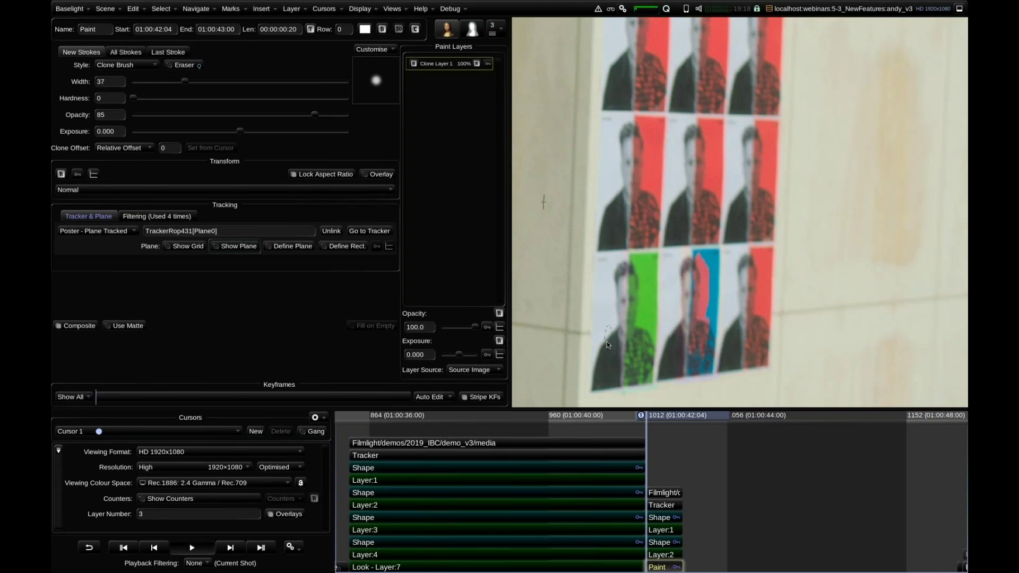
Play the shot at full-frame view to check that the cloned paint follows the poster
scroll(607, 345, up, 2)
scroll(608, 348, down, 5)
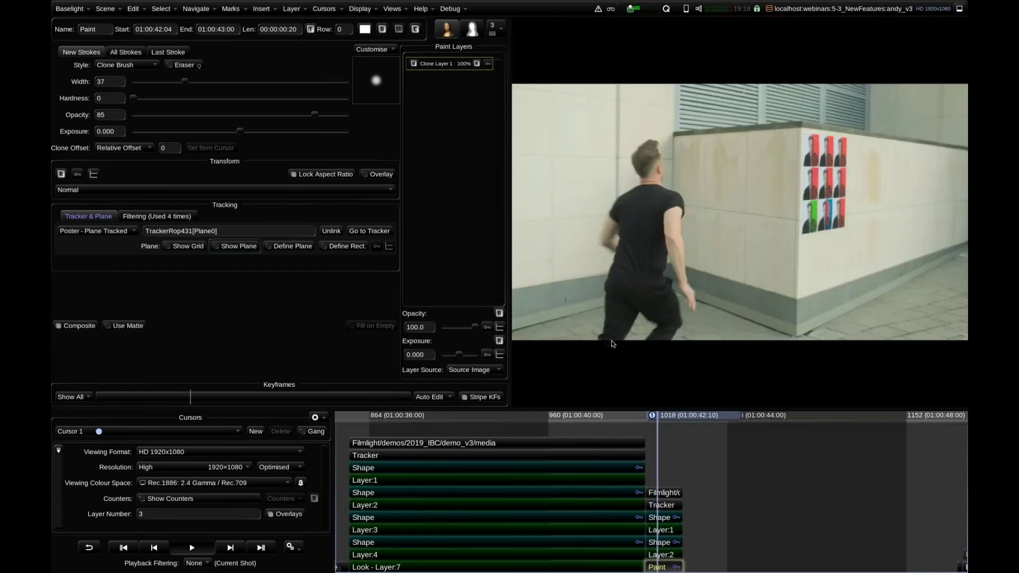
key(space)
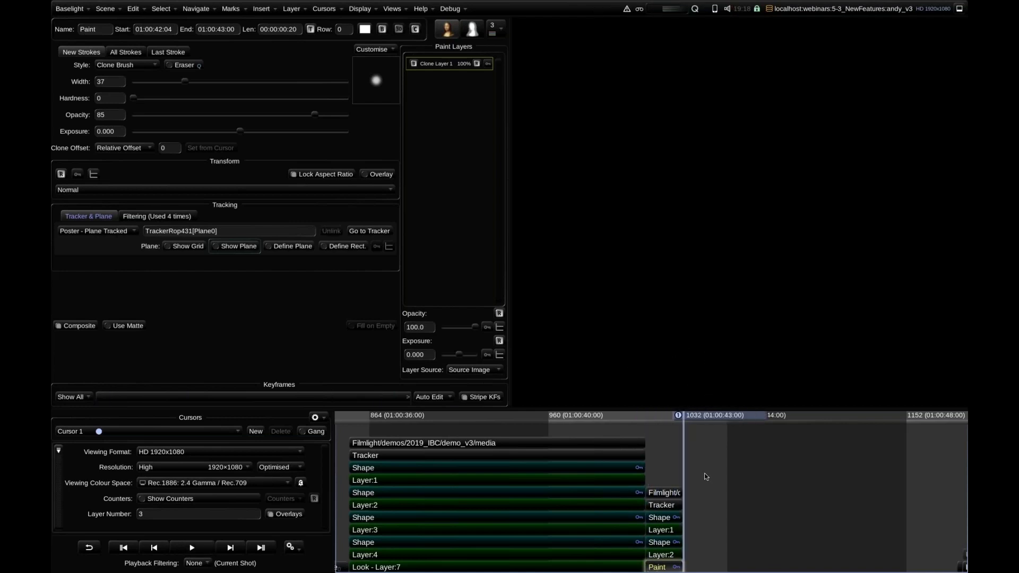
Go to the "Format and Resizing Strategies" slide in the timeline and view it full screen
key(Down)
drag(813, 465, 706, 447)
drag(612, 447, 527, 437)
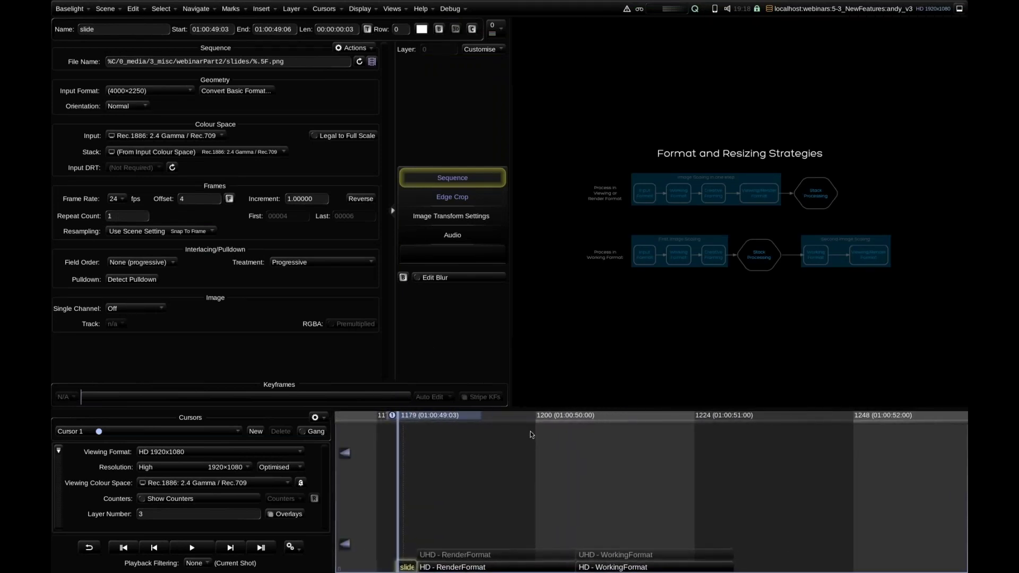
click(344, 453)
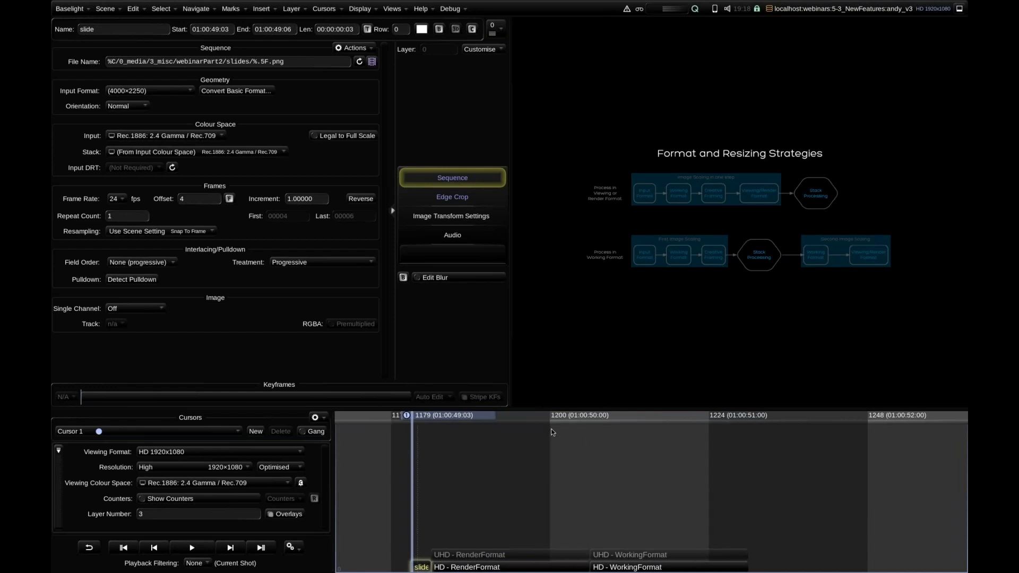
scroll(560, 429, up, 2)
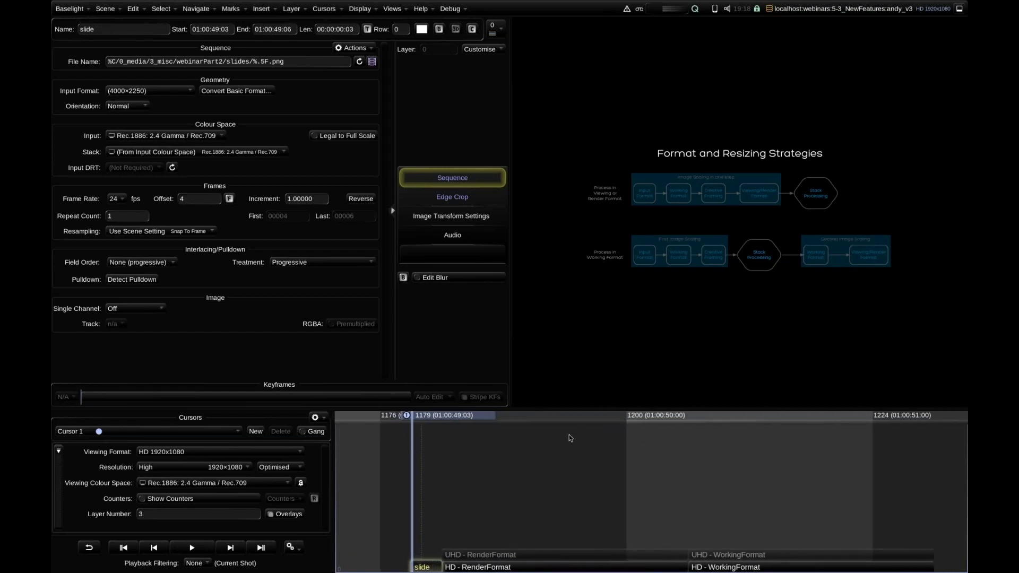
key(f)
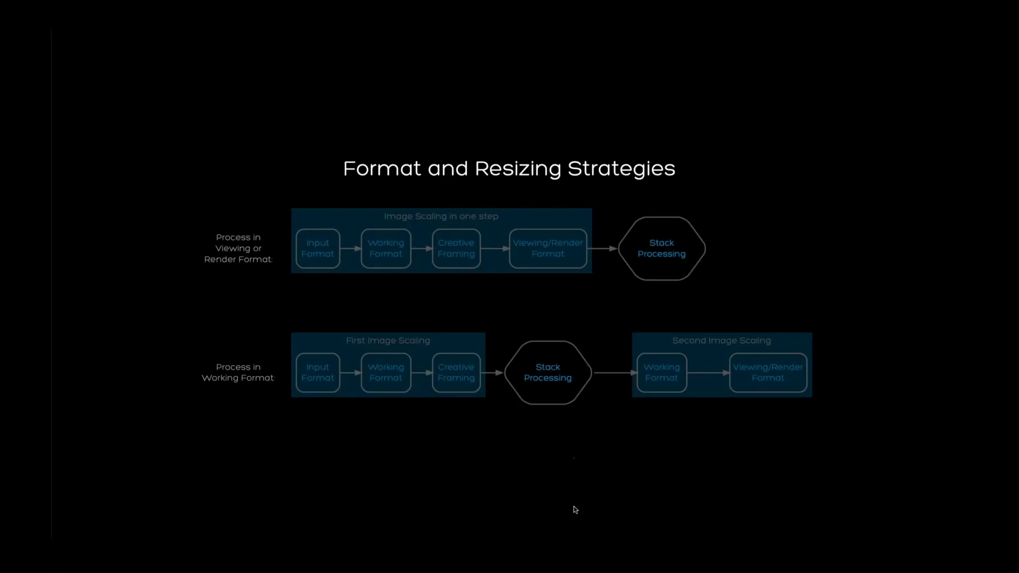
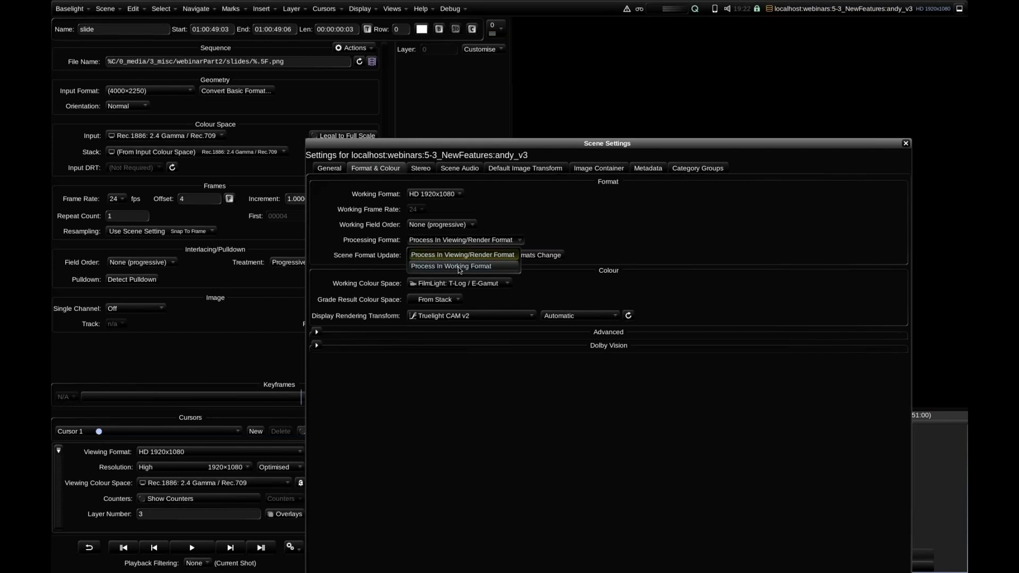
Leave the Processing Format at Process In Viewing/Render Format and close the Scene Settings
click(494, 238)
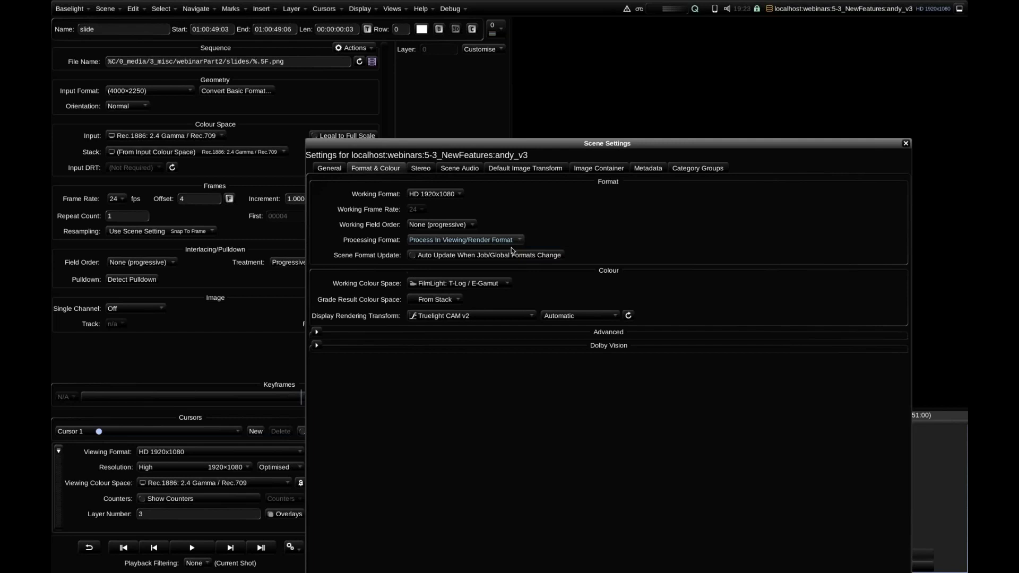
click(906, 143)
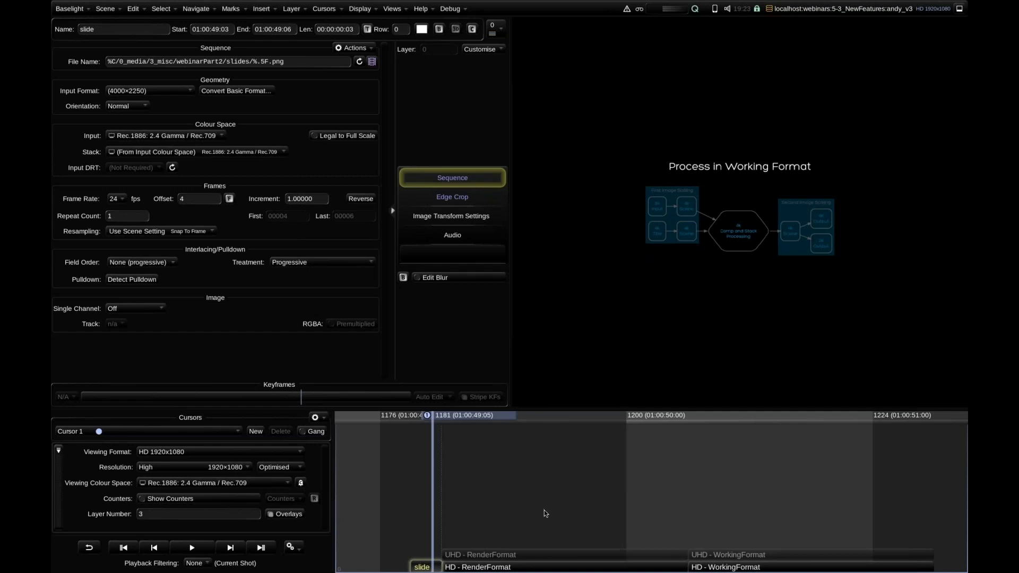
Show the counters over the HD - RenderFormat clip and enlarge the viewer
key(Right)
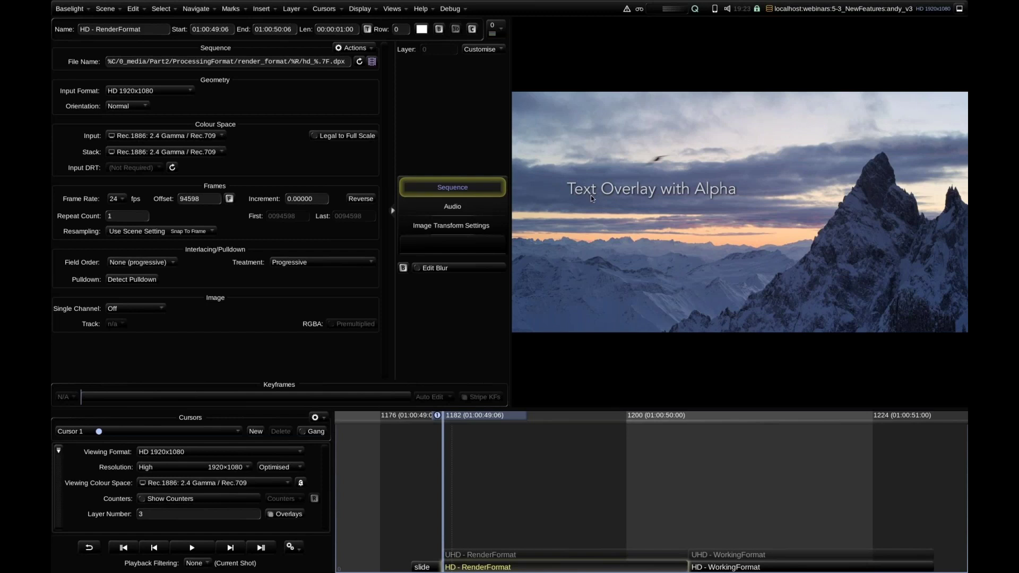
click(183, 501)
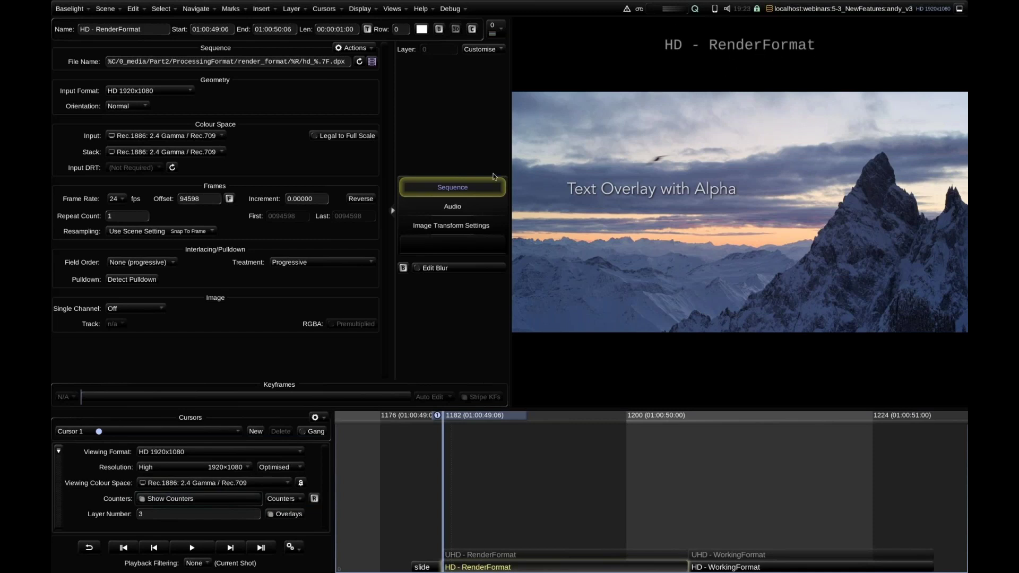
drag(508, 175, 423, 176)
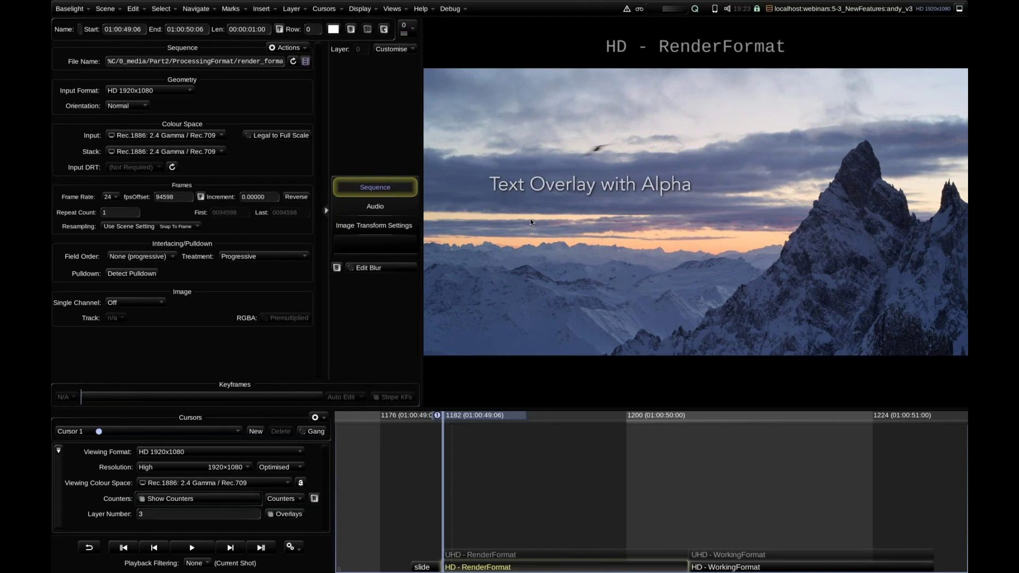
Switch back and forth between the HD and UHD RenderFormat clips to compare the full images
key(Up)
key(Down)
key(Up)
key(Down)
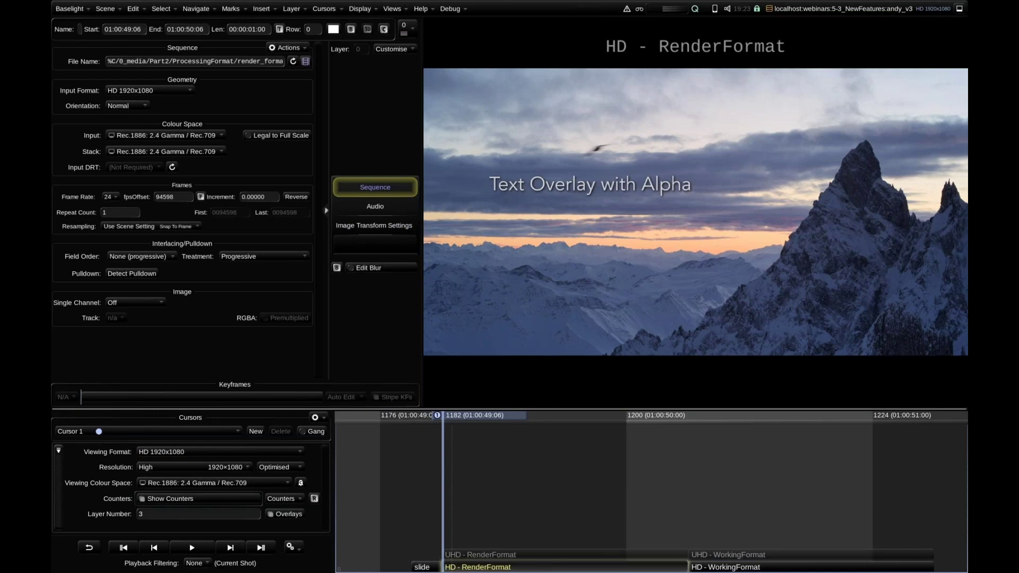
key(Up)
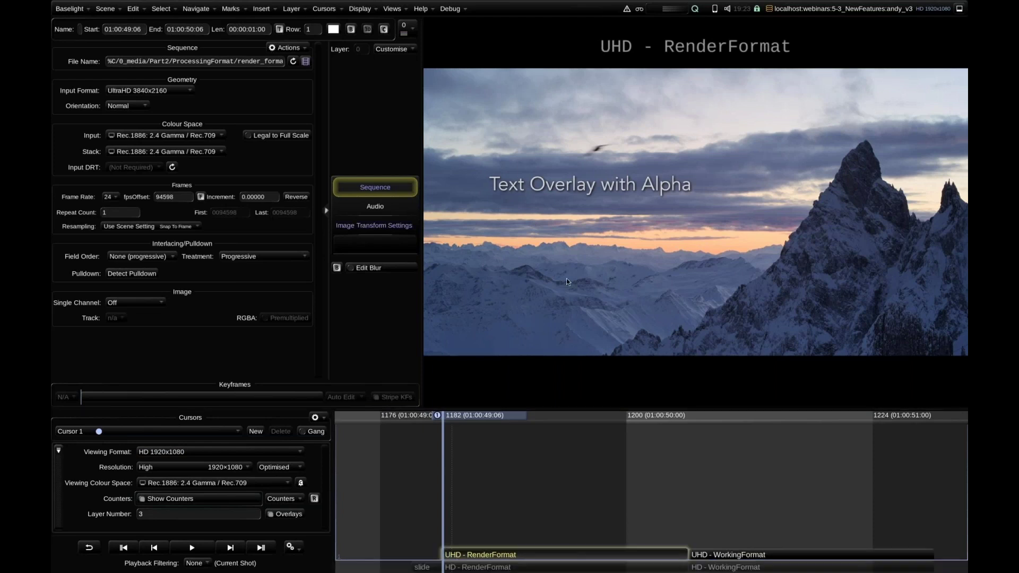
Compare the edges of the overlay text up close between the UHD and HD RenderFormat clips
scroll(521, 185, up, 5)
drag(676, 232, 743, 264)
scroll(745, 263, up, 5)
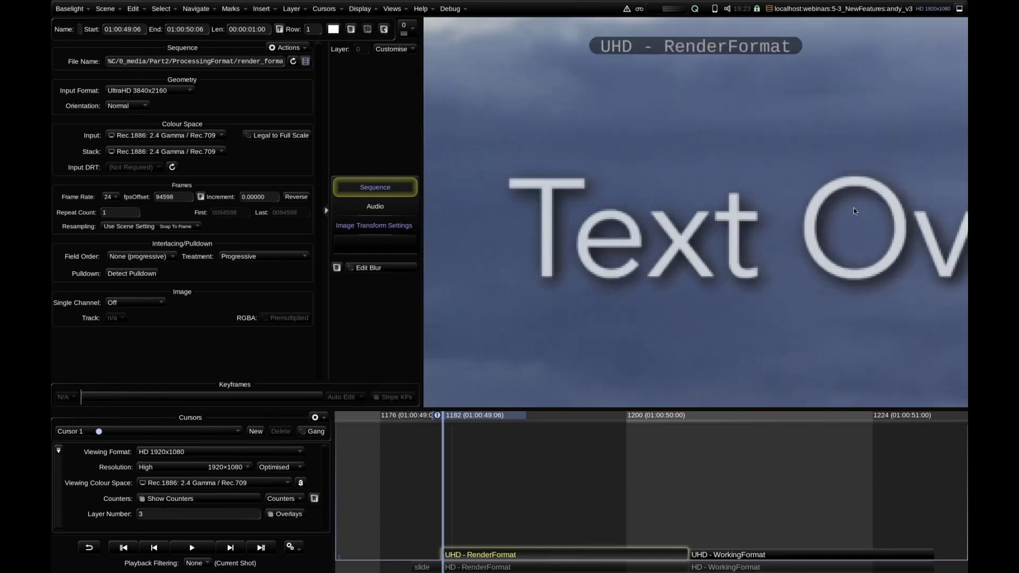
drag(648, 264, 656, 221)
key(Down)
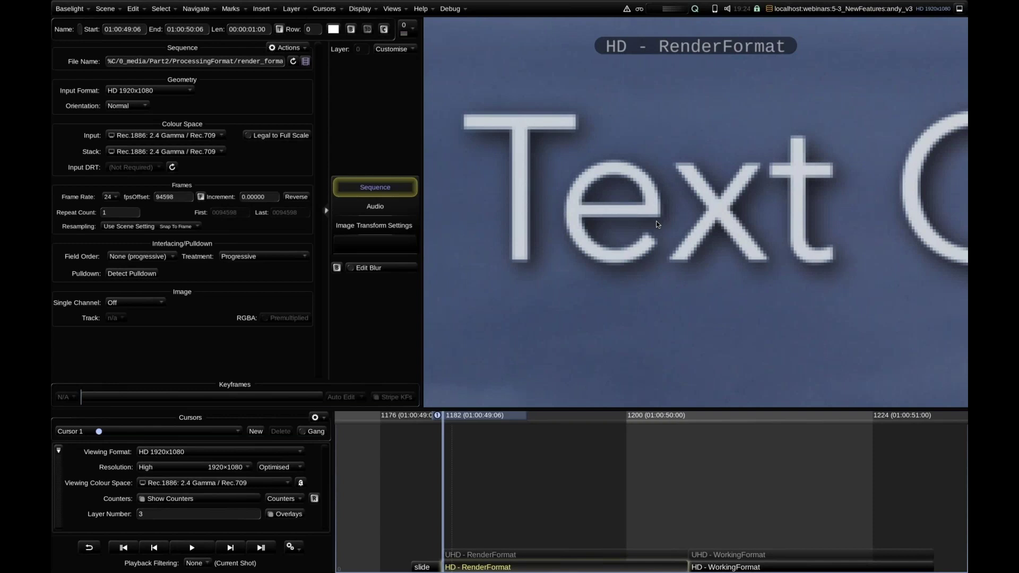
key(Up)
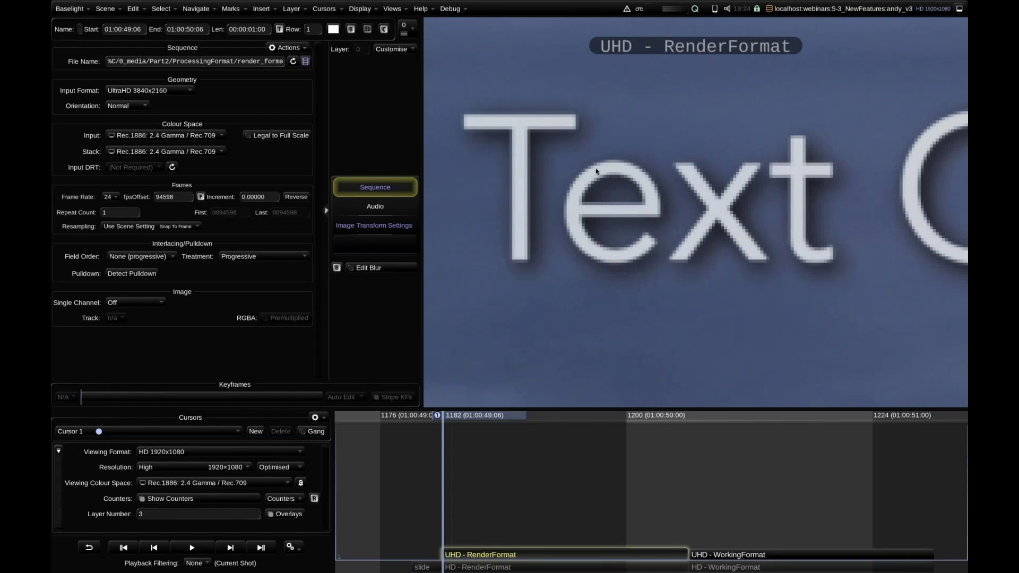
key(Down)
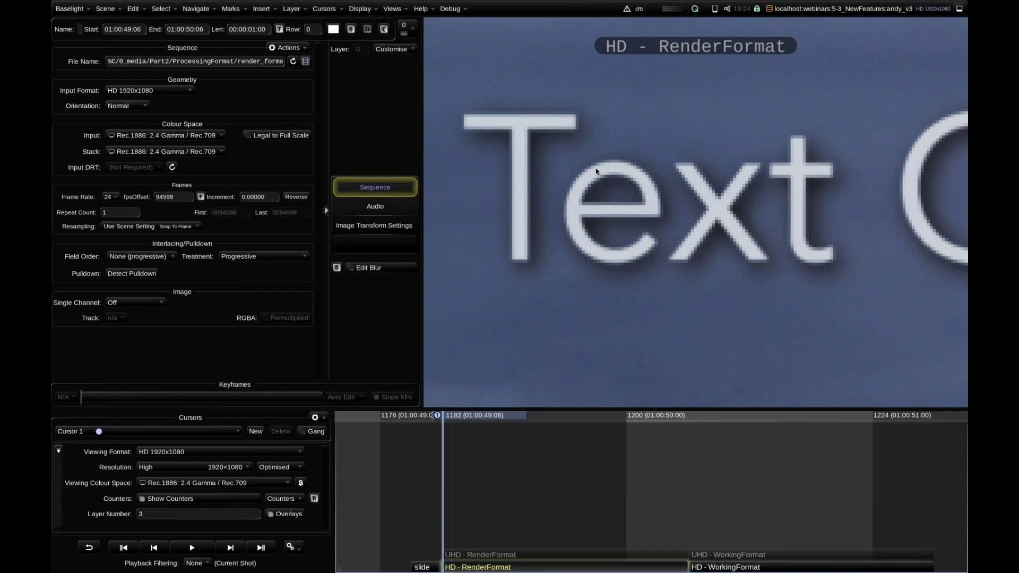
key(Up)
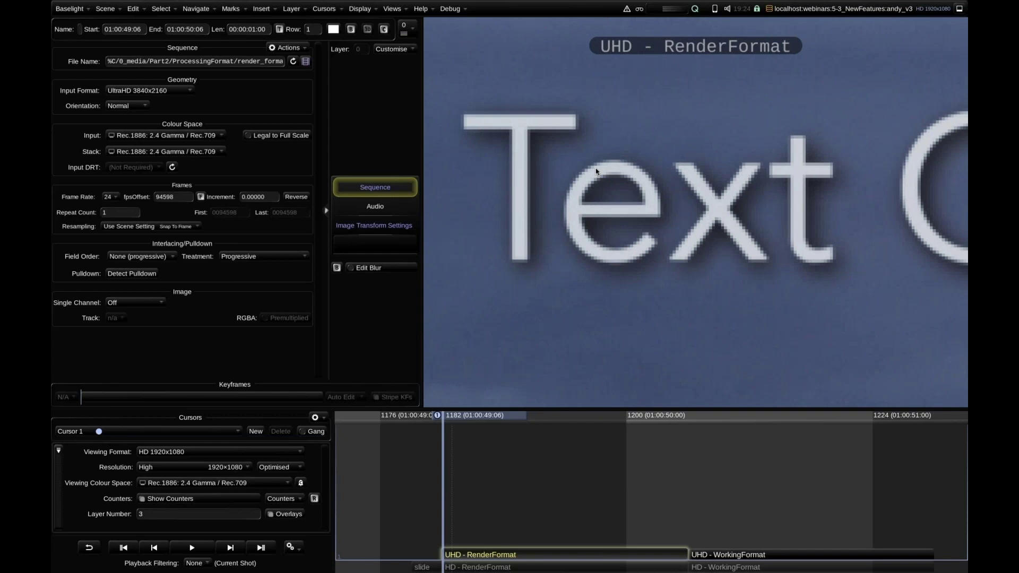
key(Down)
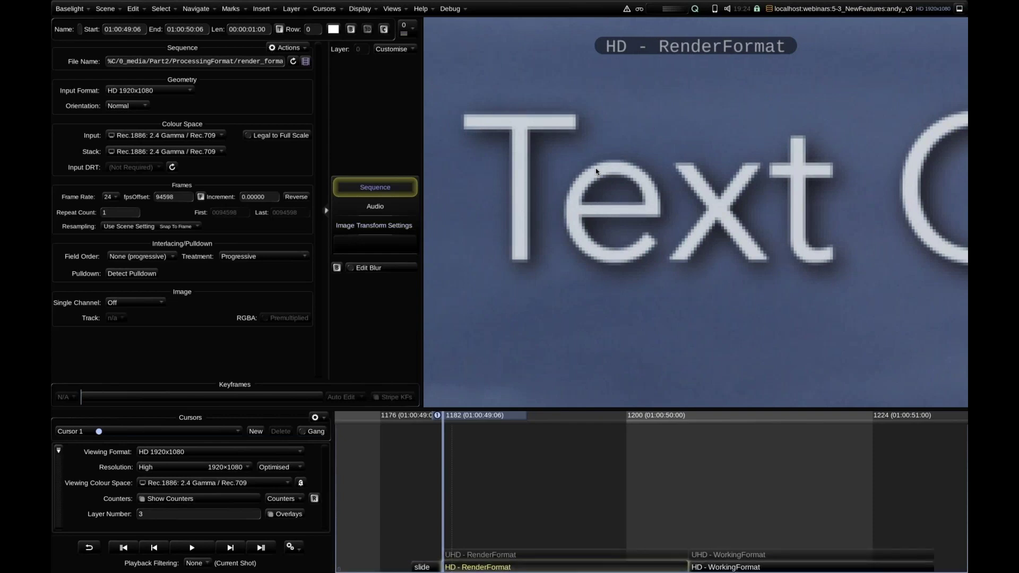
Go to the HD - WorkingFormat clip and magnify the start of its overlay text in the viewer
key(Home)
key(Right)
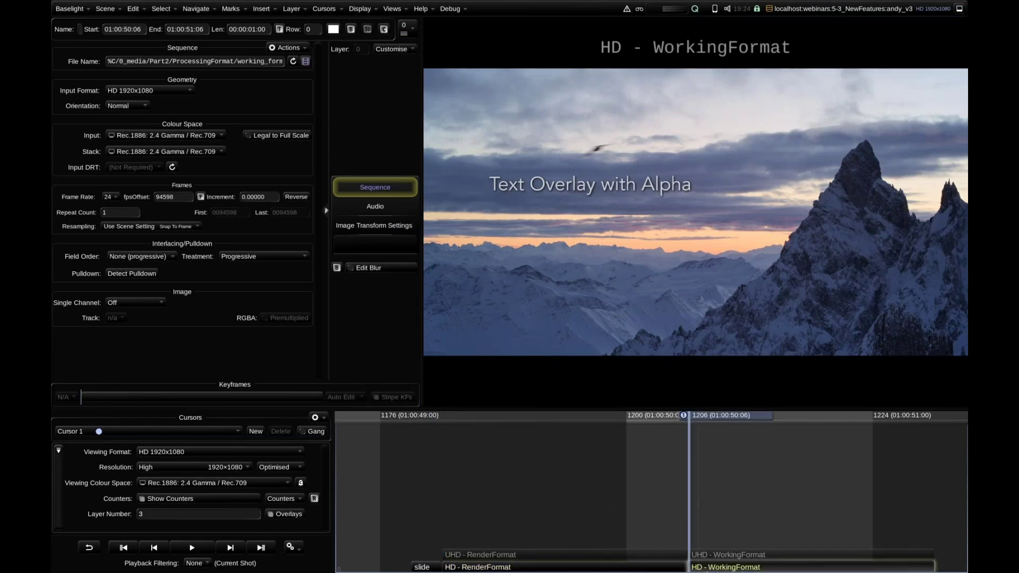
scroll(580, 160, up, 6)
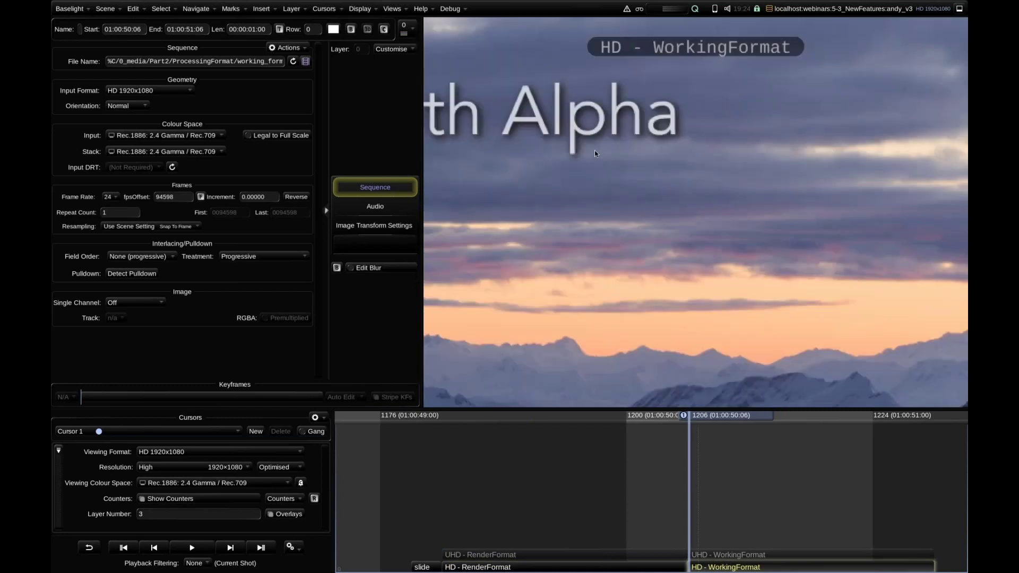
drag(504, 165, 644, 240)
drag(441, 261, 637, 244)
scroll(716, 223, up, 3)
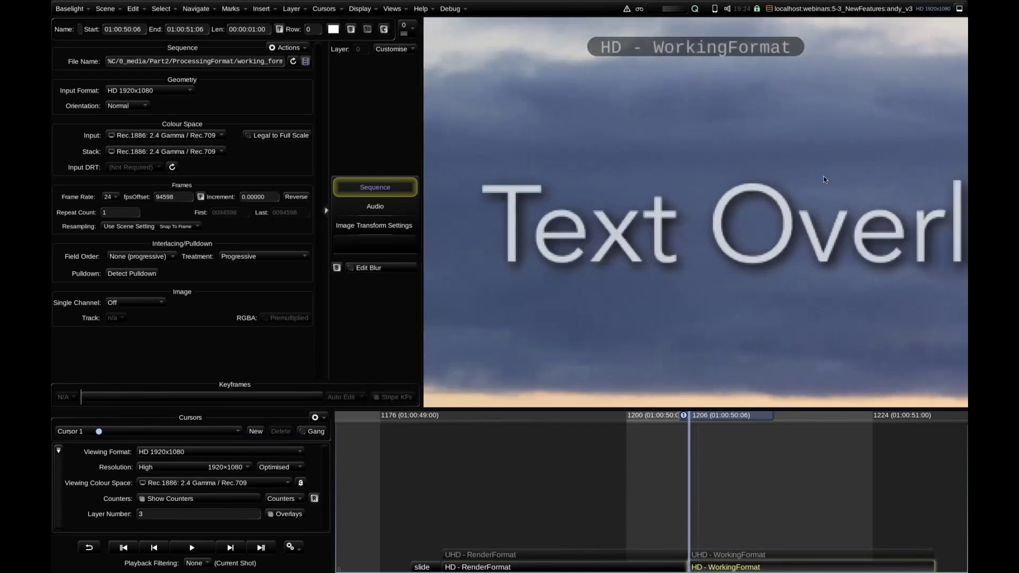
drag(533, 281, 677, 252)
Compare the overlay text edges up close between the UHD and HD WorkingFormat clips, then restore the full image view
key(Up)
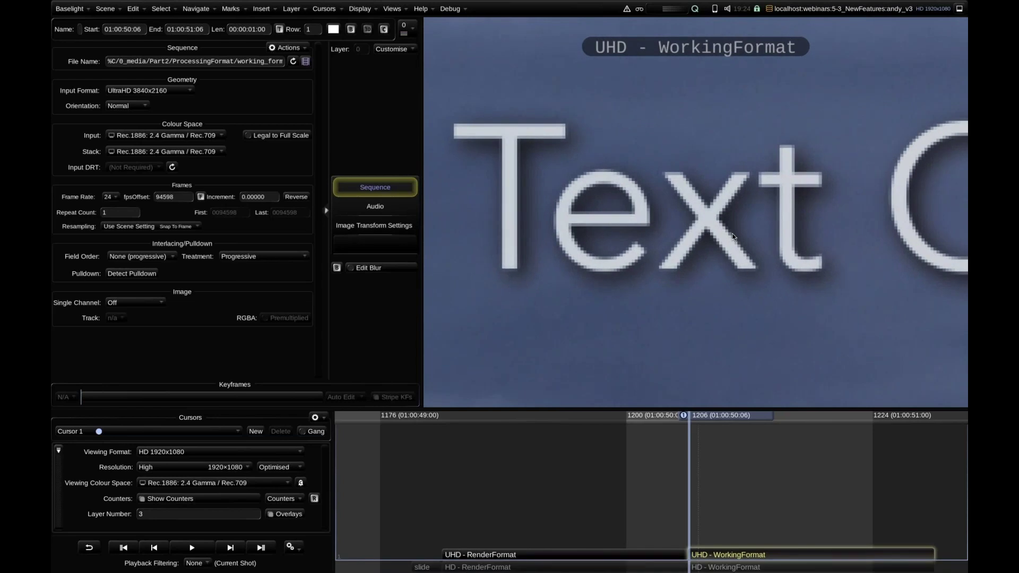
key(Down)
key(Up)
key(Down)
key(Up)
key(Down)
key(Up)
key(Down)
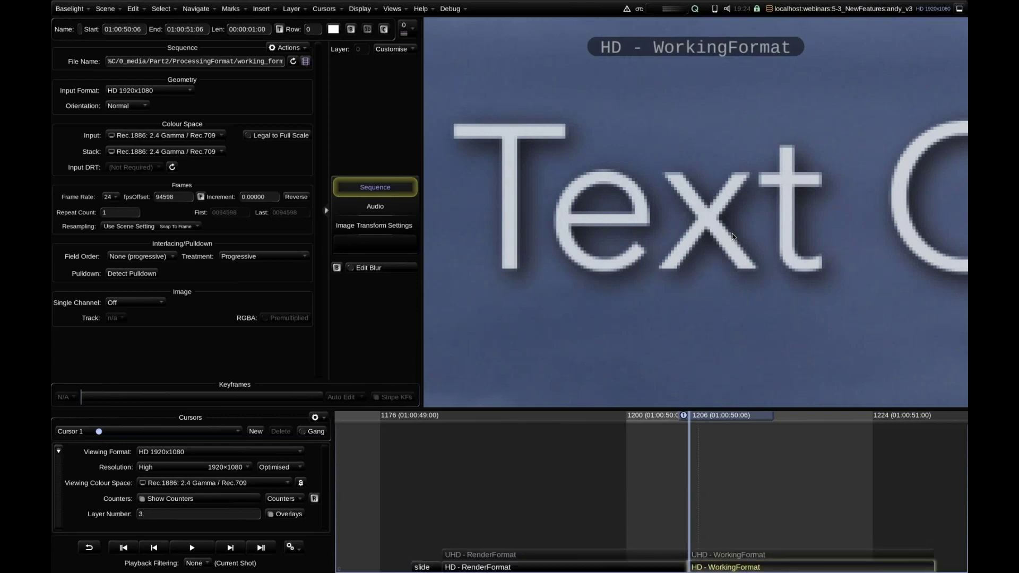
key(Up)
key(Down)
key(Up)
key(Down)
key(Home)
Go to the Import Shapes slide in the timeline and hide the counters
scroll(644, 485, down, 3)
scroll(644, 485, down, 1)
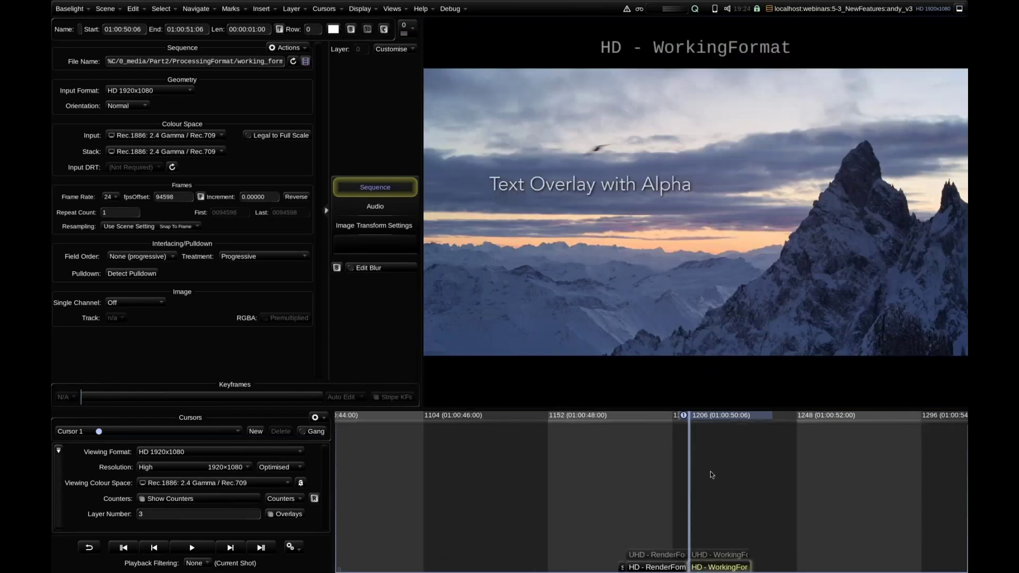
key(Page_Down)
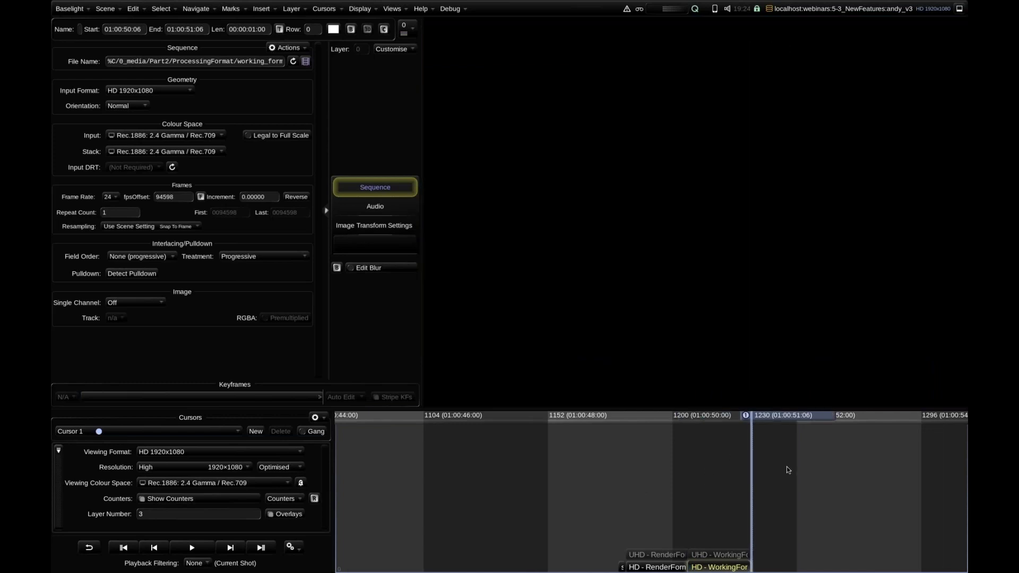
key(Page_Down)
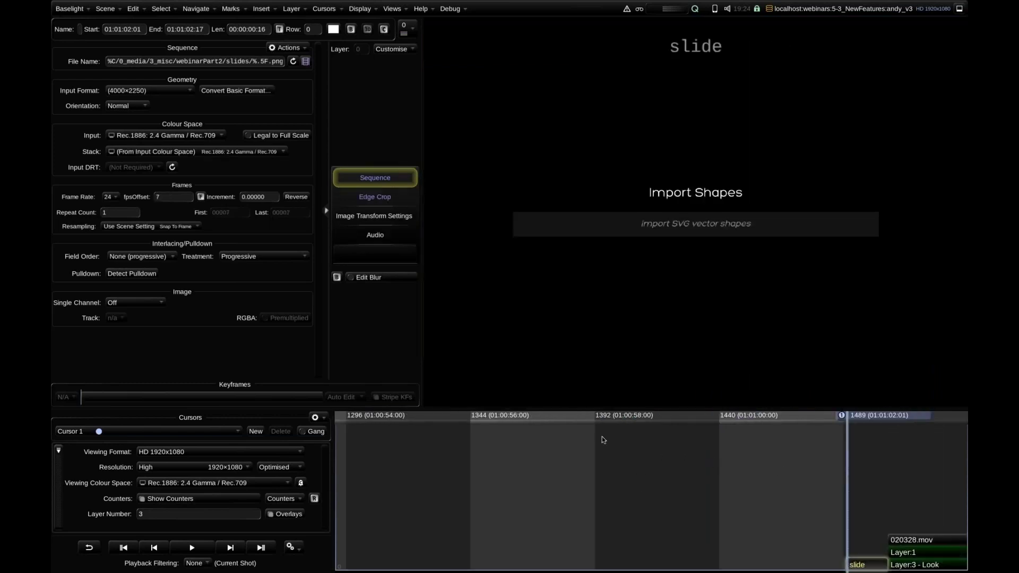
scroll(632, 439, down, 2)
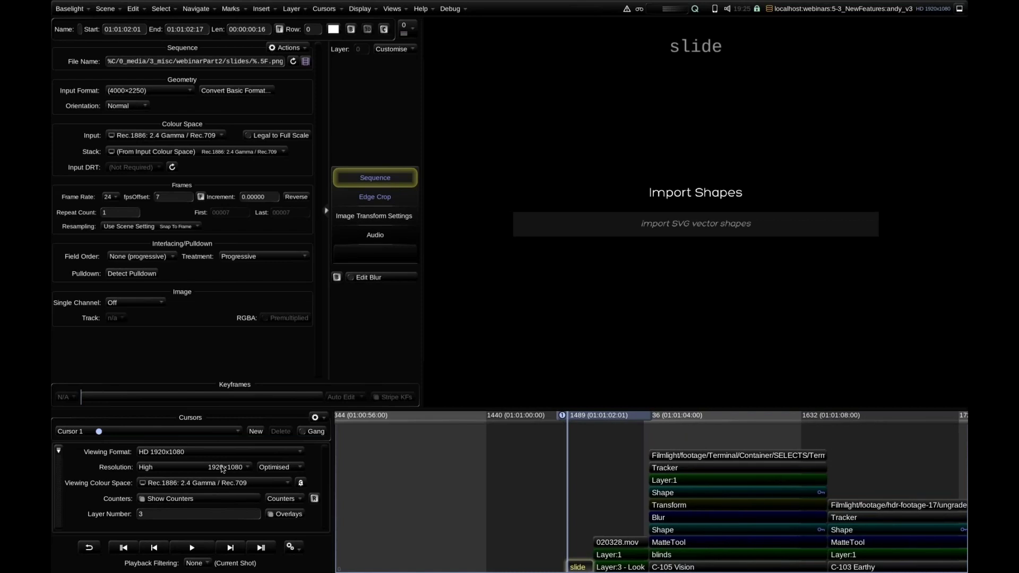
click(184, 501)
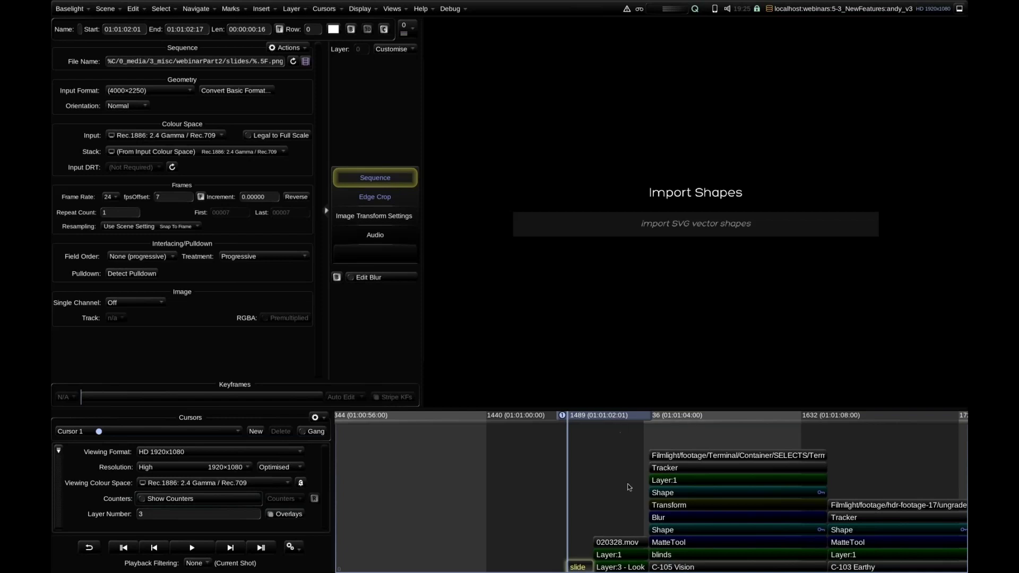
At frame 1520 of the 020328.mov shot, add a grade layer with a Shape matte between Layer 1 and the Look layer
click(619, 567)
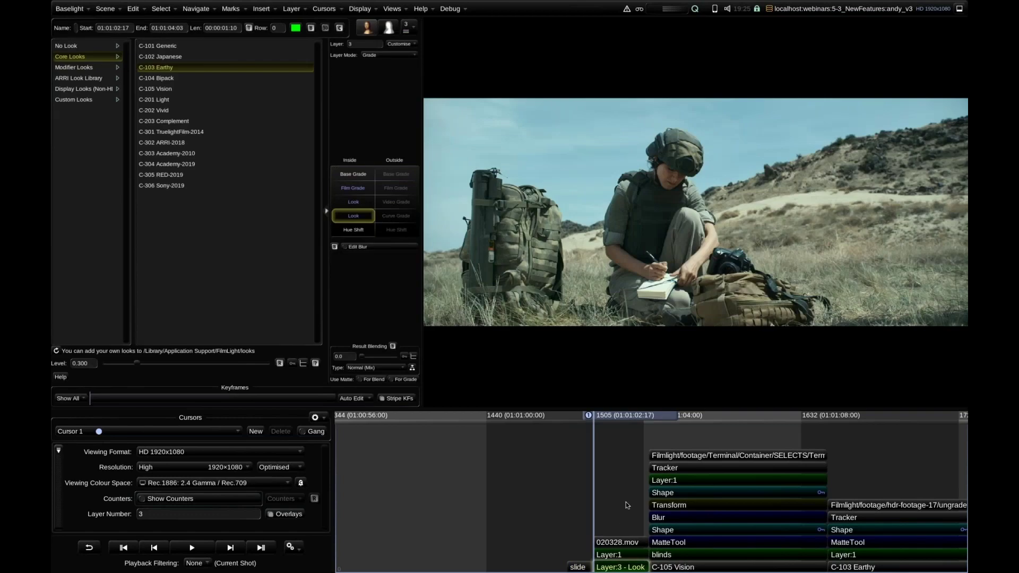
click(620, 555)
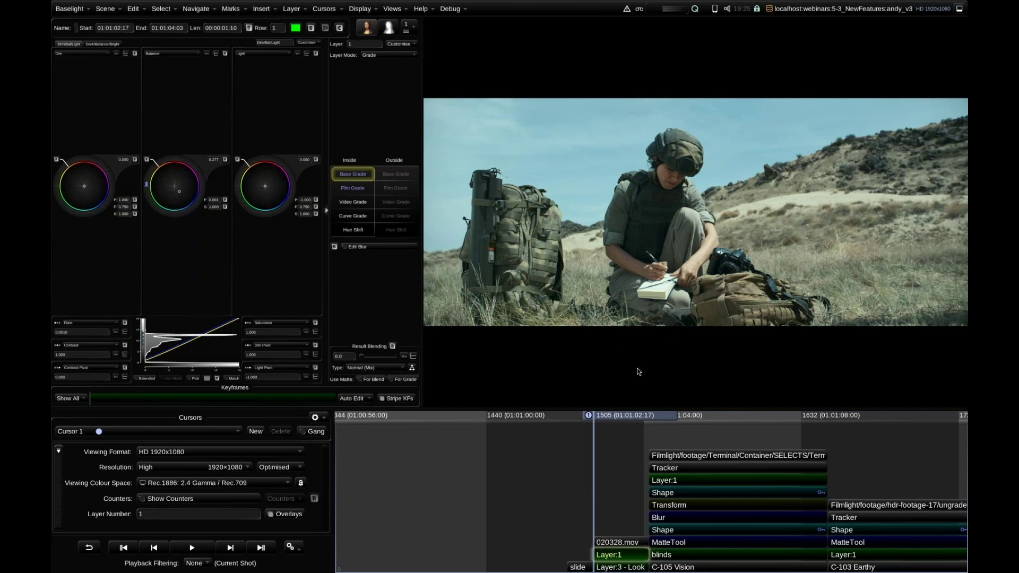
drag(605, 455, 630, 455)
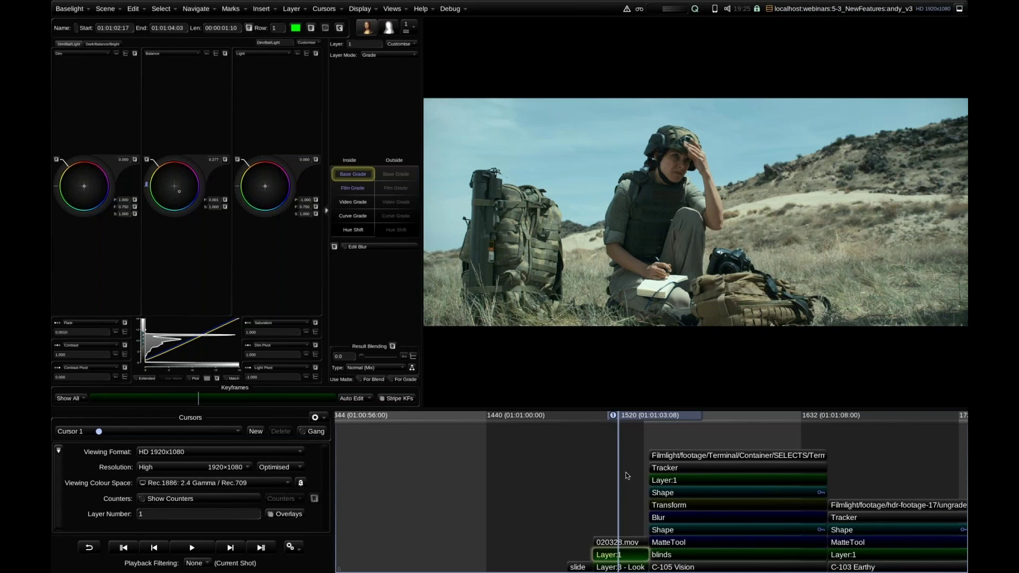
key(p)
key(s)
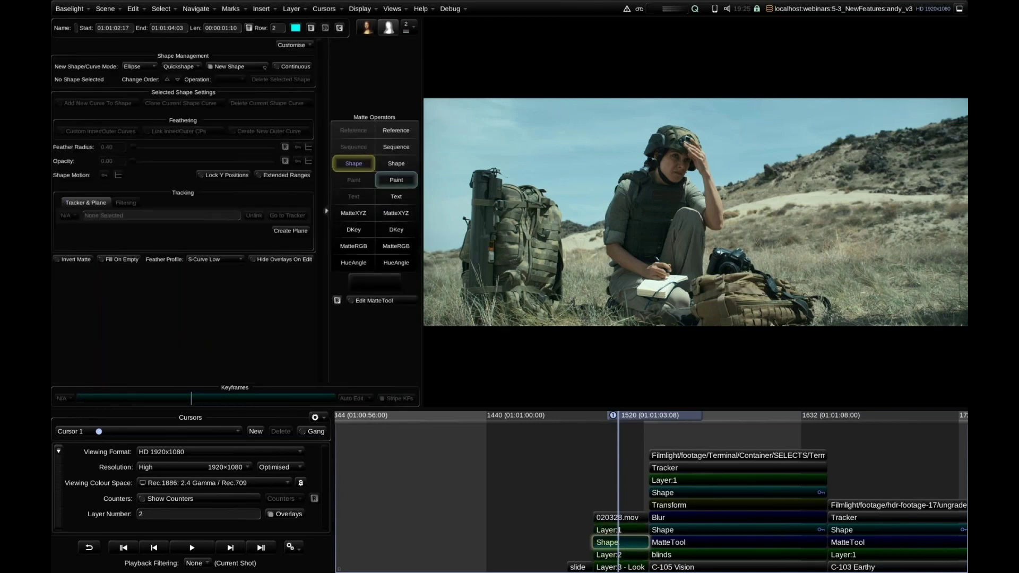
Widen the shape controls and load man01.svg with Create Shapes From SVG File
drag(421, 180, 502, 180)
click(348, 49)
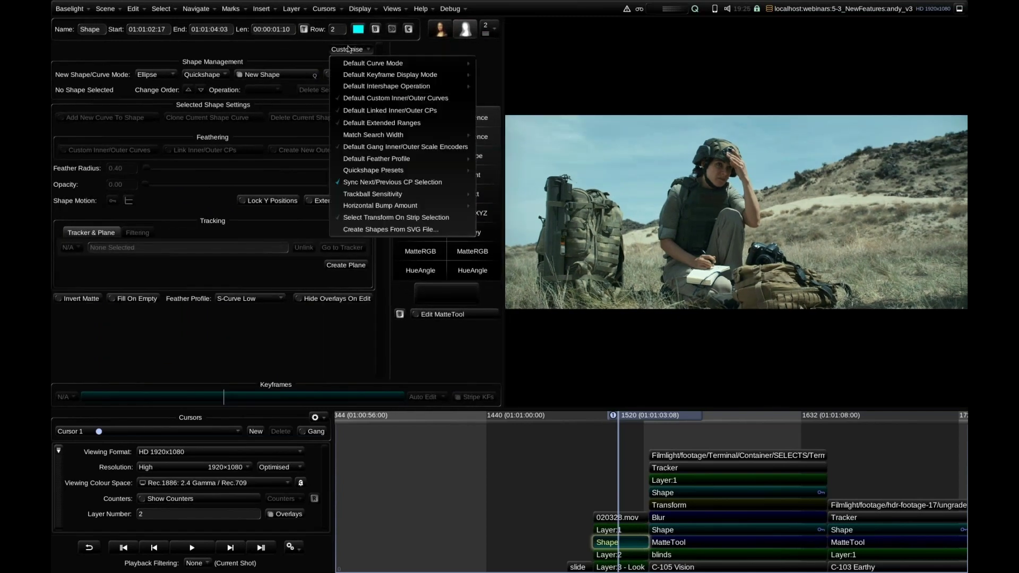
click(364, 232)
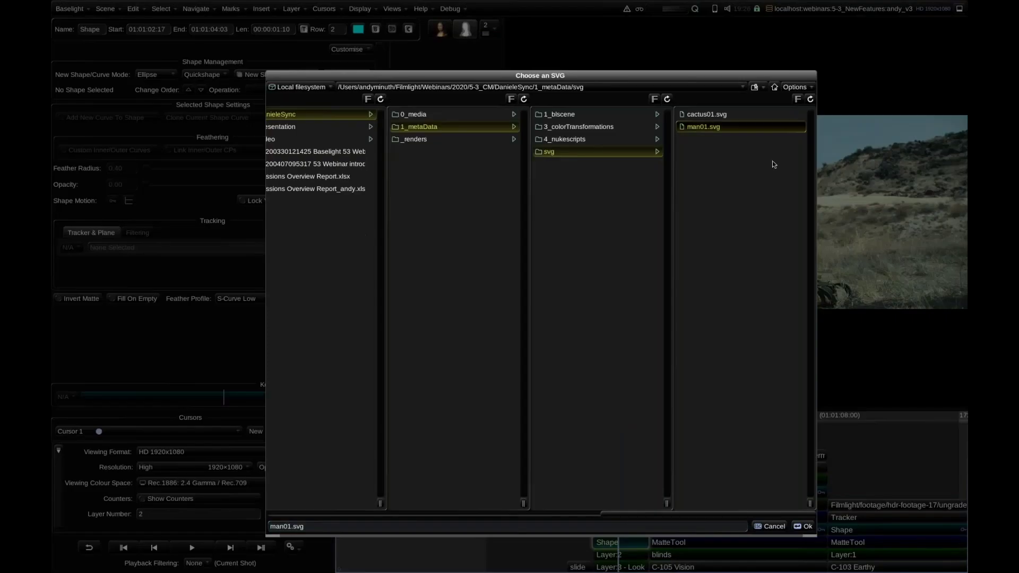
click(802, 526)
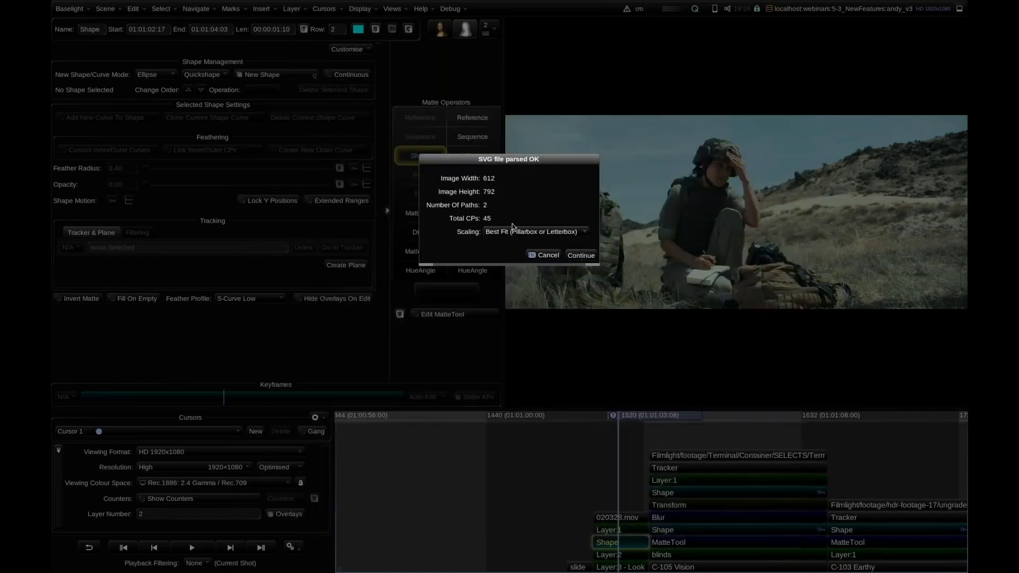
Import the SVG as a shape with Best Fit scaling and define a new four-point tracking plane over the grass beside the backpack
click(581, 256)
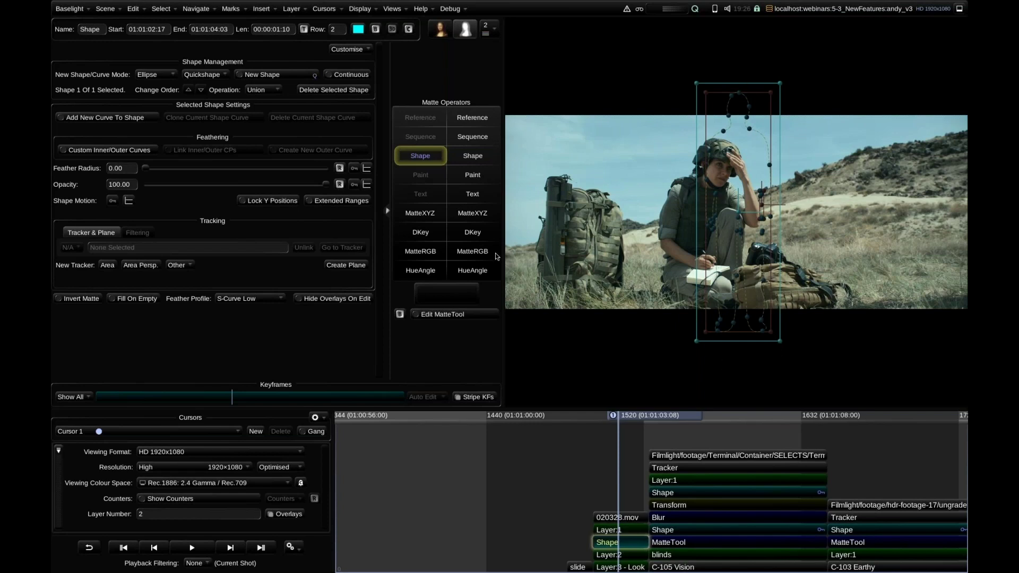
click(343, 266)
mouse_move(719, 255)
mouse_down()
mouse_move(585, 255)
mouse_move(557, 237)
mouse_up()
click(666, 234)
click(705, 306)
click(859, 316)
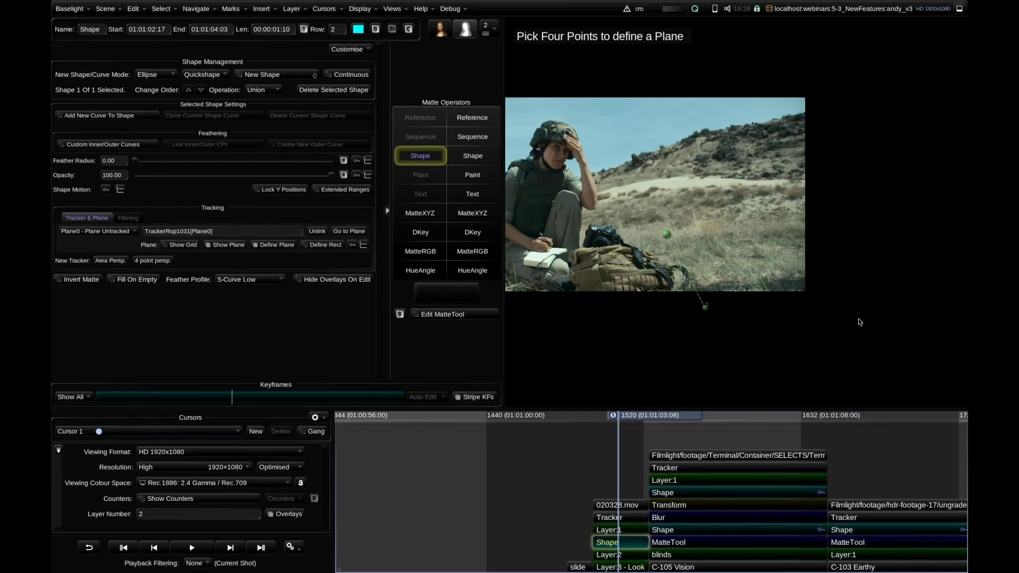
click(819, 204)
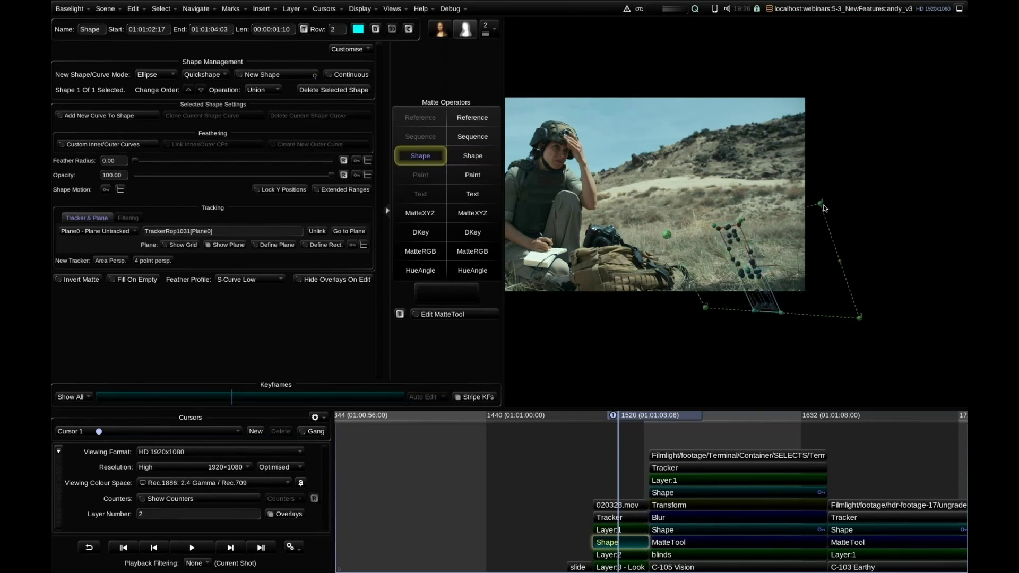
Rotate the figure shape and move it within the plane so it lies along the ground like a cast shadow
drag(771, 269, 733, 241)
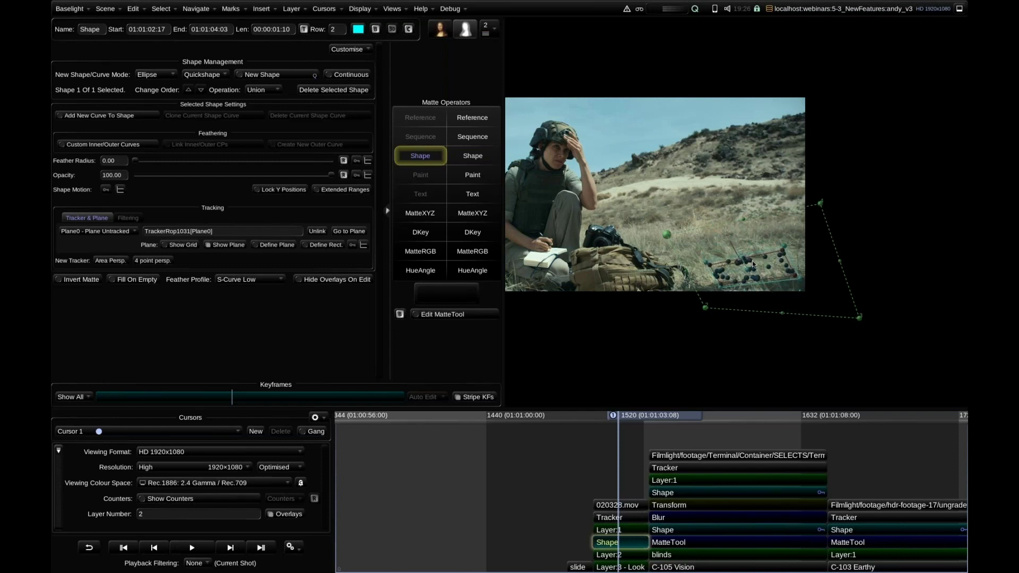
drag(766, 261, 791, 236)
mouse_move(735, 270)
mouse_down()
mouse_move(720, 275)
mouse_move(764, 249)
mouse_move(740, 253)
mouse_up()
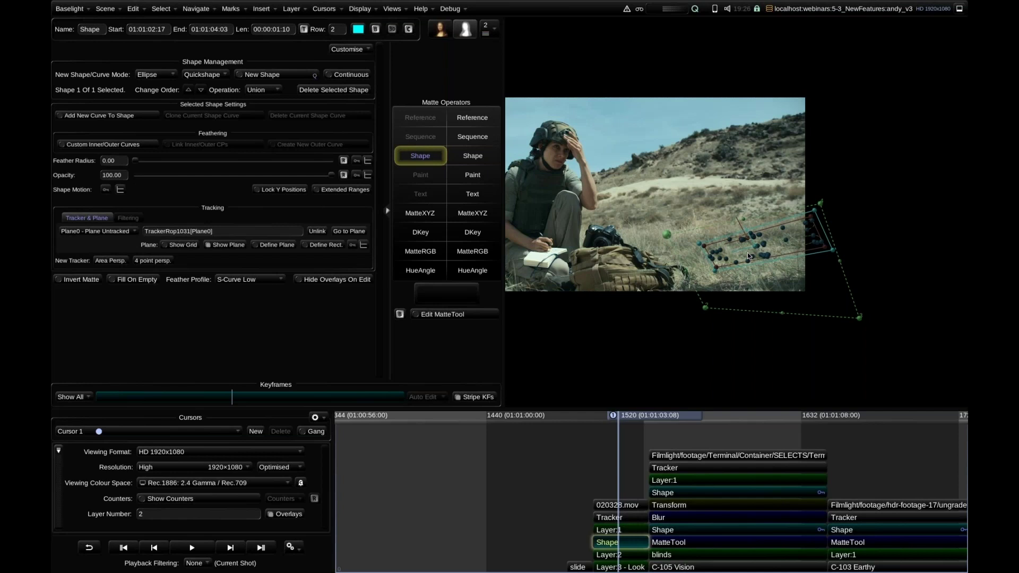
In Layer:2, pick the dark foreground grass as the stored colour and match the sunlit grass inside the figure shape to it
click(631, 555)
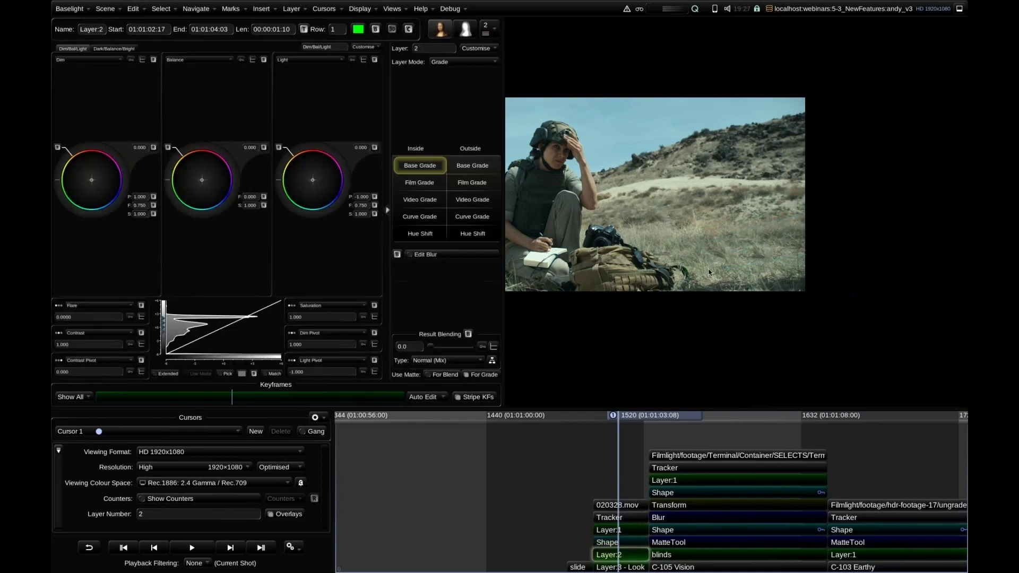
scroll(759, 233, up, 5)
drag(757, 248, 727, 125)
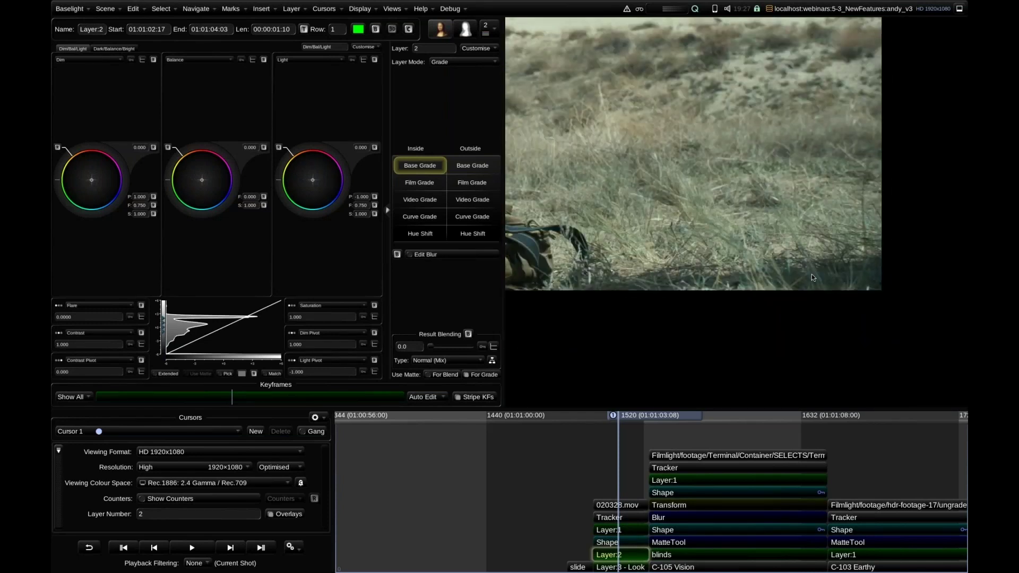
scroll(811, 223, up, 5)
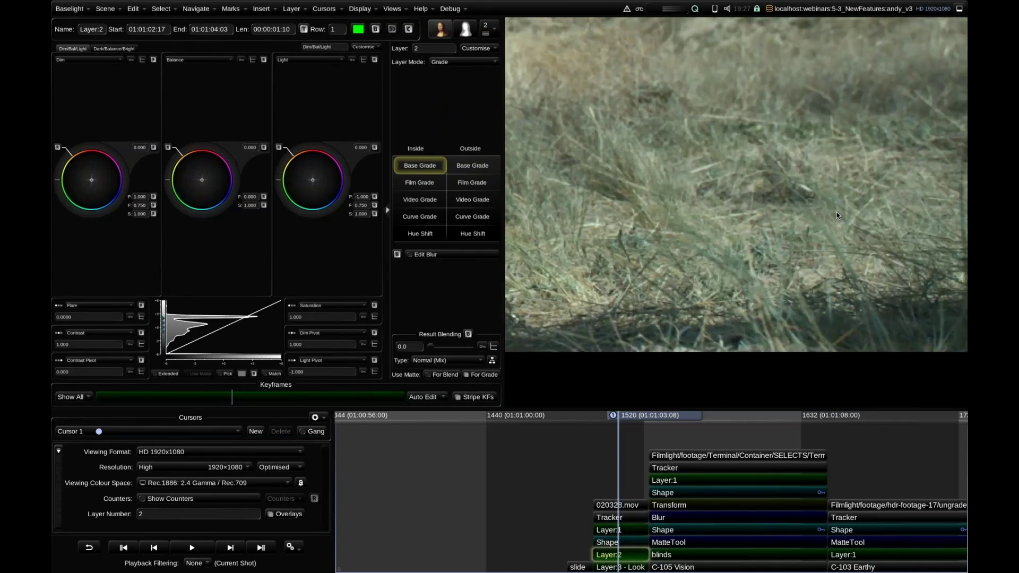
drag(728, 203, 696, 200)
scroll(684, 185, down, 2)
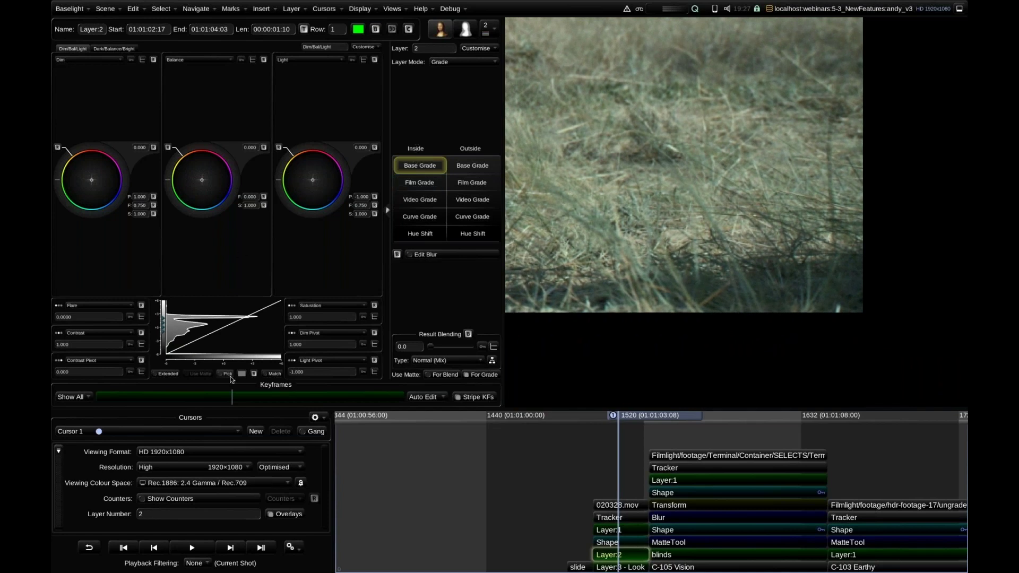
click(227, 375)
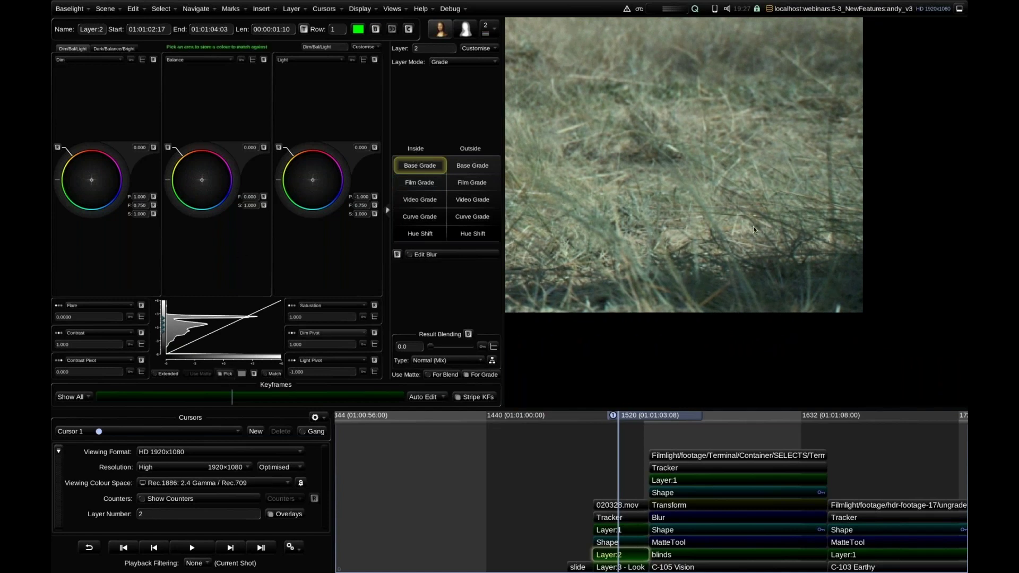
drag(741, 274, 832, 307)
drag(772, 118, 792, 160)
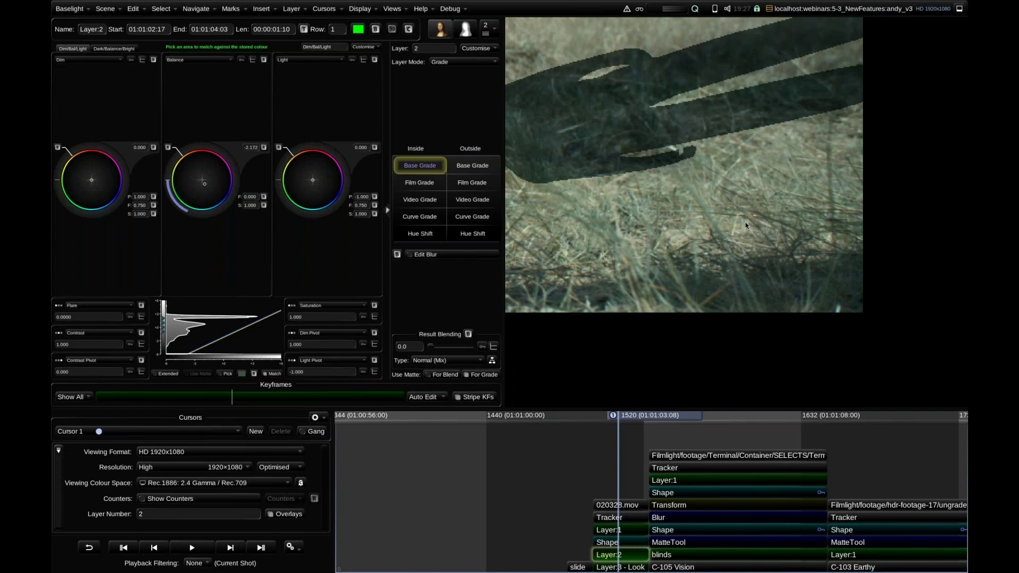
key(Home)
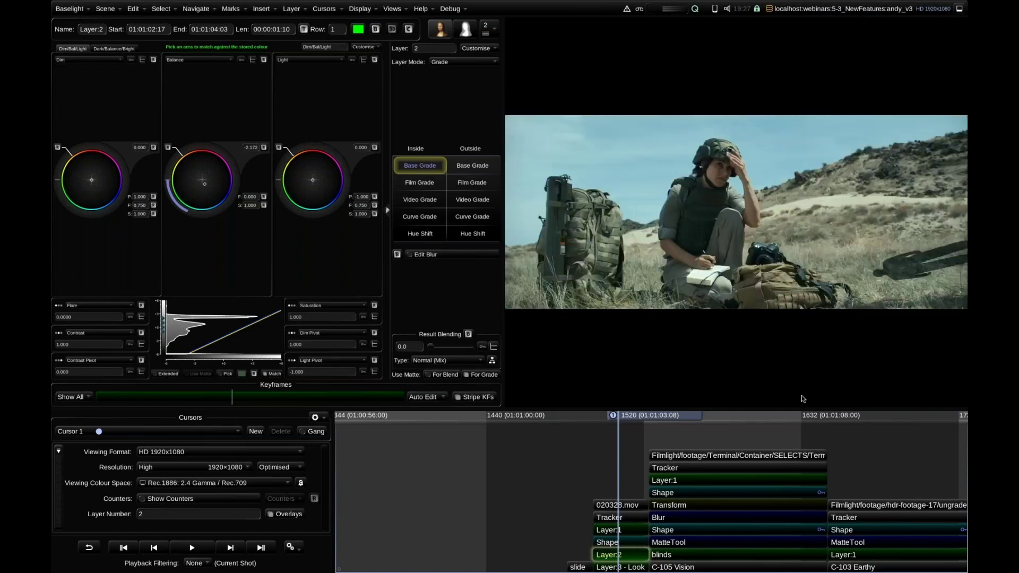
Soften the figure shape with a MatteTool Gaussian blur of radius 5.97 and set Layer:2's result blending to 31.7
click(604, 544)
click(431, 312)
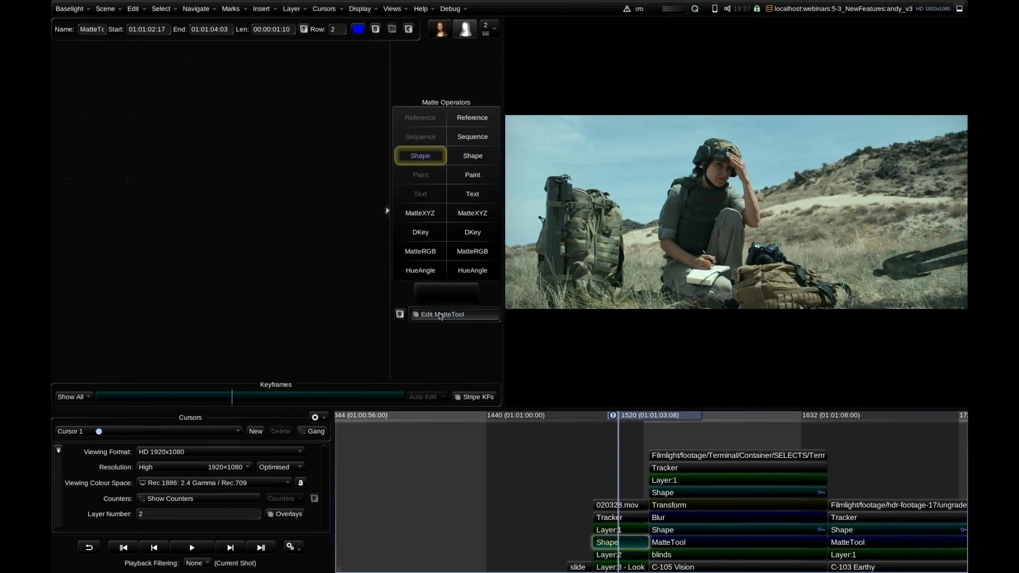
drag(125, 81, 157, 80)
scroll(658, 241, up, 6)
drag(658, 241, 488, 182)
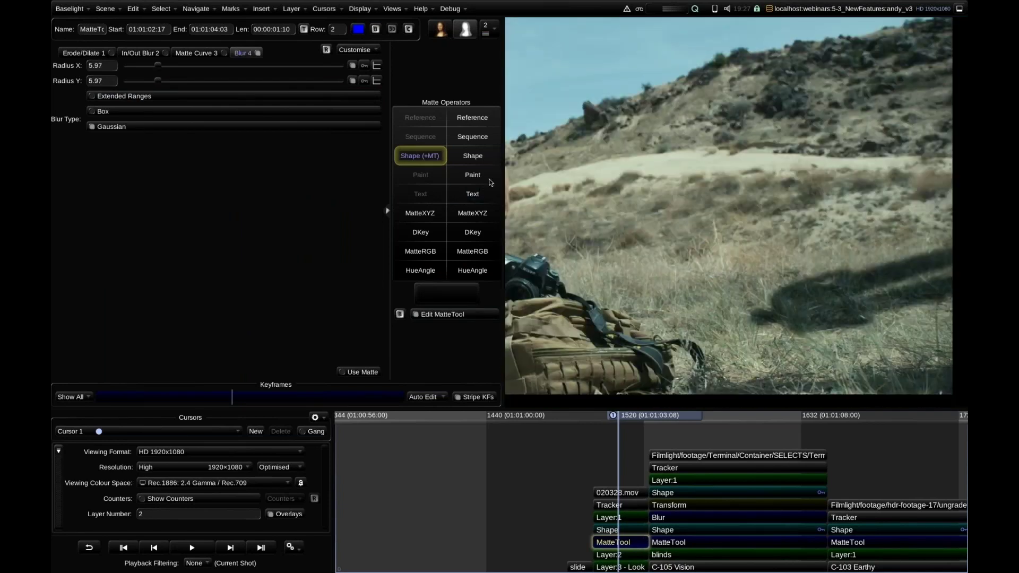
scroll(509, 175, down, 2)
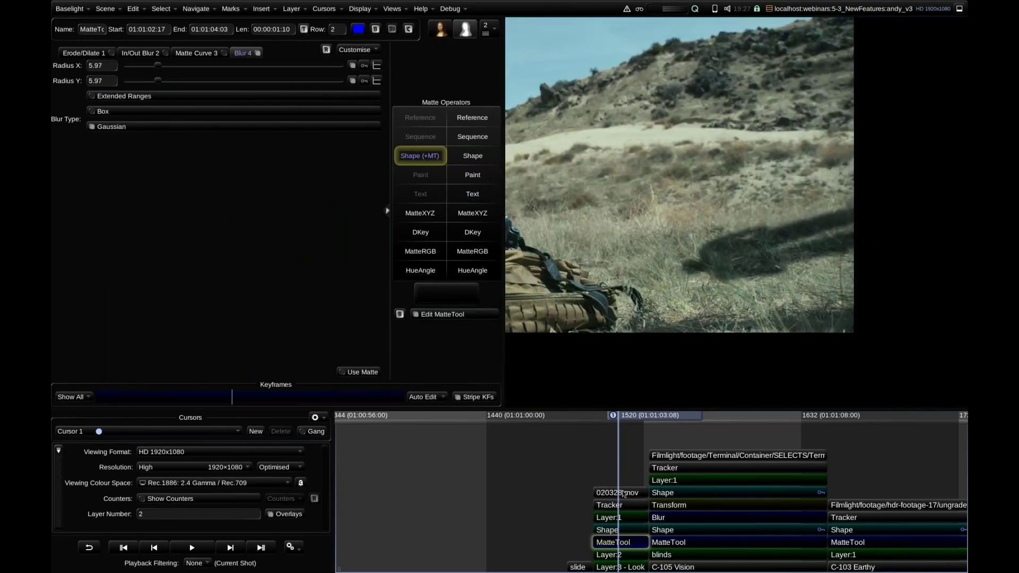
click(616, 554)
drag(435, 347, 445, 350)
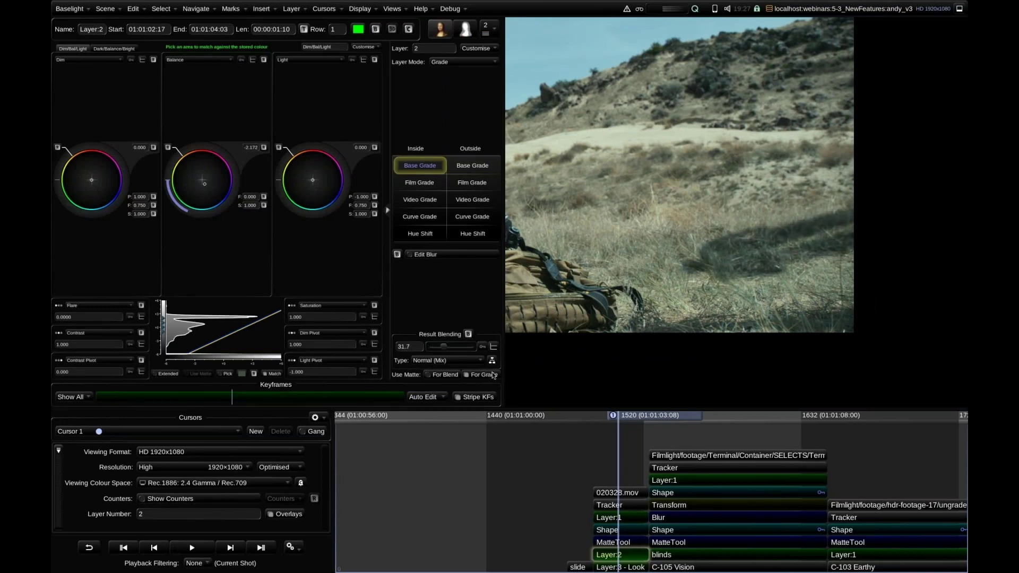
Lower the two upper corners of the shape's plane to flatten the shadow's perspective, hiding the overlays while editing
click(637, 531)
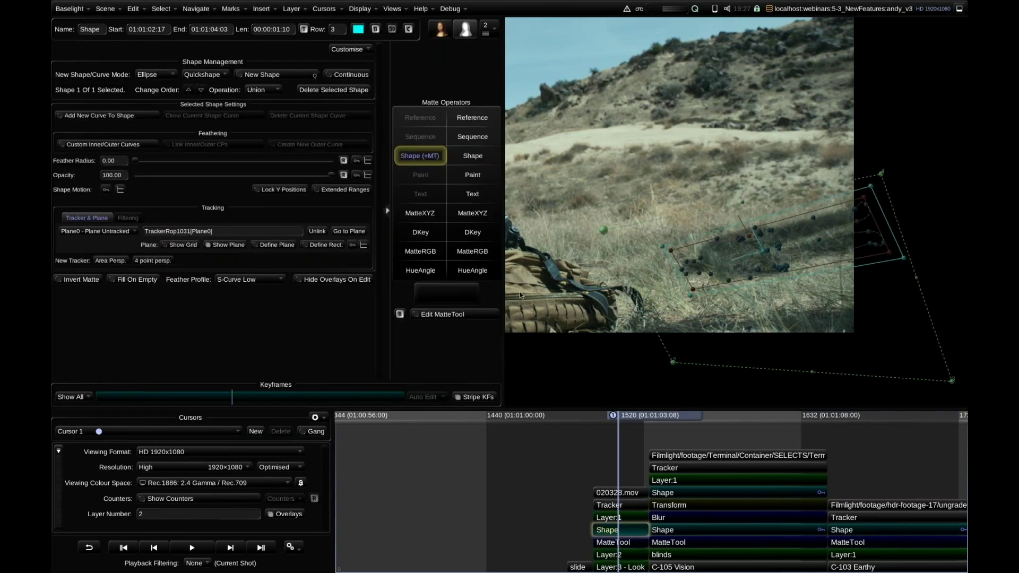
click(334, 279)
drag(883, 177, 881, 204)
drag(598, 230, 619, 243)
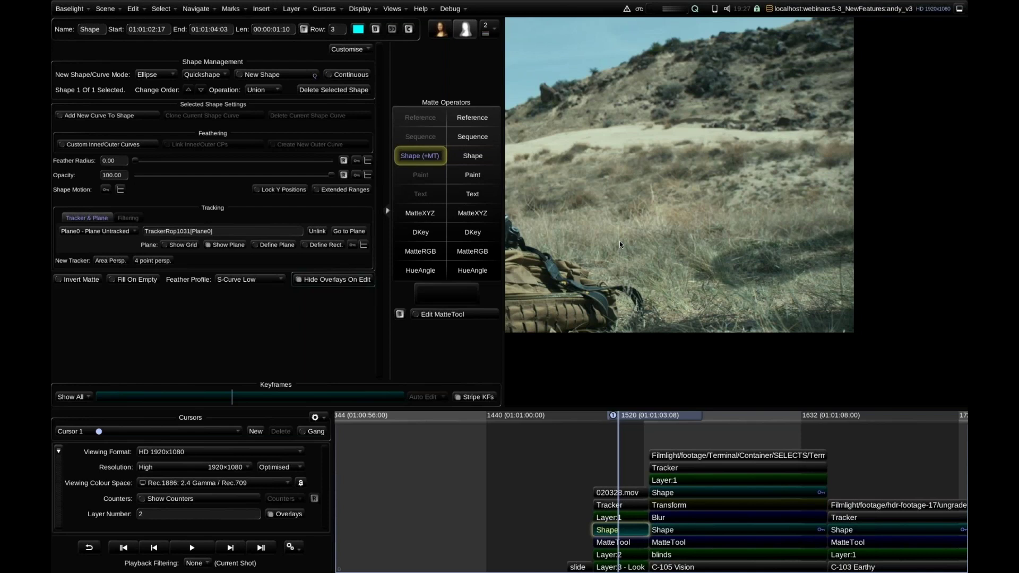
drag(619, 241, 620, 241)
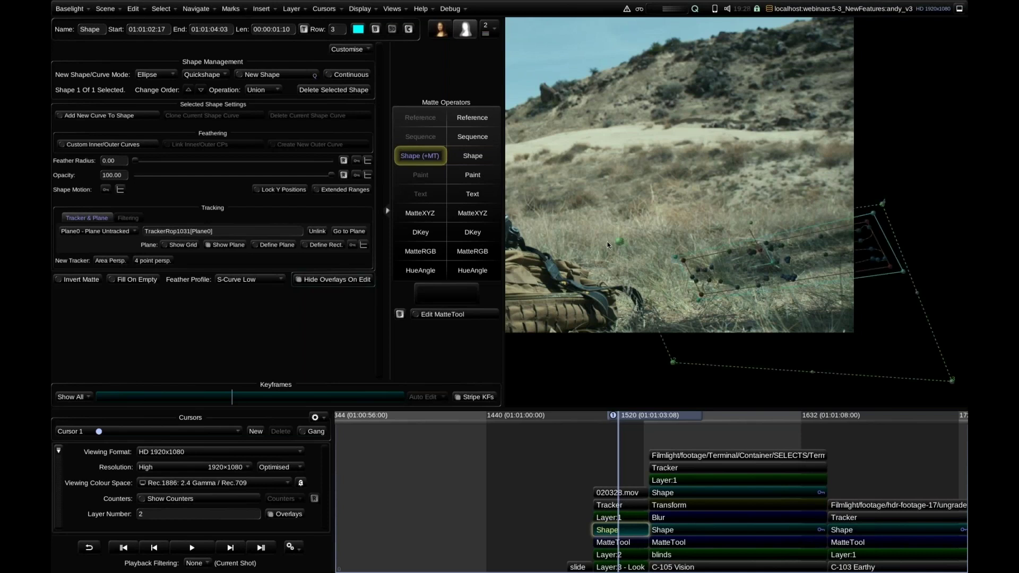
click(326, 279)
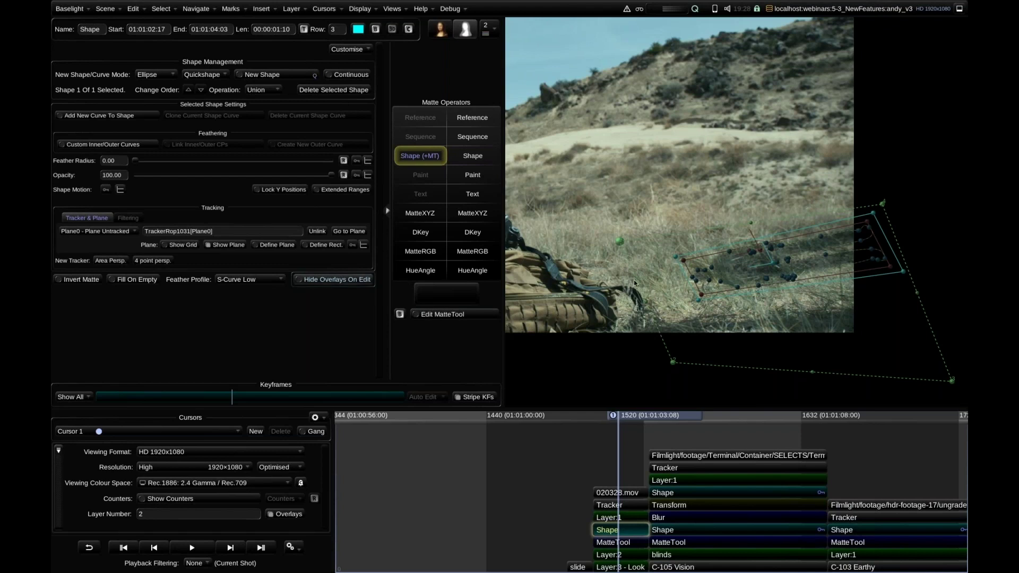
Select the control points of the figure's lower foot and shift them slightly downward
scroll(761, 280, up, 3)
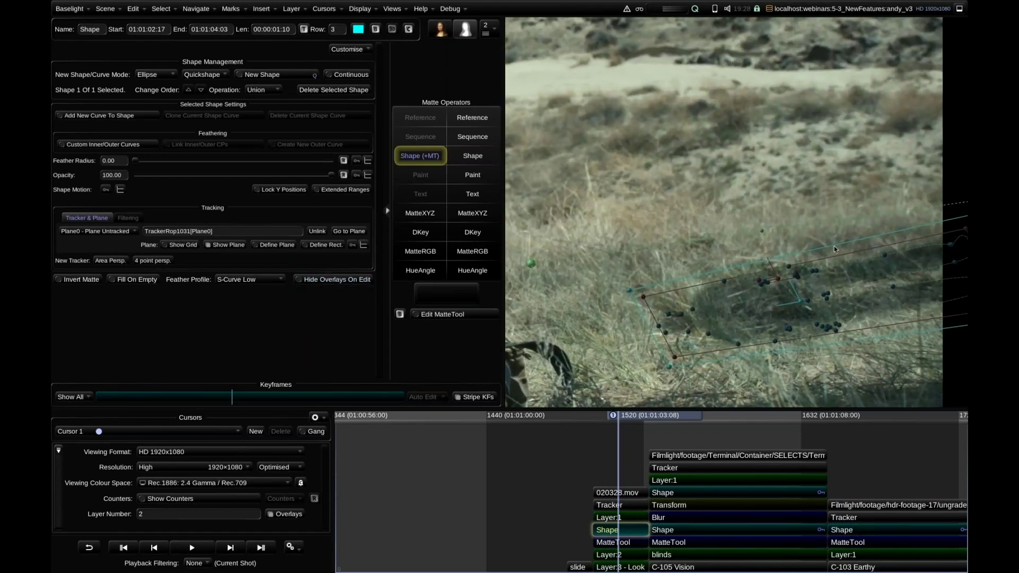
drag(832, 246, 631, 206)
scroll(678, 238, up, 2)
drag(690, 230, 756, 200)
drag(834, 197, 793, 251)
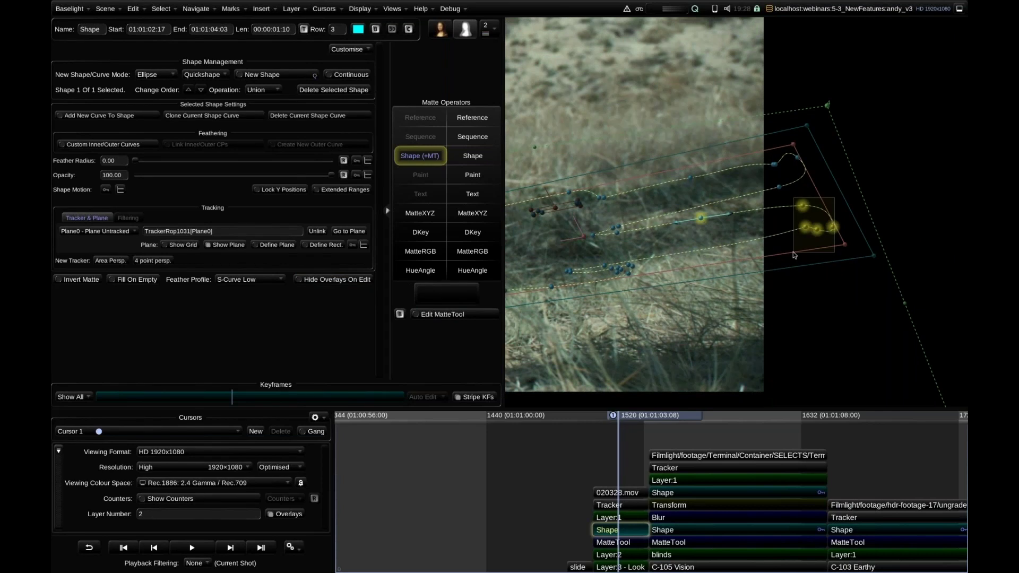
drag(804, 225, 808, 240)
Refine the curve along the lower edge of the figure's head by adjusting its control points
drag(734, 287, 955, 235)
click(650, 228)
mouse_move(635, 229)
mouse_down()
mouse_move(618, 218)
mouse_move(633, 196)
mouse_move(651, 192)
mouse_move(651, 235)
mouse_up()
click(635, 239)
Pull an arm out of the lower side of the figure's body and narrow it with extra control points
drag(749, 237, 742, 300)
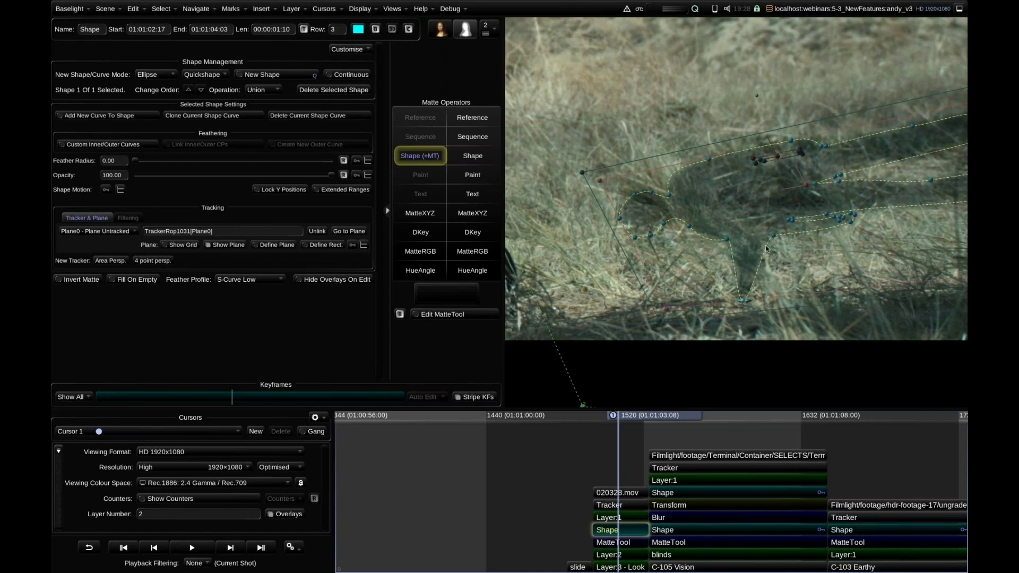
click(764, 247)
drag(763, 246, 743, 237)
drag(742, 299, 733, 298)
drag(743, 248, 738, 247)
Extend a second arm from the upper side of the figure's body, adding control points and widening its end
click(726, 114)
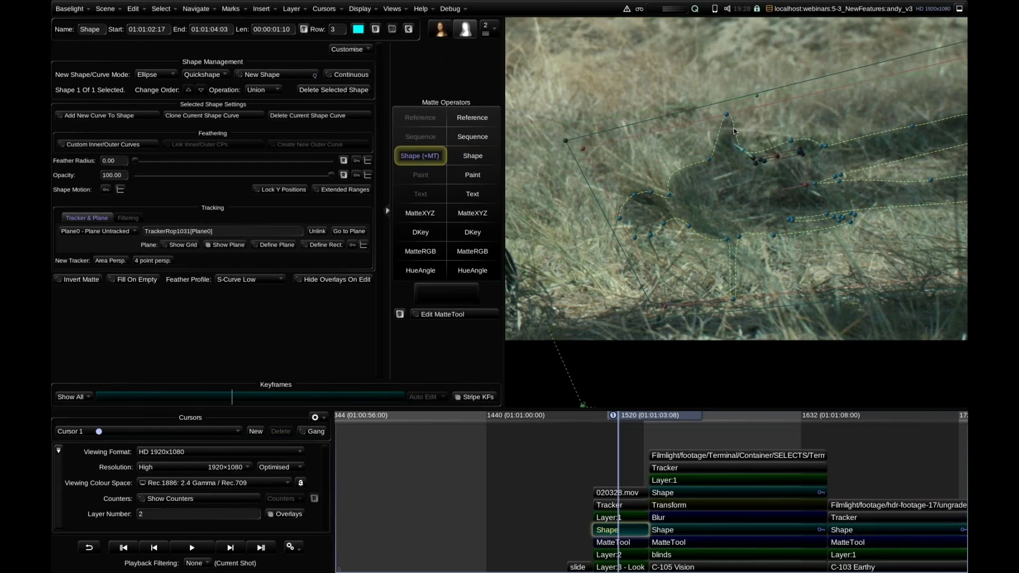
drag(740, 122, 747, 114)
drag(740, 151, 734, 152)
drag(727, 114, 715, 158)
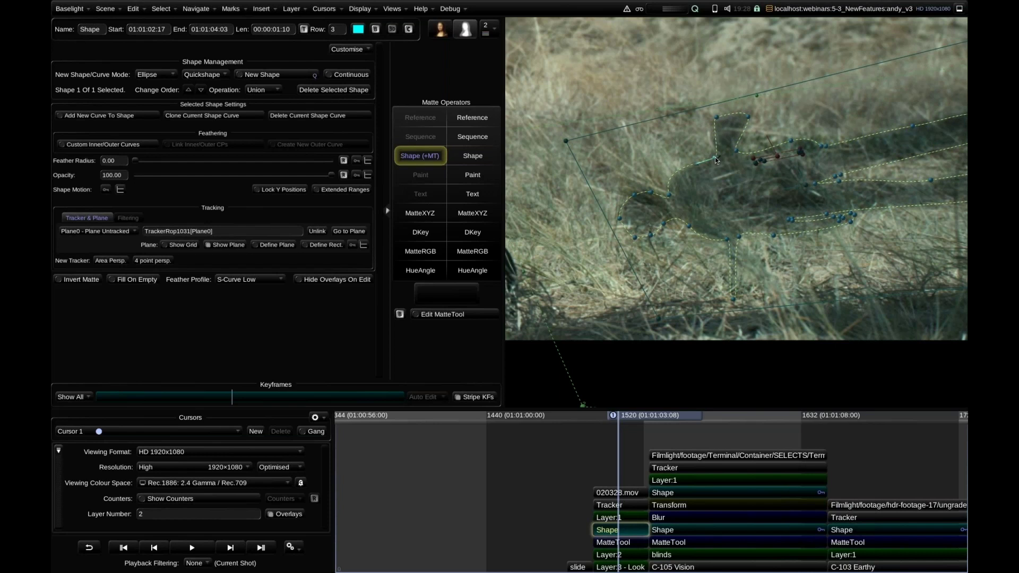
Return to Layer:2, fit the whole image in view and play back the shot to review the shadow
click(637, 553)
key(Home)
key(space)
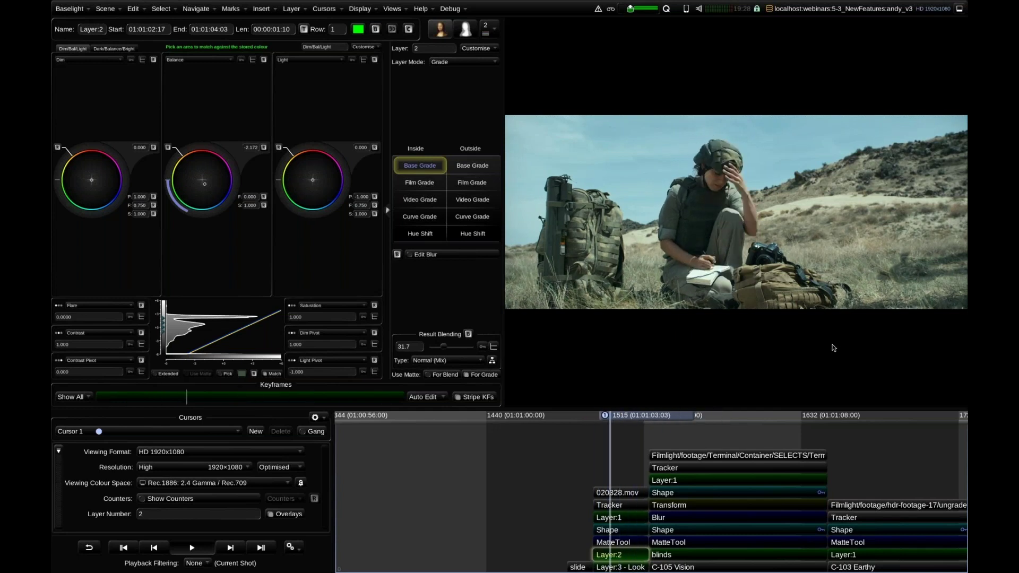
Play the next shot and compare it with the blinds layer disabled and enabled again
key(Page_Down)
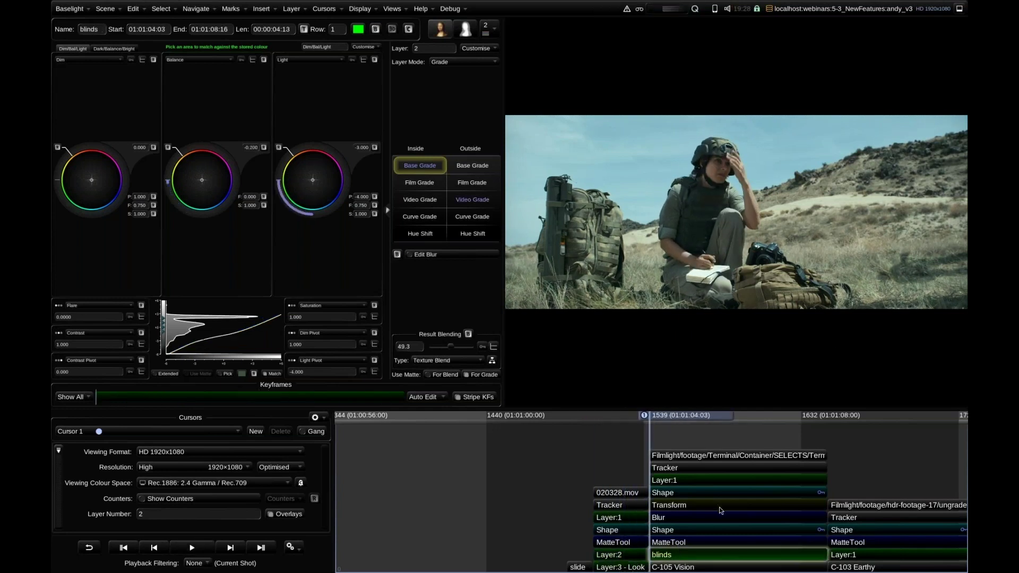
key(space)
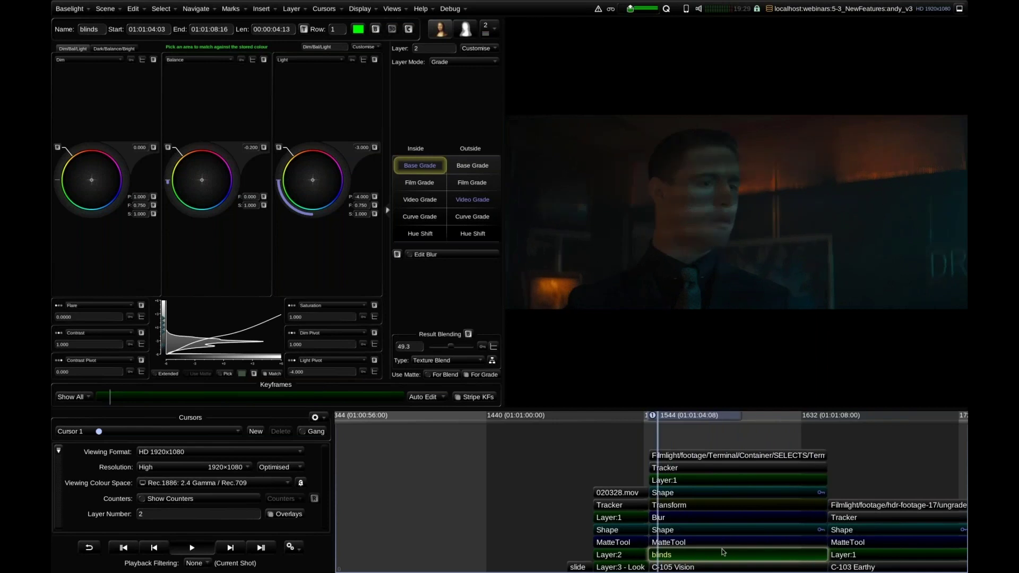
click(376, 29)
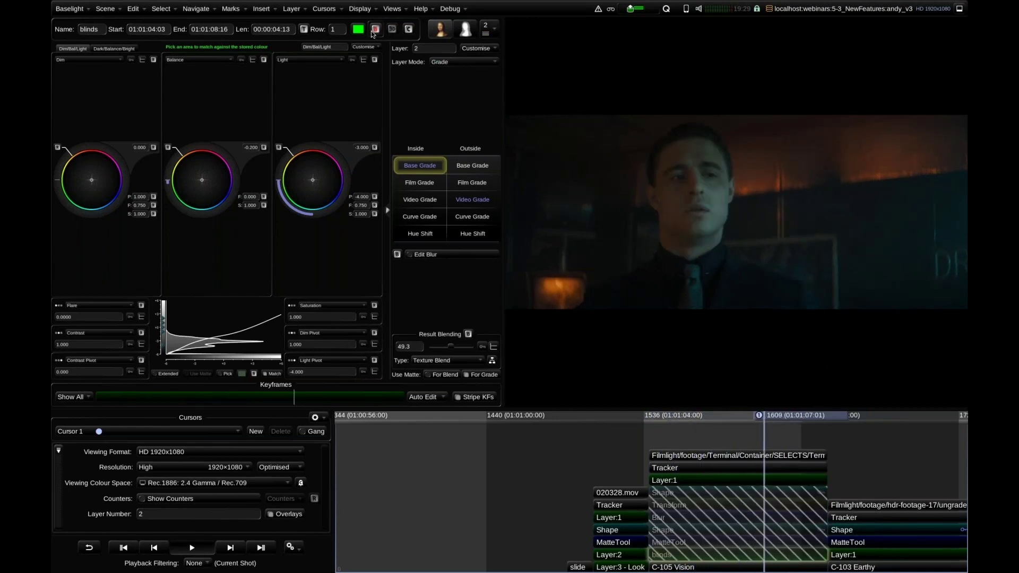
click(376, 29)
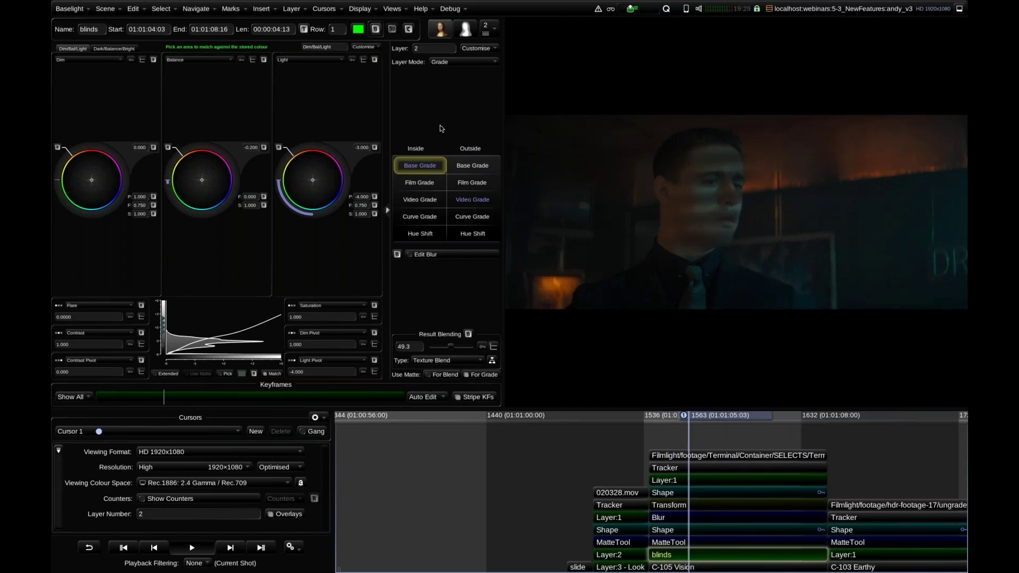
Examine the blinds shot's striped shape and its face shape, ending on the blinds grade
click(695, 492)
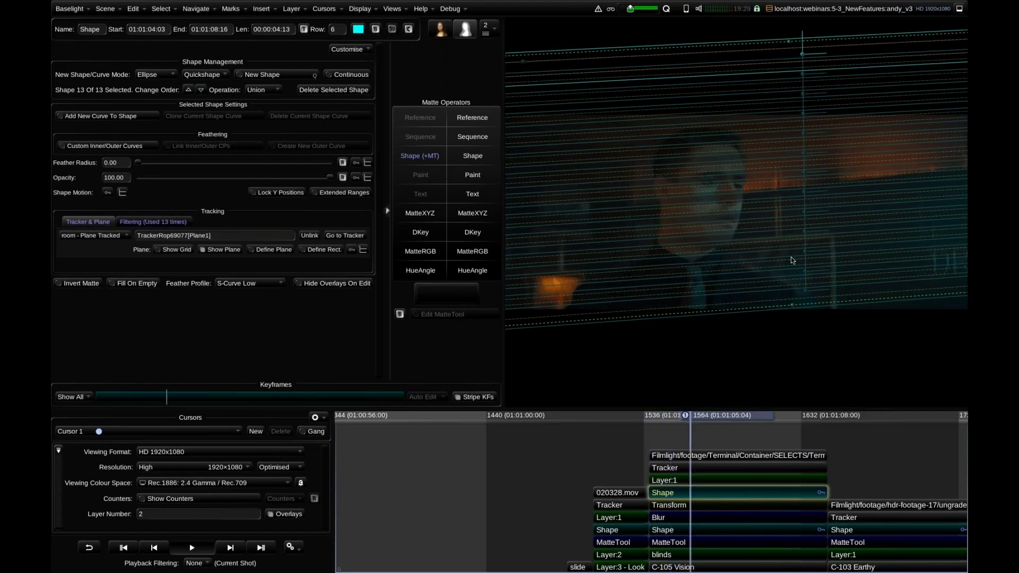
click(672, 529)
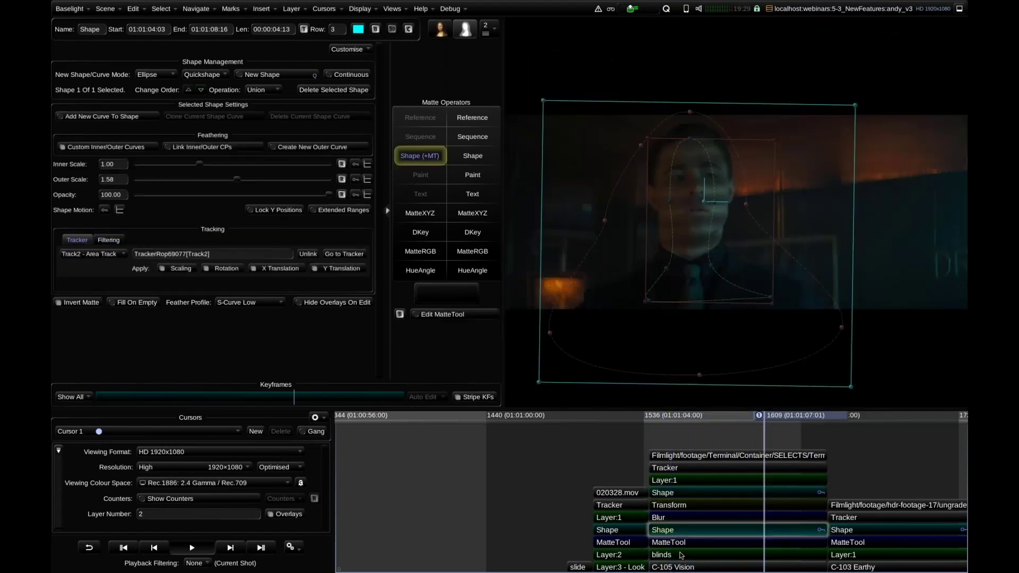
click(676, 555)
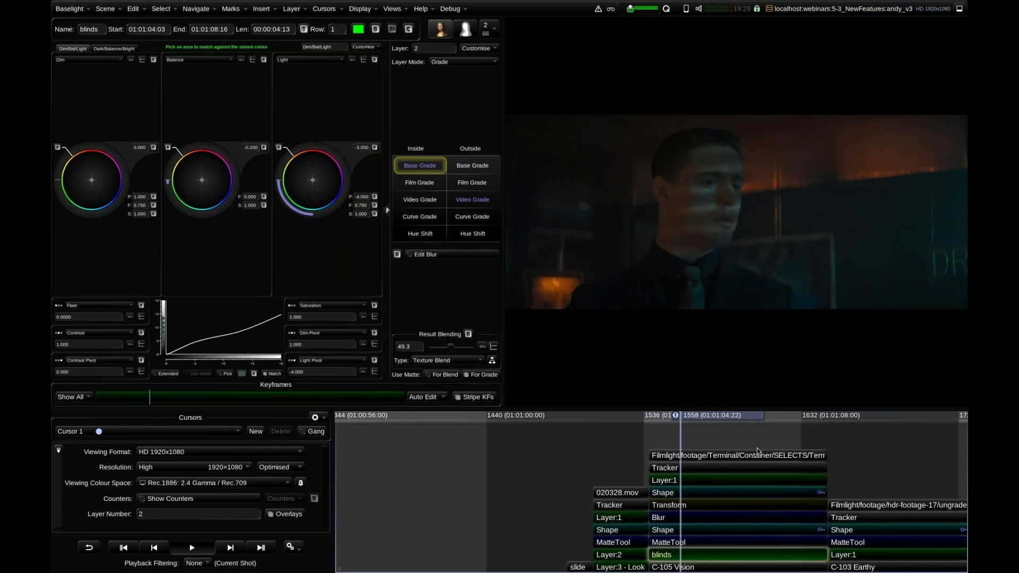
Go to the street gate shot and open the grade of its Layer:1
key(Down)
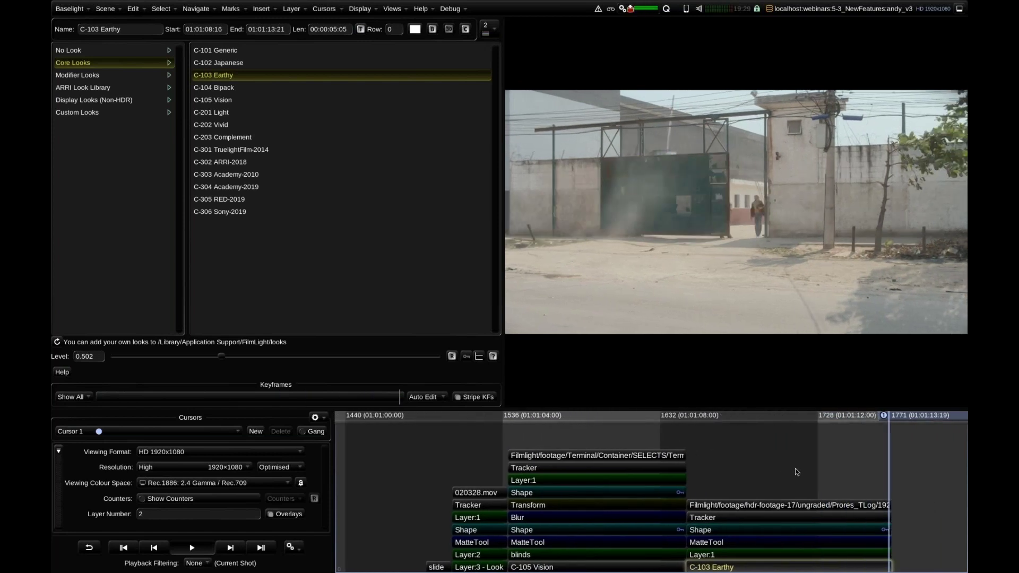
click(699, 555)
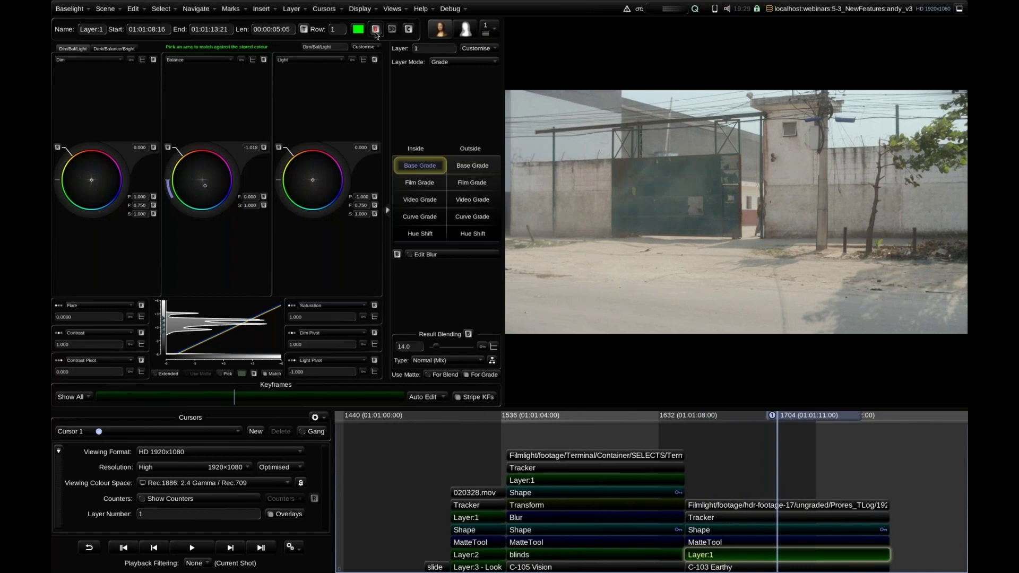
Compare the street gate shot with Layer:1 bypassed and re-enabled, and bring up the Curve Grade Improvements slide full screen
click(376, 30)
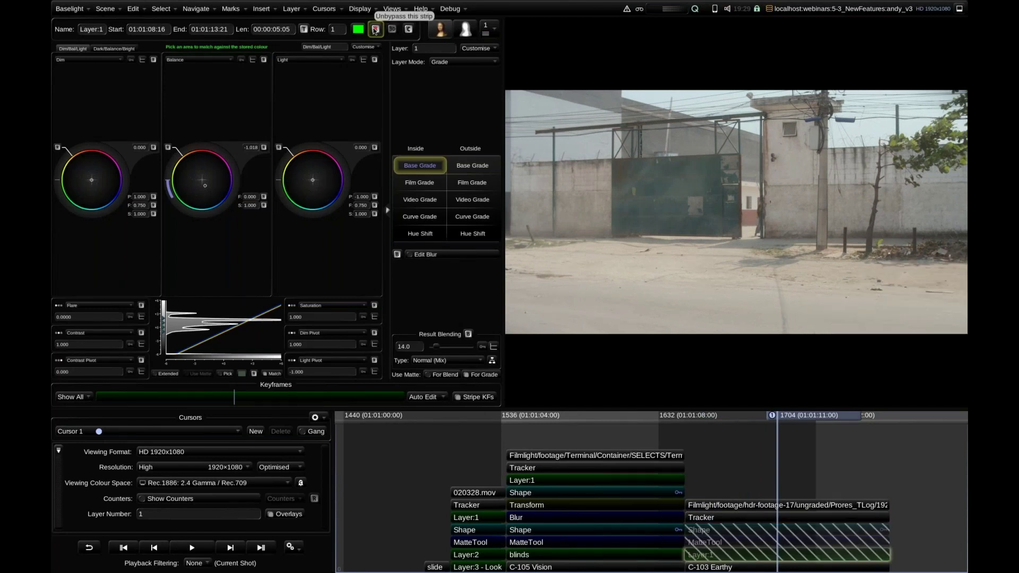
click(376, 30)
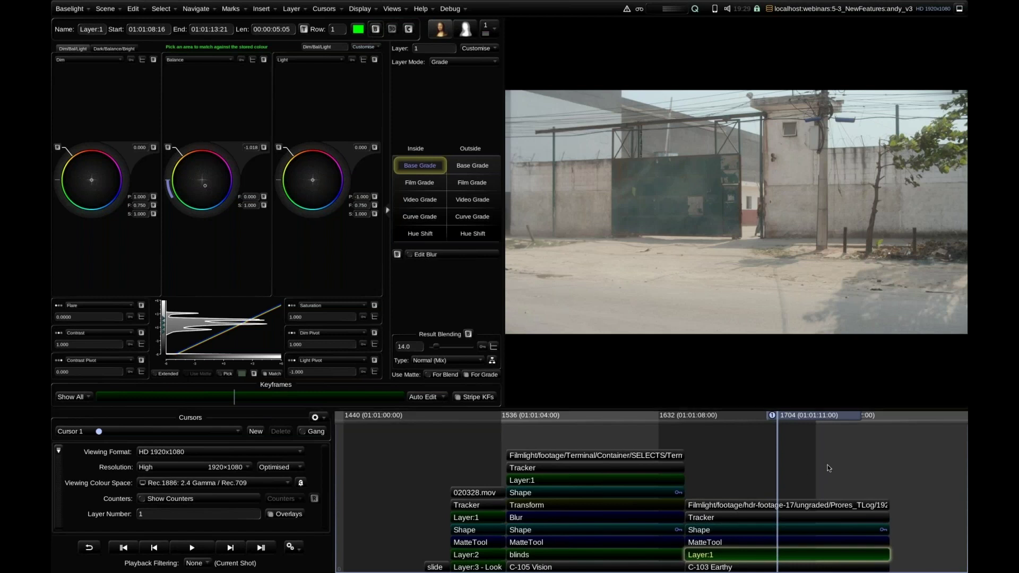
scroll(801, 464, down, 3)
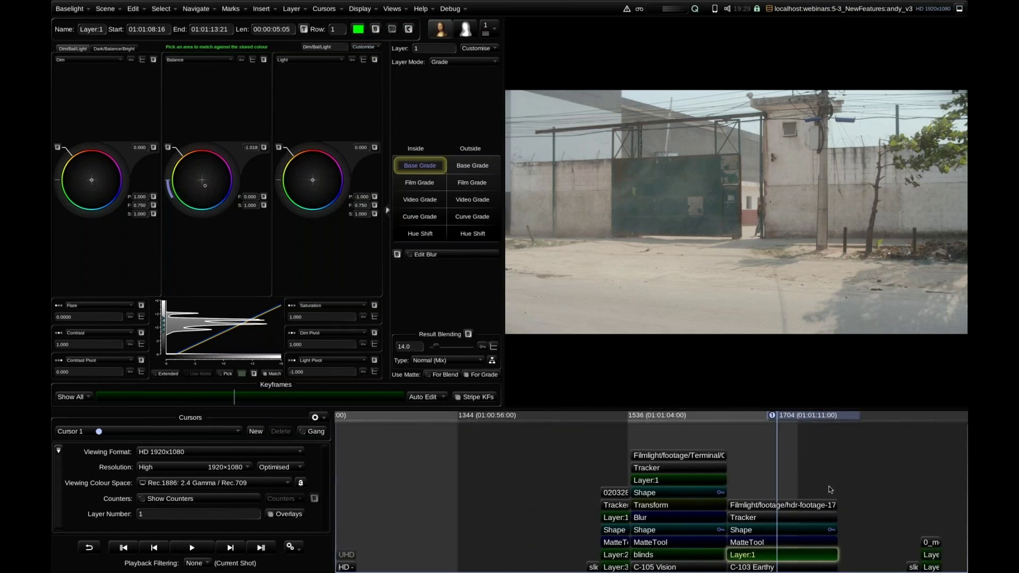
key(Down)
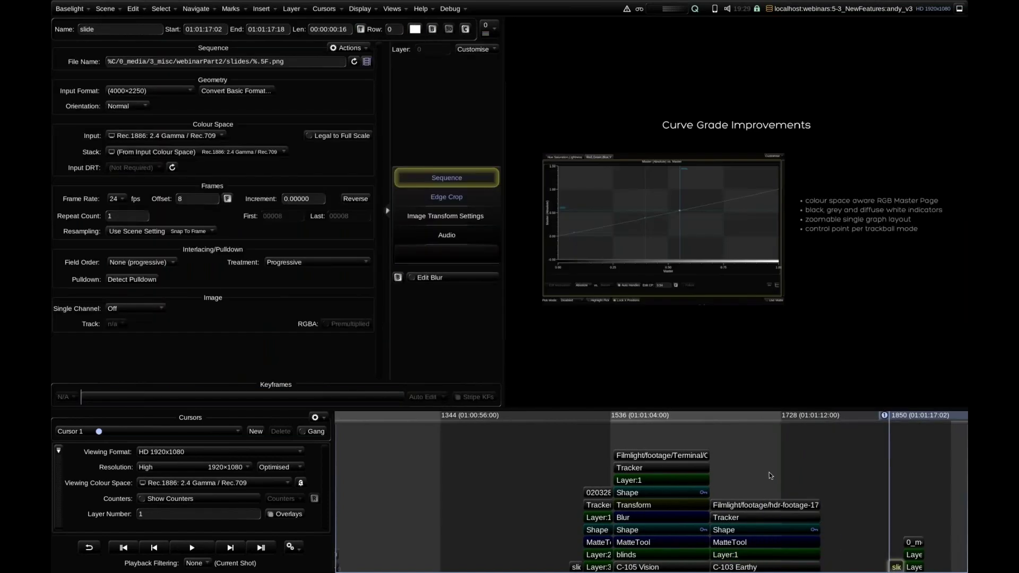
key(f)
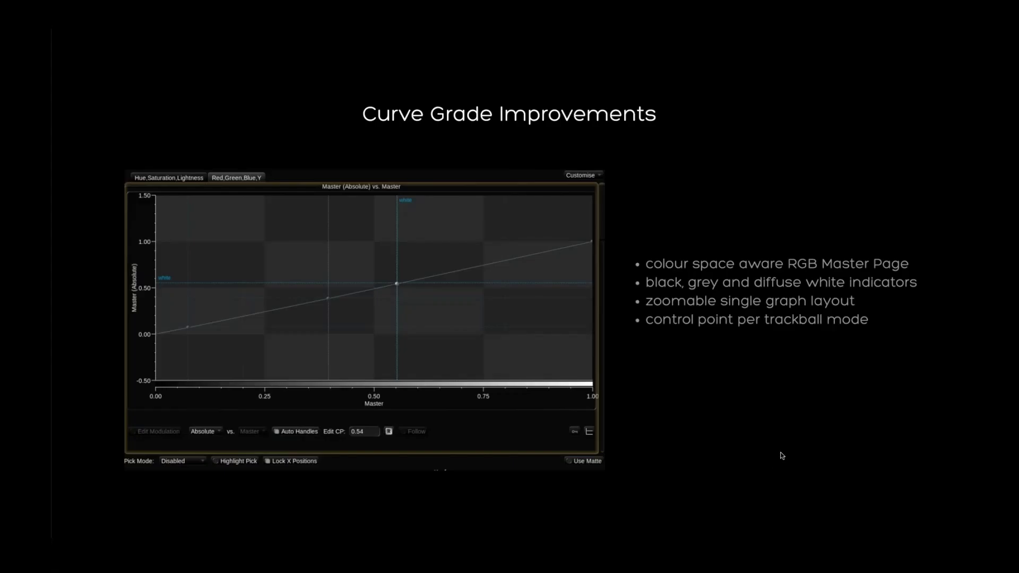
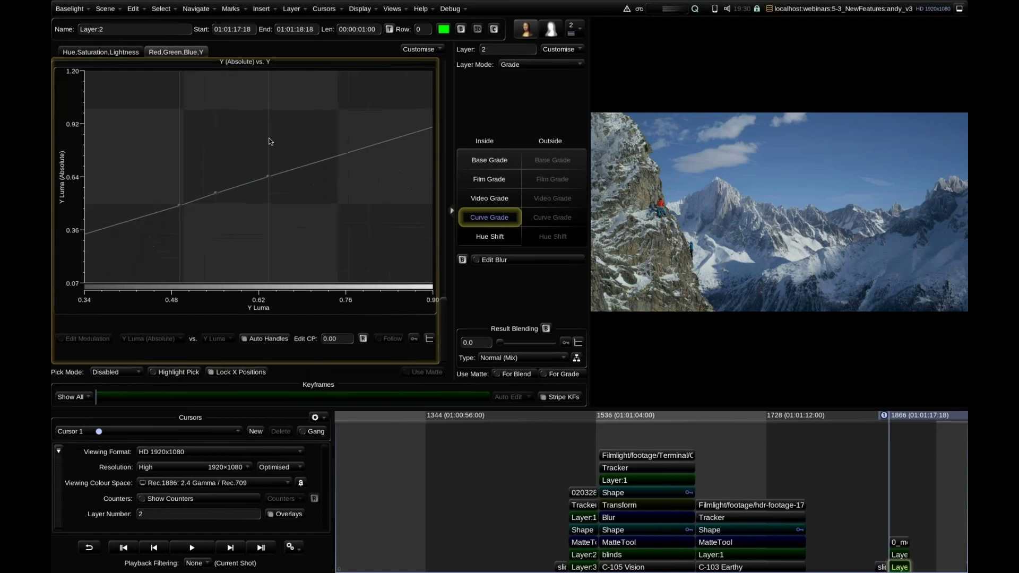
Inspect the Y Luma curve up close and turn off Single Graph Layout and Fit Graph Height To Panel
scroll(281, 147, up, 5)
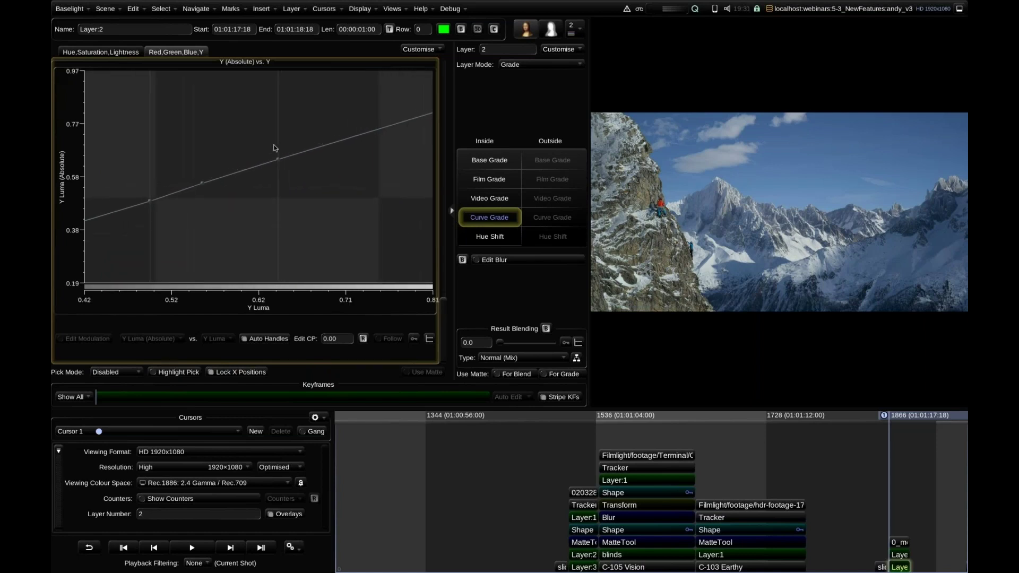
scroll(287, 150, down, 5)
scroll(202, 193, down, 3)
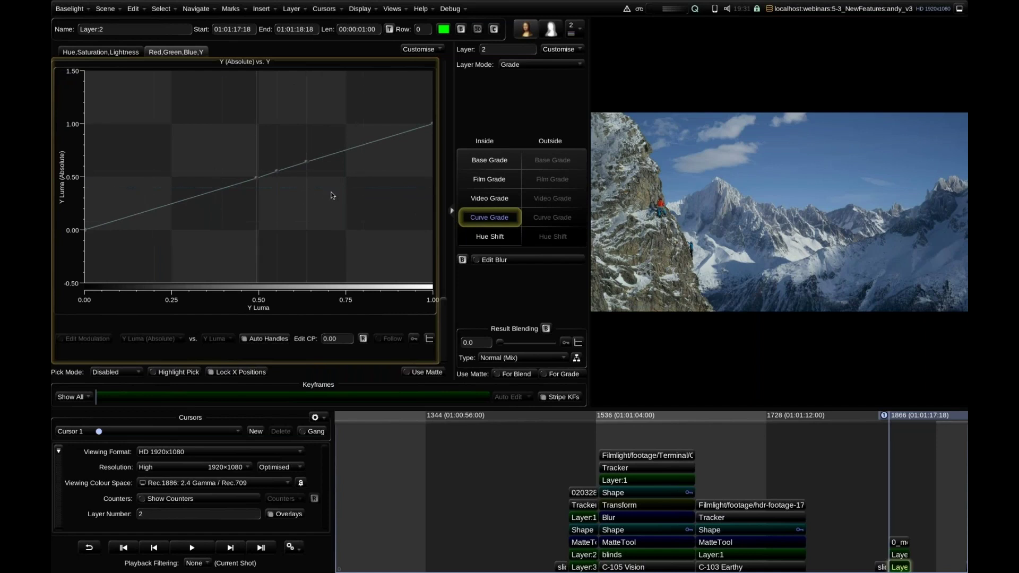
click(430, 50)
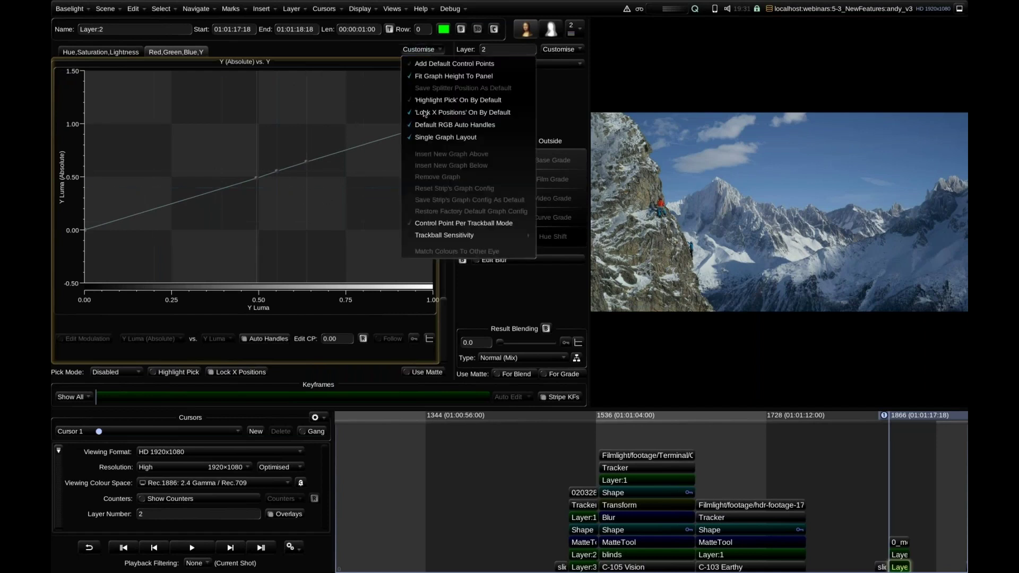
click(434, 137)
click(428, 49)
click(435, 79)
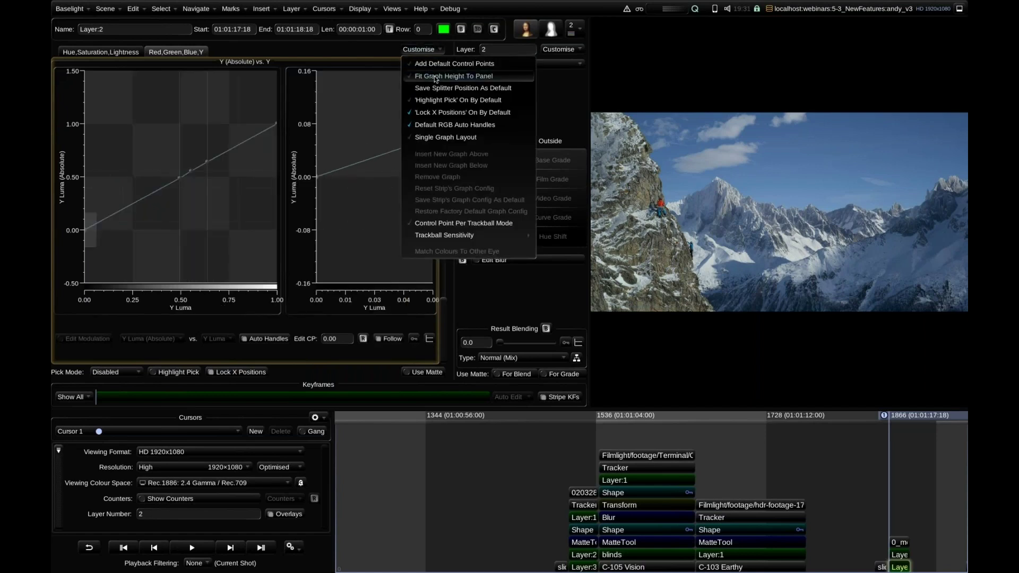
click(236, 212)
Turn Fit Graph Height To Panel and Single Graph Layout back on, ending on the Y Luma graph
click(424, 50)
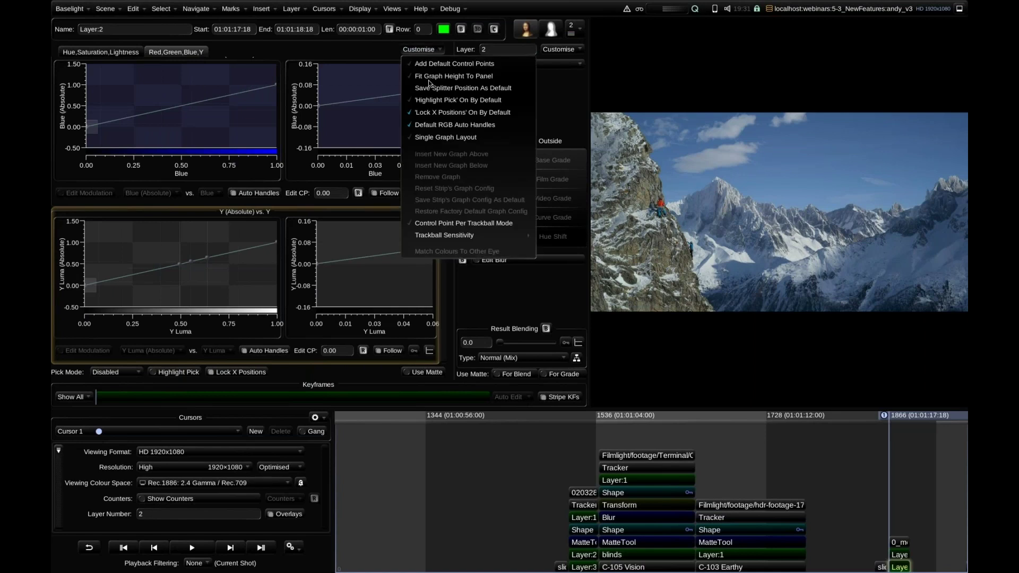
click(434, 74)
click(424, 50)
click(431, 139)
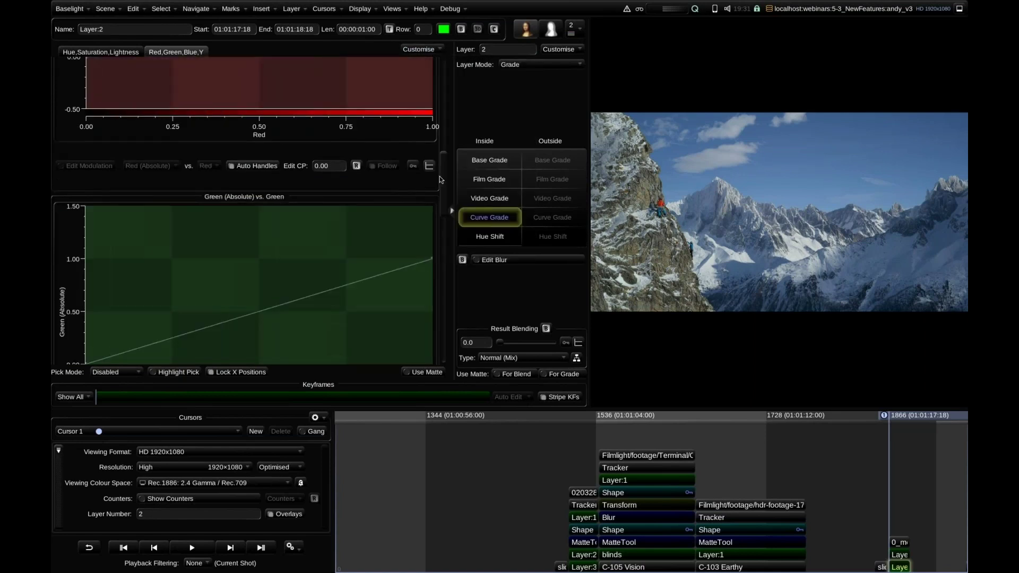
scroll(447, 318, down, 5)
scroll(448, 317, down, 2)
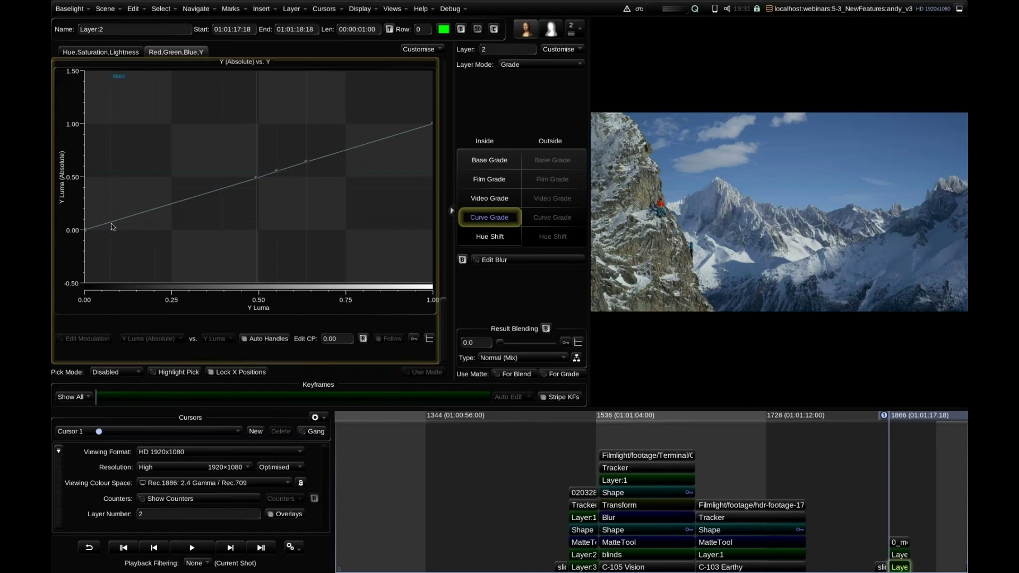
Add a control point at the black indicator of the Y Luma curve, at 0.07, and undo its last move
scroll(659, 439, up, 3)
scroll(660, 441, up, 3)
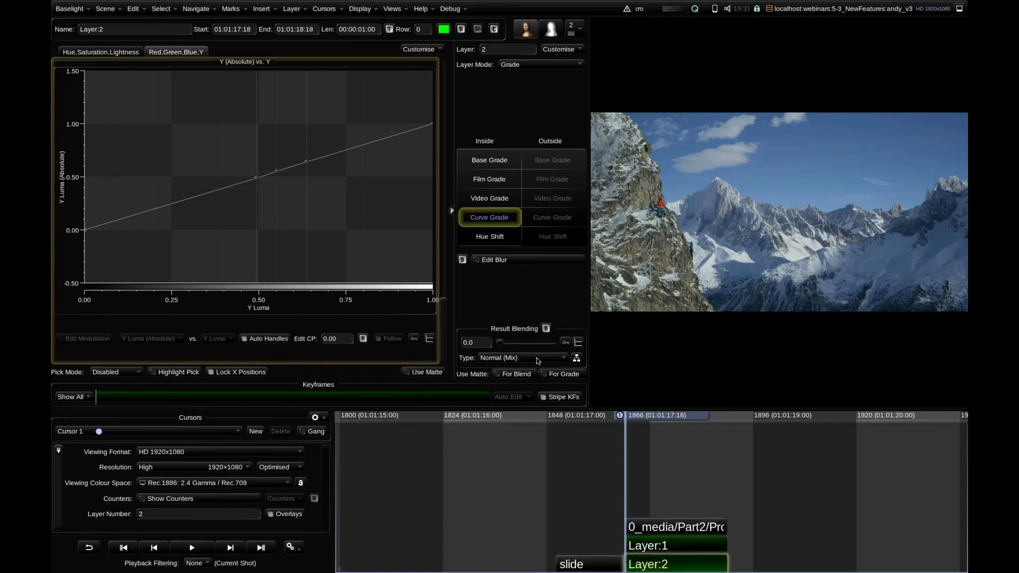
click(110, 223)
mouse_move(86, 233)
mouse_down()
mouse_move(90, 252)
mouse_move(93, 234)
mouse_up()
drag(112, 230, 114, 230)
key(ctrl+z)
Enlarge the image view beside the grade controls and raise the Y Luma curve's white control point to 0.62
click(452, 211)
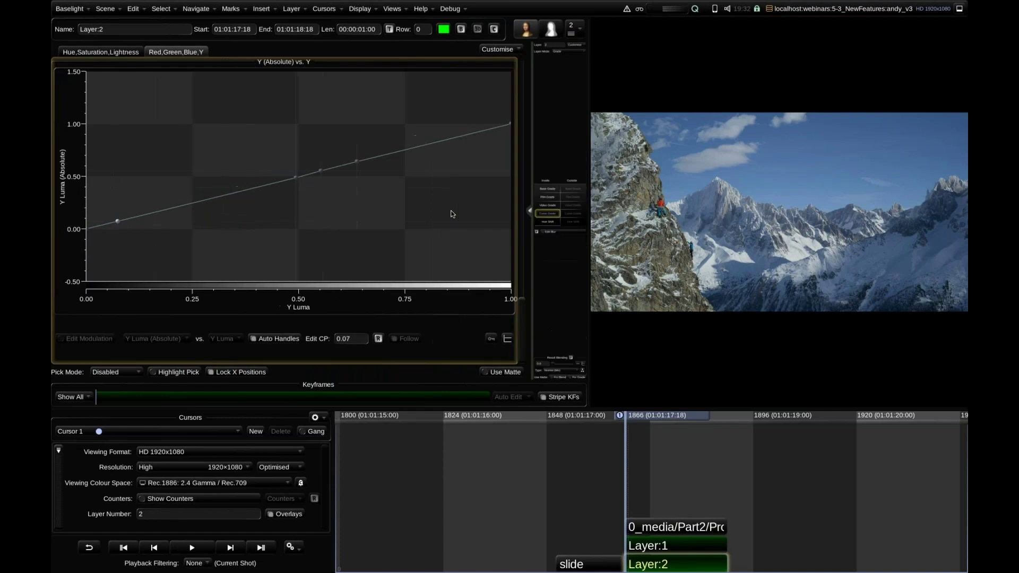
drag(536, 211, 485, 211)
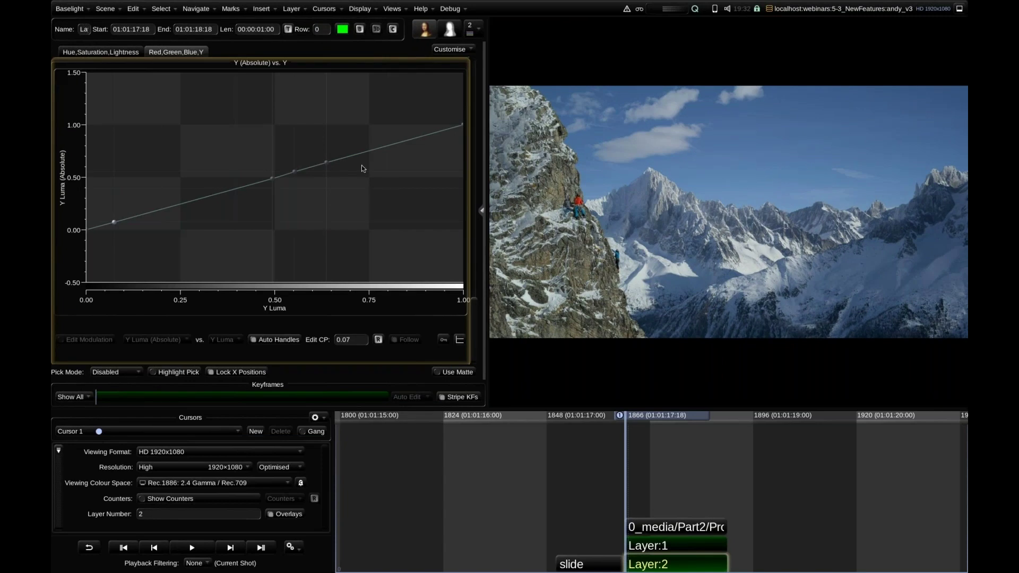
drag(295, 170, 320, 149)
scroll(297, 175, up, 8)
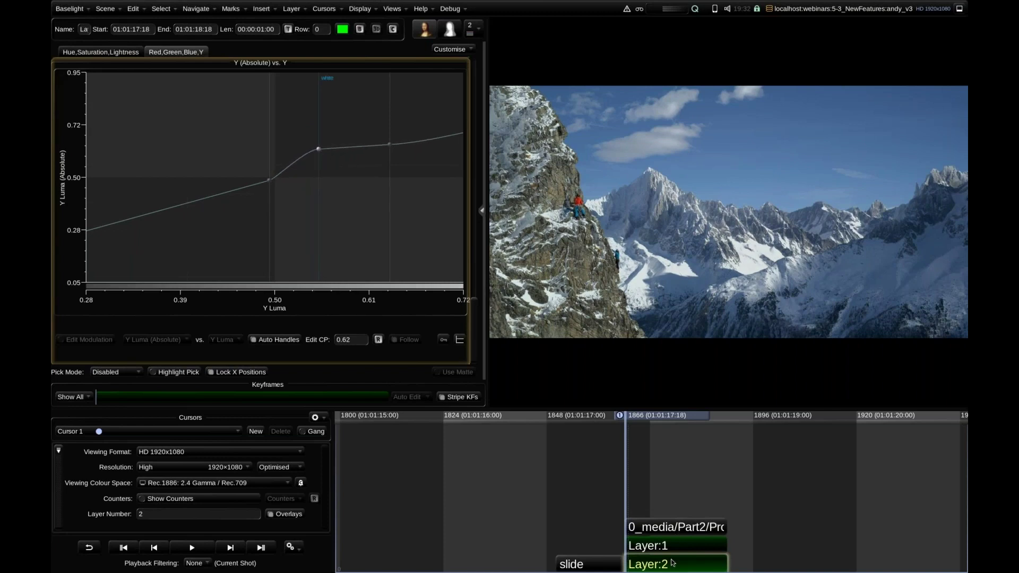
Open the scene settings and set the working colour space to RED: Log3G10 / REDWideGamutRGB
click(392, 9)
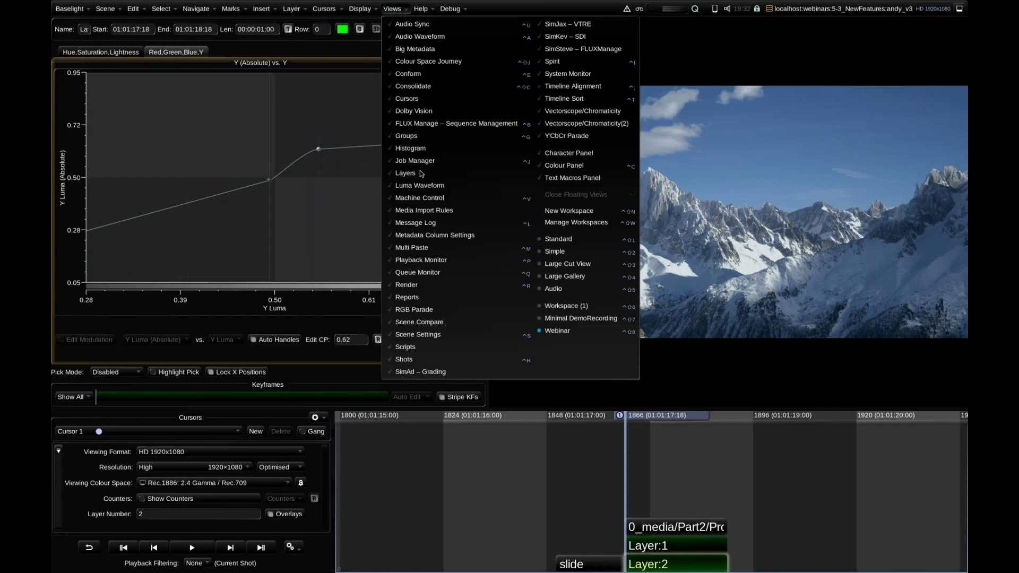
click(419, 336)
click(461, 284)
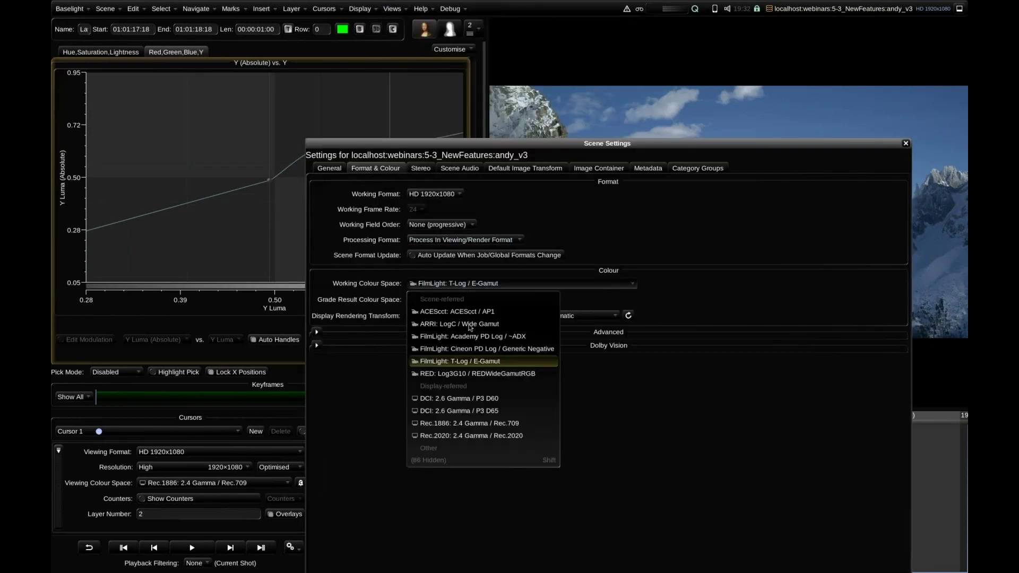
click(469, 373)
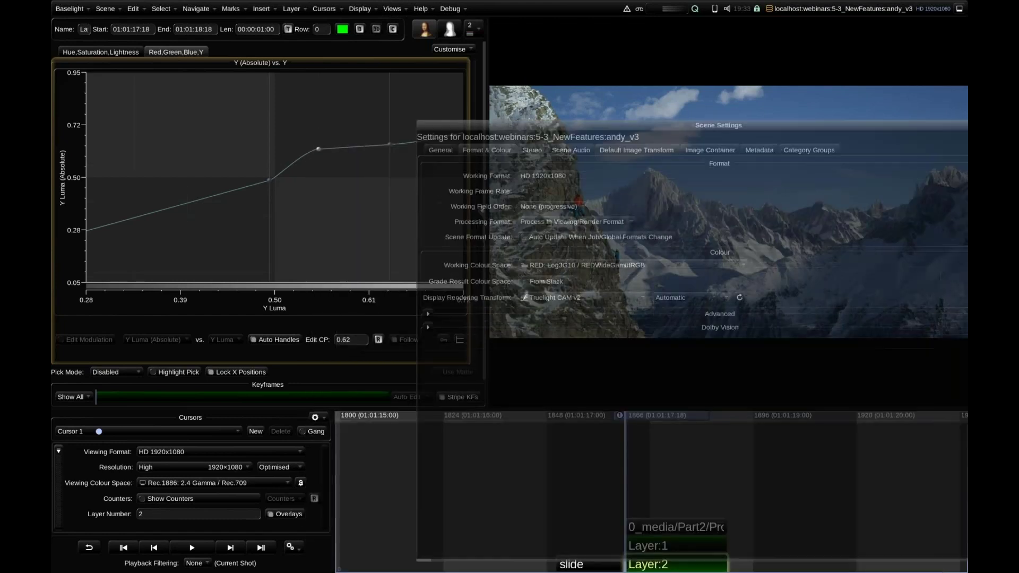
Move the scene settings clear of the curve graph and set the working colour space to FilmLight: T-Log / E-Gamut
drag(500, 125, 568, 73)
click(624, 214)
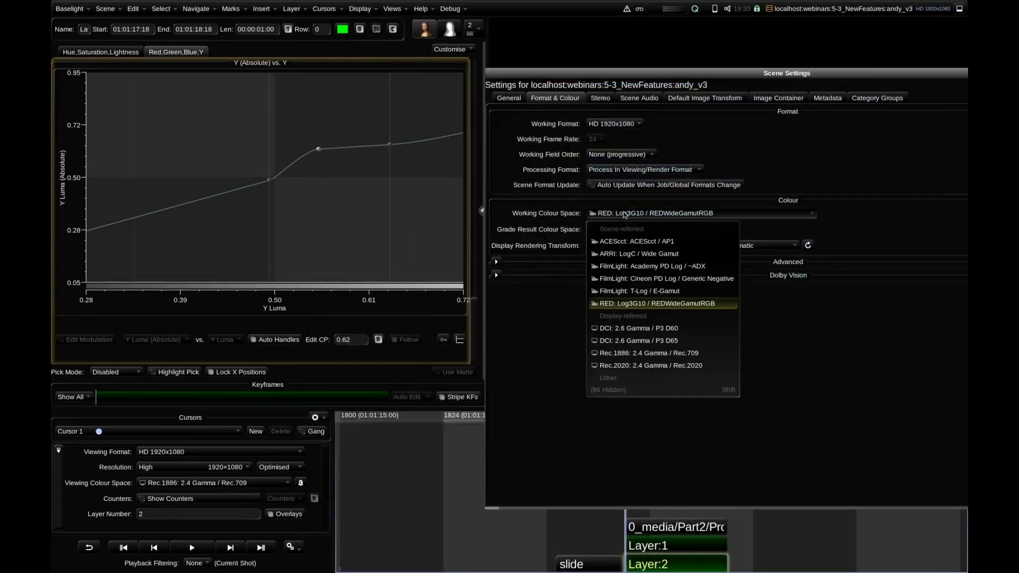
click(618, 292)
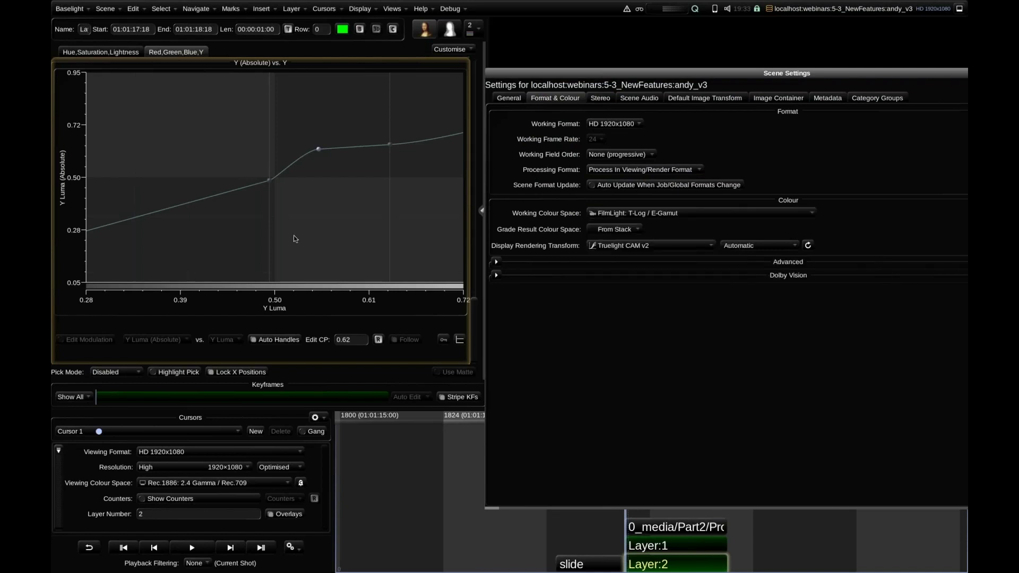
Set the working colour space back to RED: Log3G10 / REDWideGamutRGB and close the scene settings
click(621, 216)
click(624, 304)
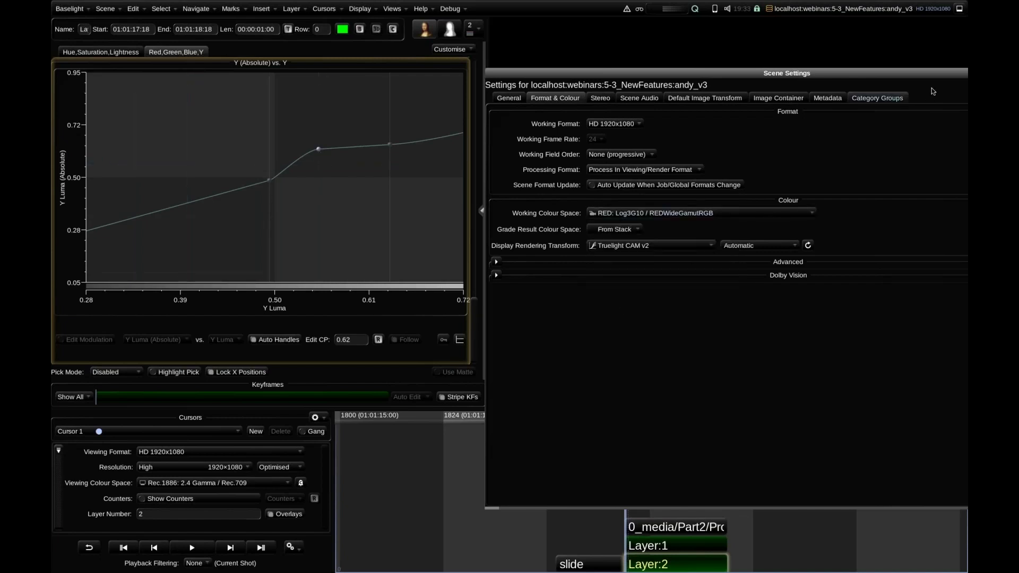
drag(818, 86, 657, 112)
key(Escape)
Lower the Y Luma curve's white control point in two stages, to 0.60 and 0.56, checking the snow in the image
scroll(380, 210, down, 5)
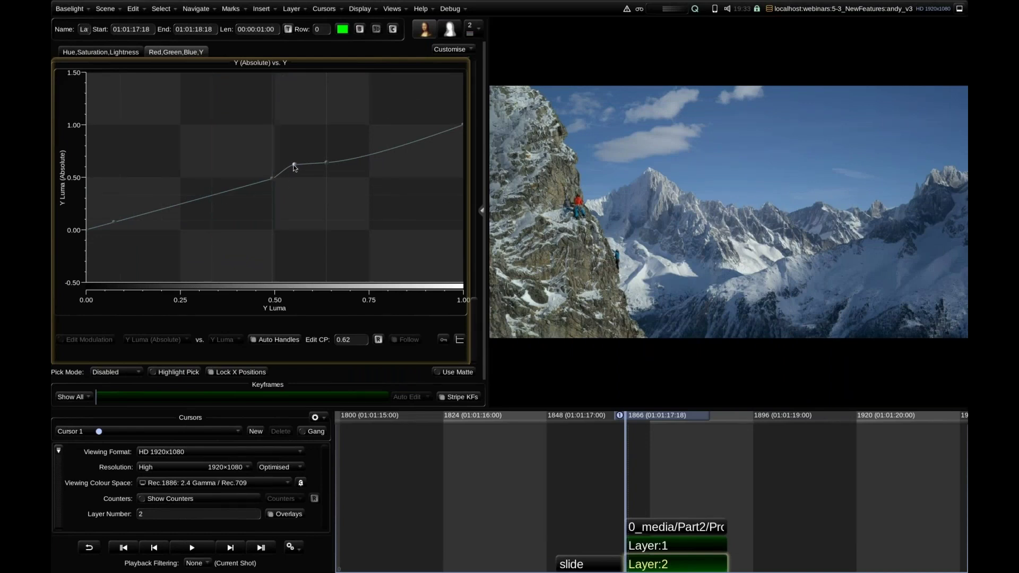
drag(293, 166, 293, 170)
scroll(342, 167, up, 5)
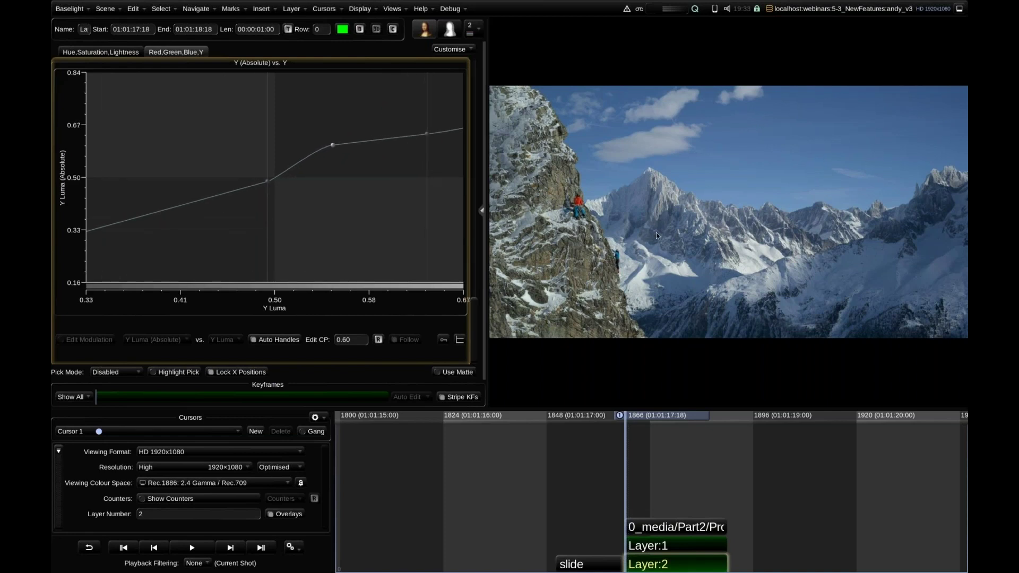
scroll(664, 230, up, 5)
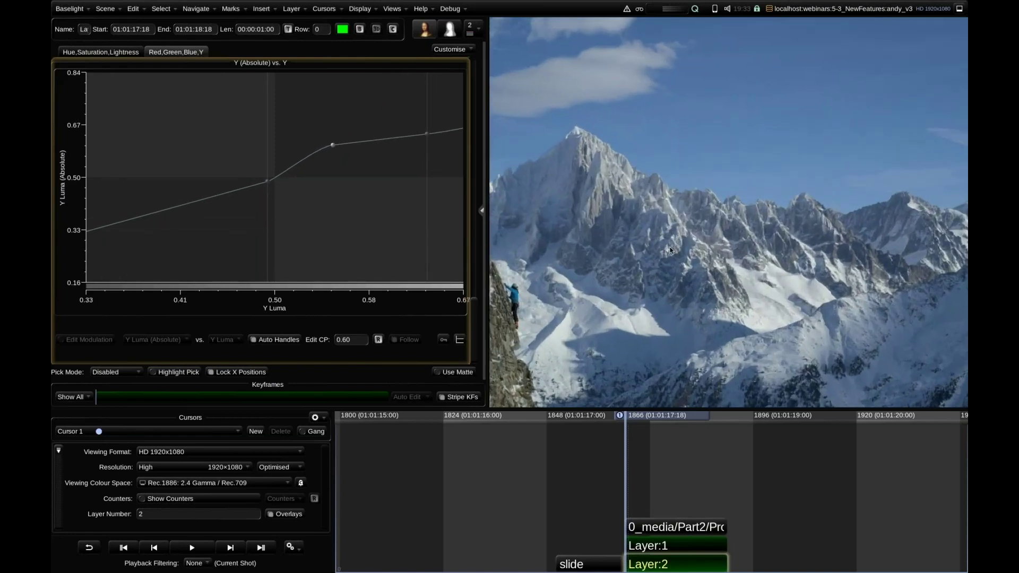
mouse_move(333, 146)
mouse_down()
mouse_move(332, 159)
mouse_move(332, 134)
mouse_move(333, 161)
mouse_up()
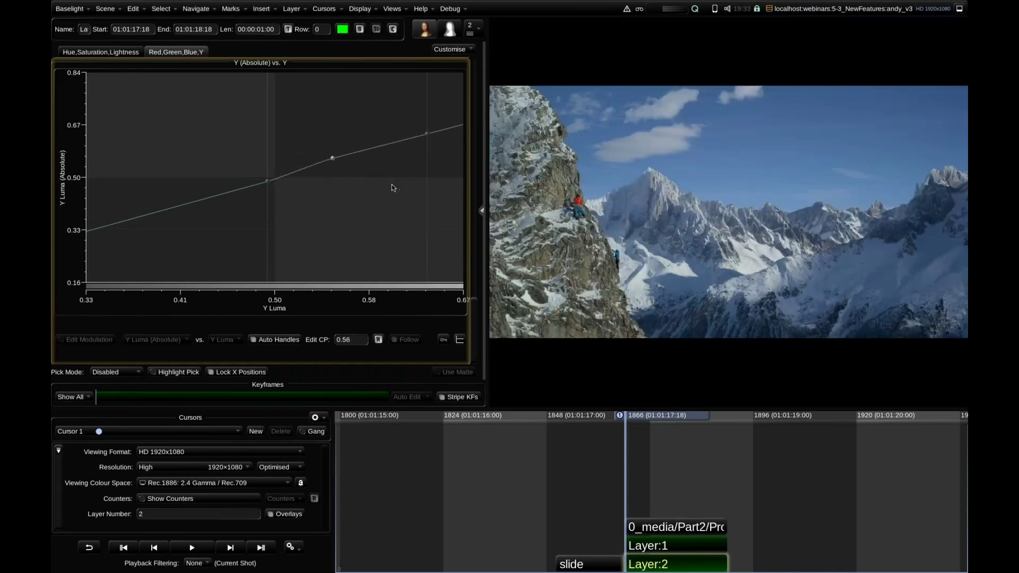
Unlock the X positions, shift the curve's three upper control points together toward the shadows, and raise the middle one to 0.57
scroll(302, 197, down, 3)
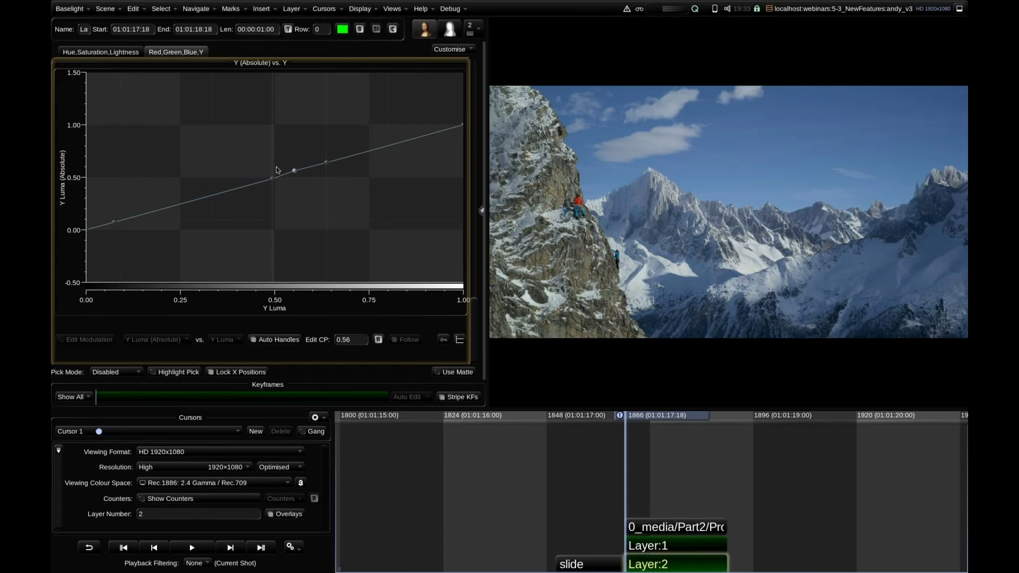
drag(342, 139, 275, 179)
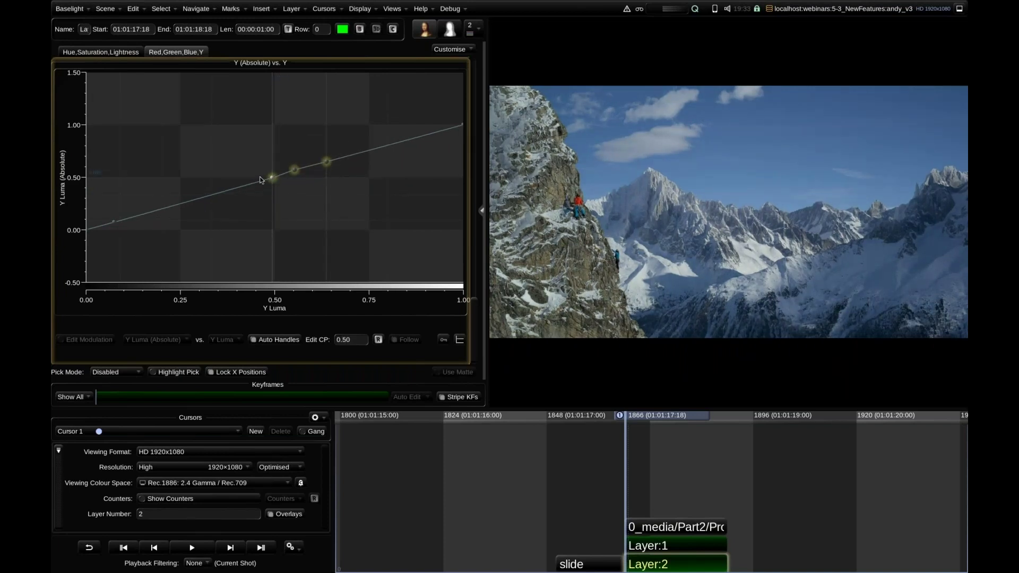
click(221, 373)
drag(272, 177, 250, 183)
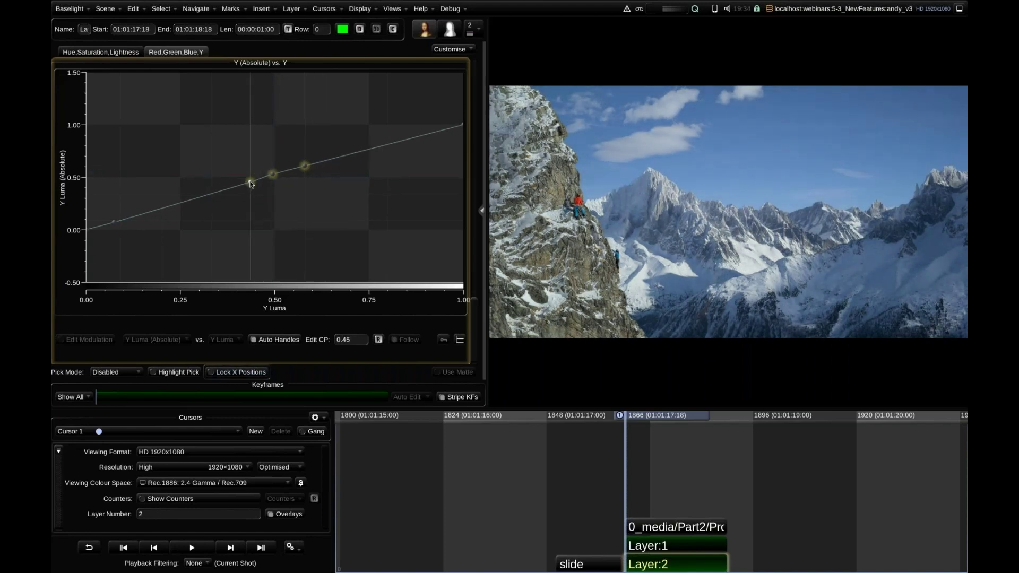
click(272, 175)
drag(271, 168, 275, 171)
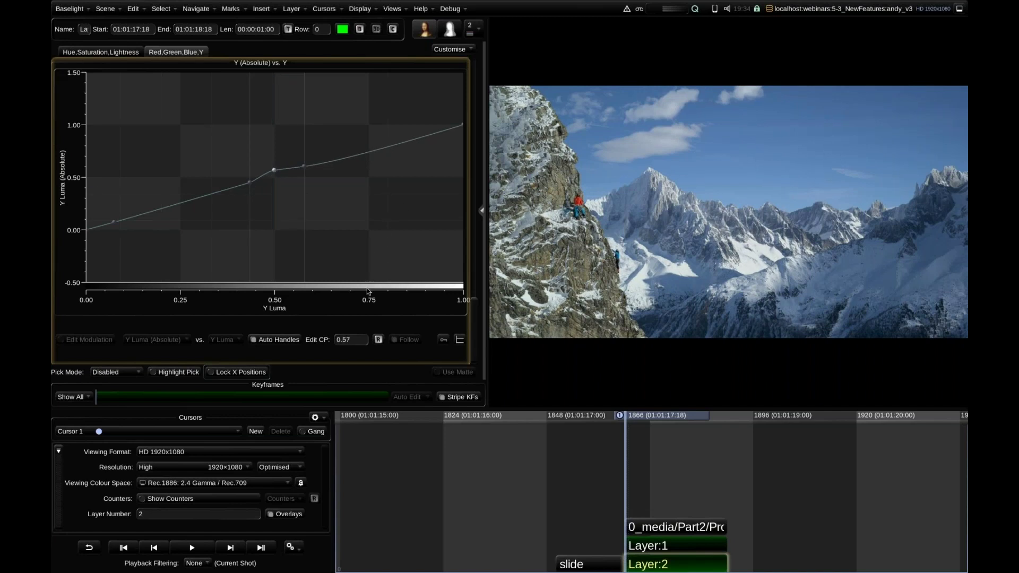
Go to the Q and A slide, show it full screen, and switch to GoToMeeting
key(Down)
key(Down)
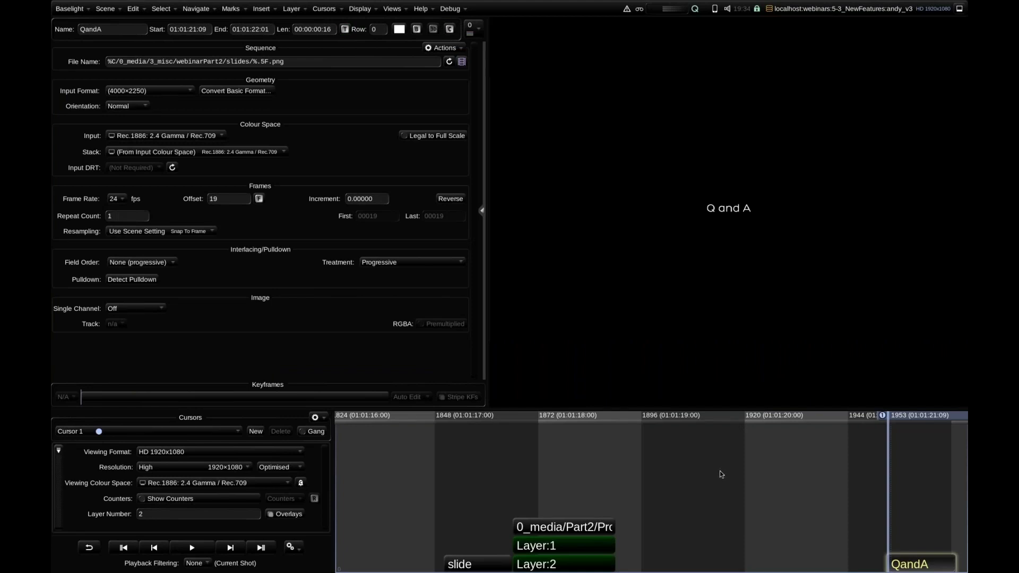
key(f)
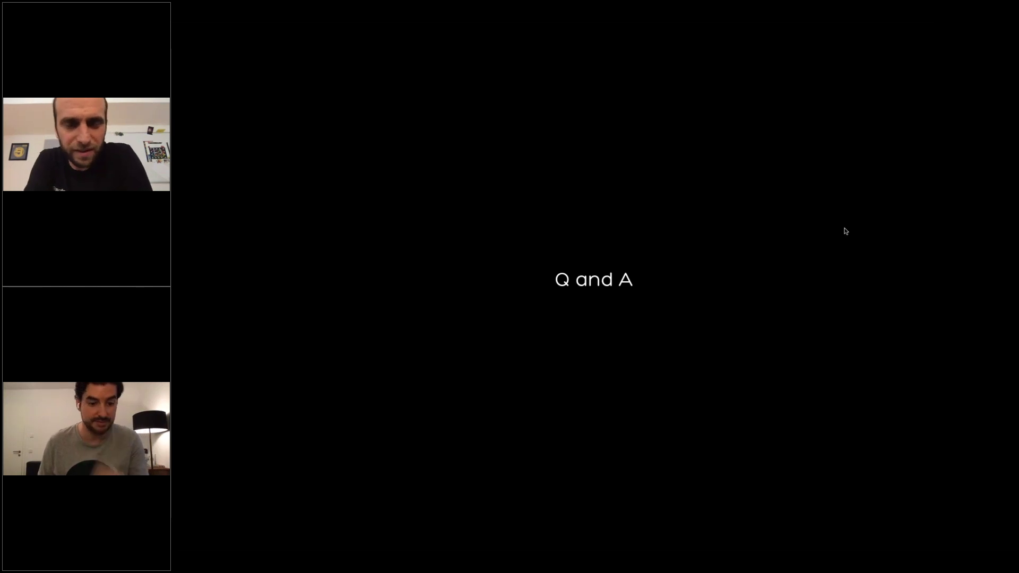
key(super+Tab)
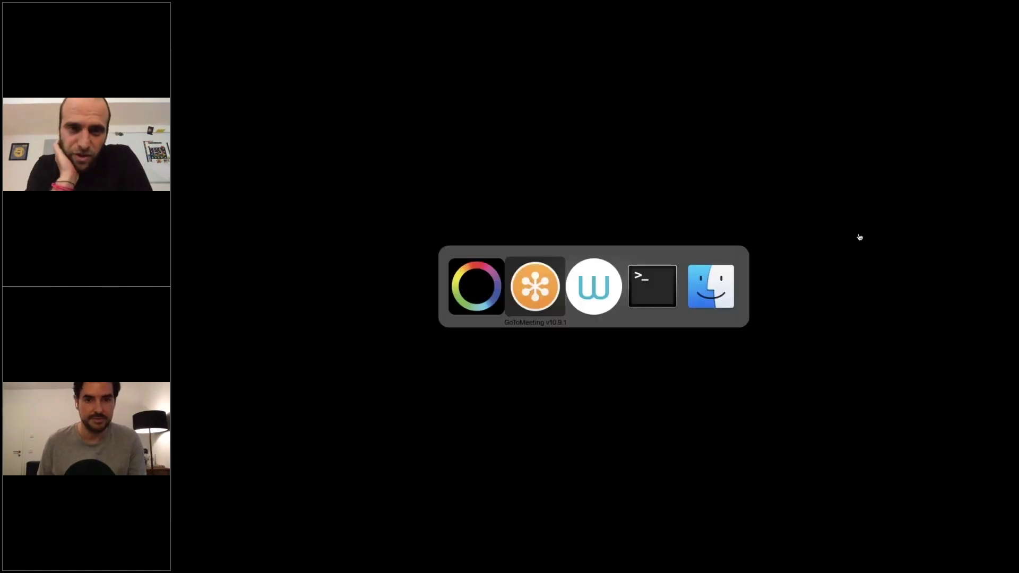
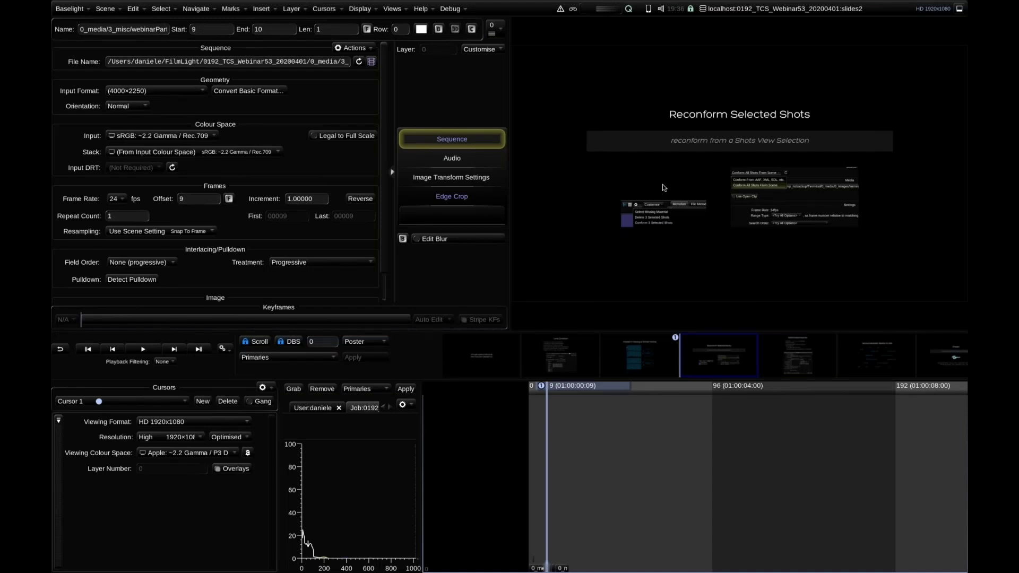
Switch to the demo_53_newFeatures scene and load the recent FilmLightSync Terminal cut.edl as the source of a new conform
click(754, 11)
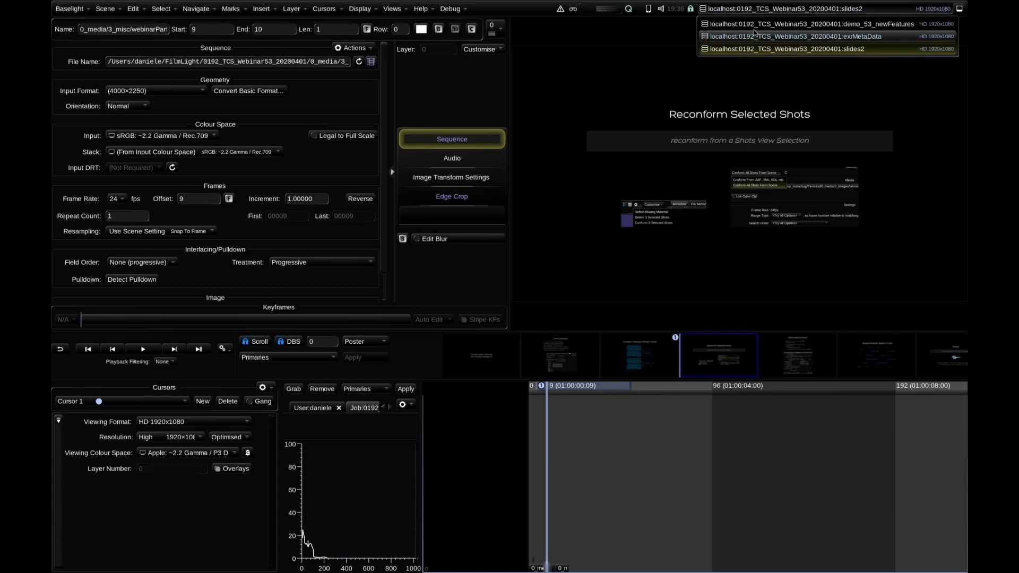
click(754, 24)
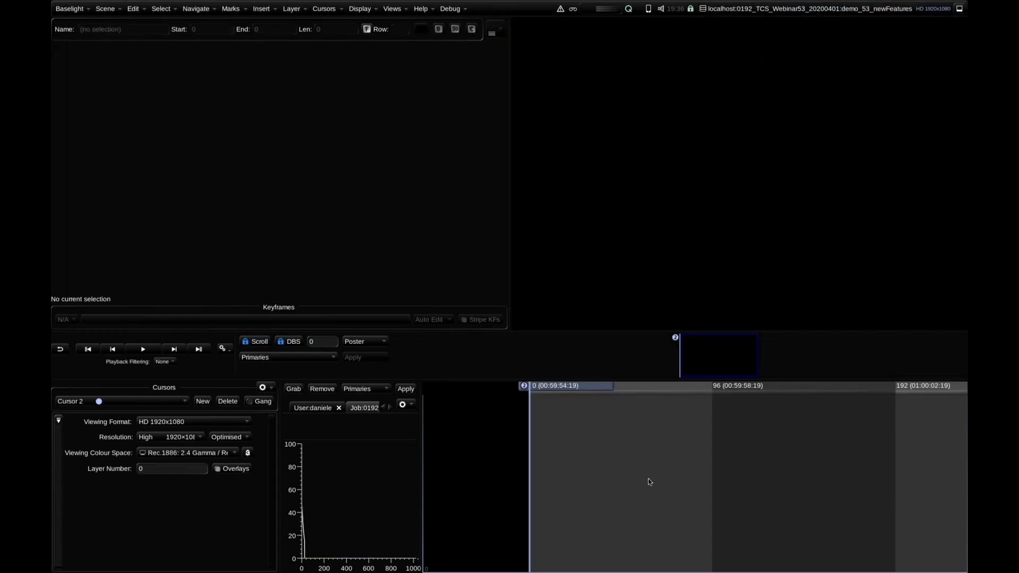
click(105, 9)
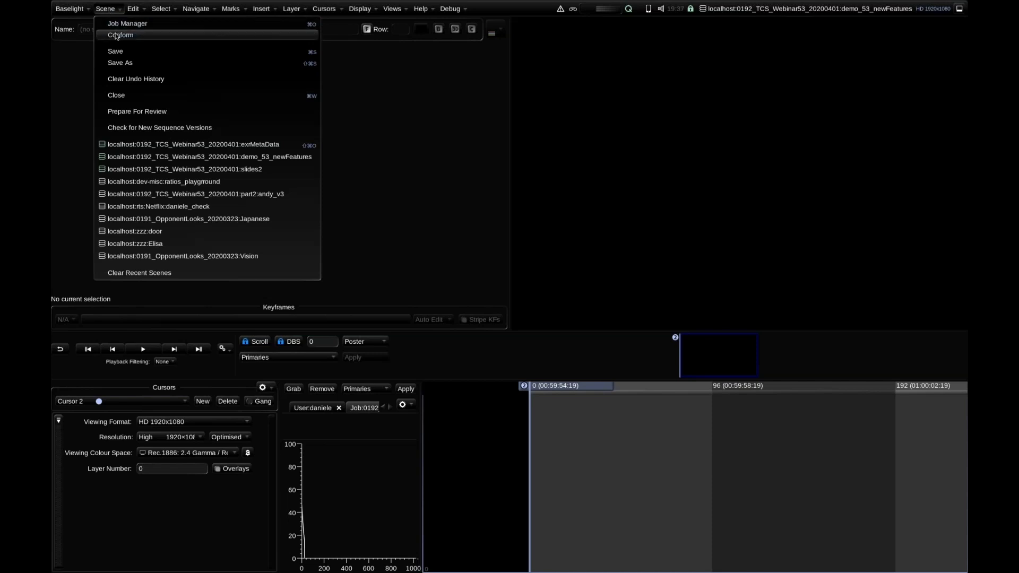
click(116, 36)
drag(251, 172, 556, 131)
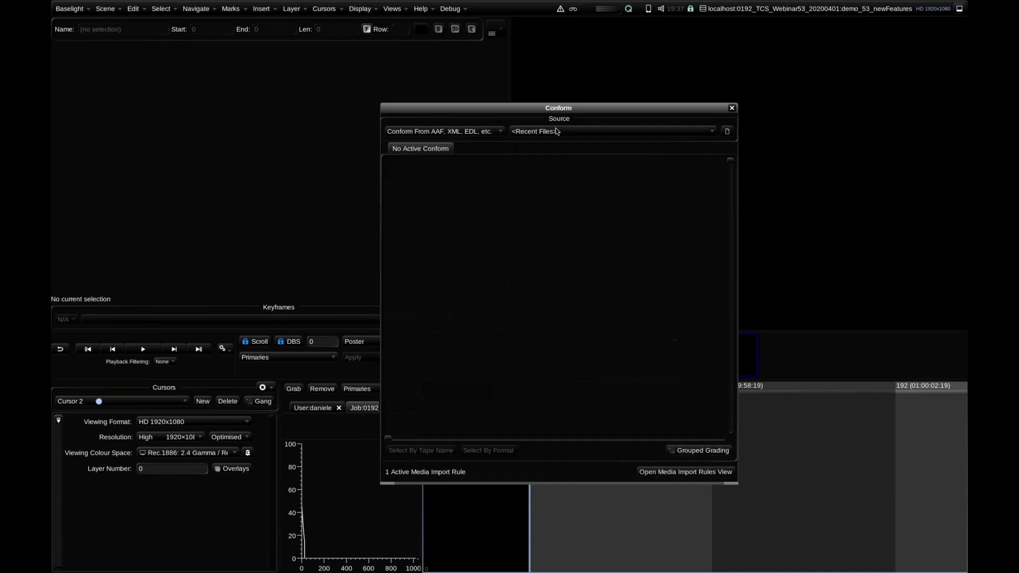
click(567, 130)
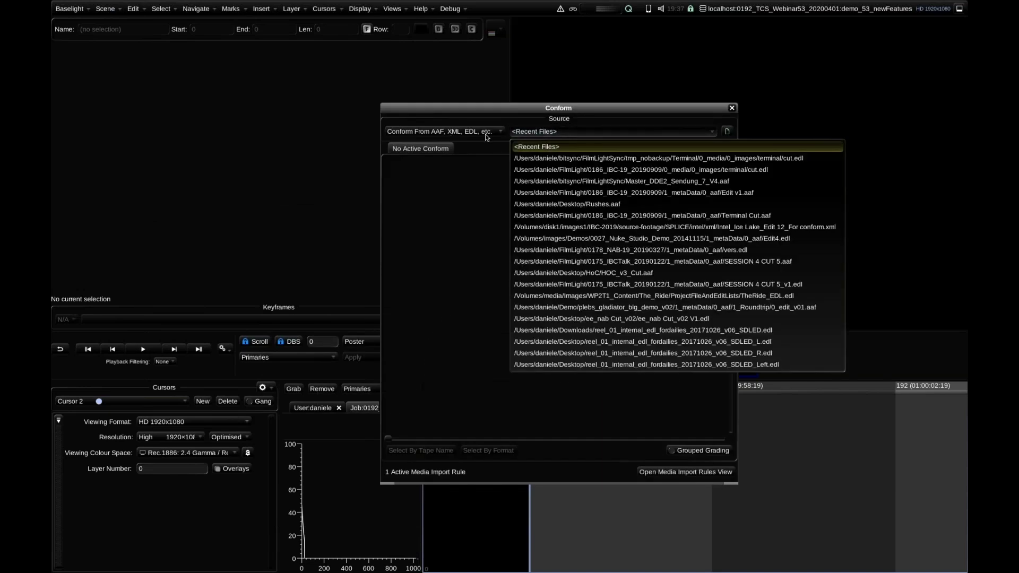
click(566, 157)
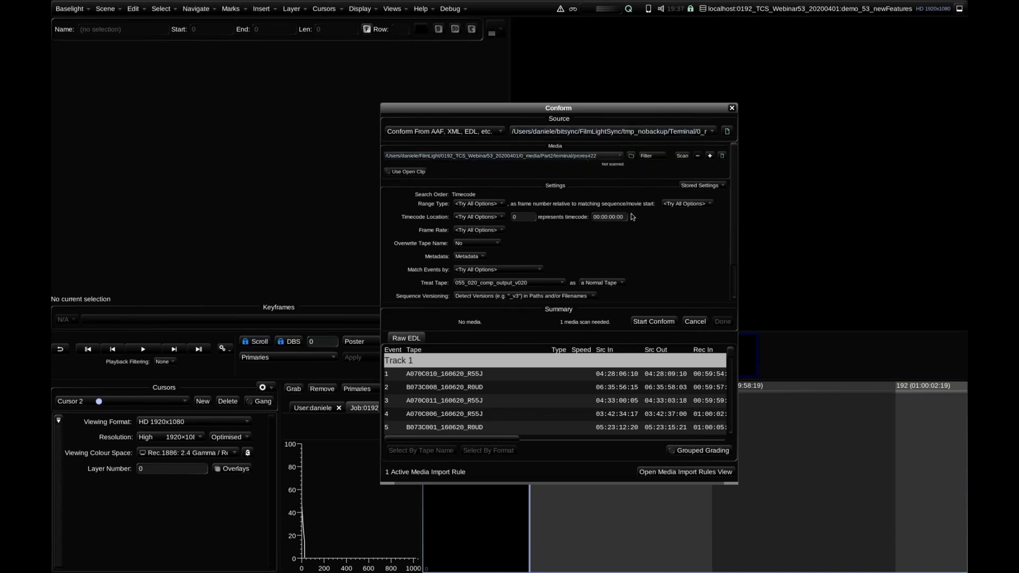
Conform the EDL against the prores422 media, change the scene's container to the 0192_TCS_Webinar53_20200401 folder, and close the Conform view
click(661, 320)
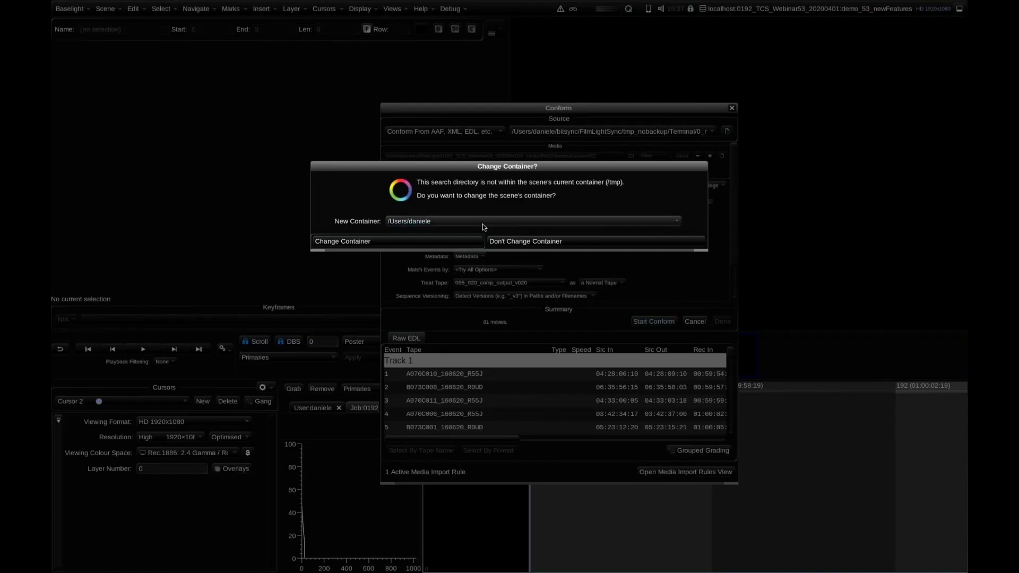
drag(517, 165, 515, 192)
click(422, 244)
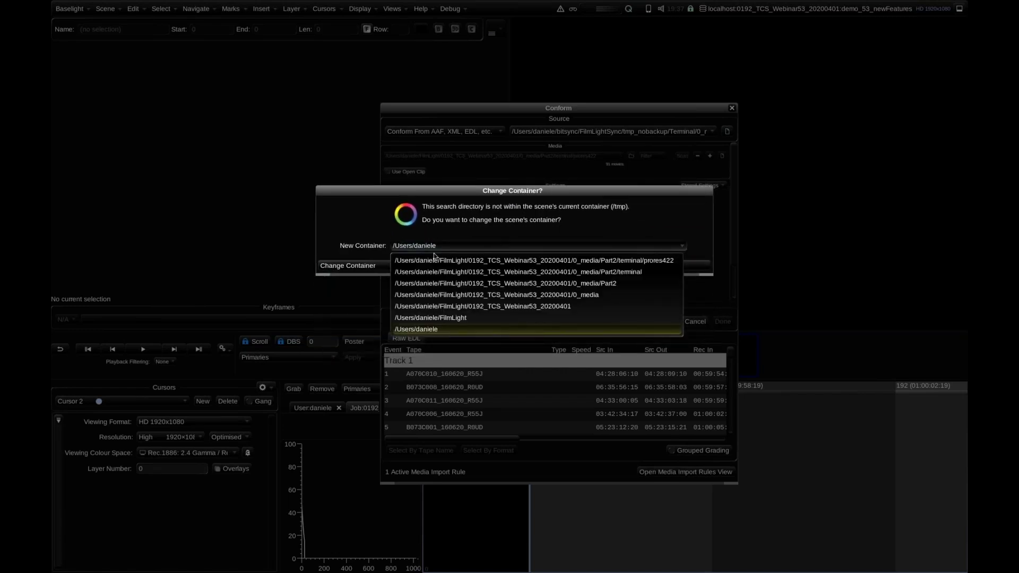
click(479, 306)
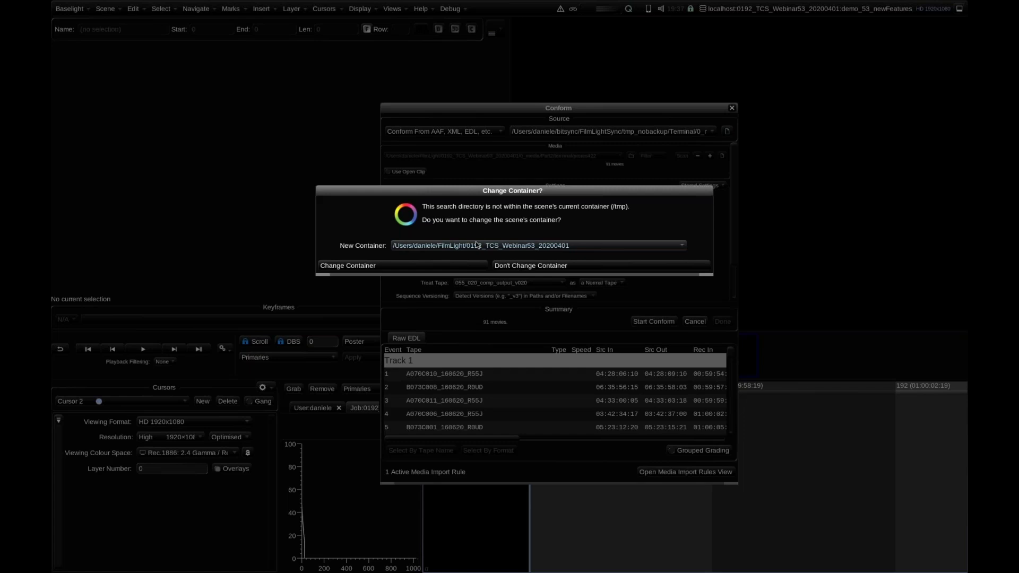
click(403, 266)
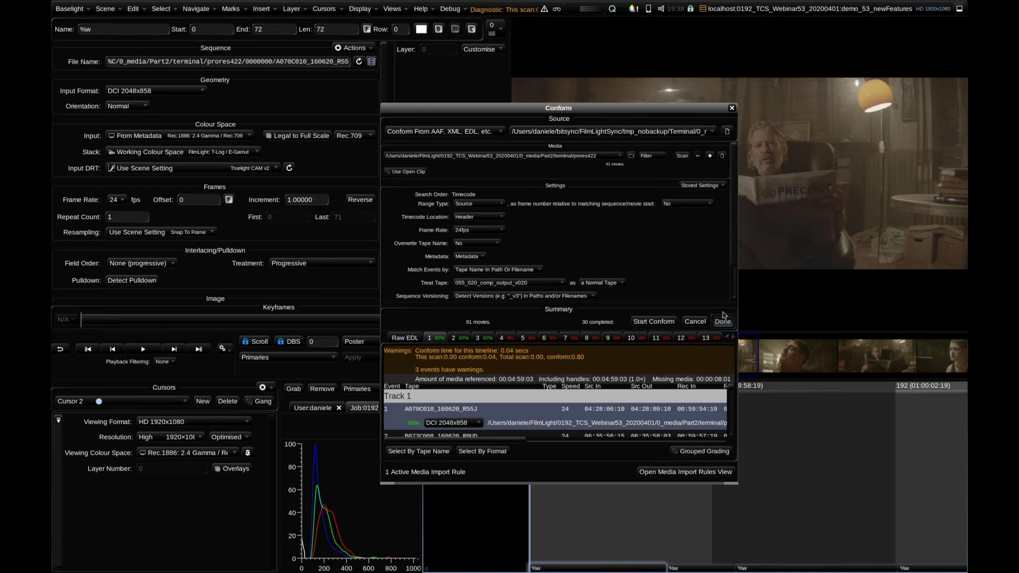
click(731, 108)
Scrub through the whole conformed timeline to check for shots with missing media
scroll(657, 482, down, 3)
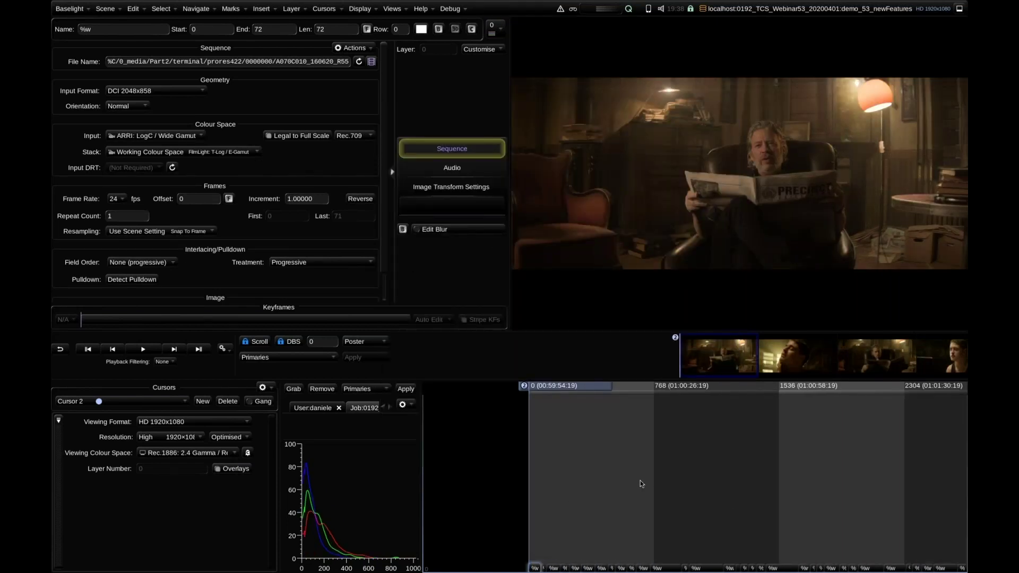
drag(586, 392, 788, 392)
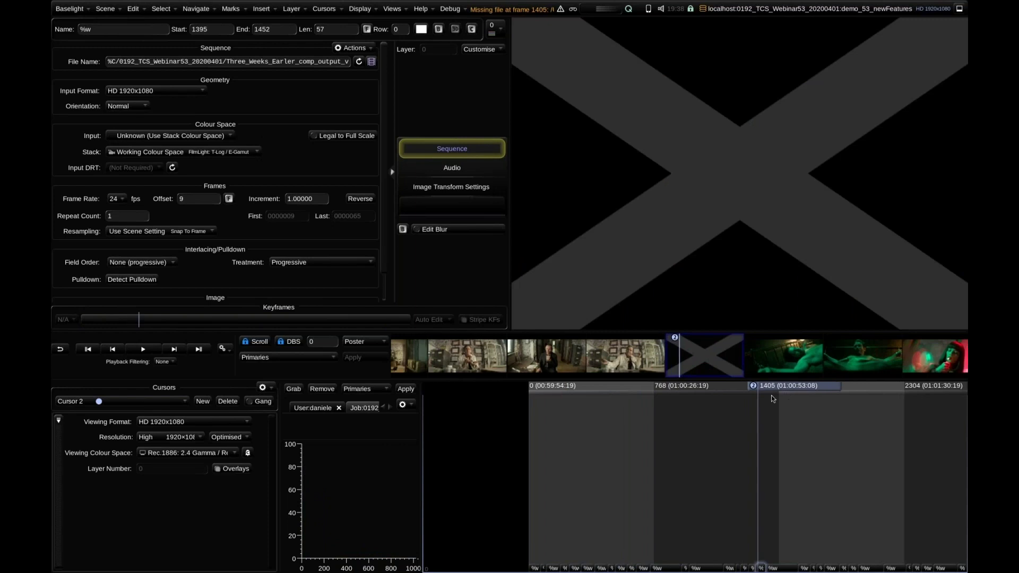
mouse_move(714, 392)
mouse_down()
mouse_move(779, 391)
mouse_move(701, 391)
mouse_up()
Show the Shots view and look through the list of conformed shots for missing thumbnails
click(392, 9)
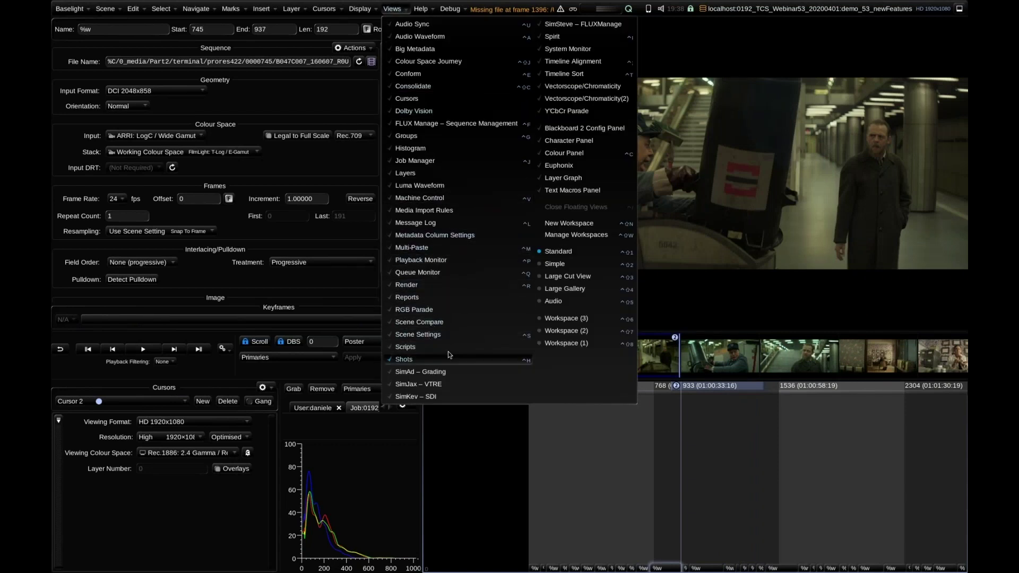
click(427, 360)
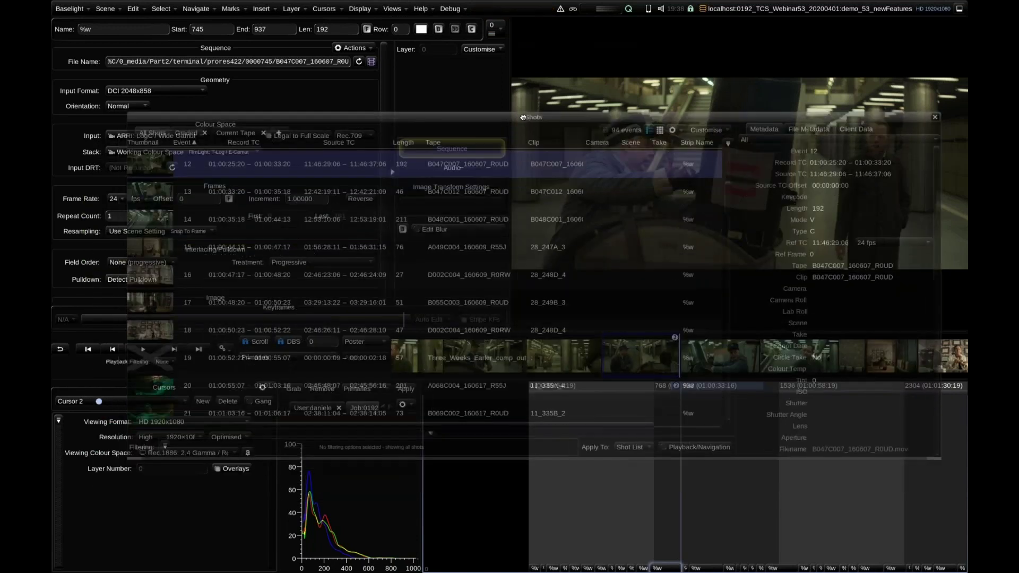
scroll(379, 253, down, 3)
scroll(380, 253, up, 2)
scroll(378, 254, down, 5)
scroll(379, 253, up, 3)
scroll(435, 227, up, 4)
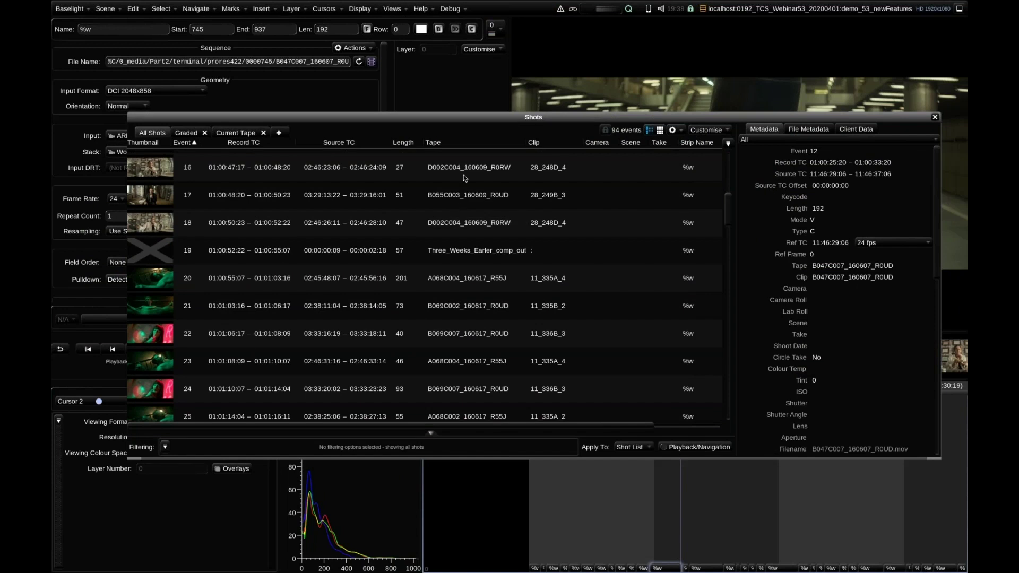
scroll(435, 228, down, 4)
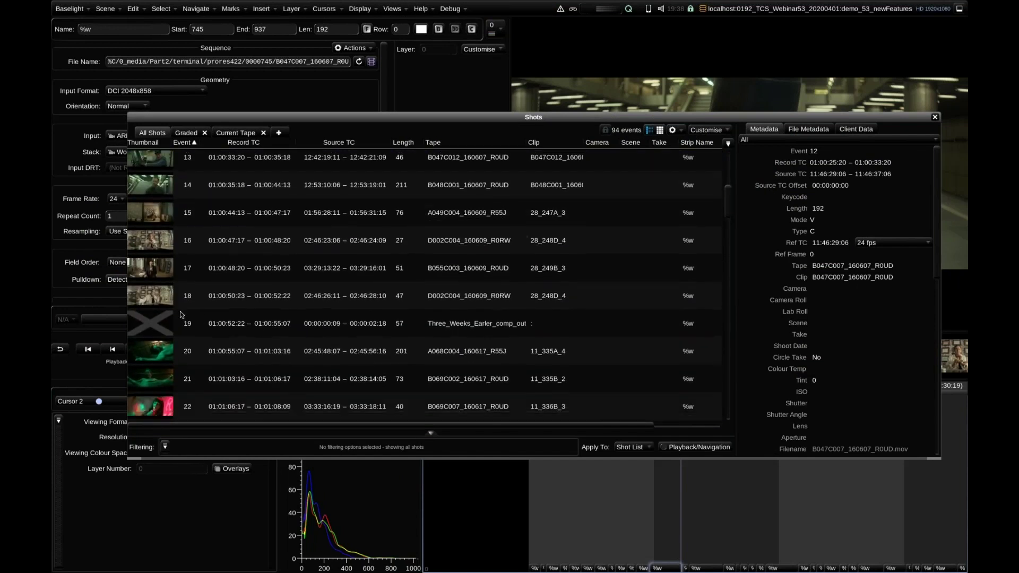
scroll(360, 271, down, 4)
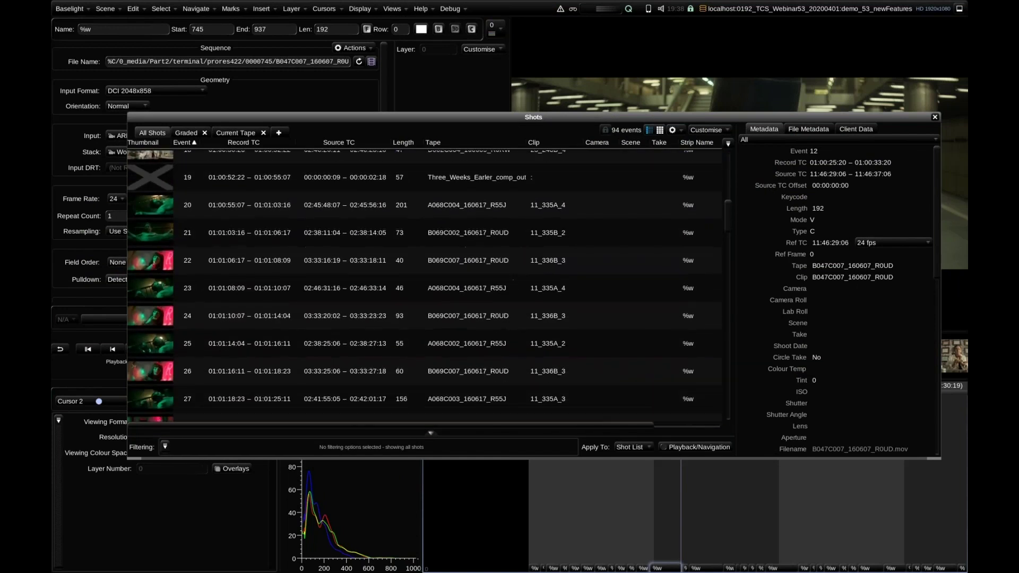
scroll(360, 271, up, 10)
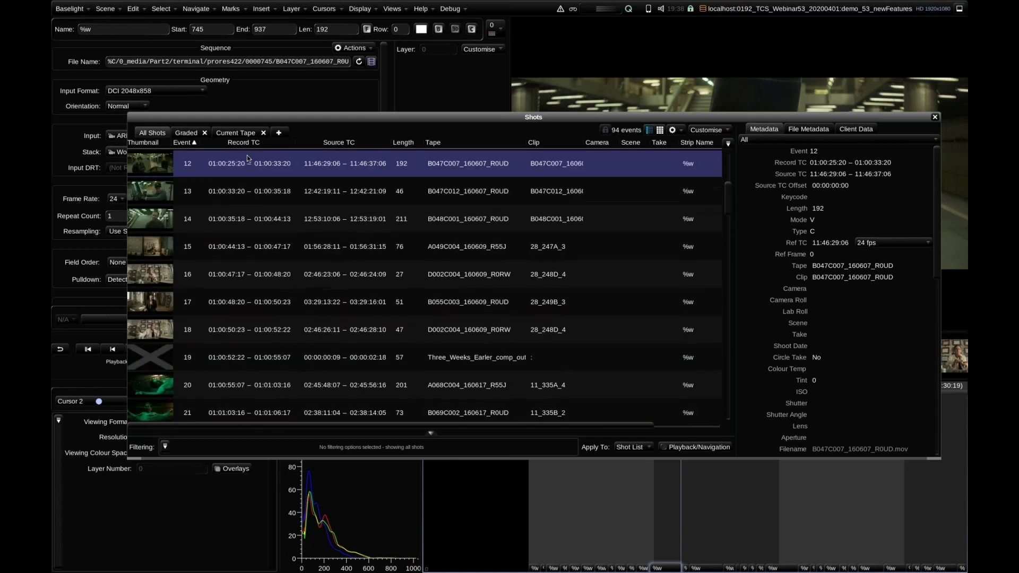
Select all shots with missing material in the Shots view and check the selection throughout the list
right_click(240, 380)
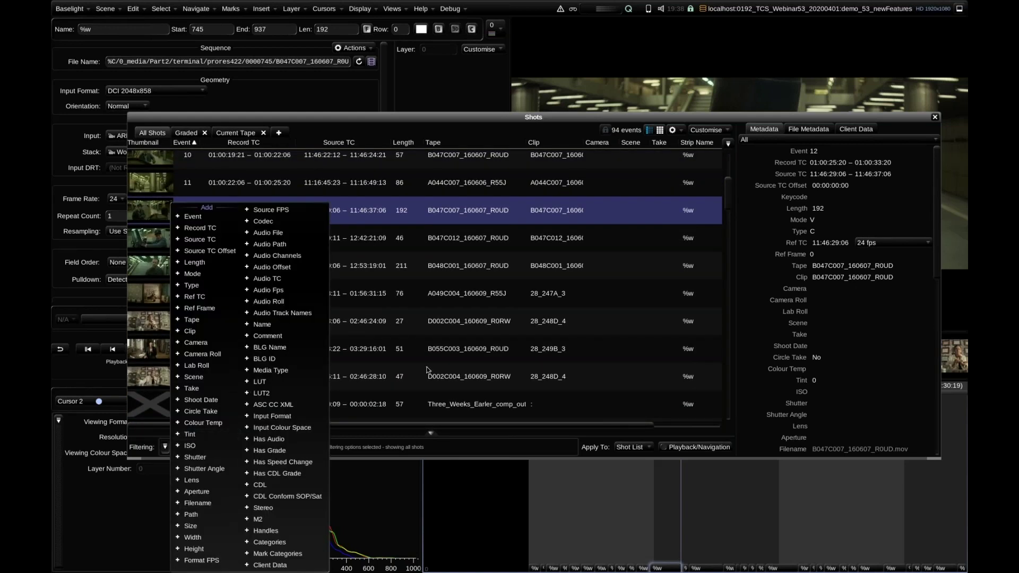
click(672, 130)
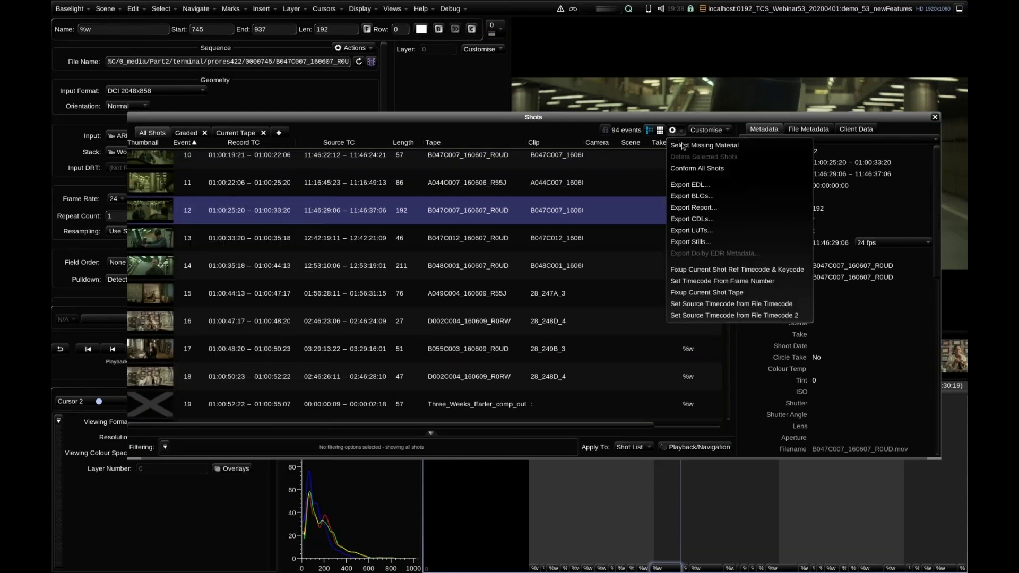
click(683, 146)
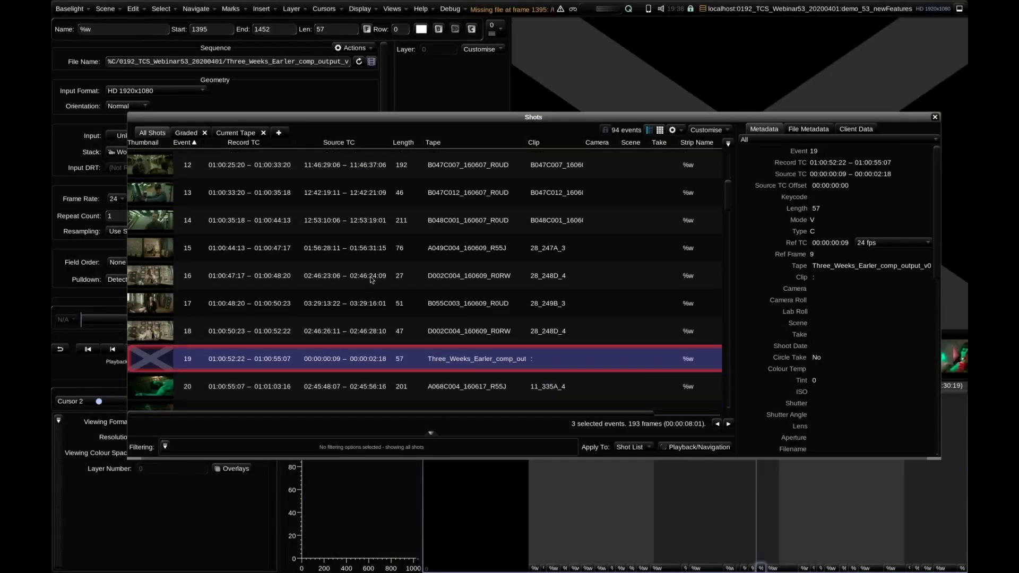
scroll(371, 280, down, 10)
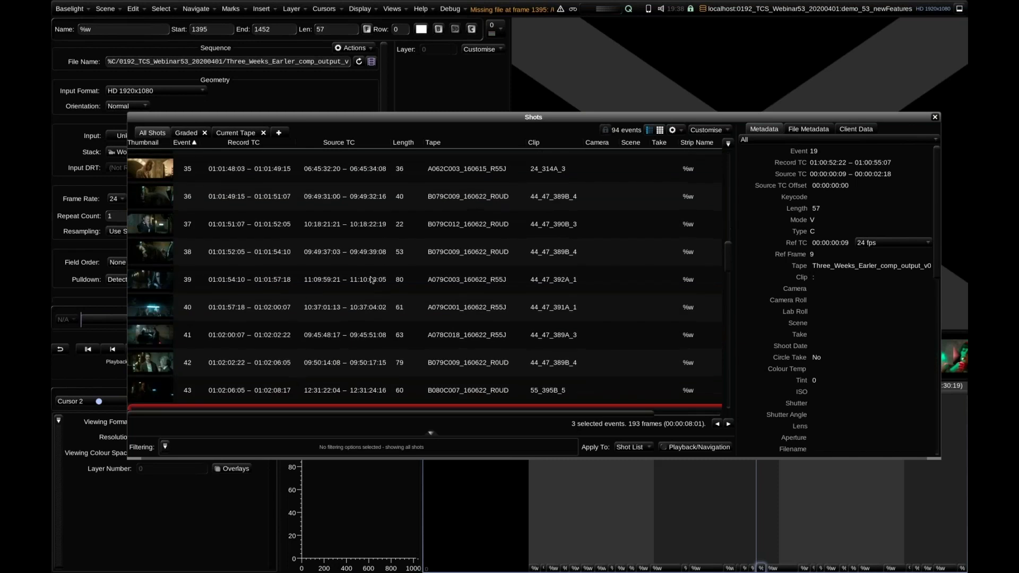
scroll(370, 280, down, 4)
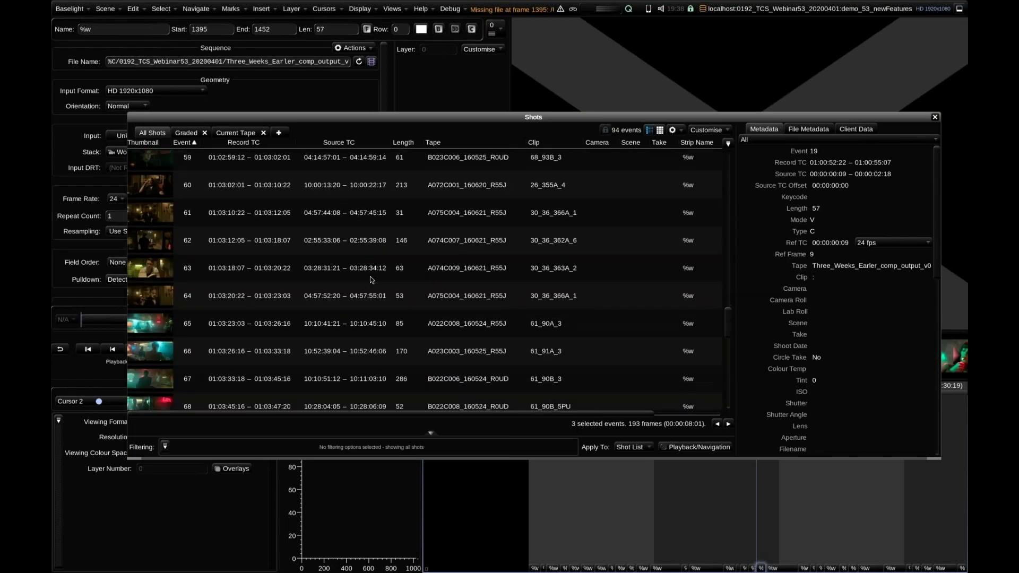
scroll(424, 279, up, 15)
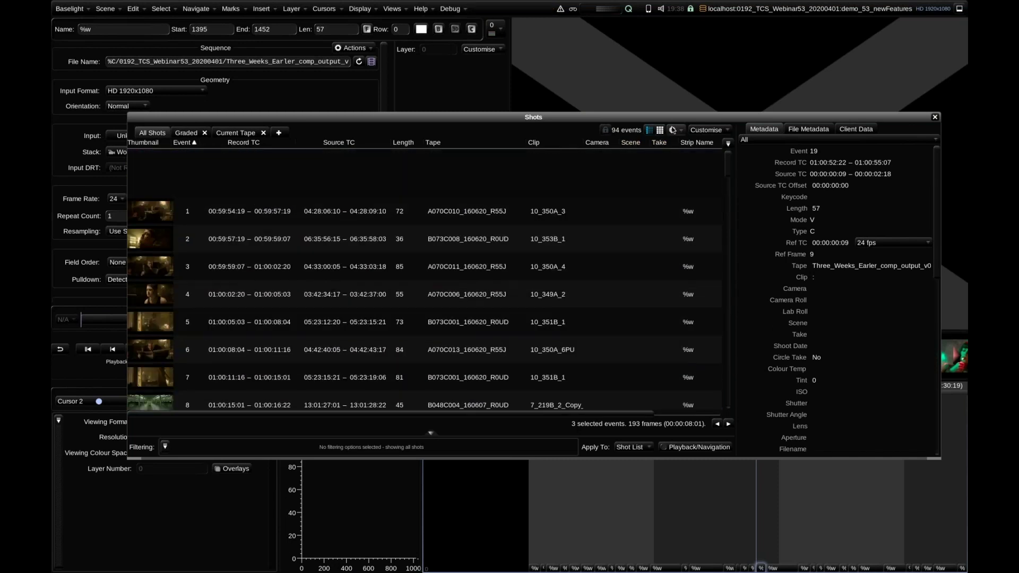
Set up a conform of the three selected shots with the 0_media/Part2/terminal/vfx folder as its media
click(672, 130)
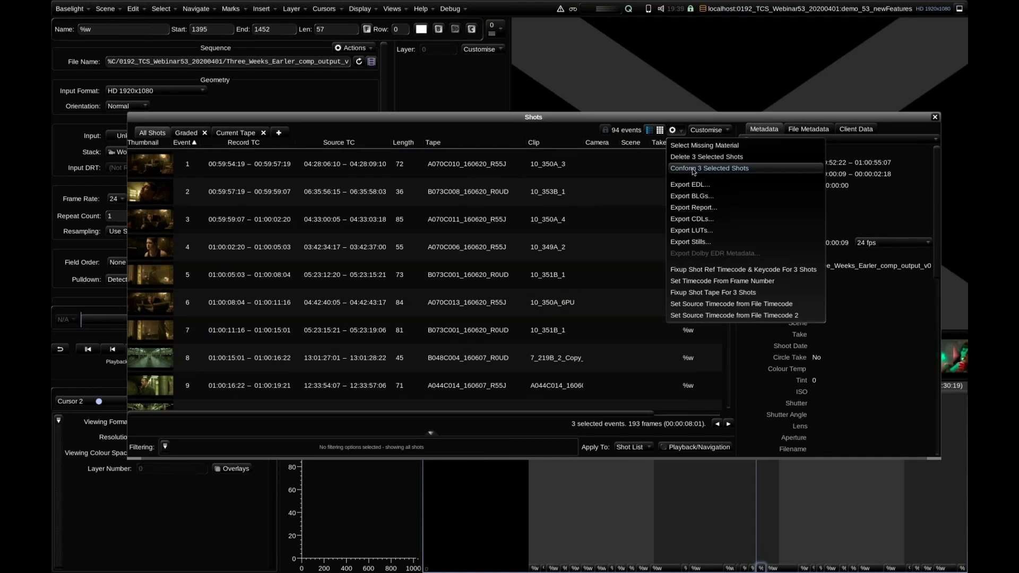
click(692, 167)
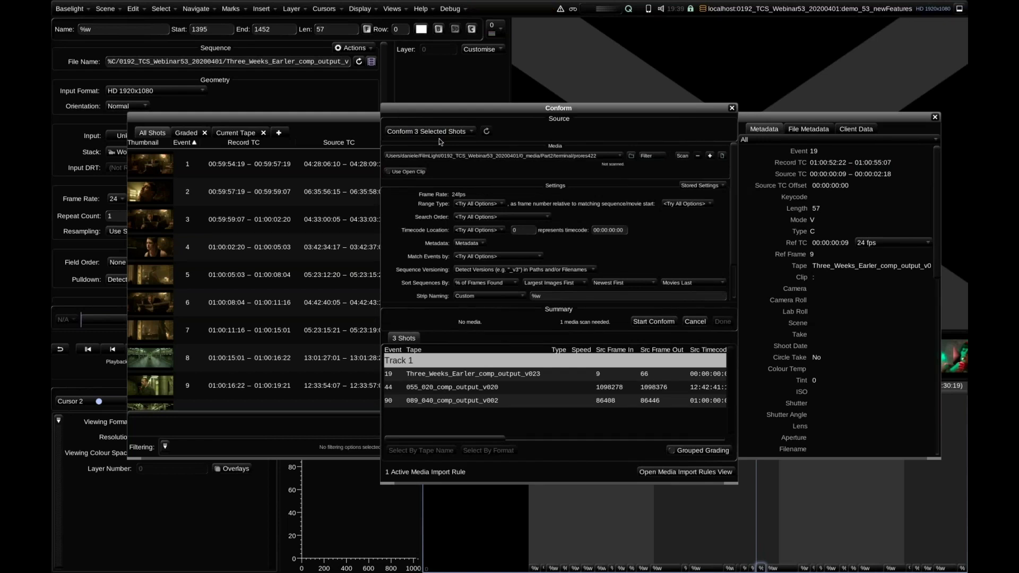
click(541, 158)
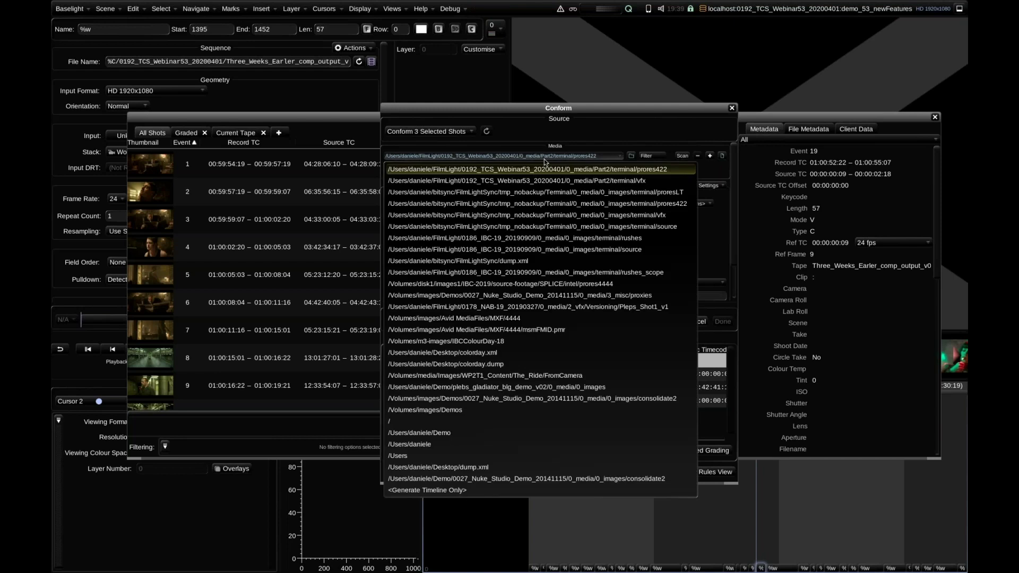
click(571, 166)
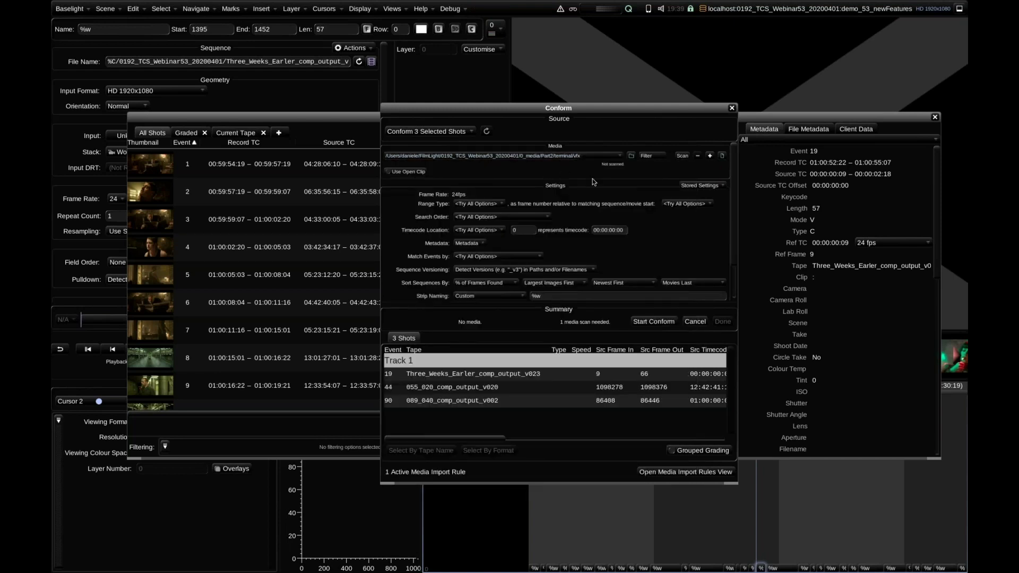
Run the conform for the selected shots, accept the result, and close the Conform view
click(662, 324)
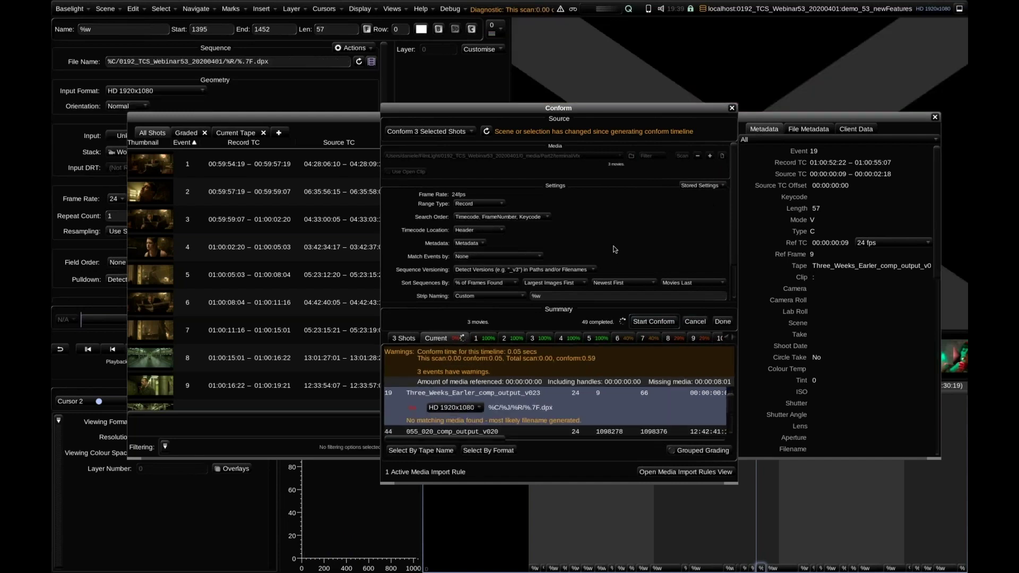
click(722, 322)
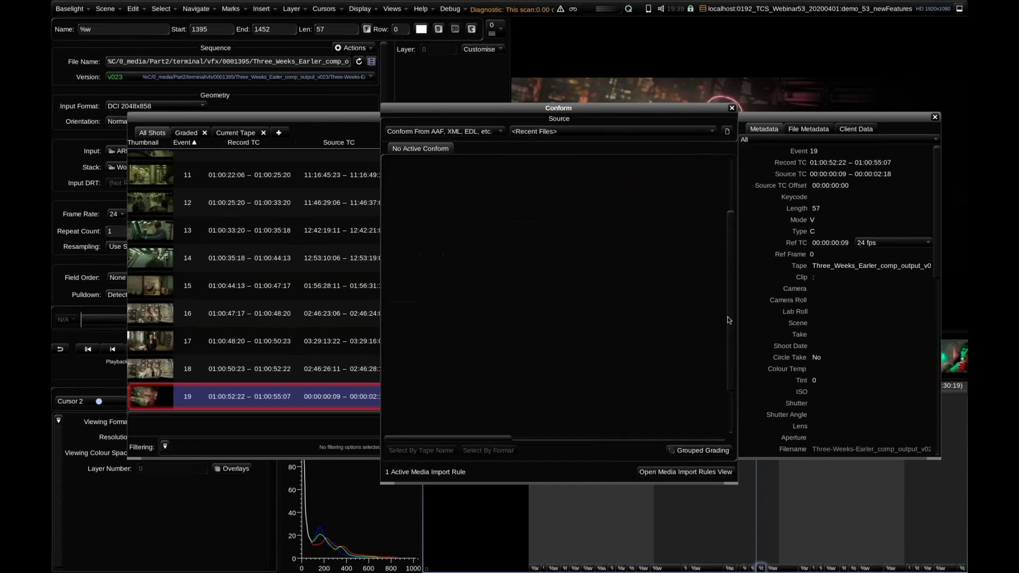
click(730, 108)
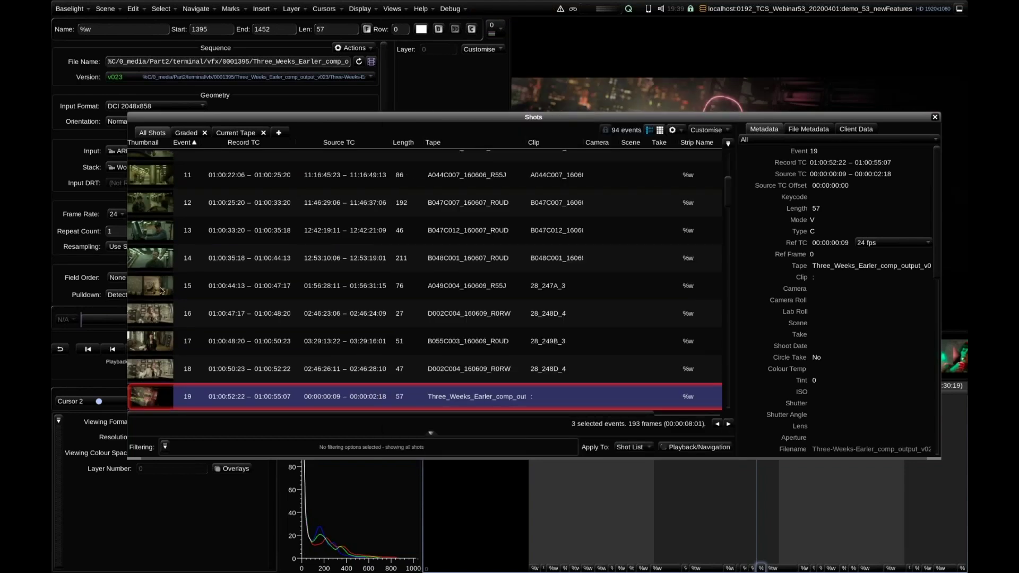
Go to event 15, view only the shots from its tape, then list all shots again around event 19
click(161, 282)
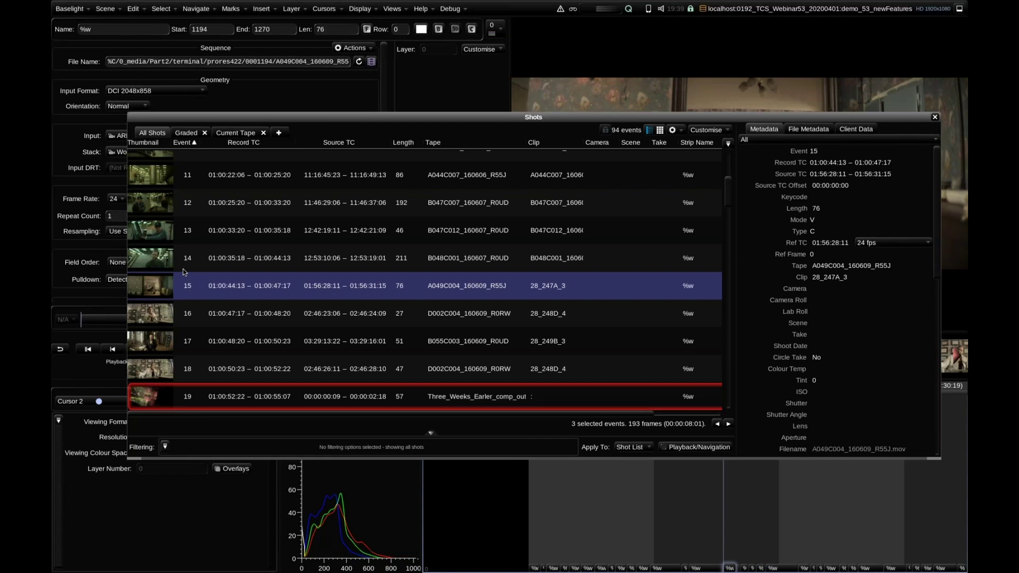
click(235, 133)
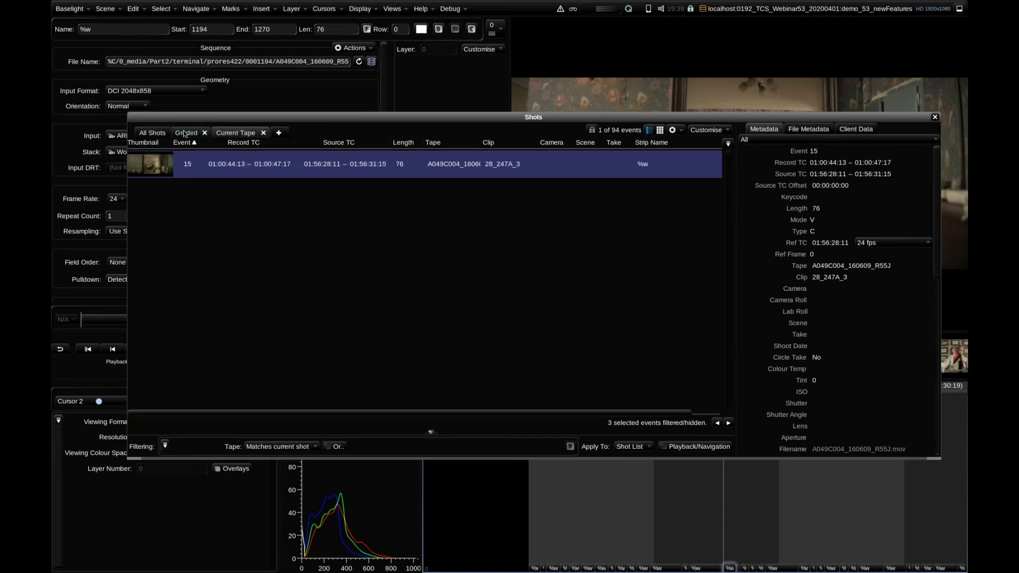
click(152, 133)
scroll(169, 305, down, 5)
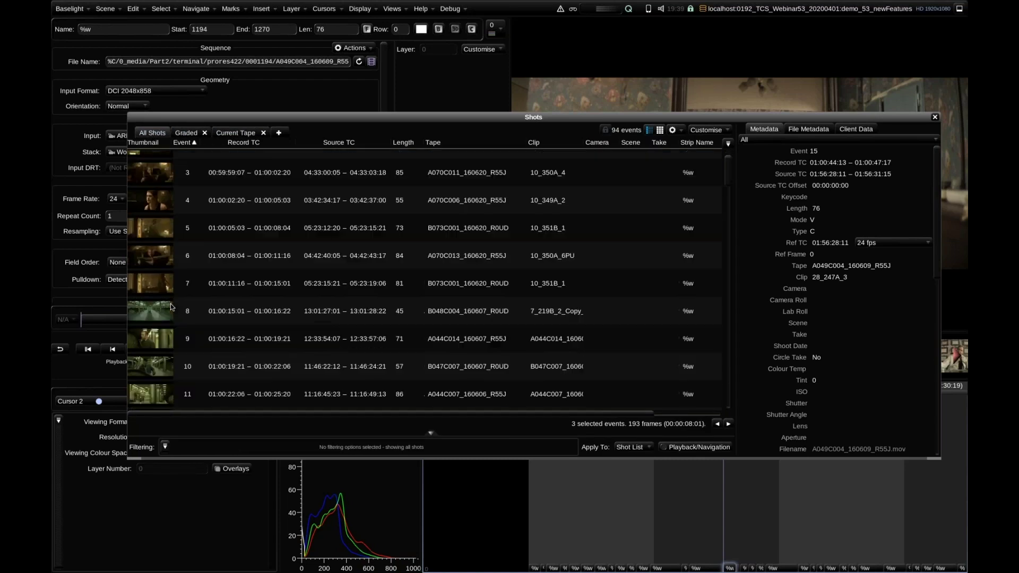
scroll(170, 305, down, 8)
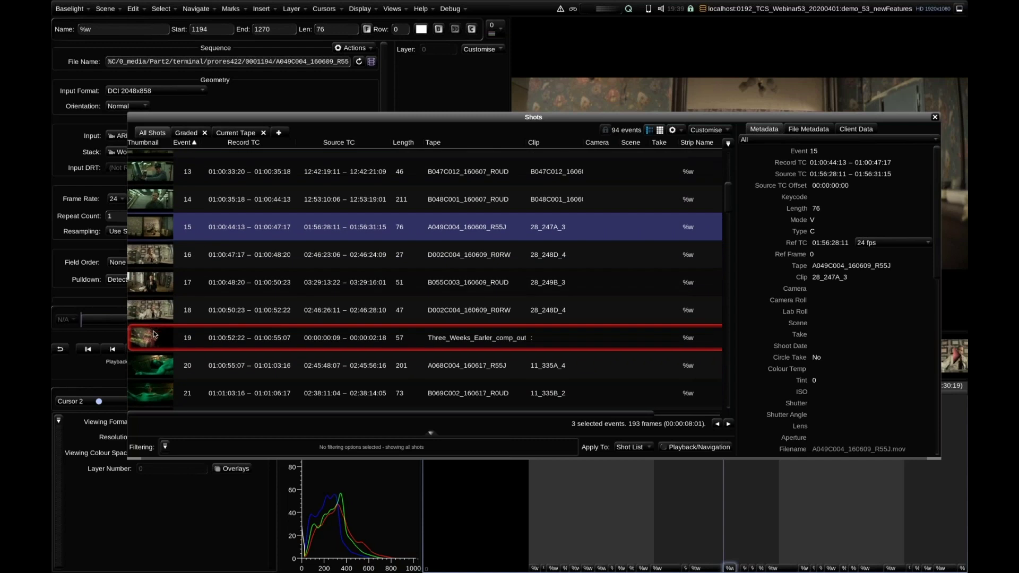
Go to event 19 in the Shots view and return to the start of the shot list
click(154, 336)
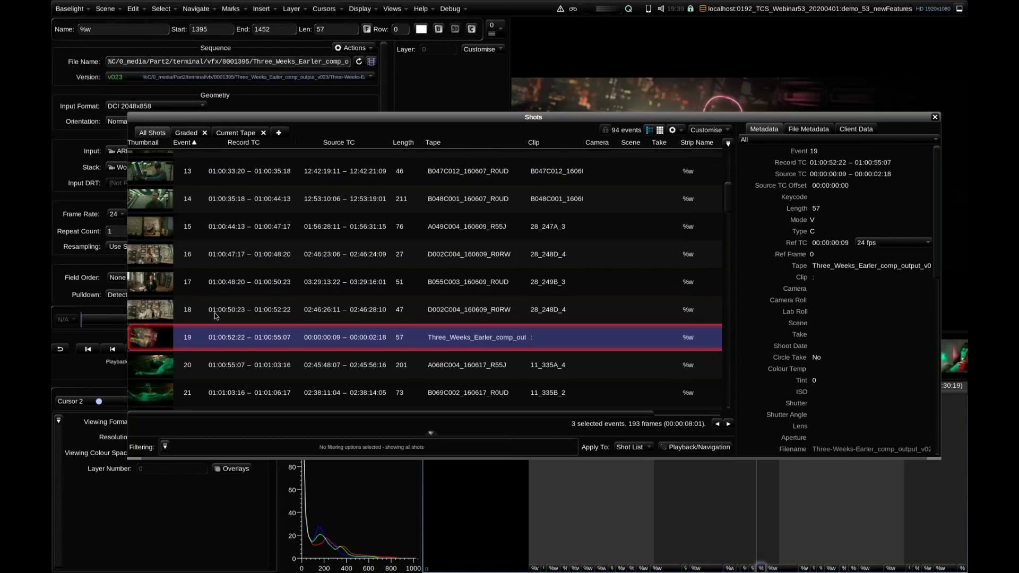
scroll(216, 317, up, 1)
scroll(216, 316, up, 10)
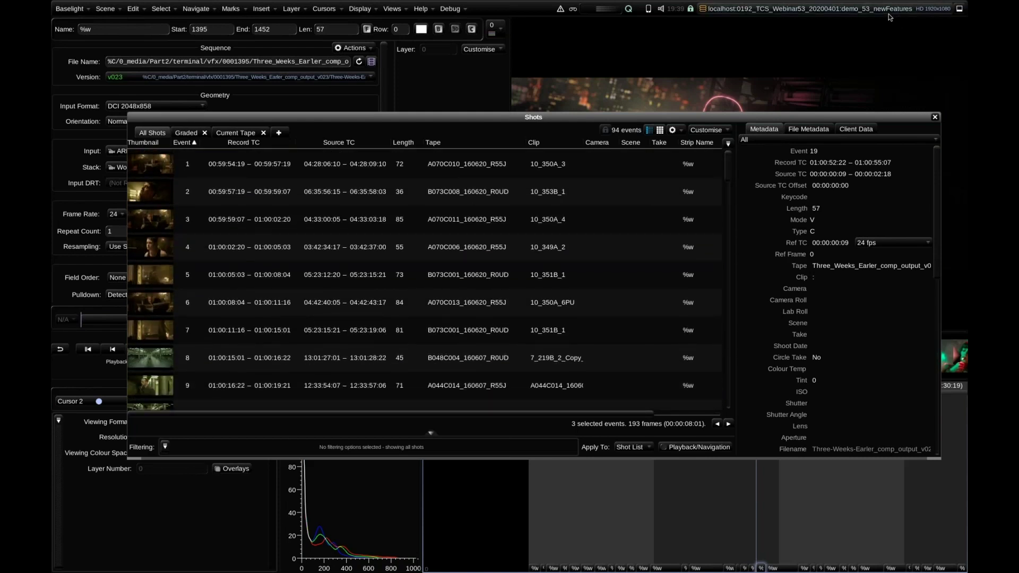
Switch to the slides2 scene, close the Shots view, and show the Rationalized Exporter slide full screen
click(854, 8)
click(857, 49)
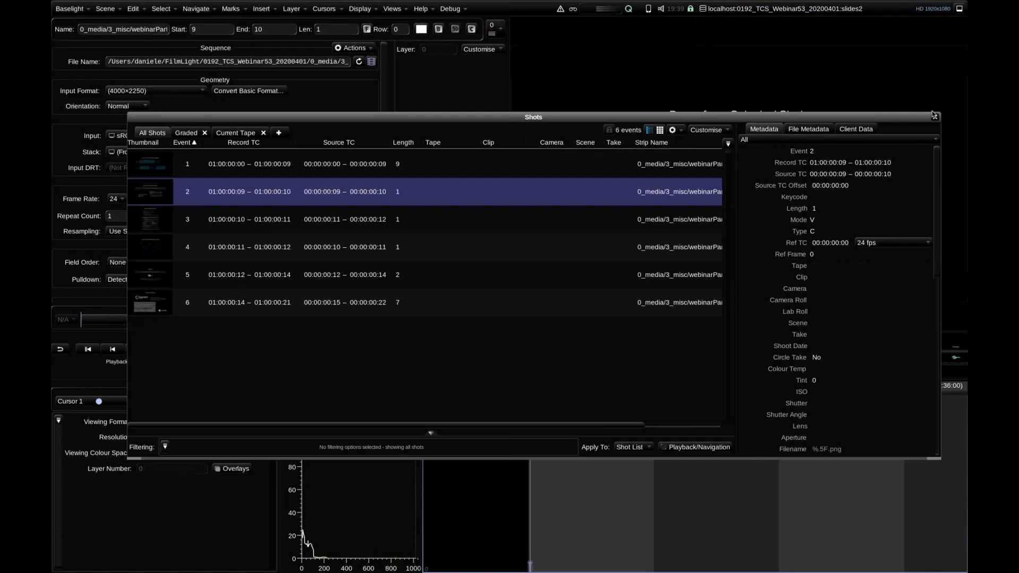
click(934, 118)
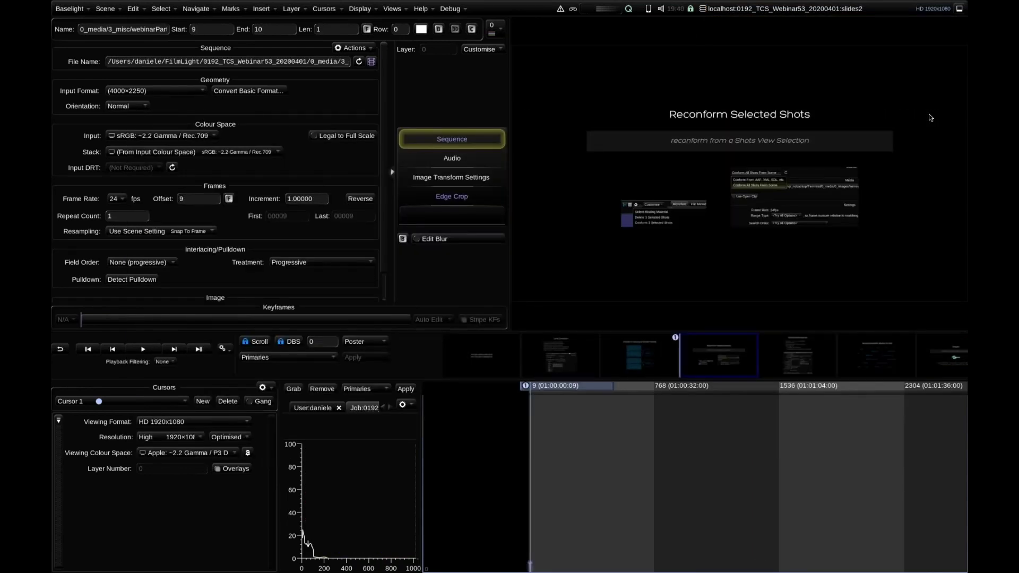
key(f)
key(Right)
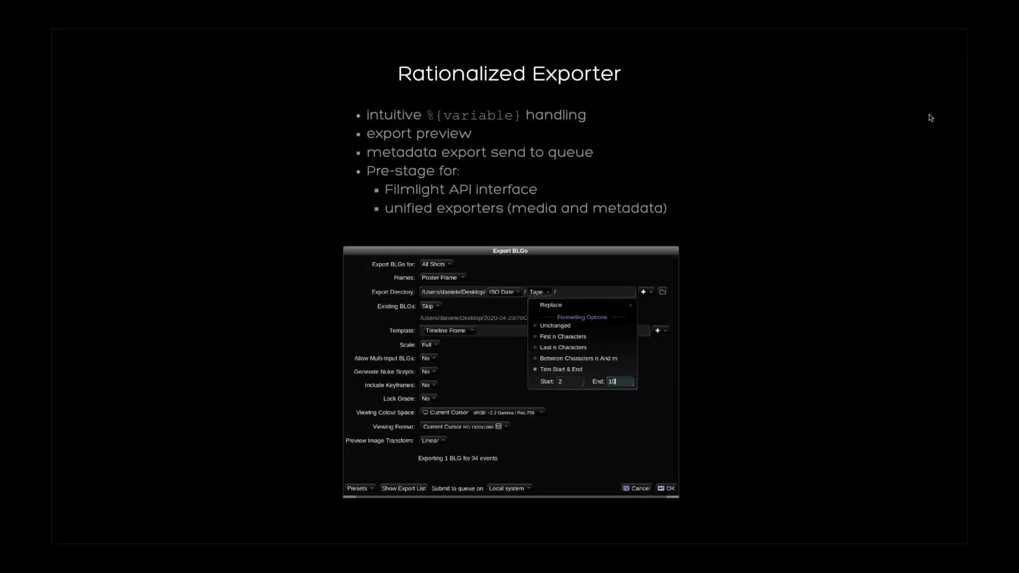
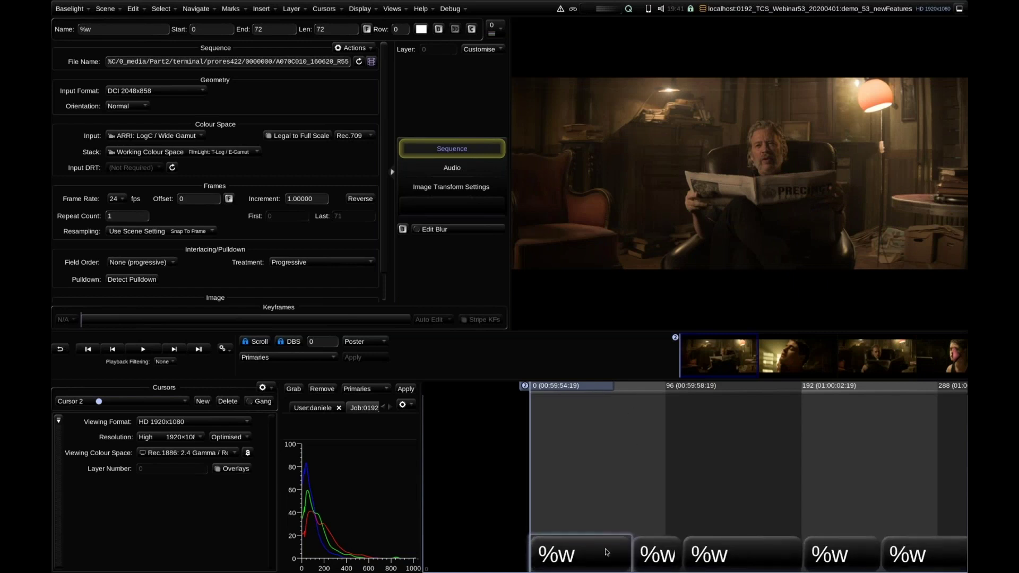
Add a grade layer to the first shot of the demo scene and name it tecGrrade
key(p)
click(100, 32)
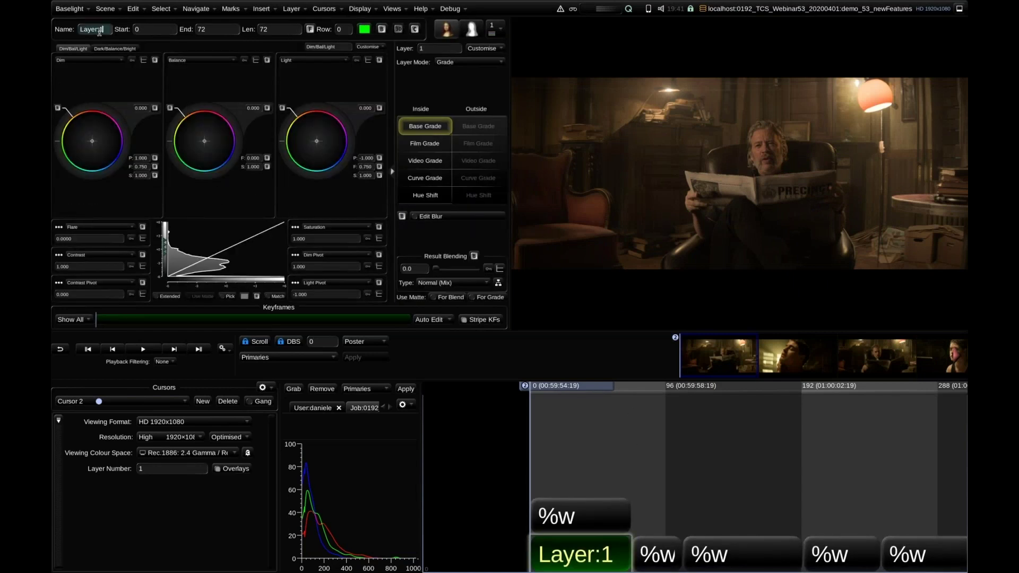
double_click(99, 30)
text(tecGrade)
key(Return)
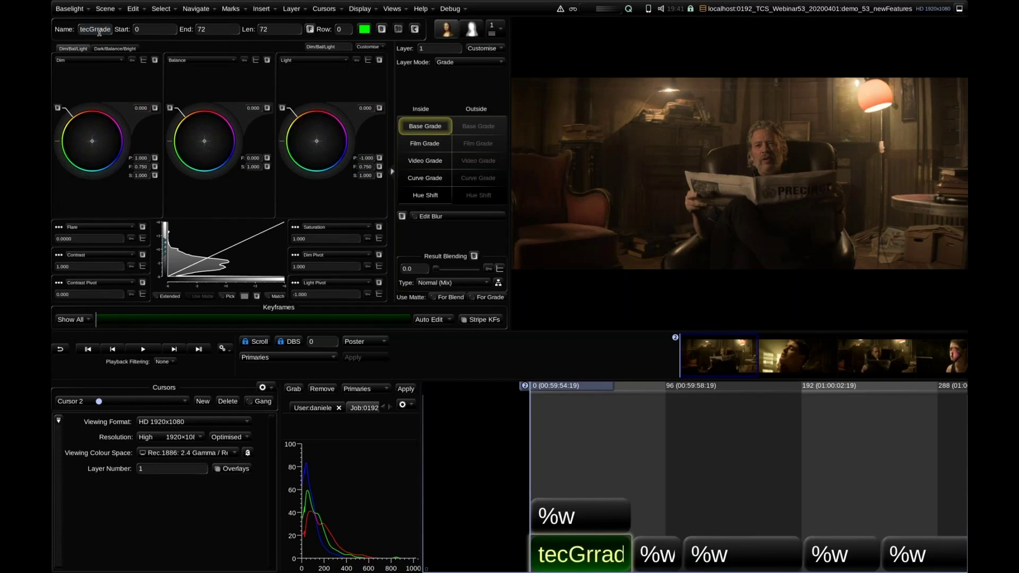
Add a second grade layer to the first shot, number it 999, and name it look
click(594, 523)
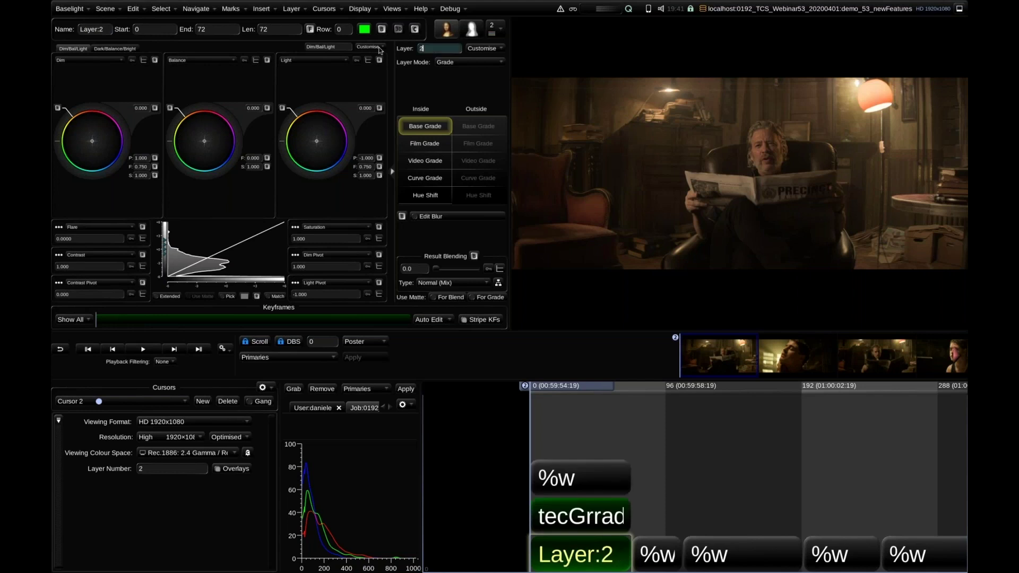
text(999)
key(Return)
double_click(96, 27)
text(look)
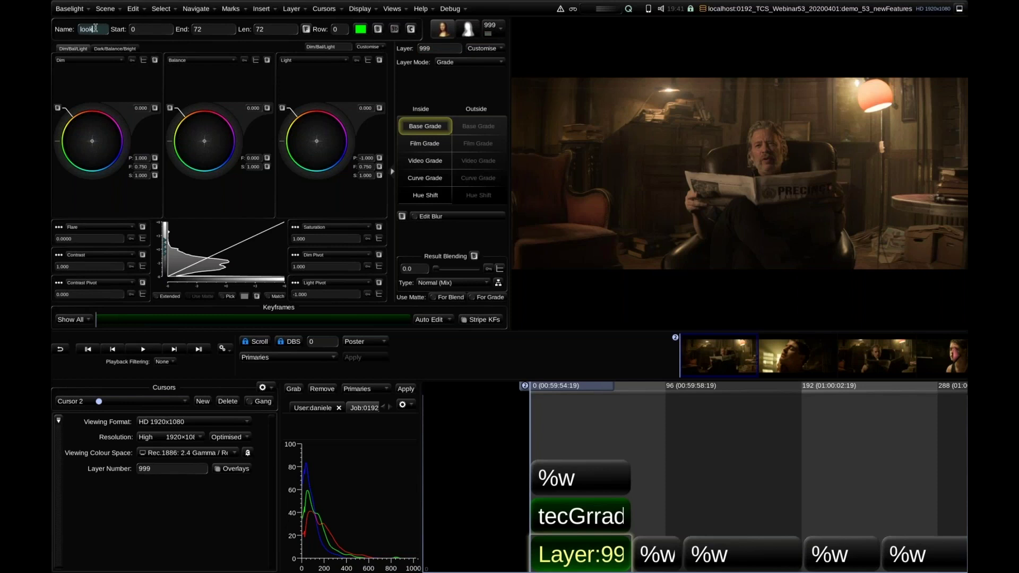
key(Return)
Change the look layer's Video Grade operator to Look and choose the core look C-105 Vision
right_click(410, 165)
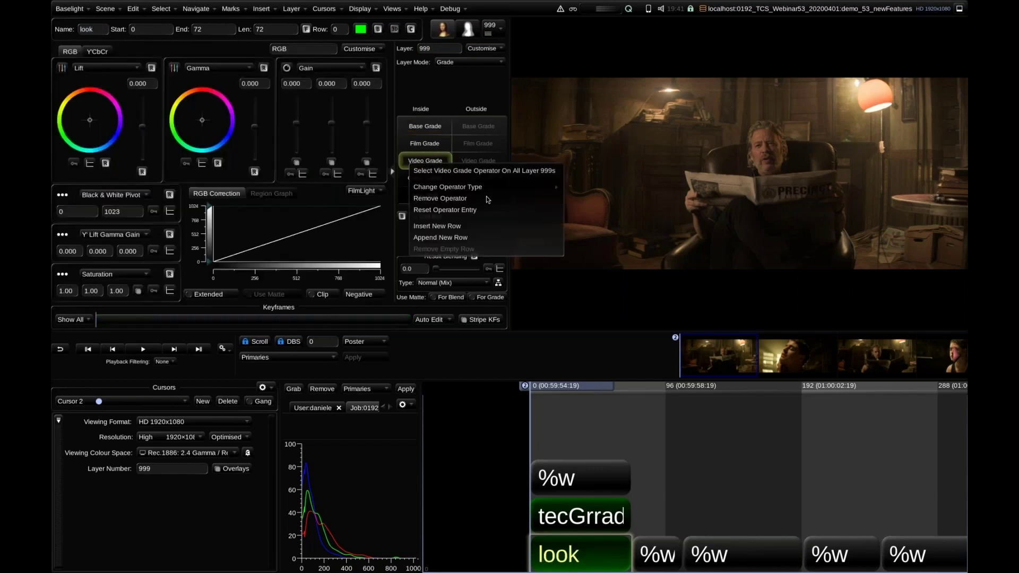
mouse_move(531, 187)
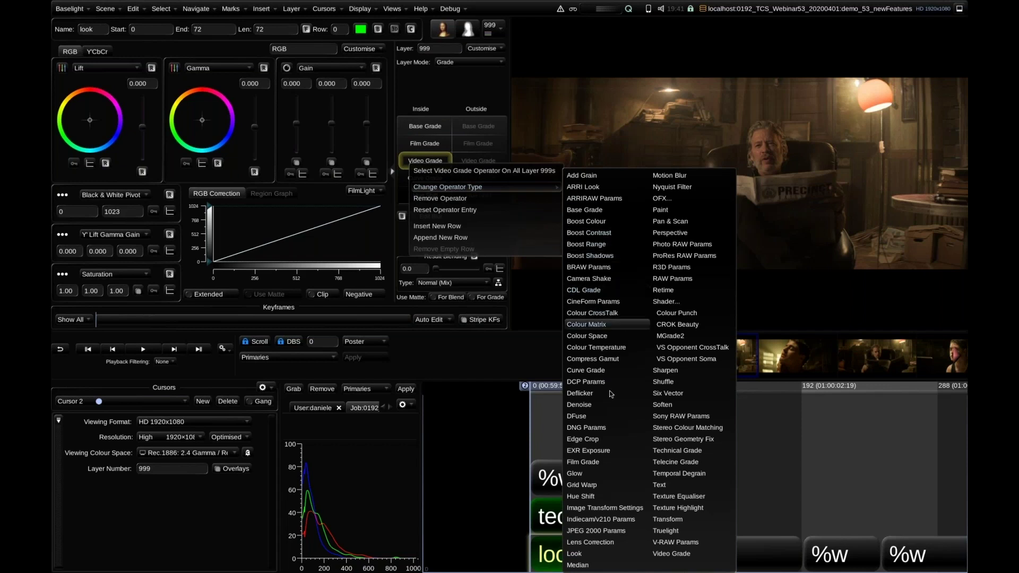
click(595, 554)
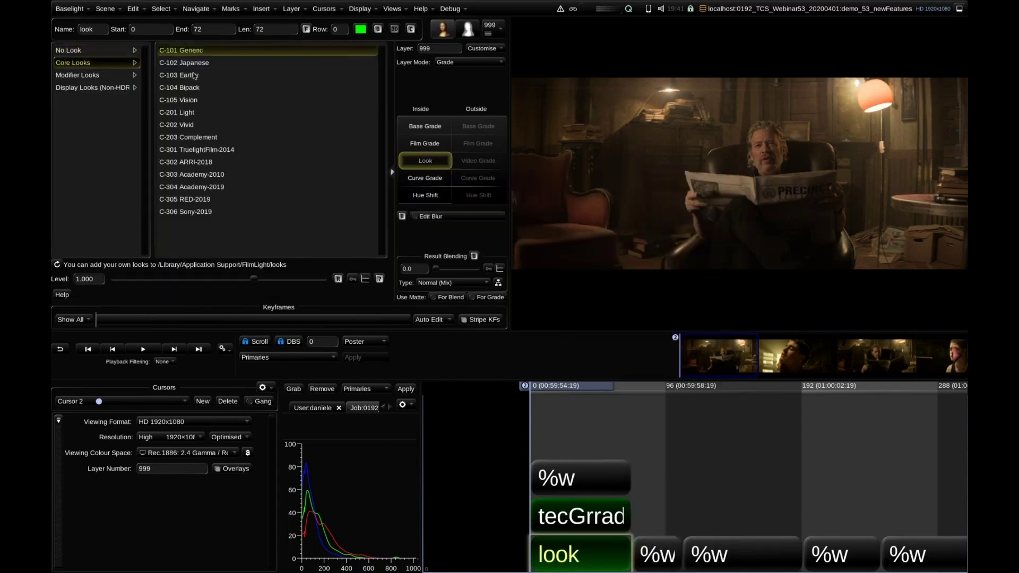
click(200, 101)
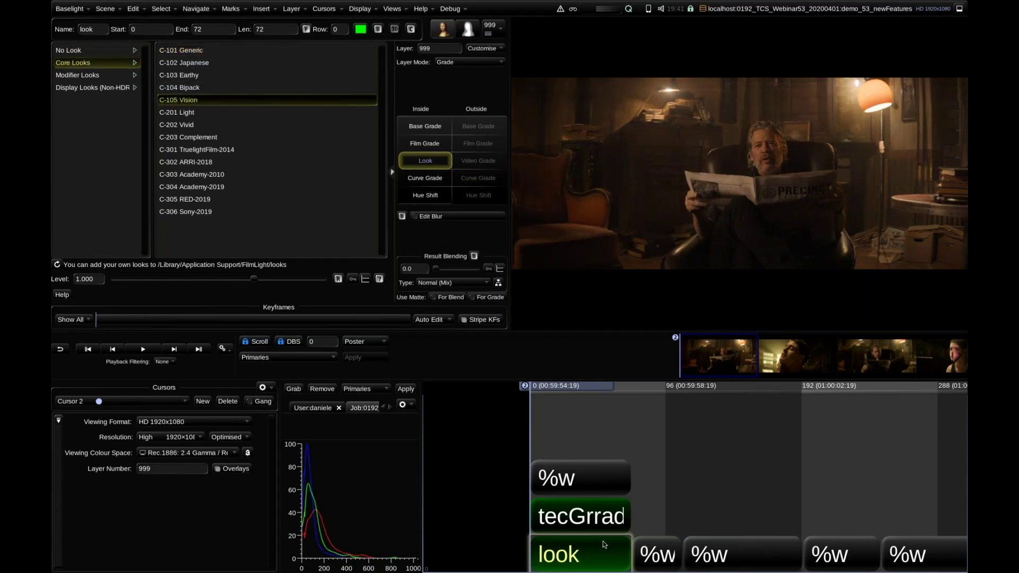
Paste the first shot's grade layers onto all the other shots and undo the duplicate paste
click(618, 518)
click(677, 540)
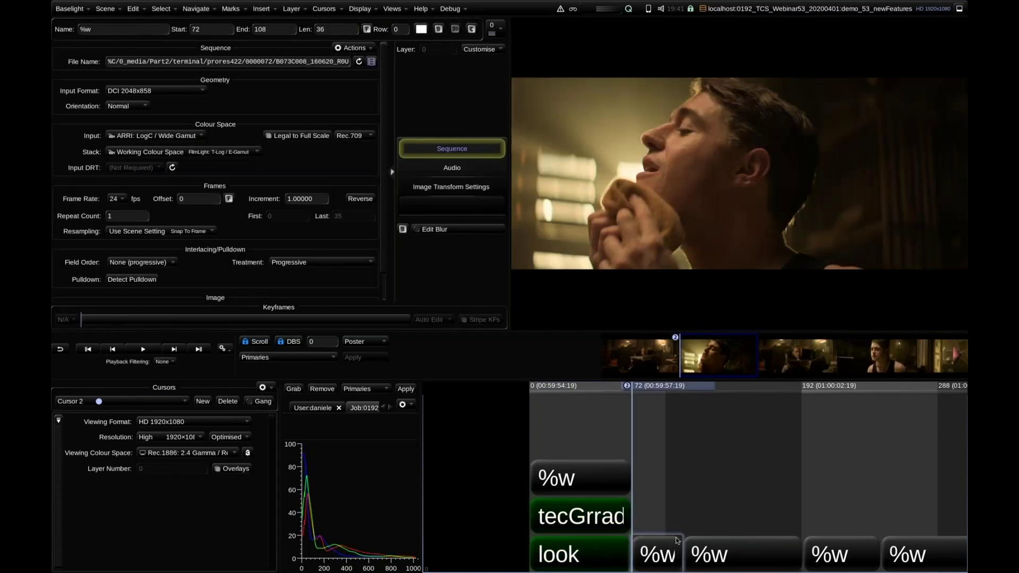
key(ctrl+a)
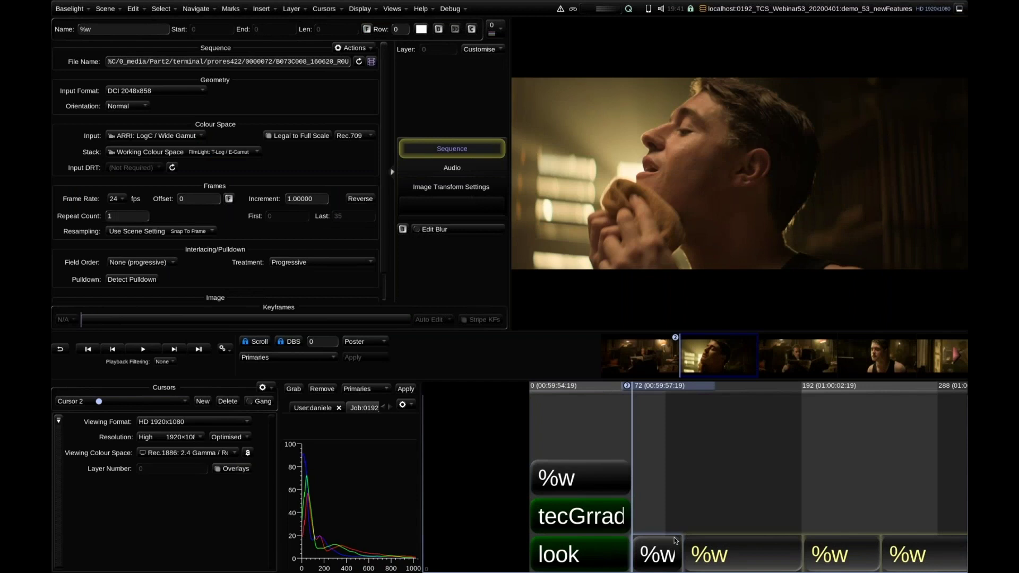
key(ctrl+v)
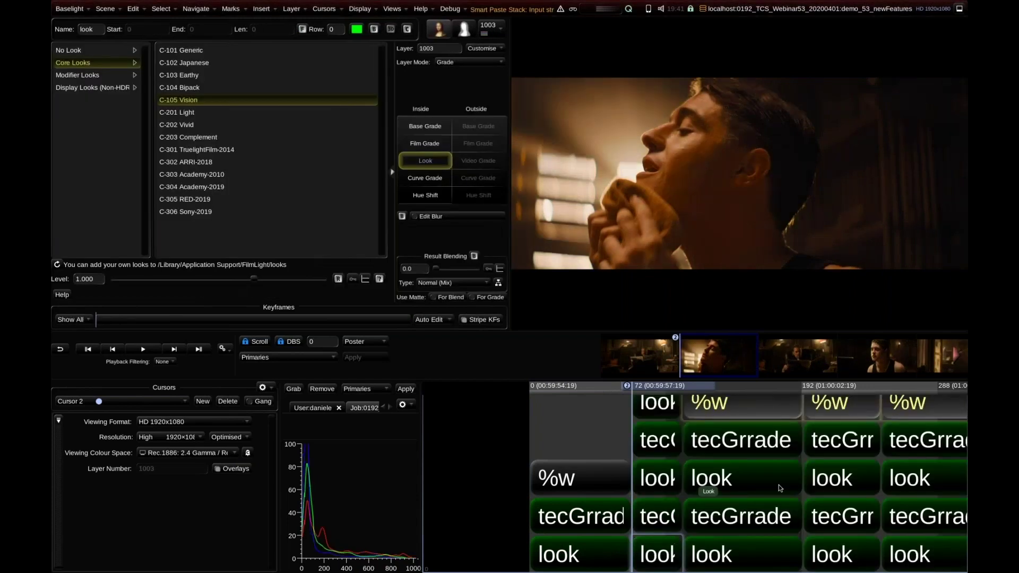
key(ctrl+z)
scroll(722, 386, down, 6)
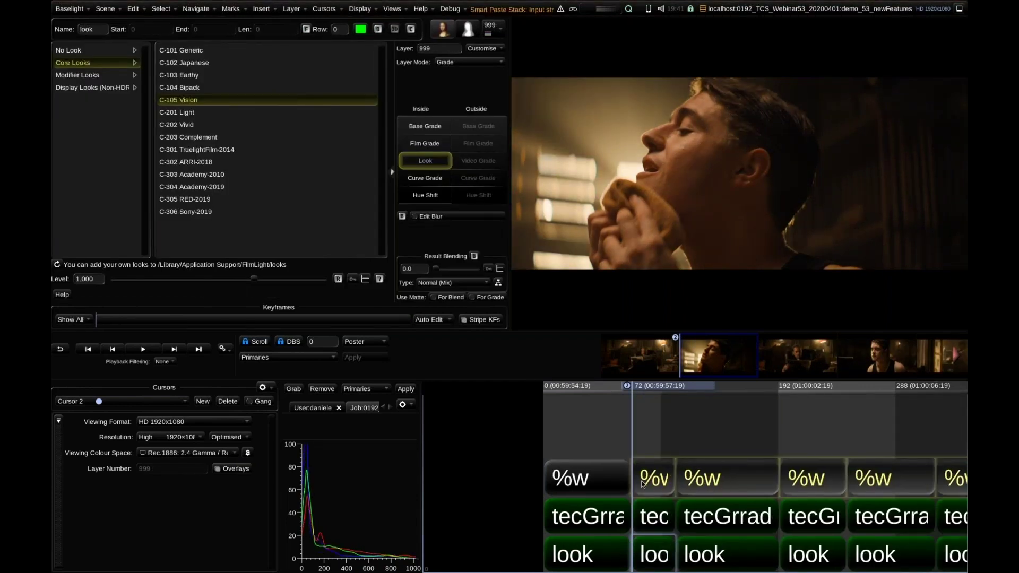
Scrub through the timeline to check the pasted layers on the shots, and return to the first shot
drag(722, 383, 784, 381)
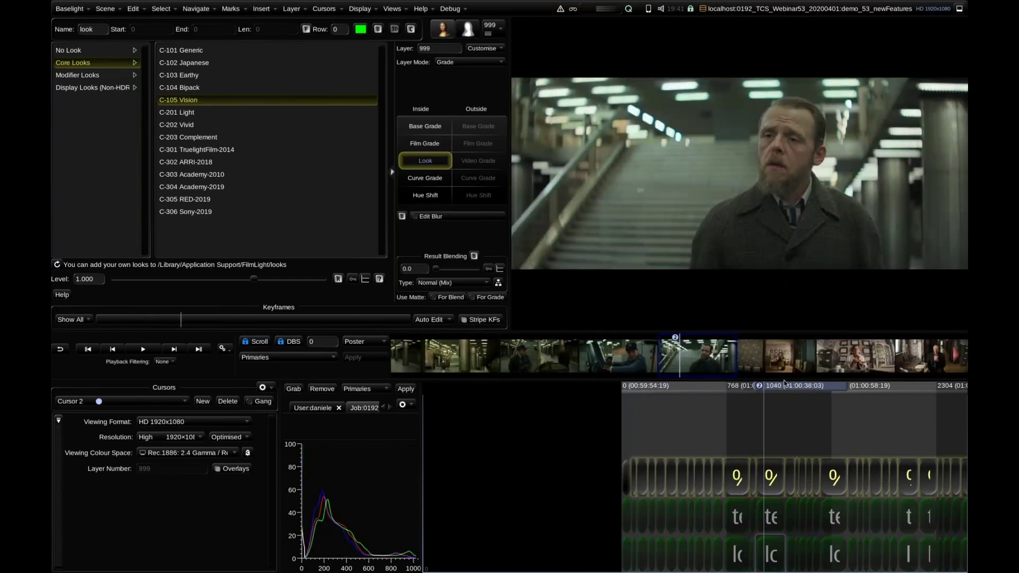
scroll(709, 504, down, 2)
scroll(709, 505, up, 4)
drag(760, 392, 498, 416)
scroll(748, 429, up, 5)
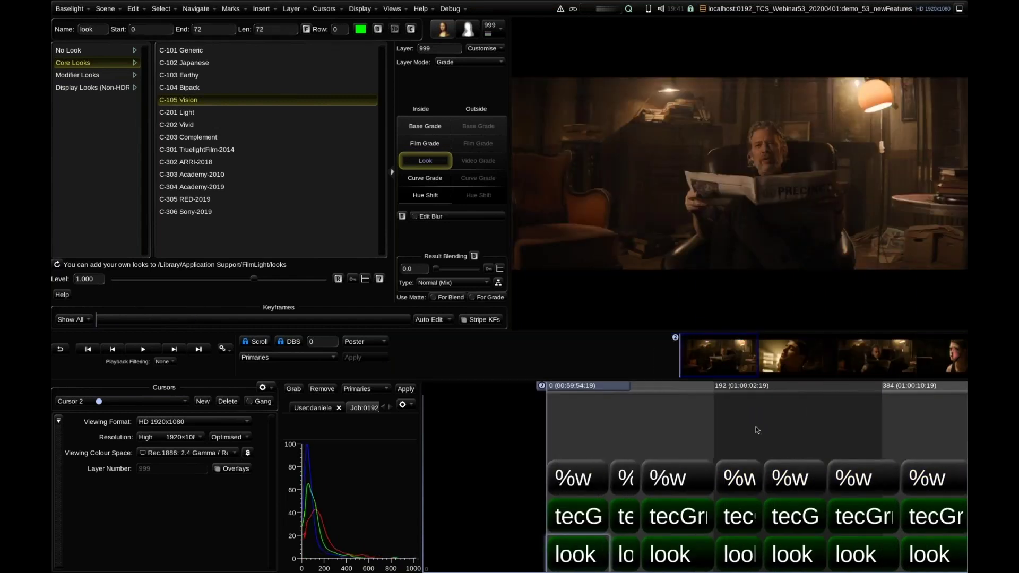
scroll(742, 428, down, 2)
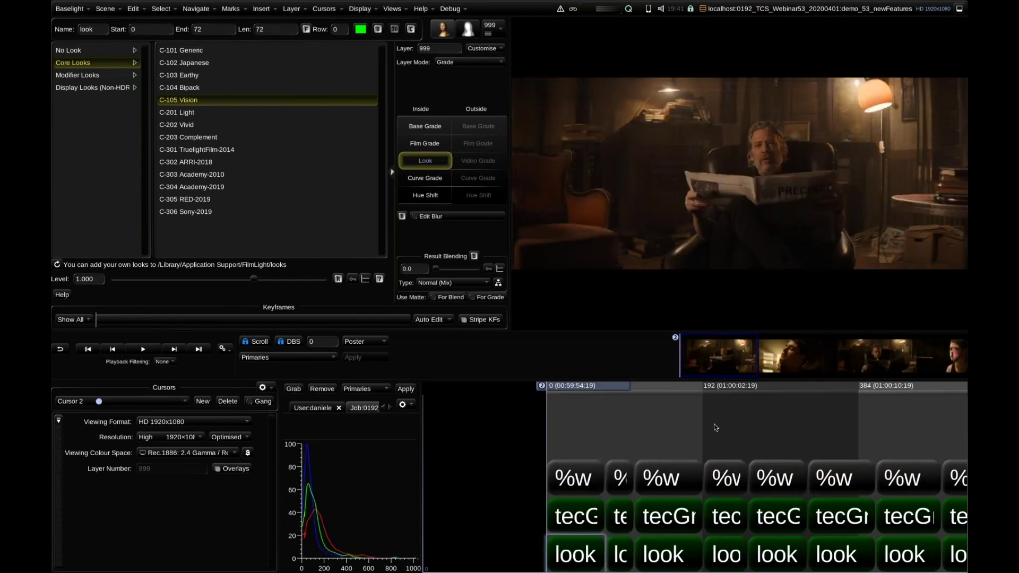
Add events 1 to 6 to the selection in the Shots view and open the BLG export for the selected shots
key(ctrl+h)
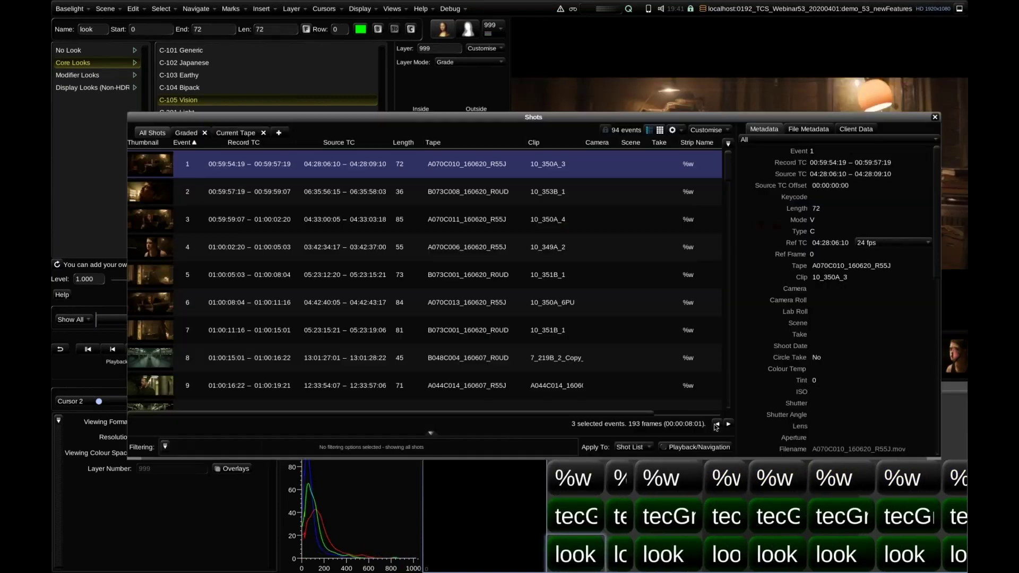
click(153, 171)
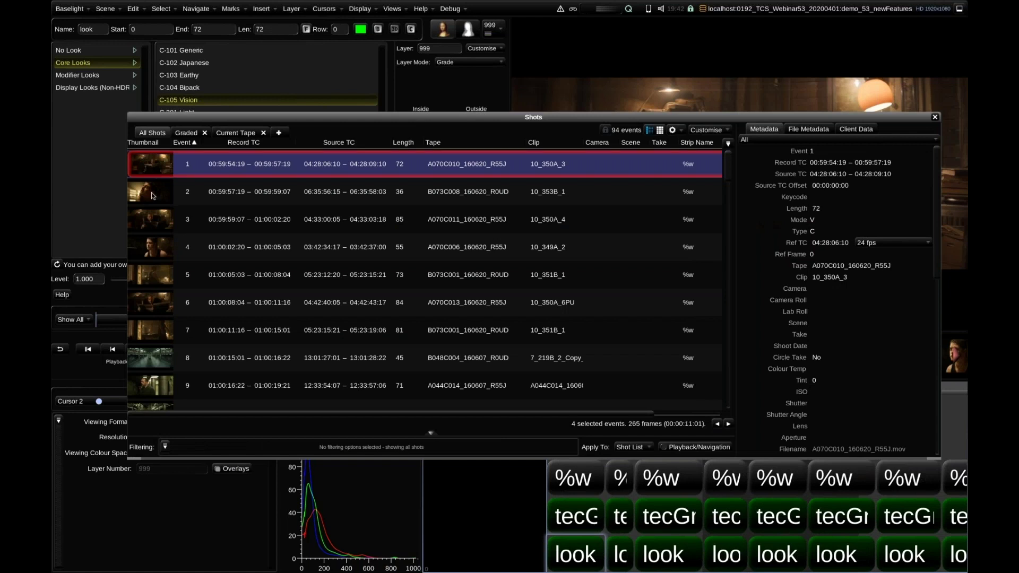
shift+click(161, 301)
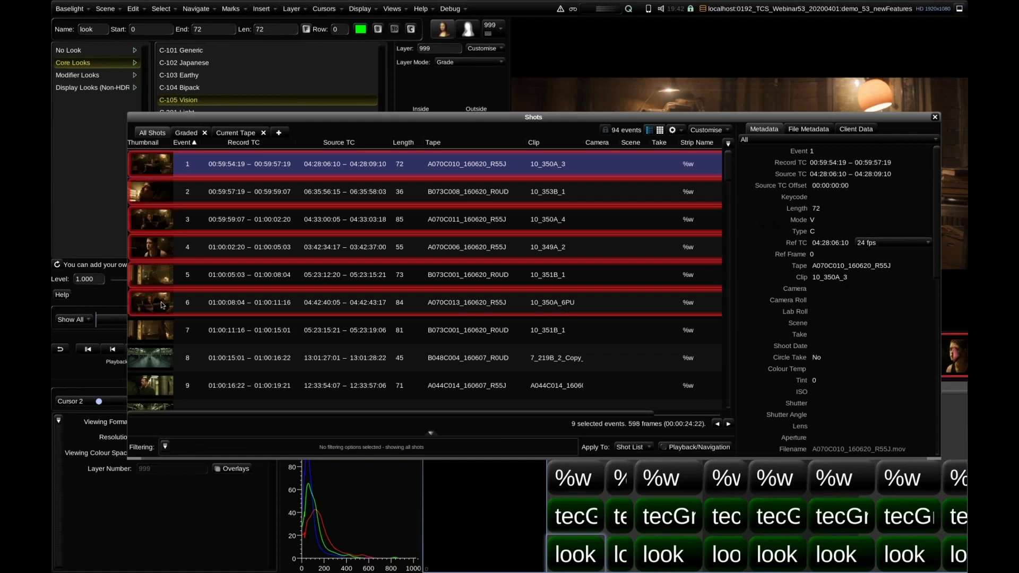
click(676, 130)
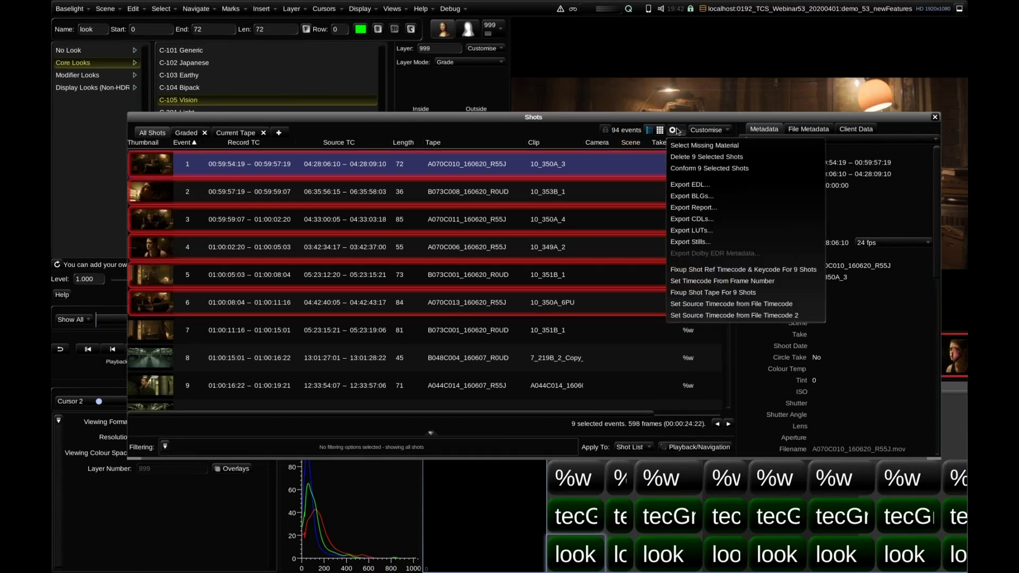
click(711, 196)
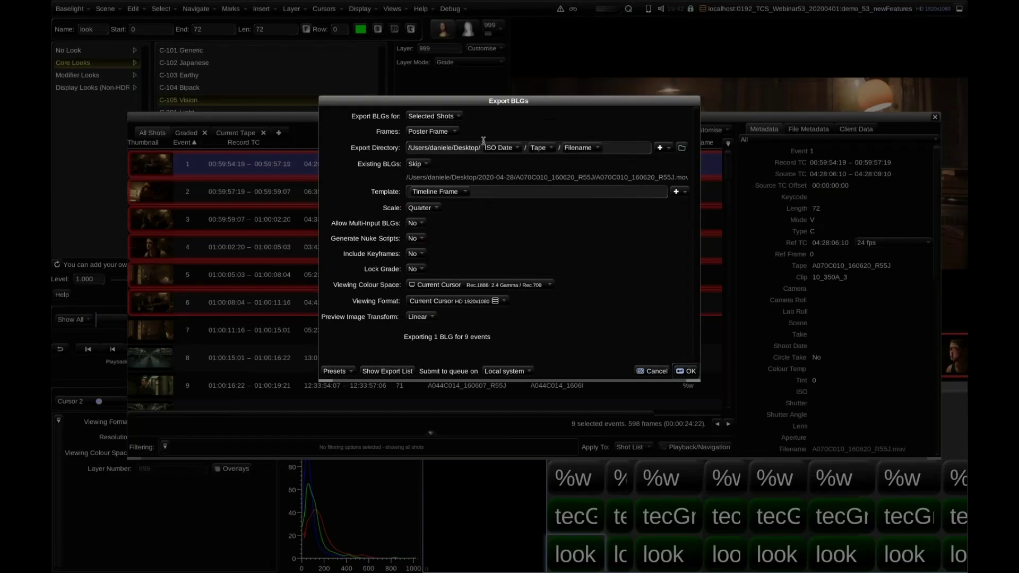
Append the Job variable to the export directory and check its formatting options
click(660, 148)
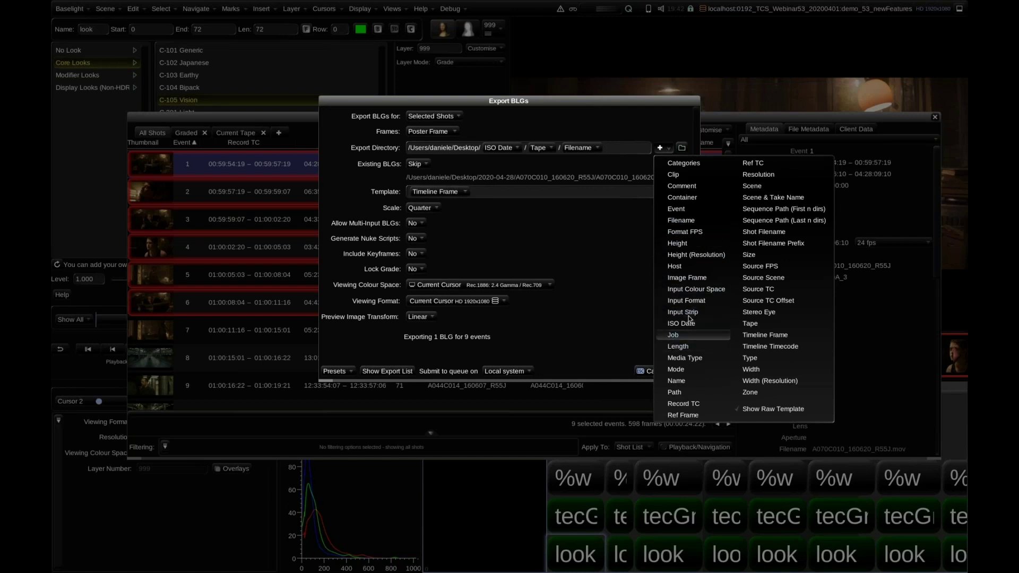
click(690, 335)
click(618, 148)
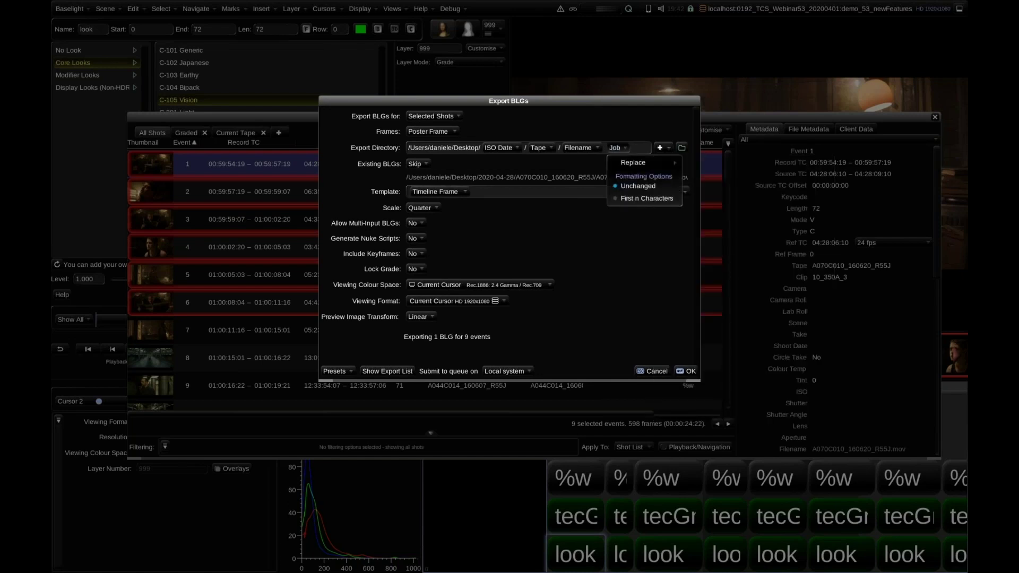
click(631, 147)
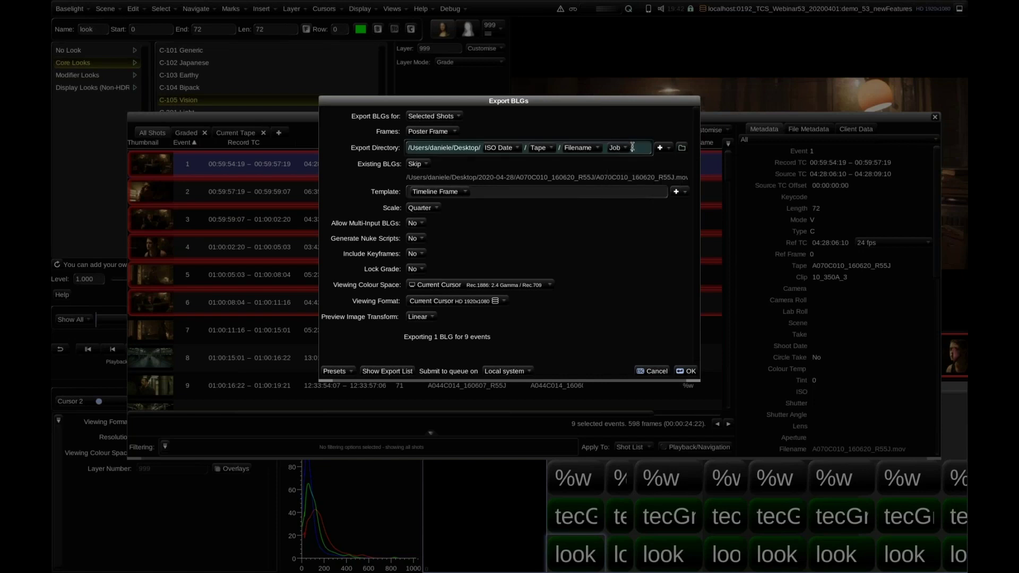
Trim the Tape variable in the export directory by 4 characters at the start and 6 at the end
click(545, 148)
click(566, 236)
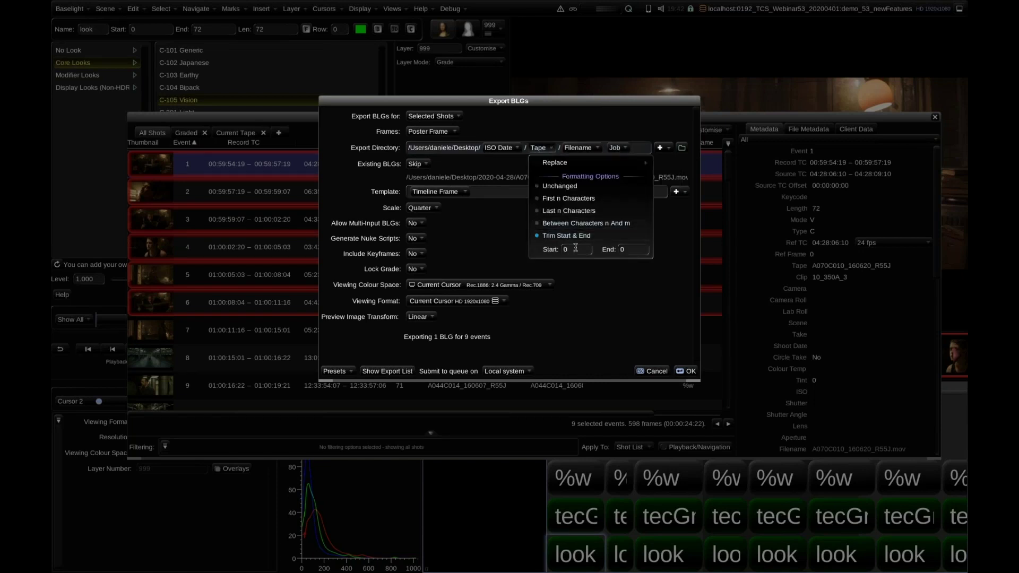
click(576, 248)
text(4)
click(630, 249)
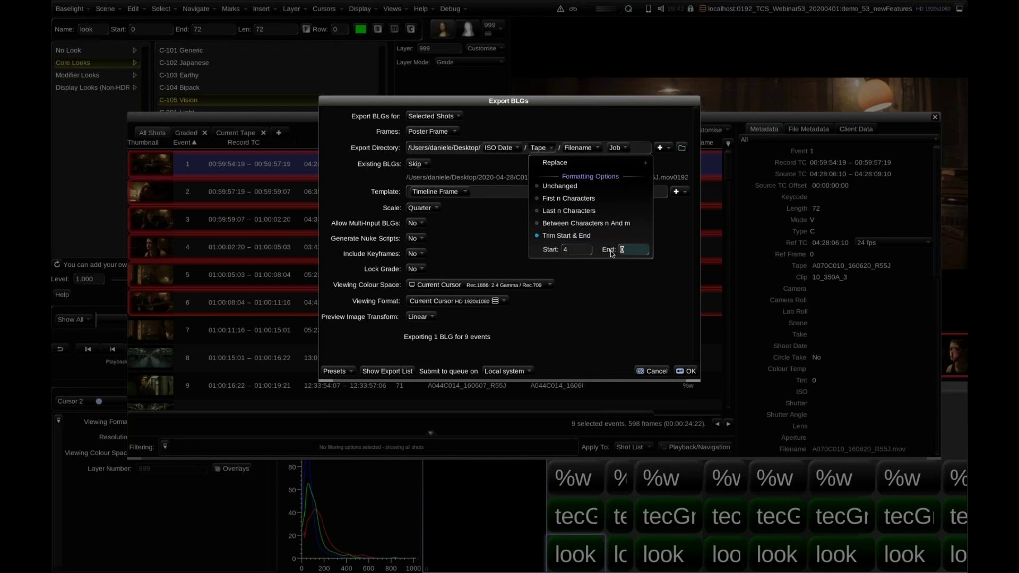
text(6)
key(Return)
click(631, 148)
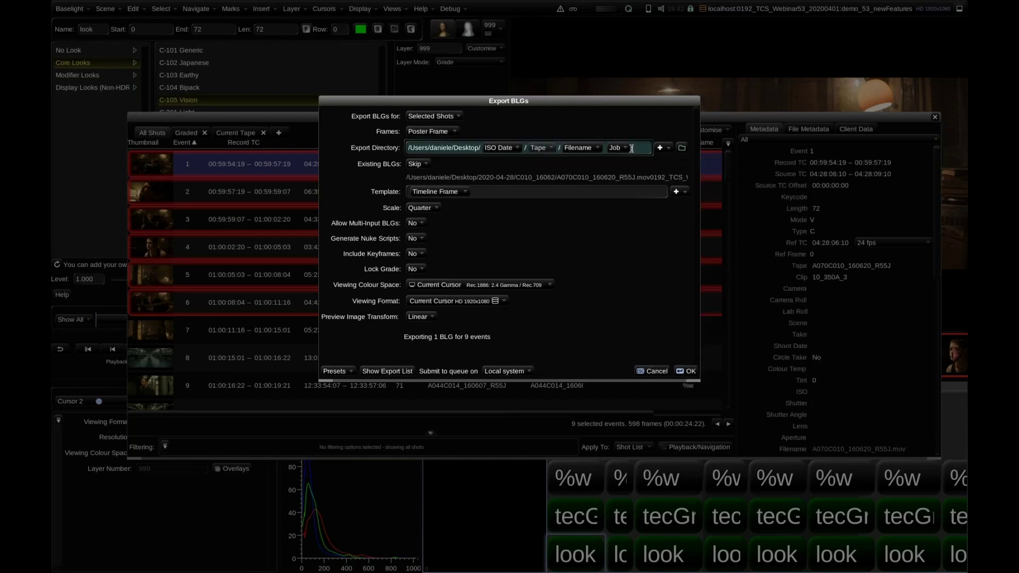
Display the export directory as a raw template, examine its variable codes, and restore the variable tag display
click(664, 148)
click(761, 411)
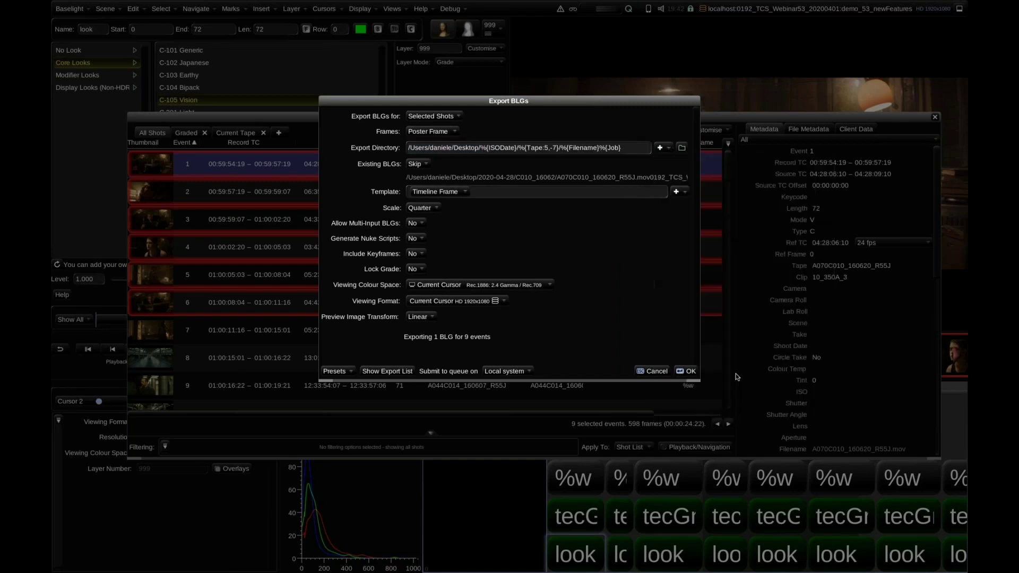
drag(481, 149, 631, 150)
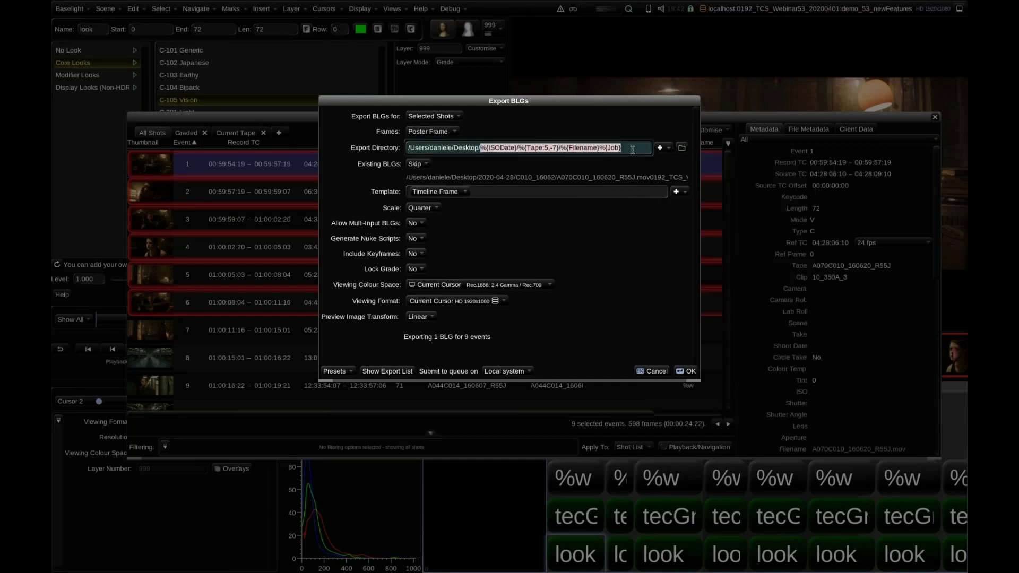
click(661, 150)
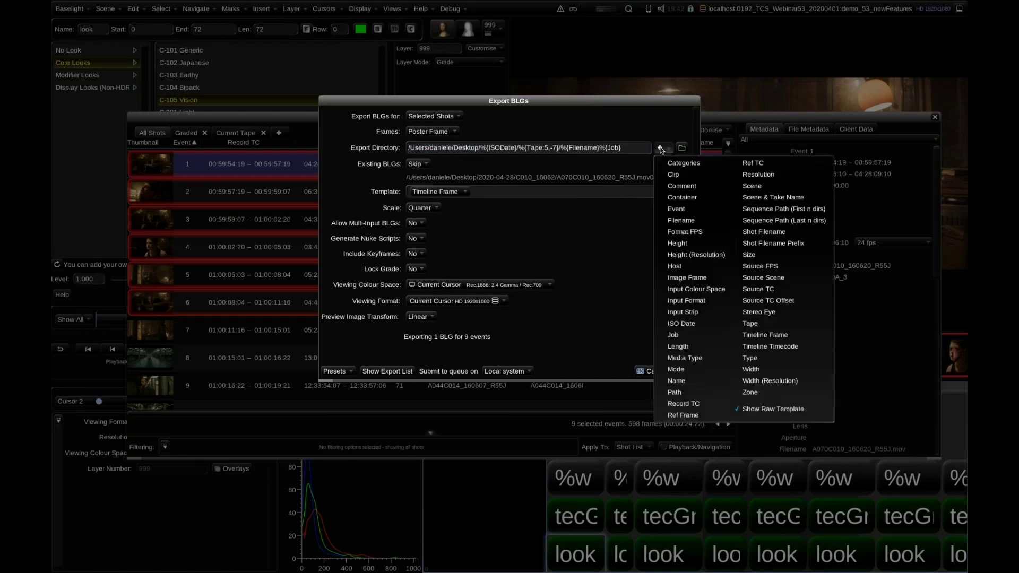
click(767, 411)
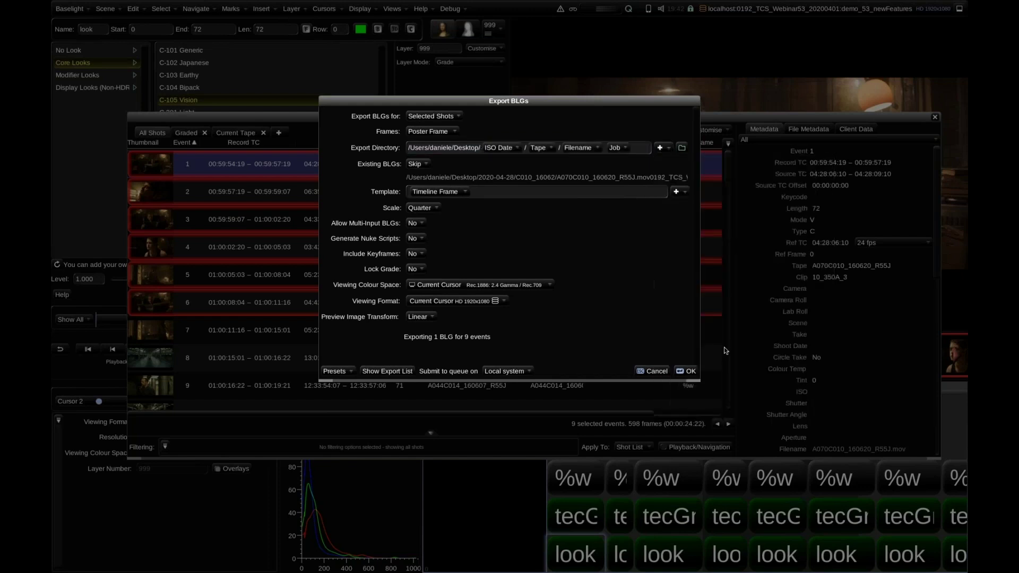
Remove the Job variable from the end of the export directory
click(623, 148)
click(632, 148)
key(BackSpace)
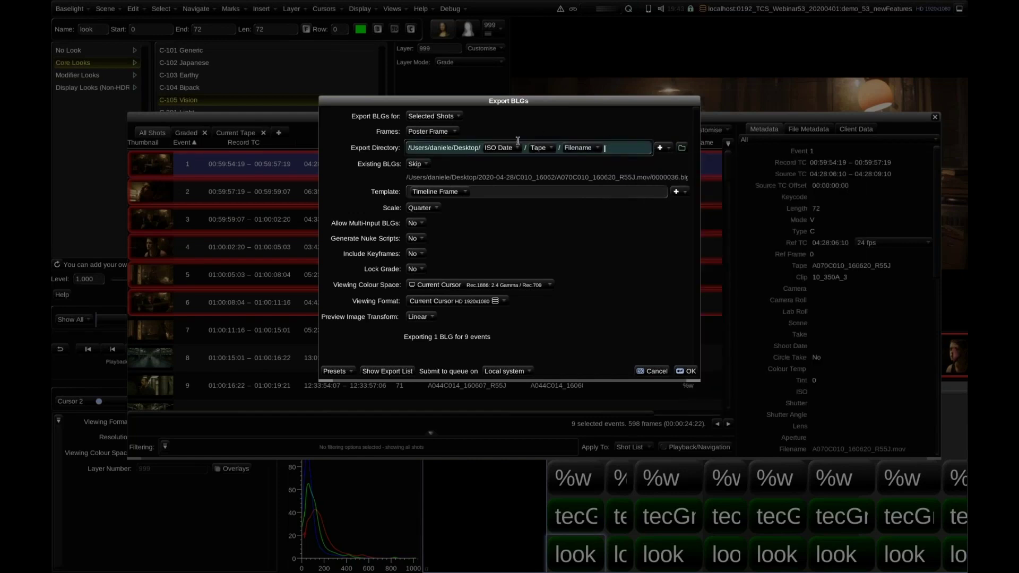
Preview the list of BLG files for export, check the path and frame of individual entries, and close the summary
drag(466, 102, 436, 158)
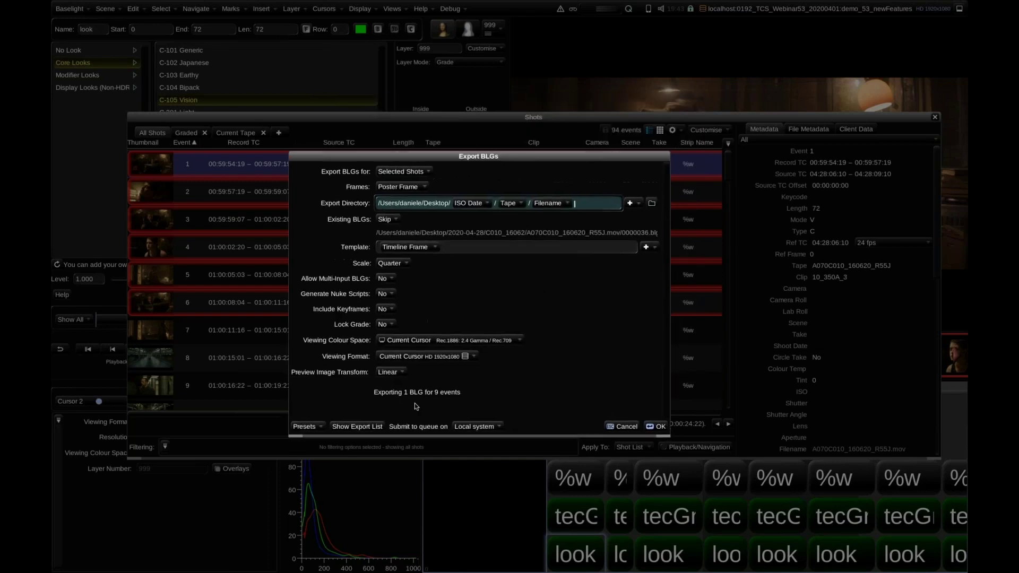
click(368, 428)
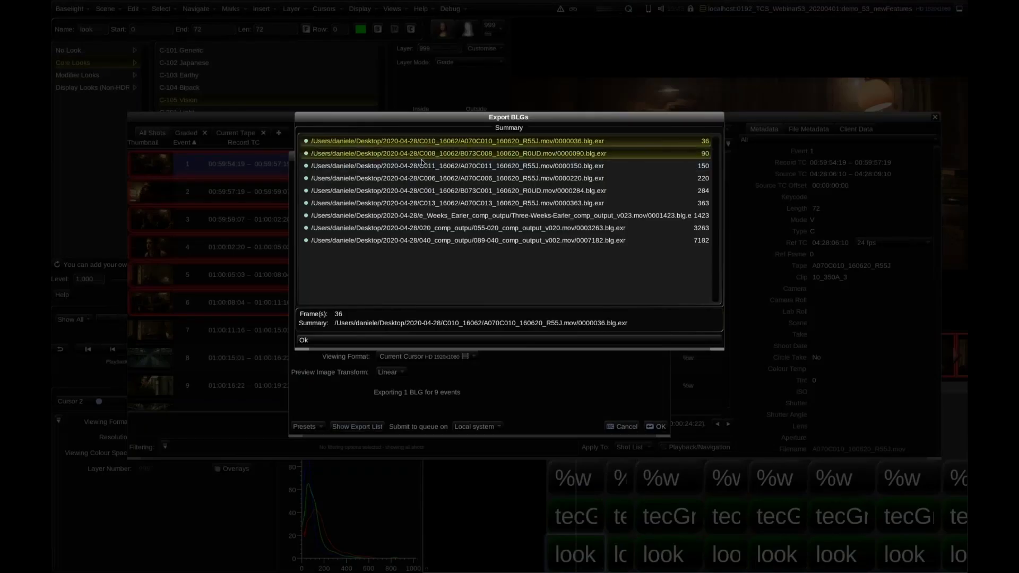
click(421, 158)
click(421, 169)
click(422, 240)
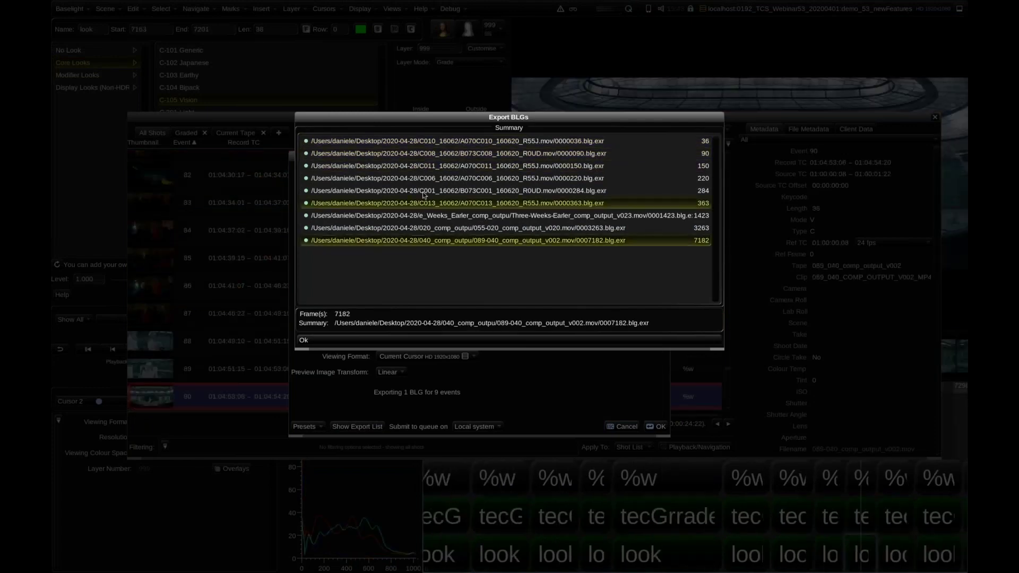
key(Up)
key(Up)
key(Up)
key(Up)
key(Up)
key(Up)
key(Up)
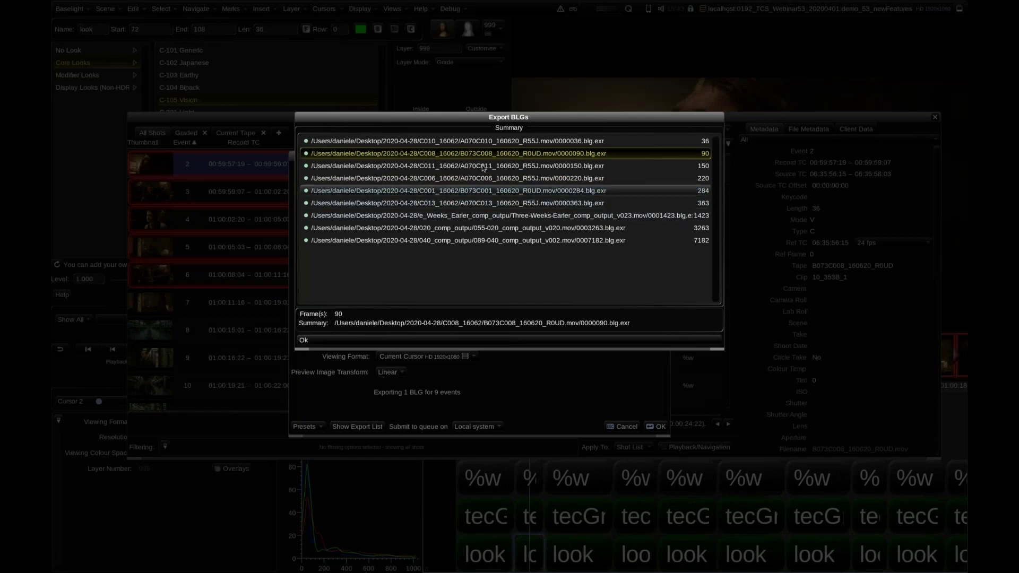
click(405, 339)
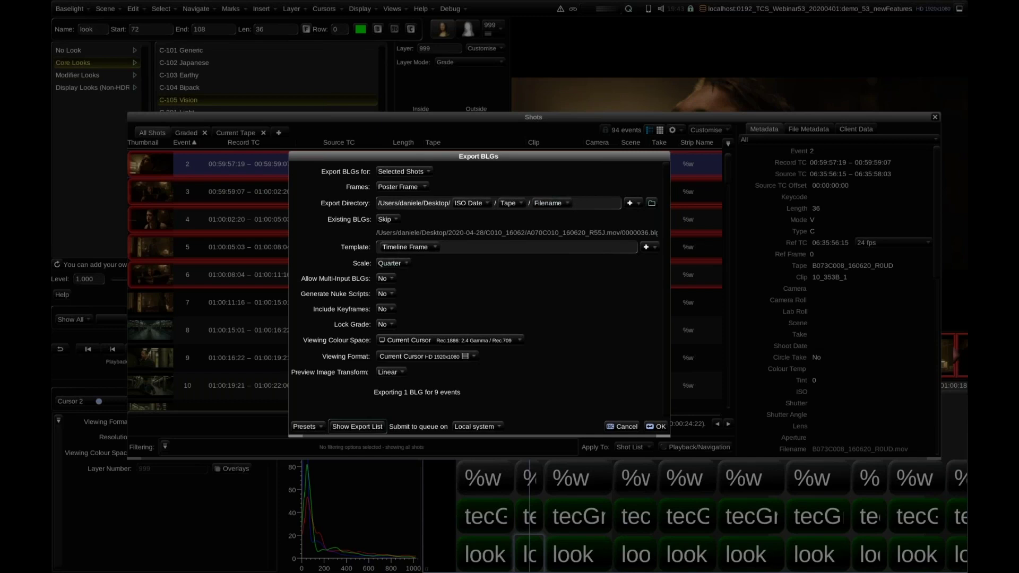
Submit the BLG export to the local queue, check its log, and close the Queue Monitor and Shots view
click(658, 426)
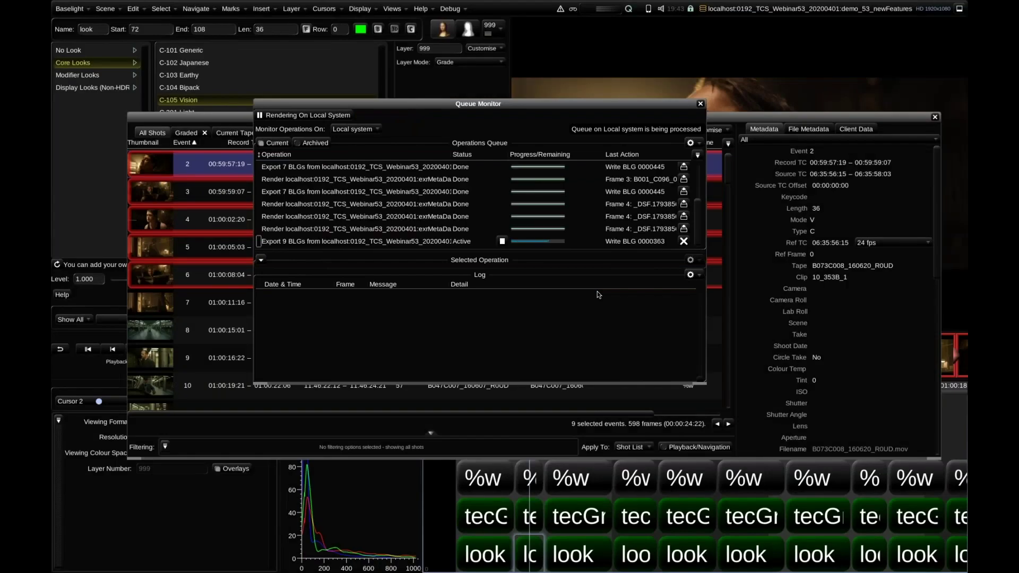
click(478, 242)
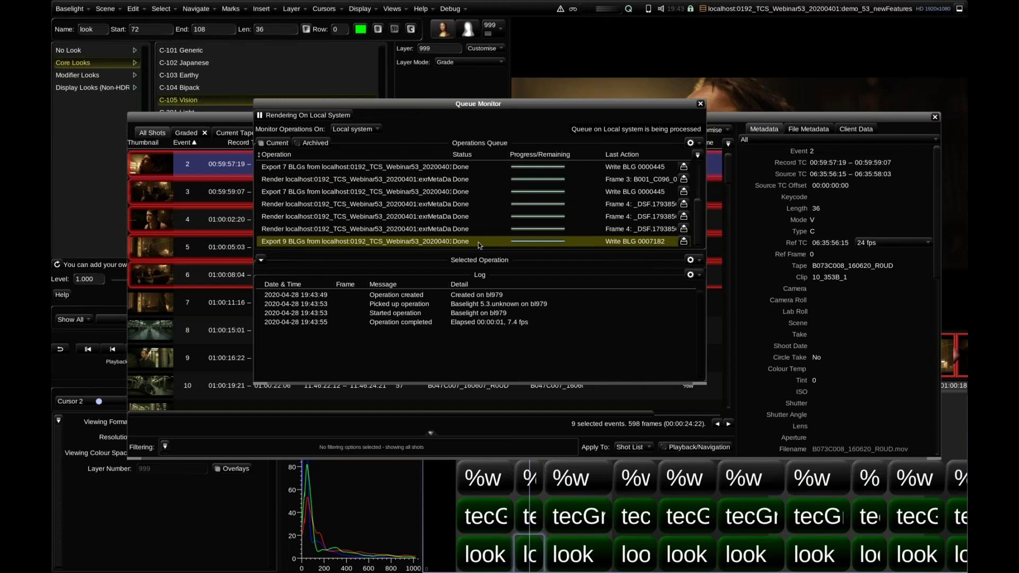
click(702, 104)
click(934, 117)
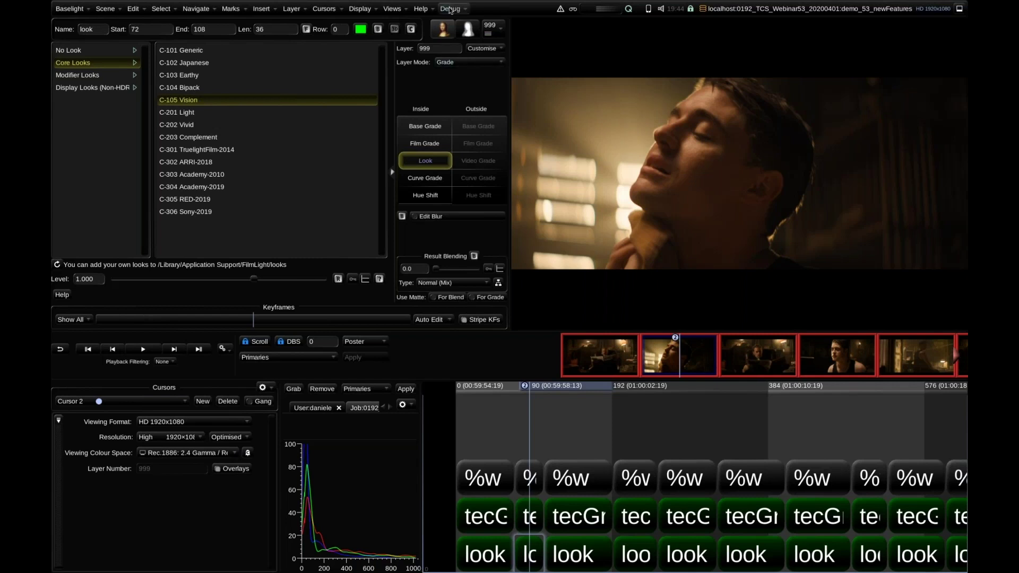
Switch to the slides2 scene and present the slides full screen, advancing past Rationalized Exporter to General Metadata Pipeline to EXR
click(794, 9)
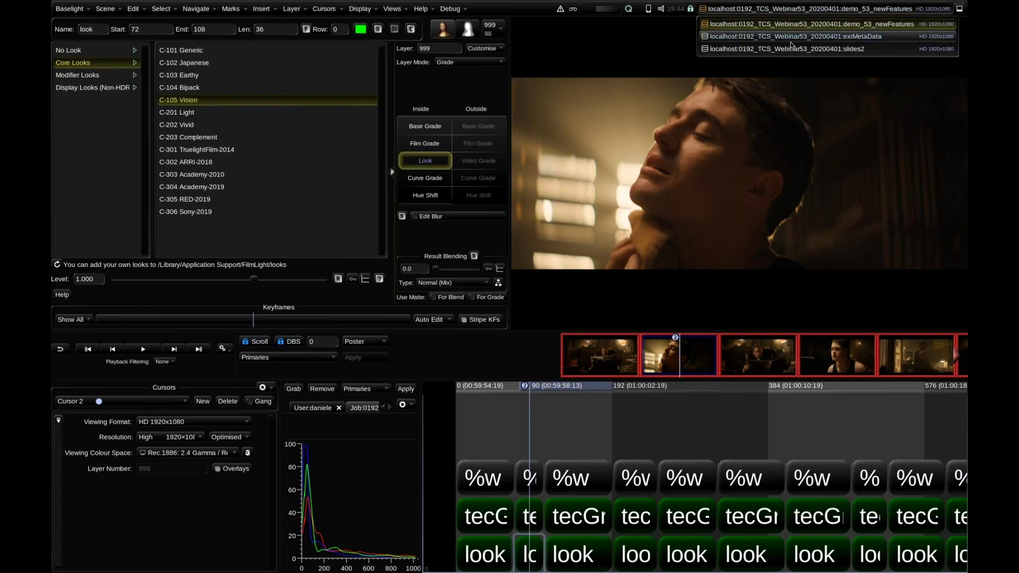
click(787, 48)
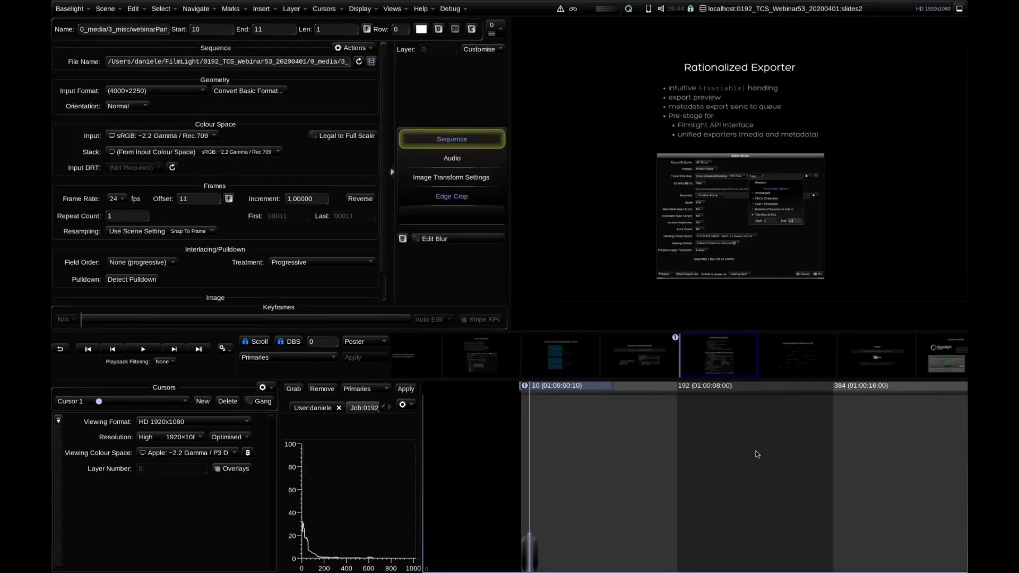
key(f)
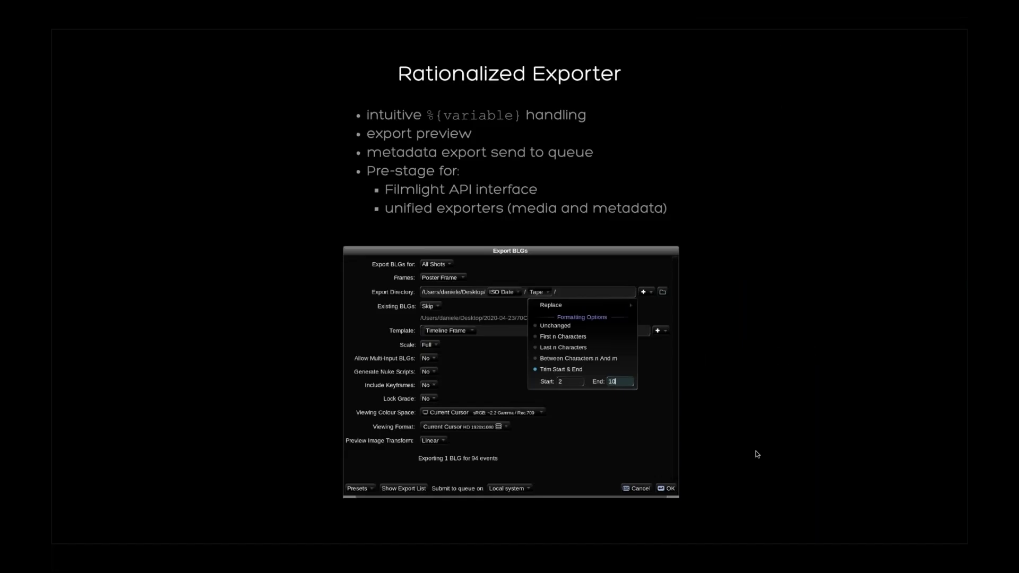
key(Right)
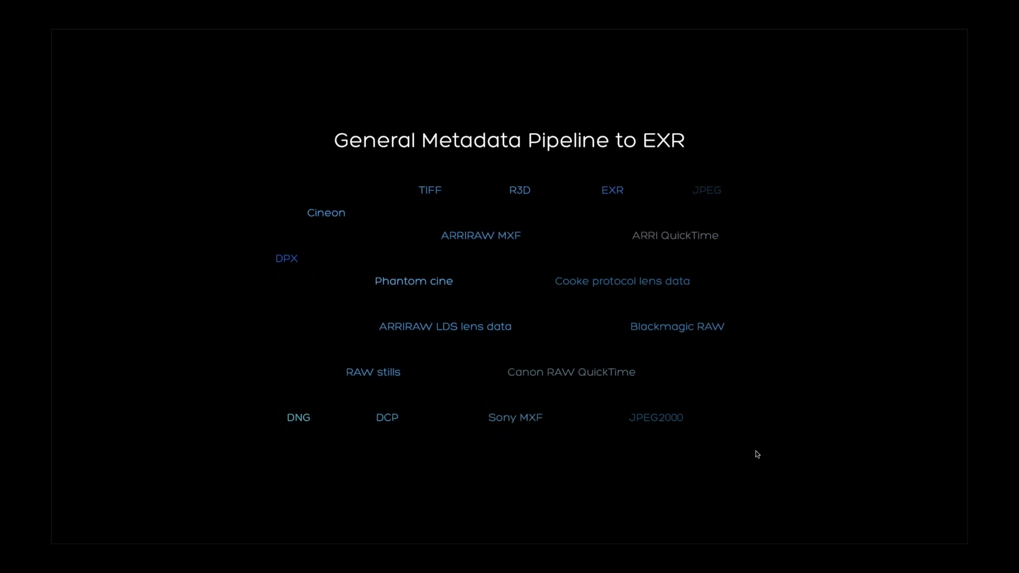
Leave the full-screen slide view and switch to the exrMetaData scene
key(Escape)
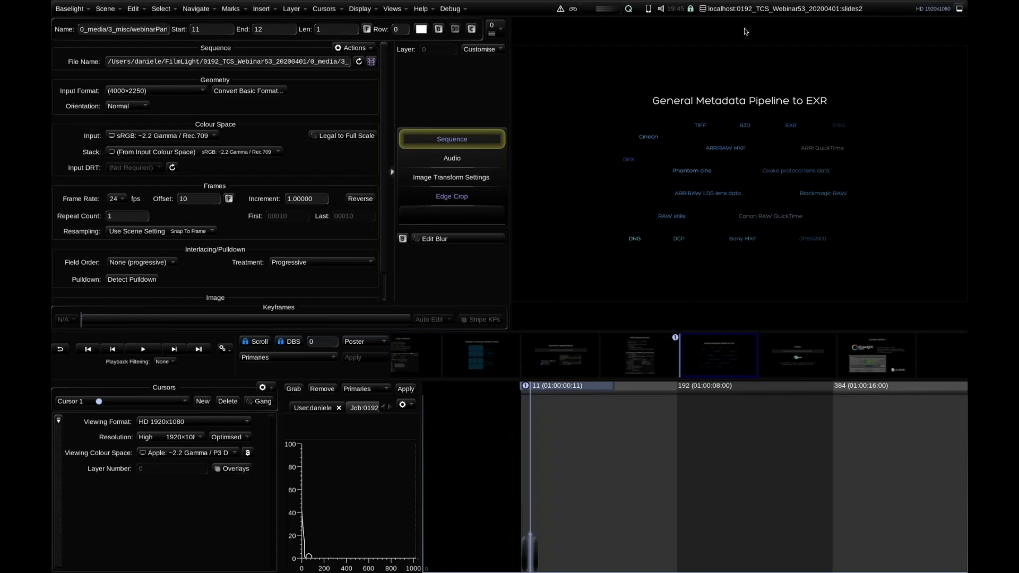
click(783, 10)
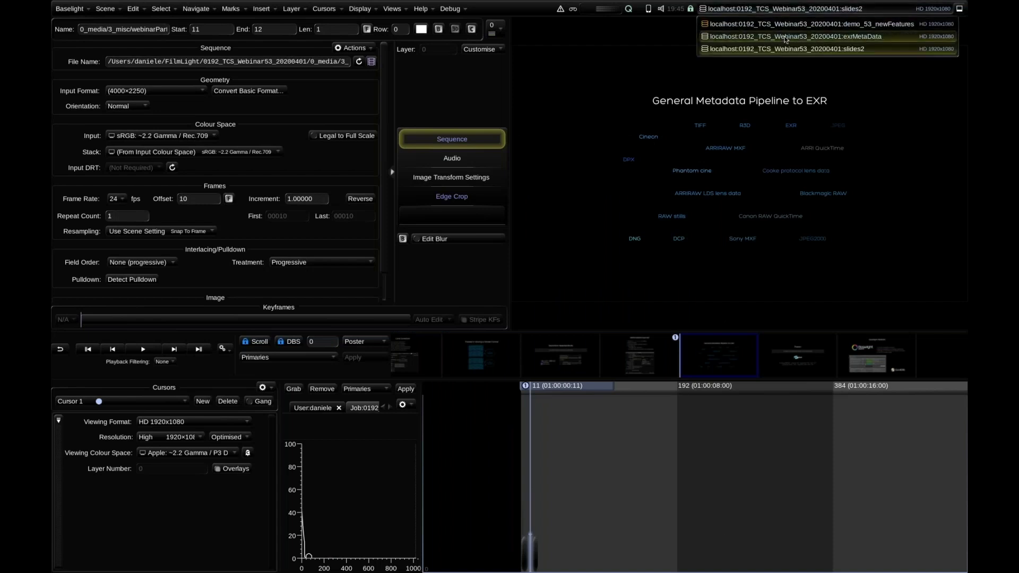
click(785, 37)
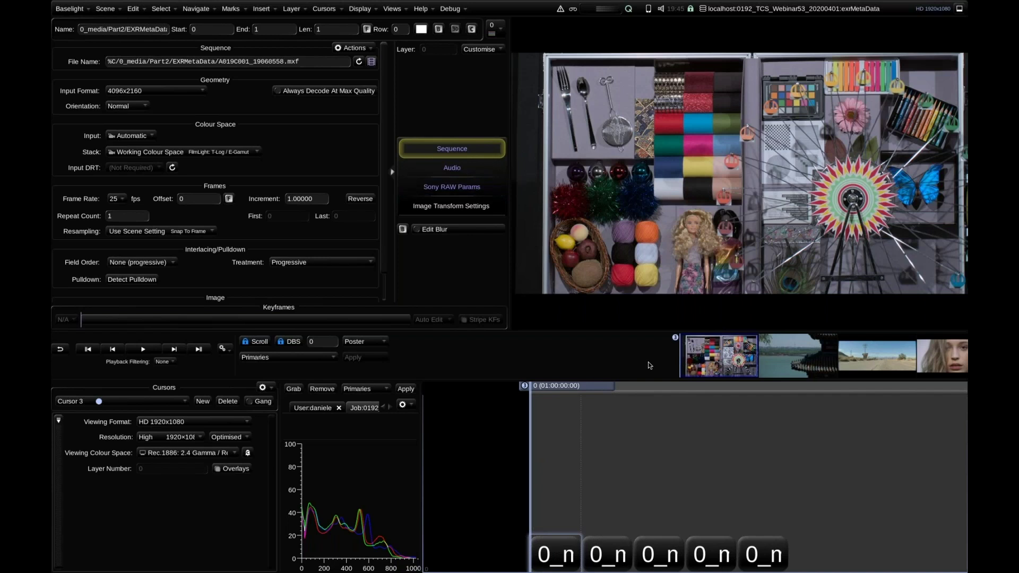
Go through the scene's shots one by one to review their source formats, and return to the first shot
key(Right)
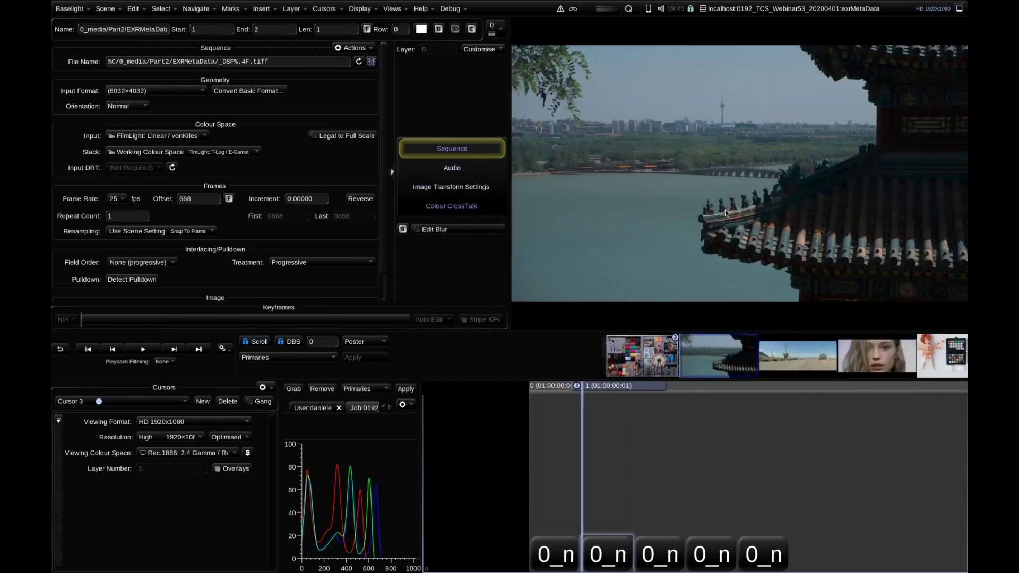
key(Down)
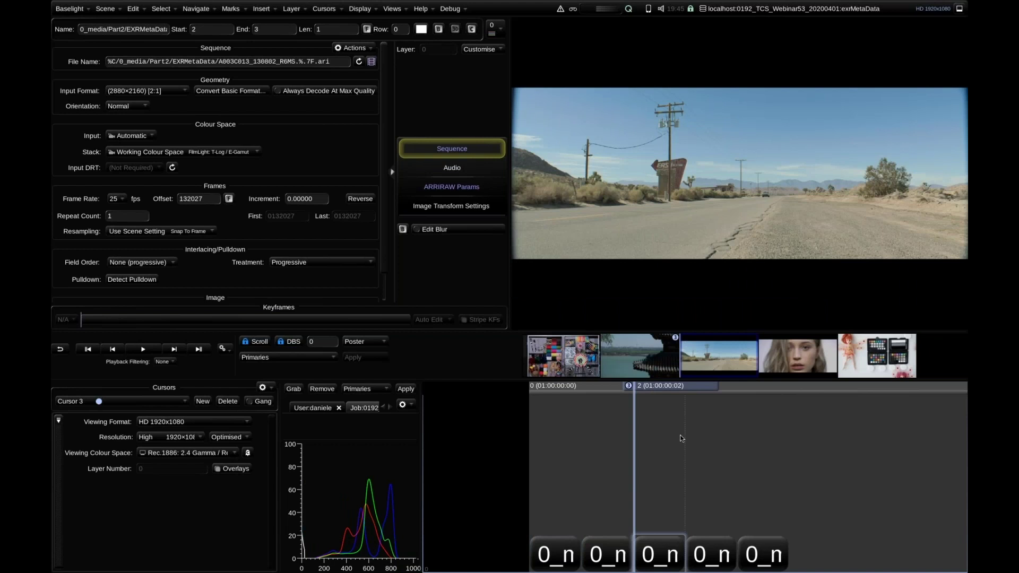
key(Down)
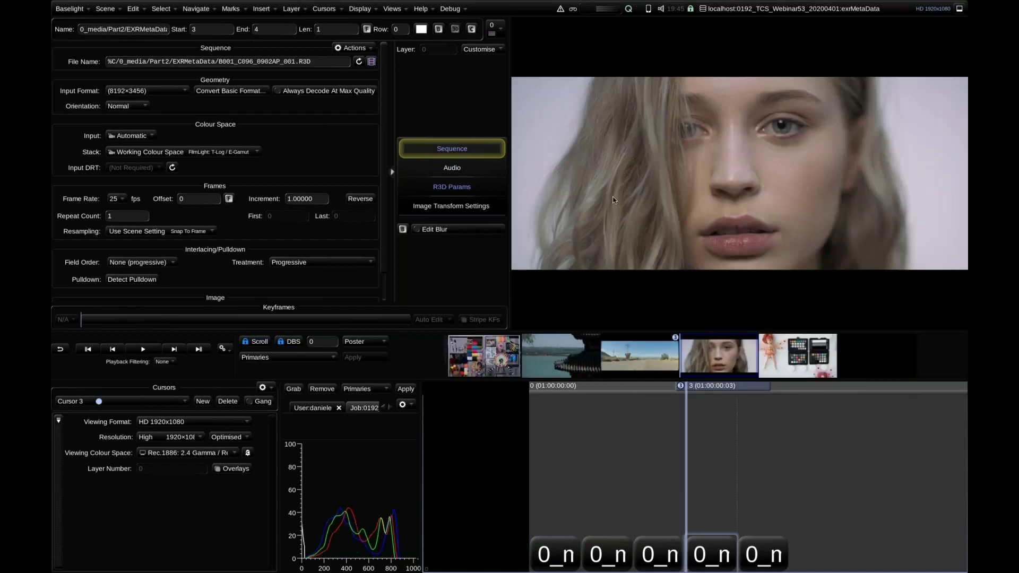
key(Down)
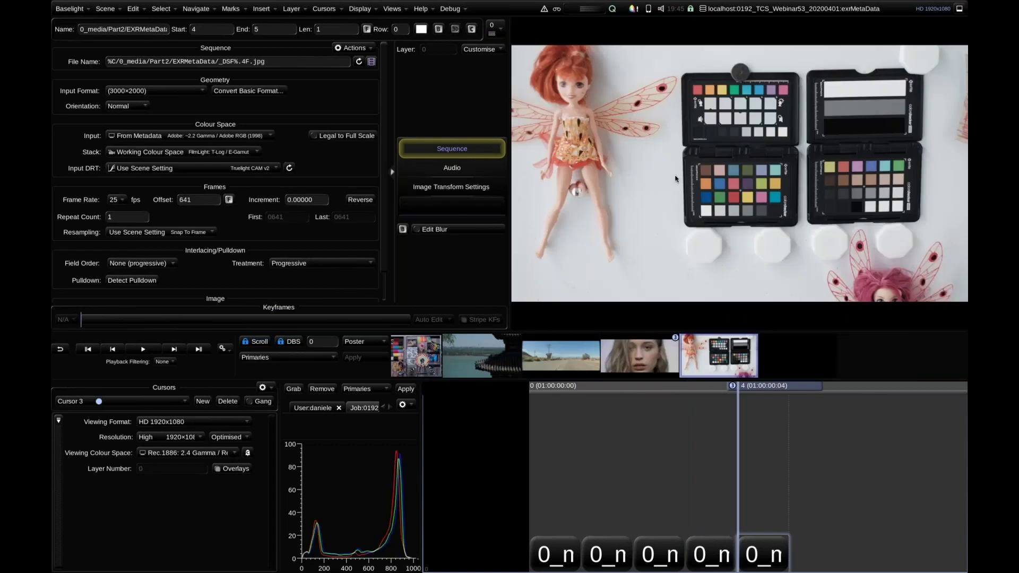
key(Up)
key(Up)
key(Up)
key(Up)
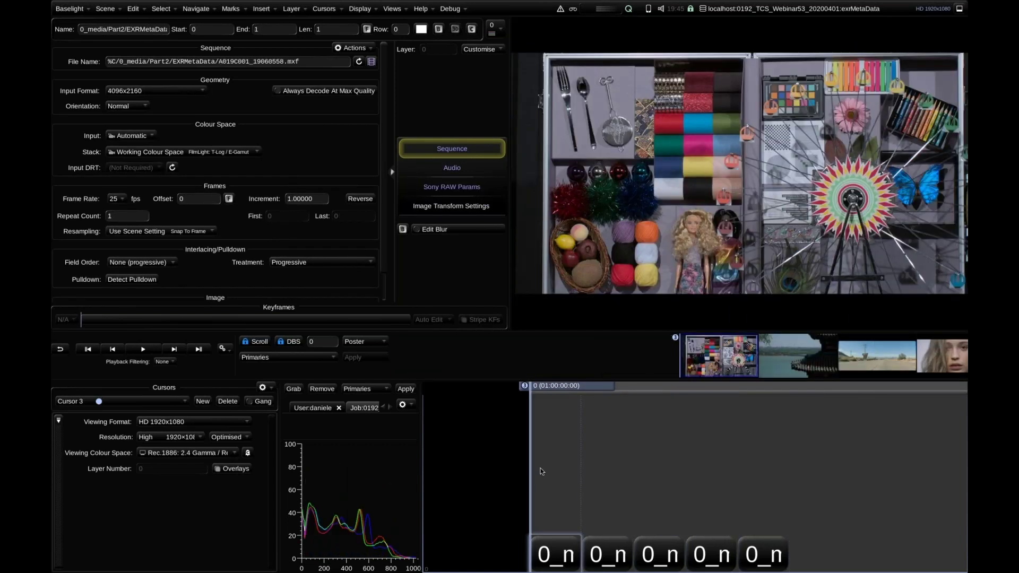
Examine the metadata of the A019C001_19060558.mxf clip in the media browser and leave without changing the movie
click(372, 62)
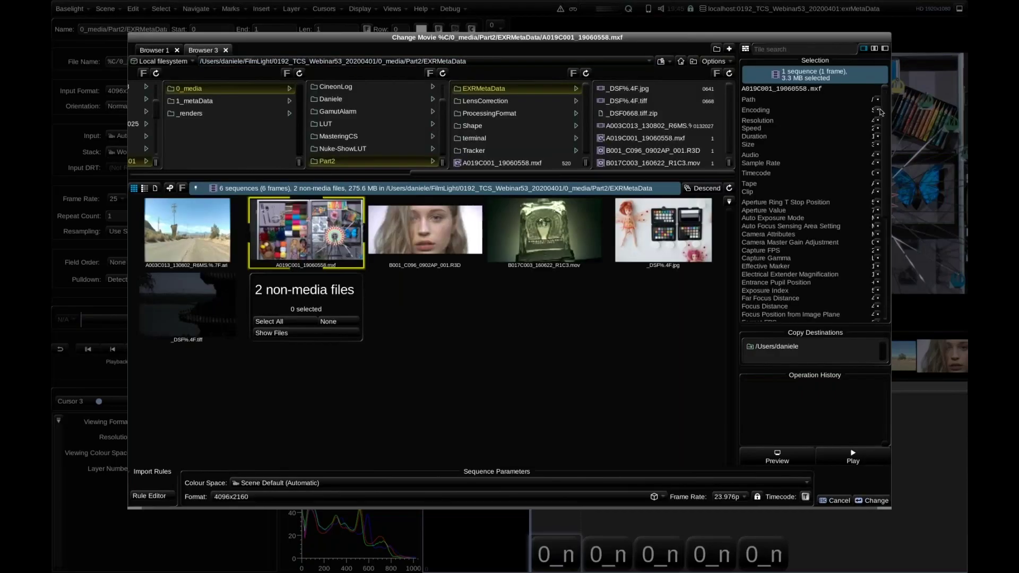
scroll(830, 202, up, 5)
click(839, 501)
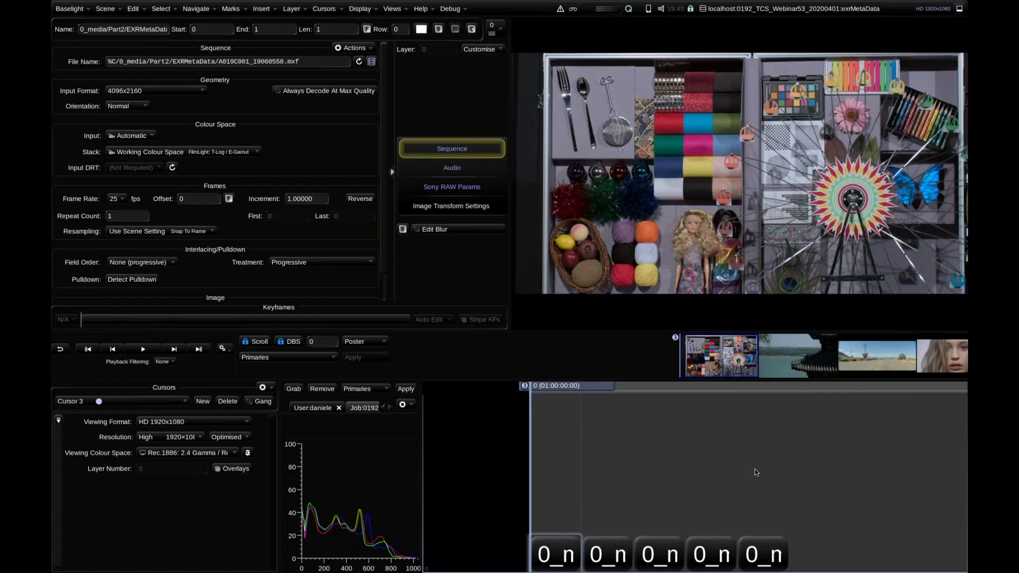
Review the OpenEXR settings of the VFX Plates ungraded deliverable and submit its render to the local queue
key(ctrl+r)
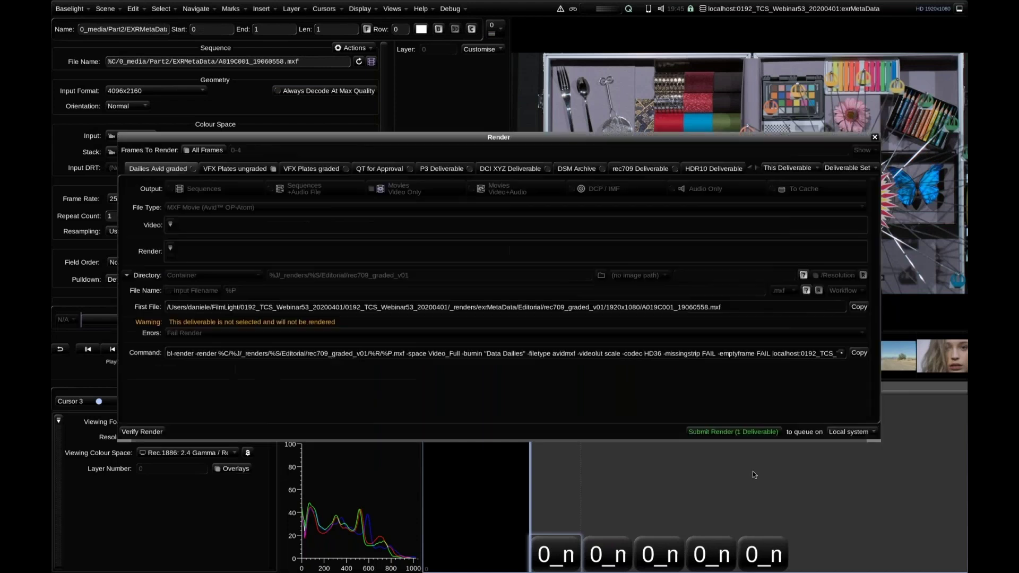
click(243, 167)
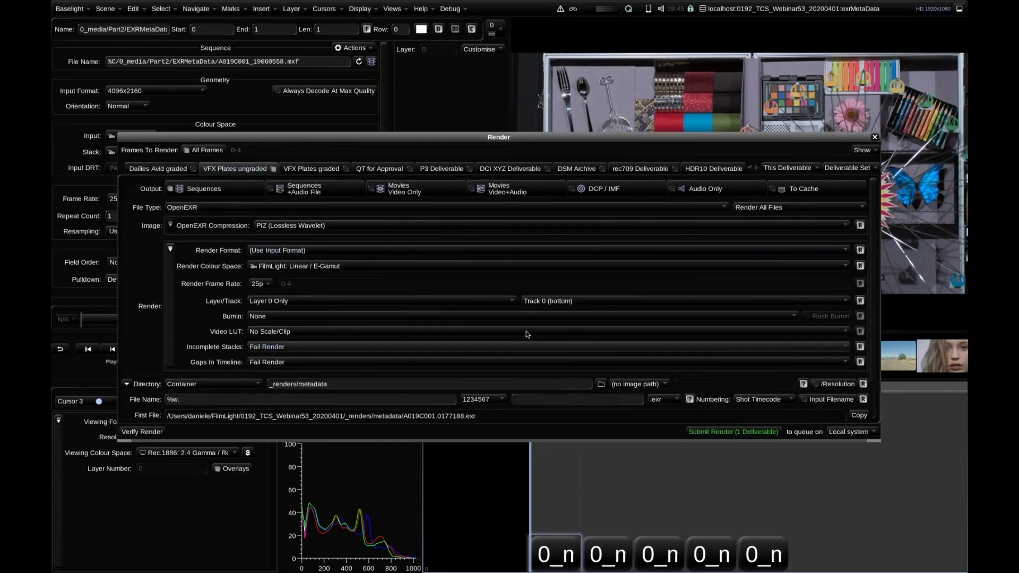
scroll(445, 305, down, 2)
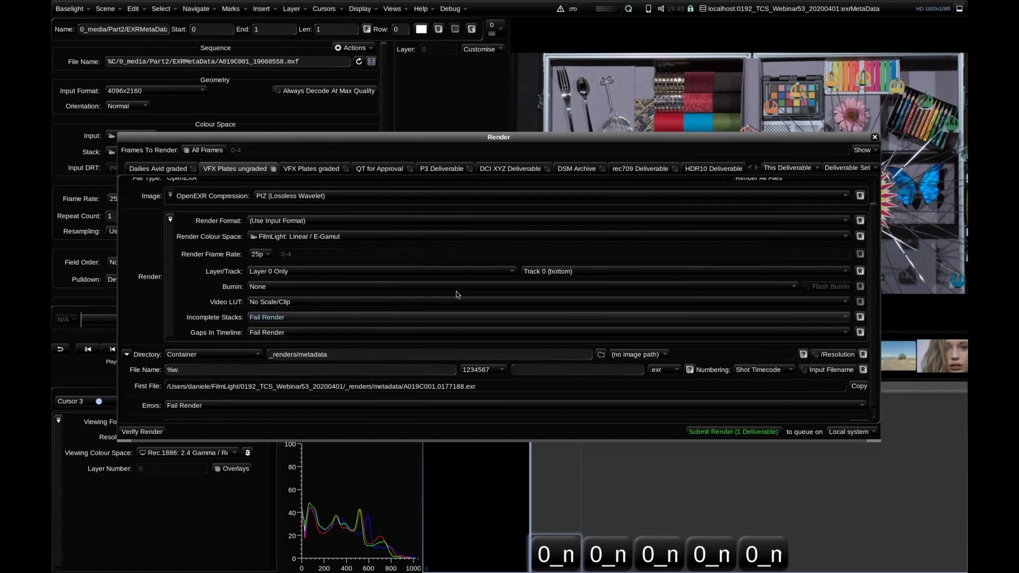
scroll(457, 295, up, 1)
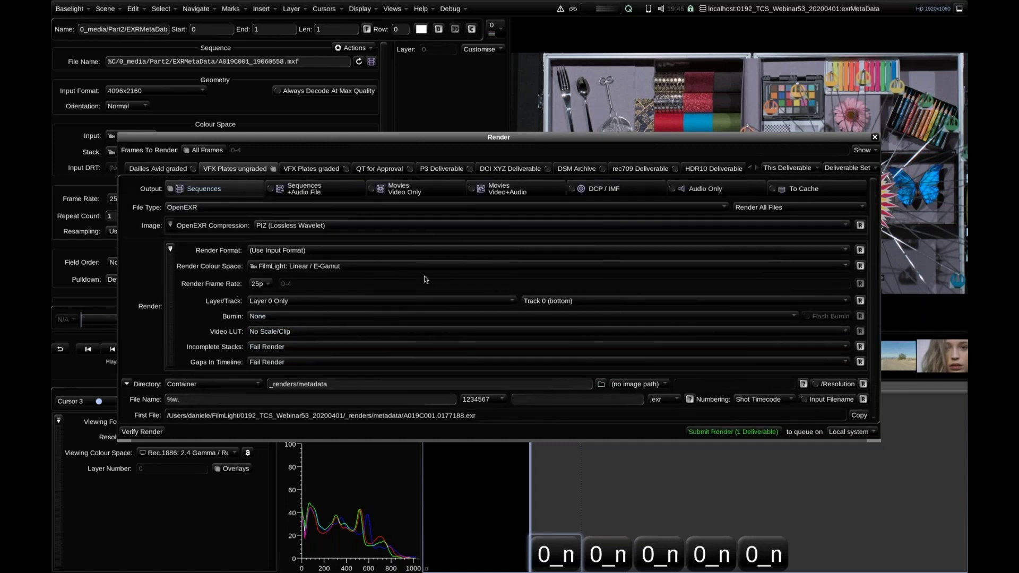
click(733, 431)
click(658, 228)
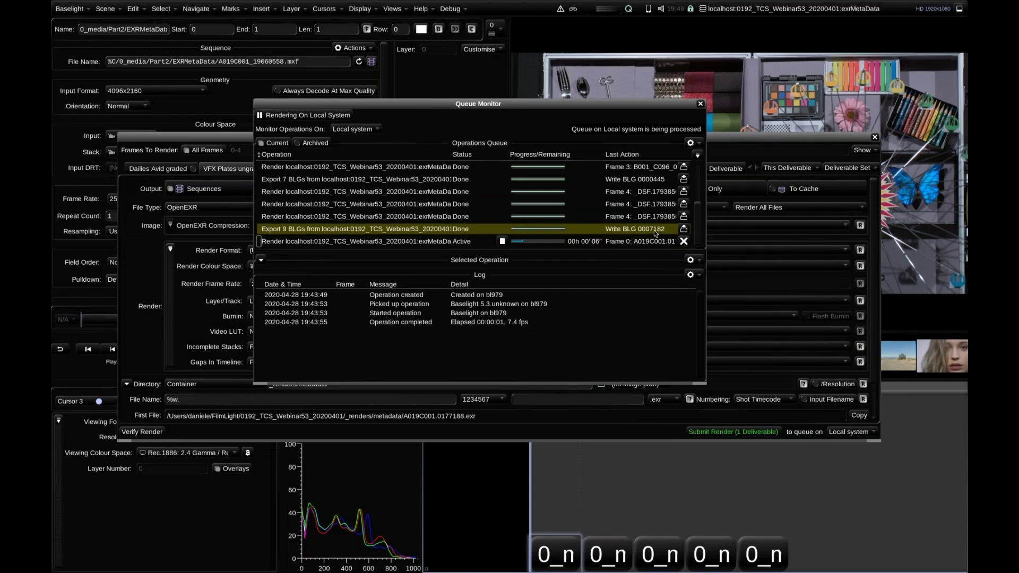
Switch to Finder and open metadata.nk from the 4_nukescripts folder in NukeX
key(super+Tab)
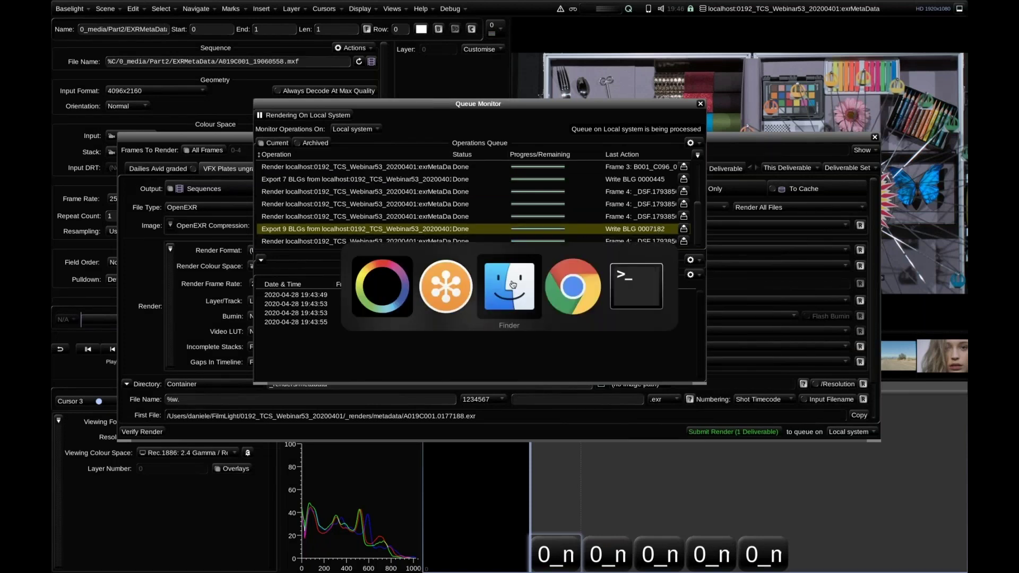
click(512, 285)
click(794, 48)
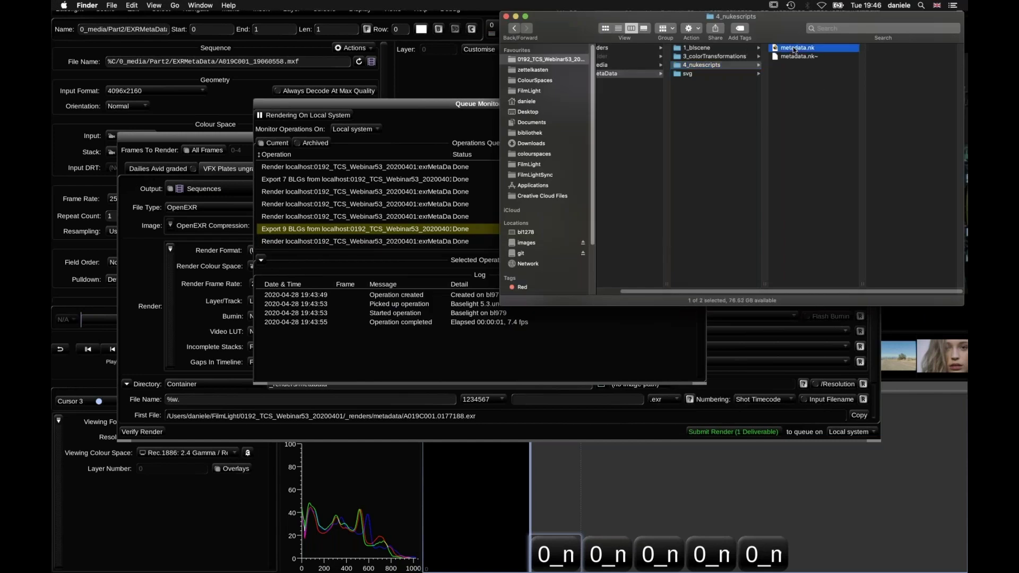
key(super+Tab)
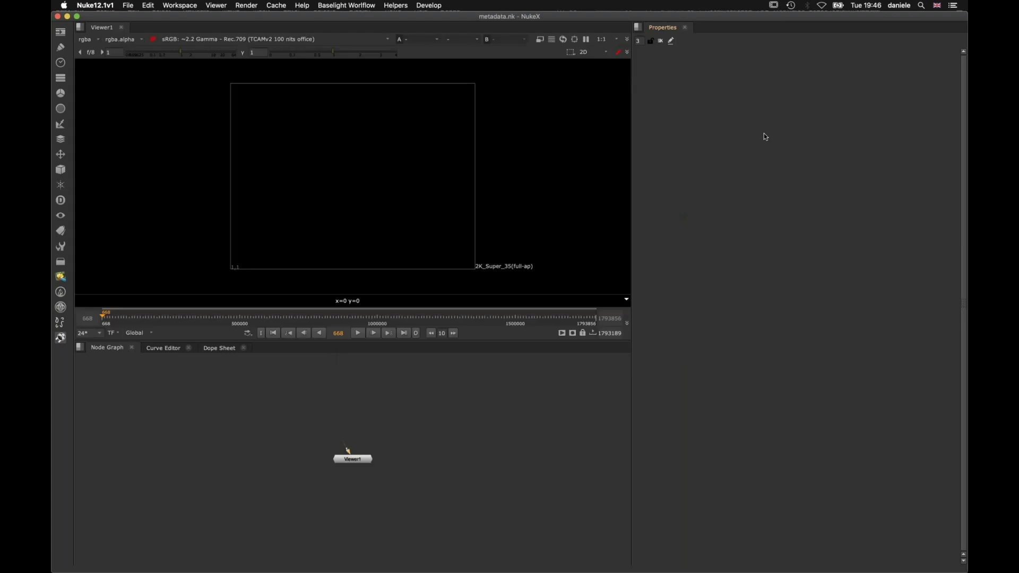
Bring the rendered EXRs from Finder's _renders/metadata folder into the NukeX node graph and view the A019C001 read node
key(super+Tab)
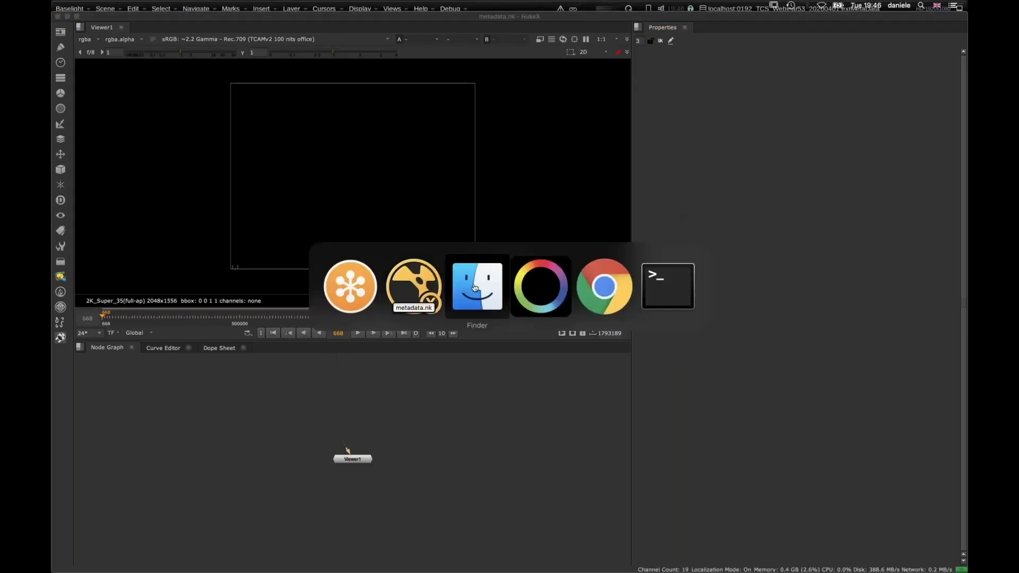
click(676, 97)
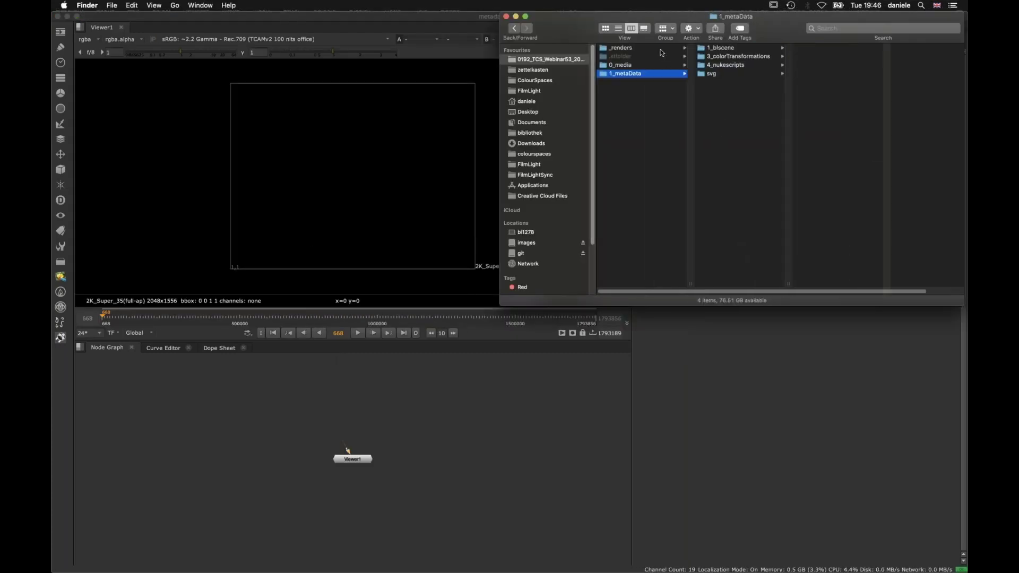
click(661, 48)
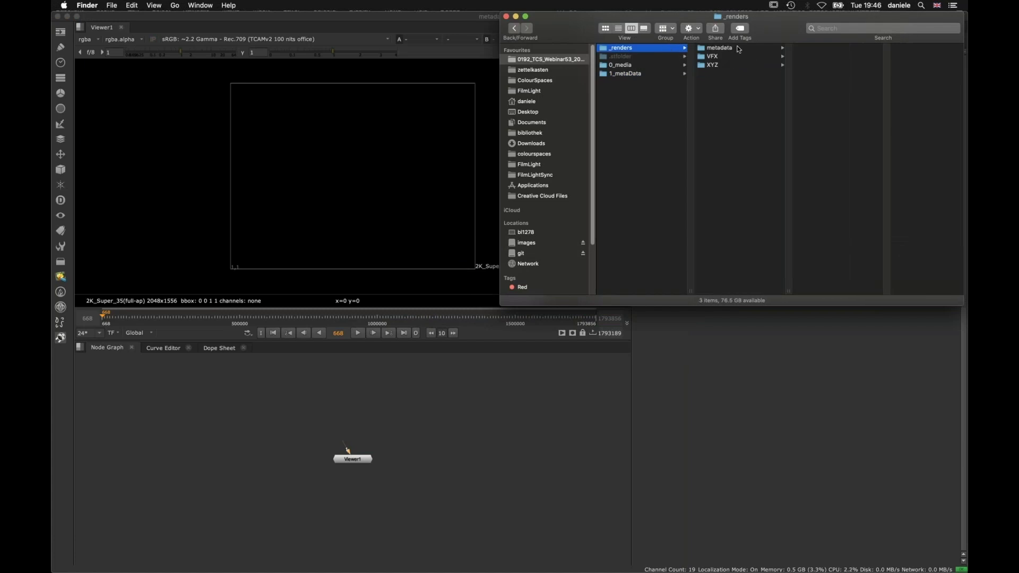
click(737, 47)
drag(831, 122, 507, 446)
drag(440, 435, 345, 401)
key(1)
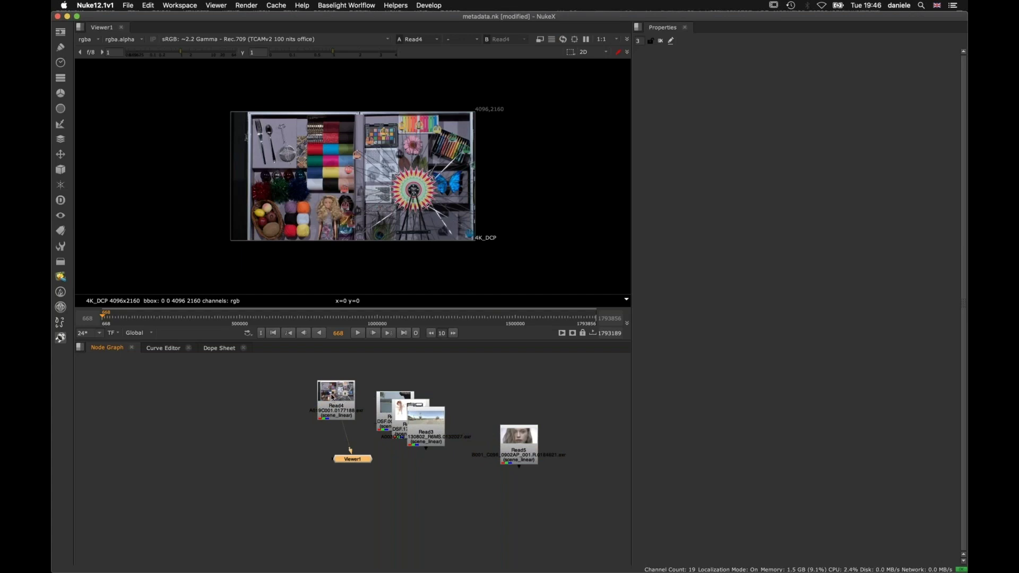
Add a ViewMetaData node to the A019C001 read node
click(330, 393)
key(Tab)
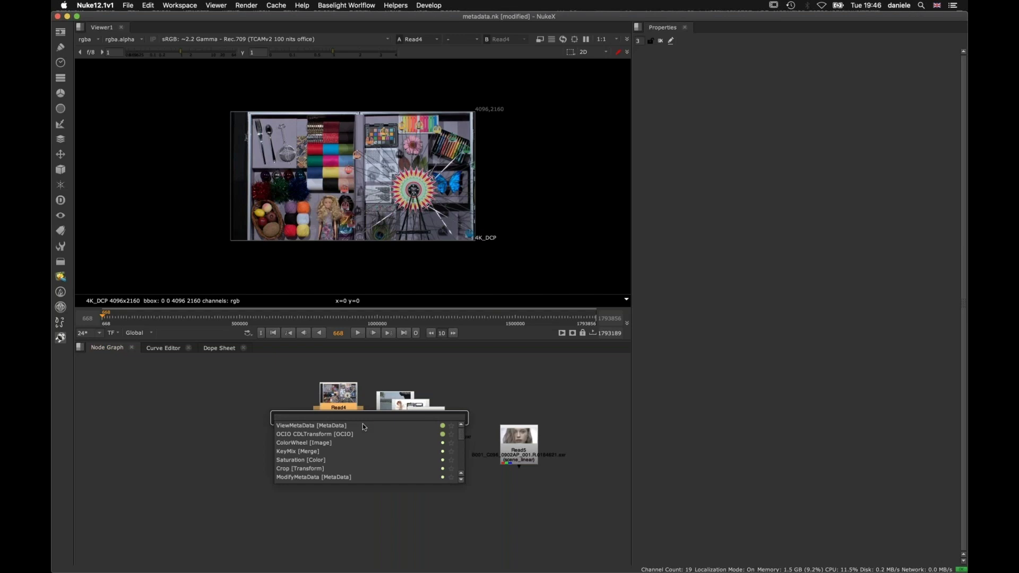
click(355, 424)
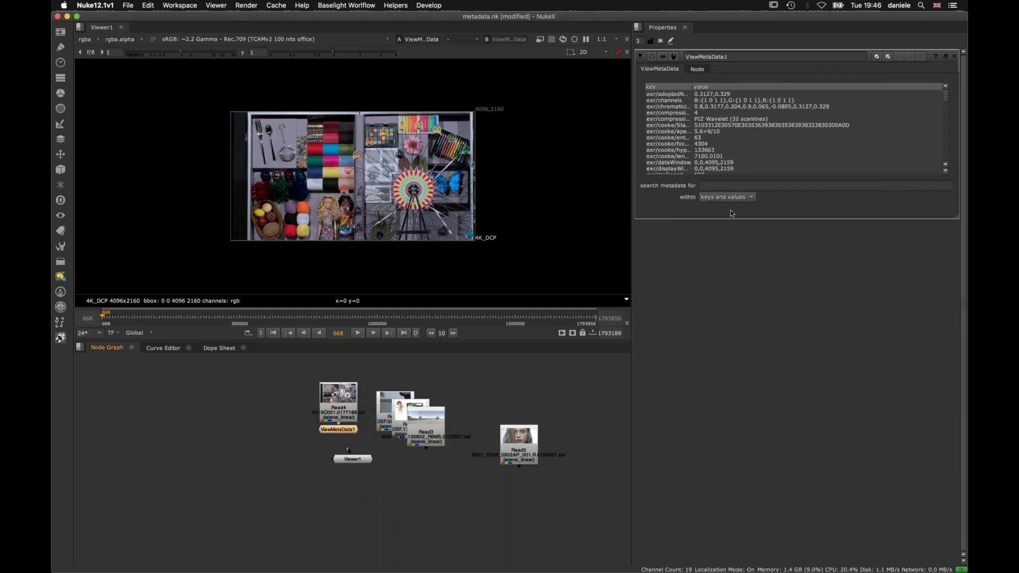
Float the ViewMetaData1 properties in a separate, enlarged window and widen the key column to fit the full key names
click(946, 56)
drag(753, 43, 486, 49)
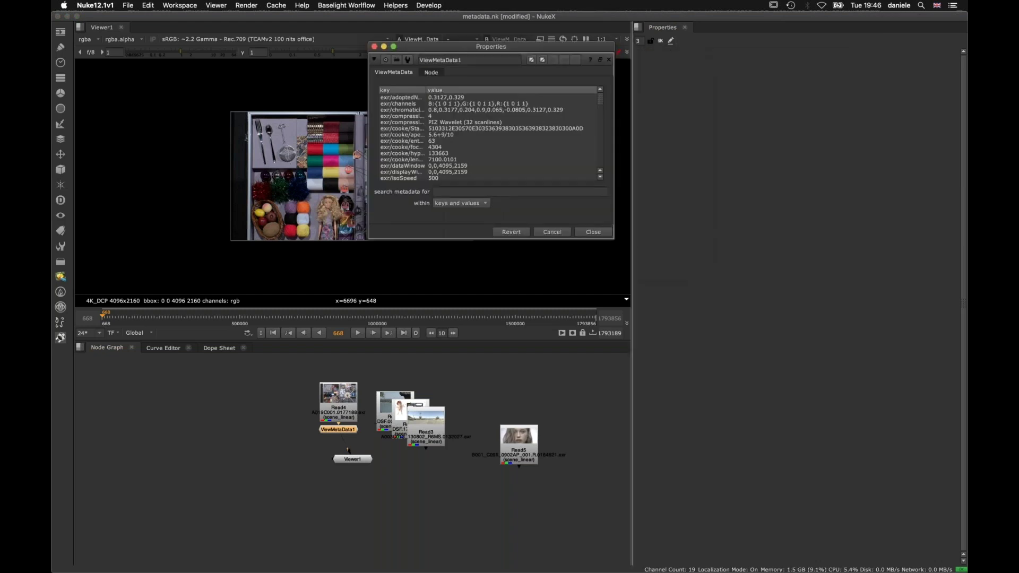
drag(613, 239, 908, 463)
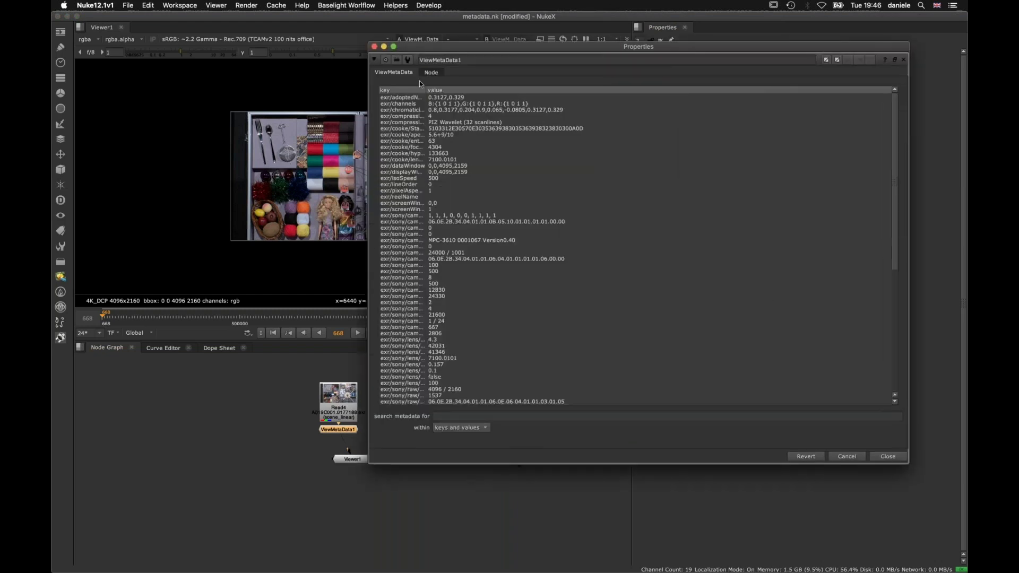
double_click(429, 91)
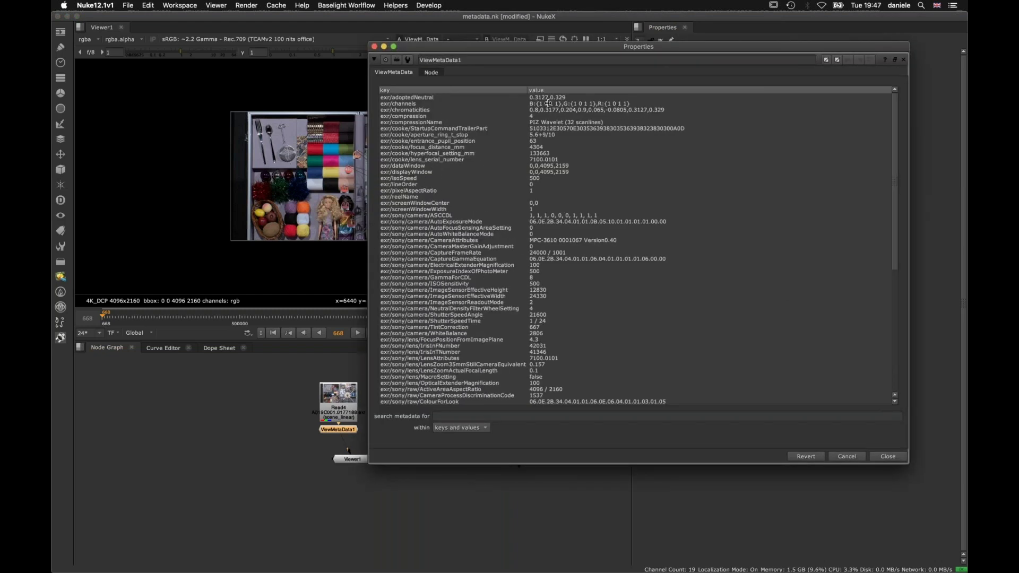
Examine the Cooke lens, Sony camera and FilmLight DRT and colour space entries in the A019C001 metadata
click(427, 153)
click(423, 134)
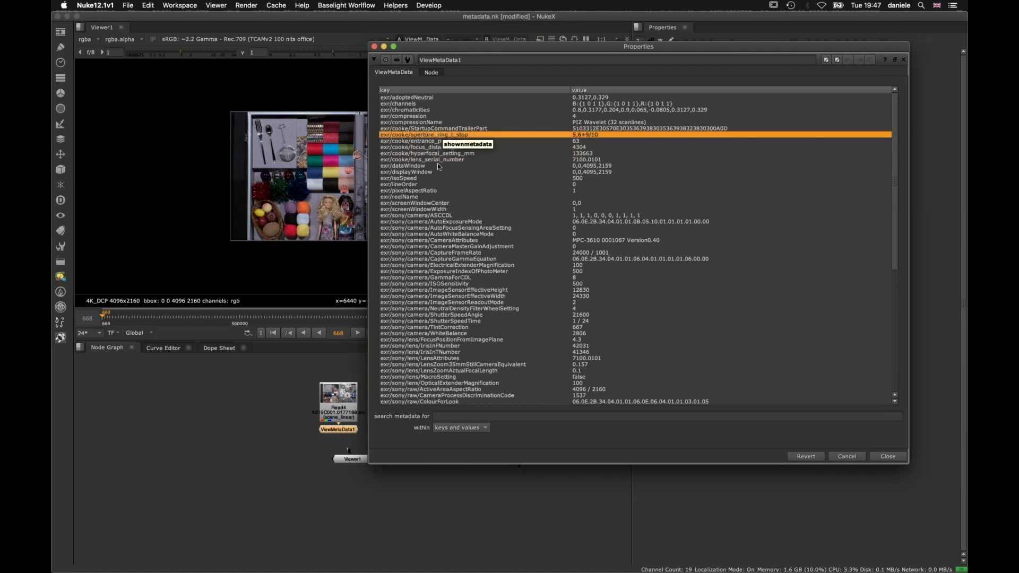
click(441, 228)
drag(896, 162, 893, 346)
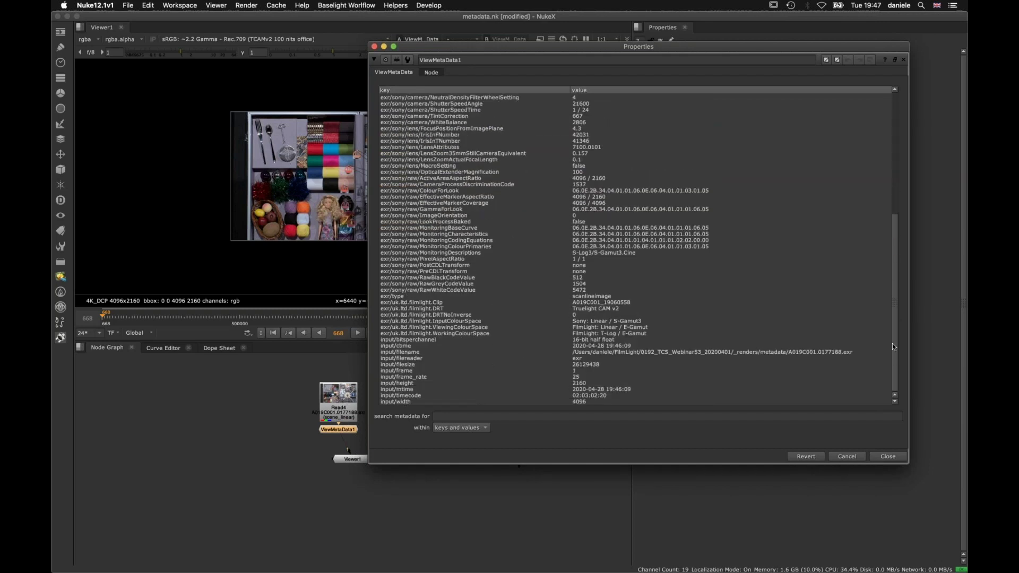
click(411, 309)
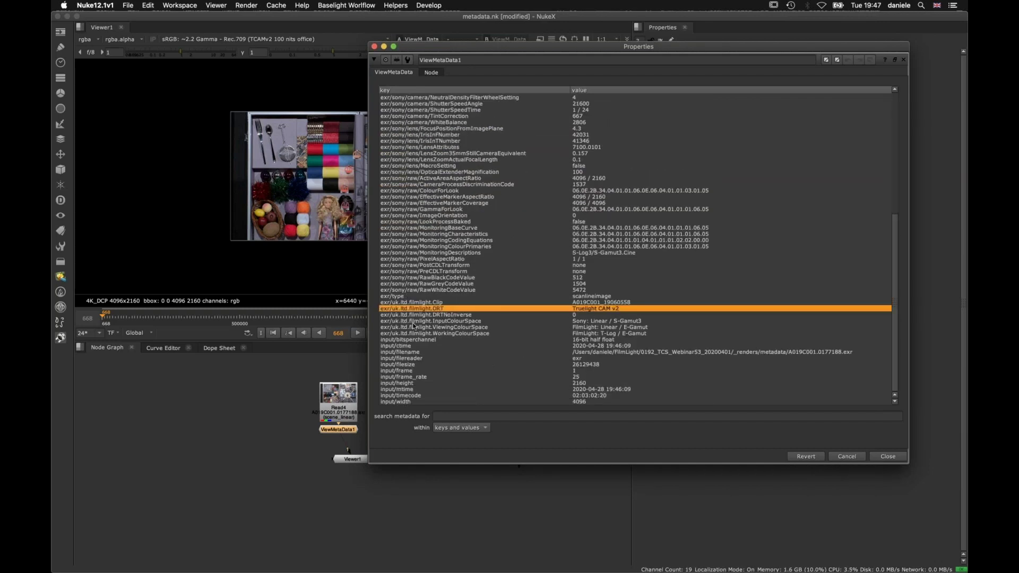
click(414, 326)
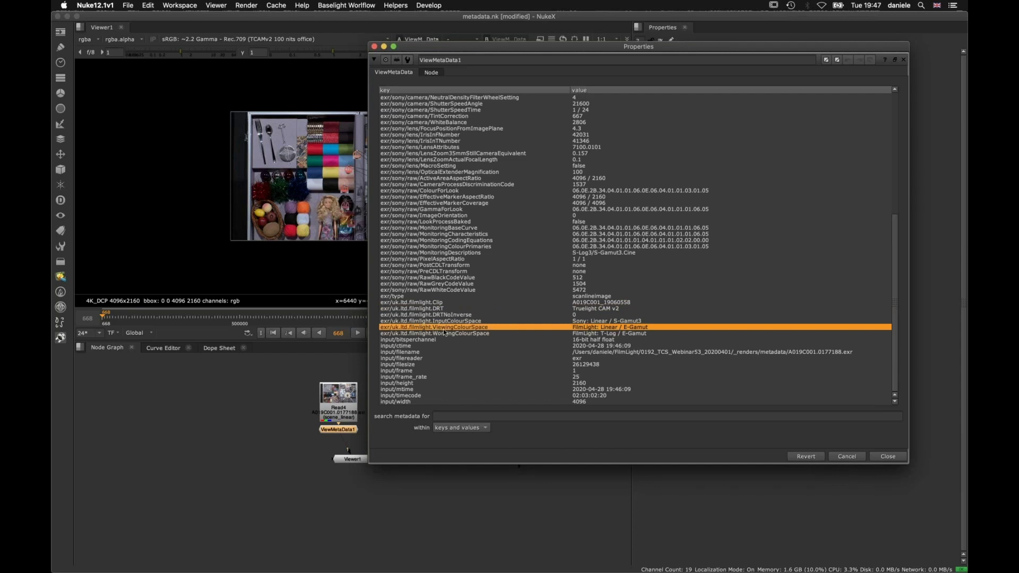
key(Up)
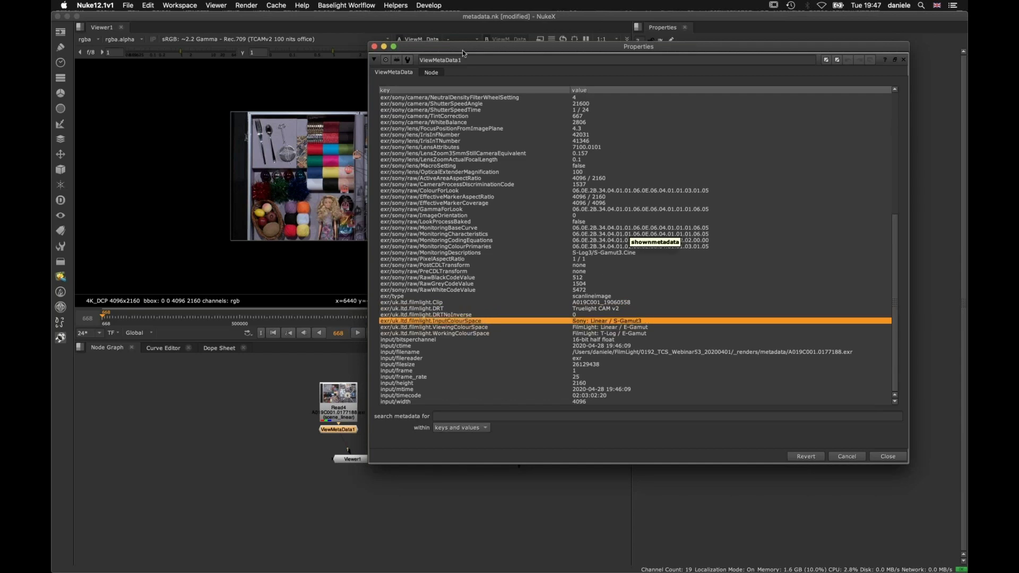
Connect ViewMetaData1 to Read1, the temple still, and examine its TIFF software, make and model entries
drag(525, 50, 637, 50)
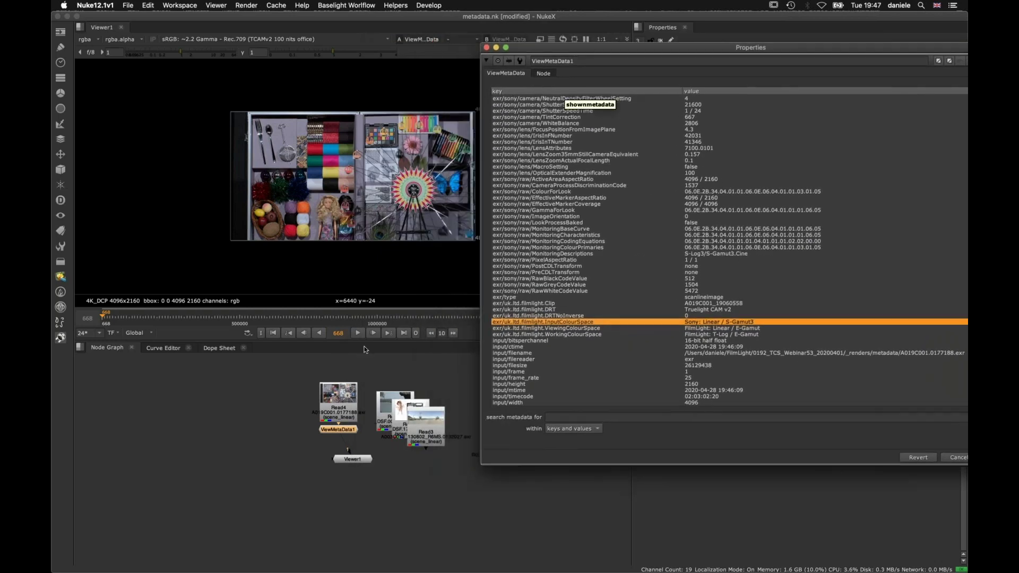
drag(380, 403, 259, 394)
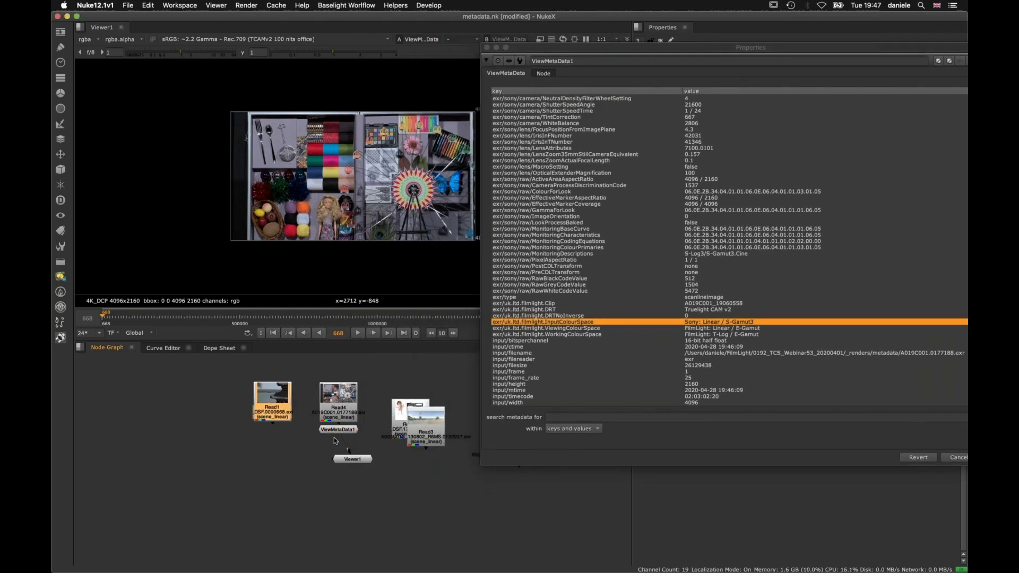
drag(335, 435, 297, 403)
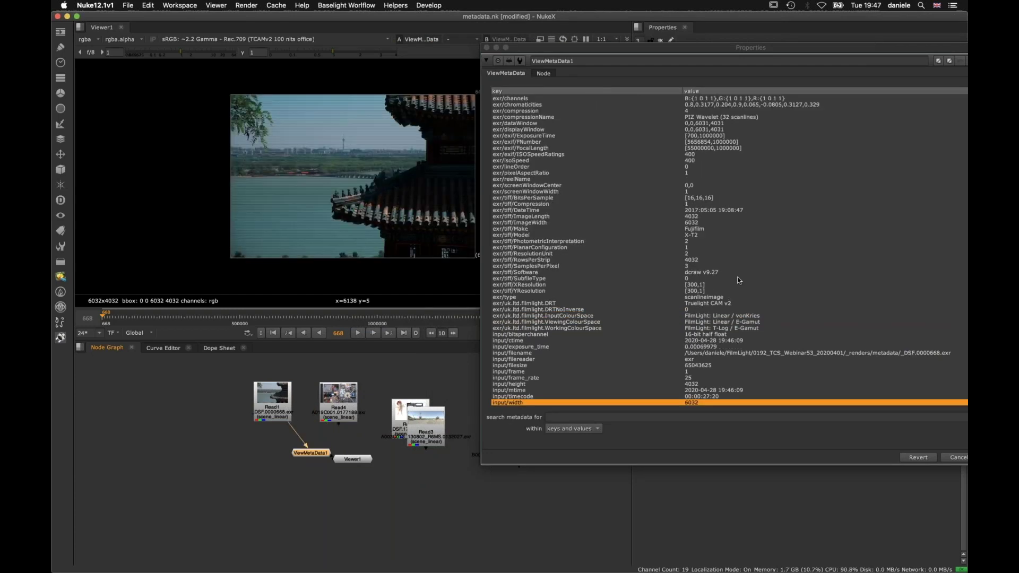
click(710, 273)
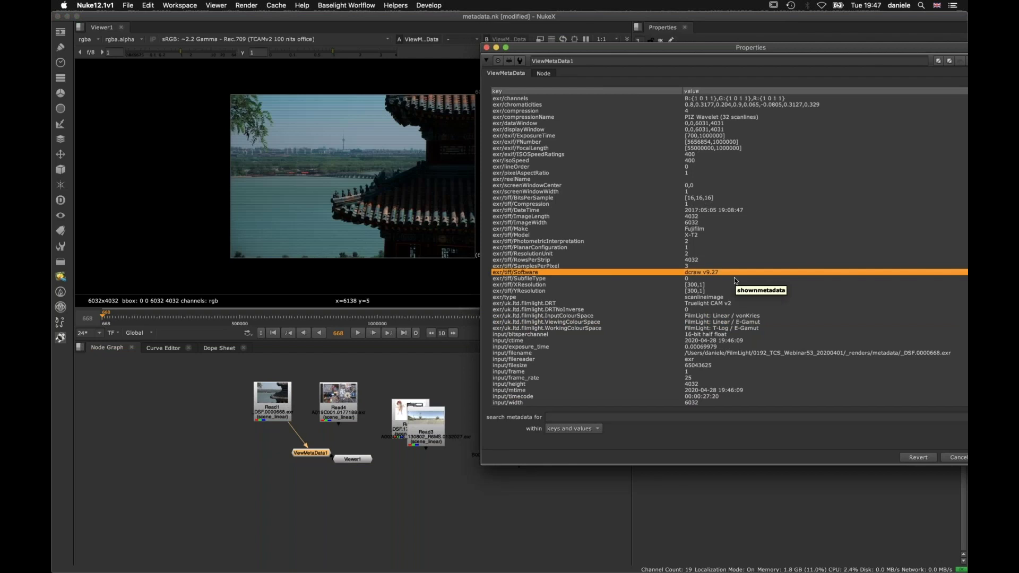
click(706, 231)
click(701, 235)
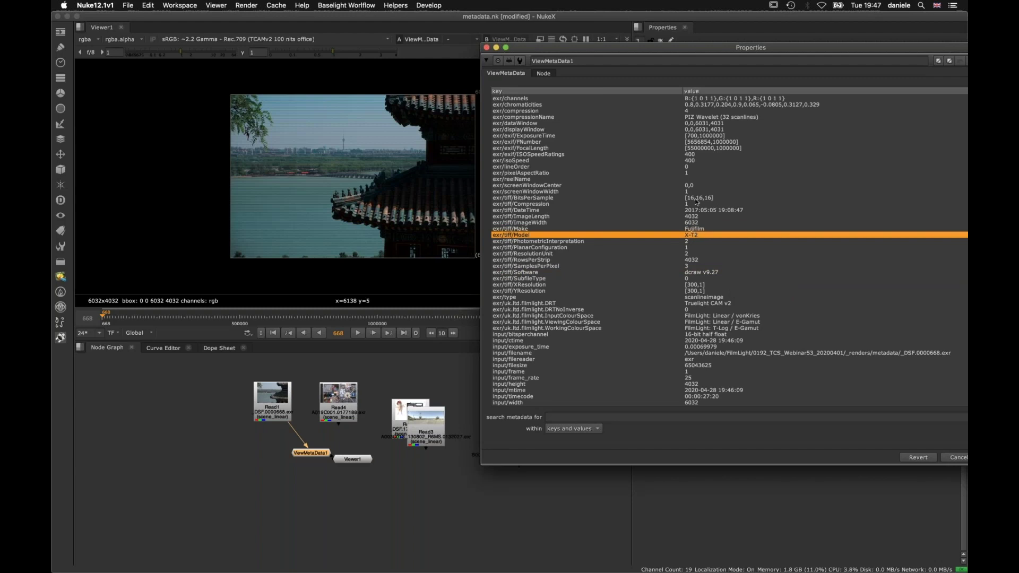
Connect ViewMetaData1 to Read2, the doll and colour chart still, and examine its EXIF metadata
drag(703, 49, 635, 45)
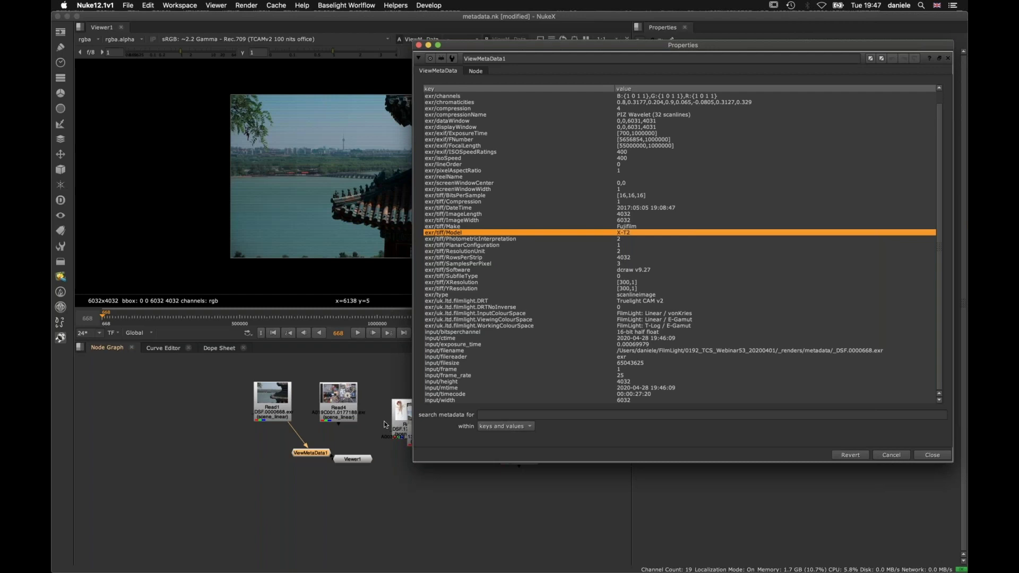
drag(403, 421, 212, 419)
drag(287, 427, 241, 424)
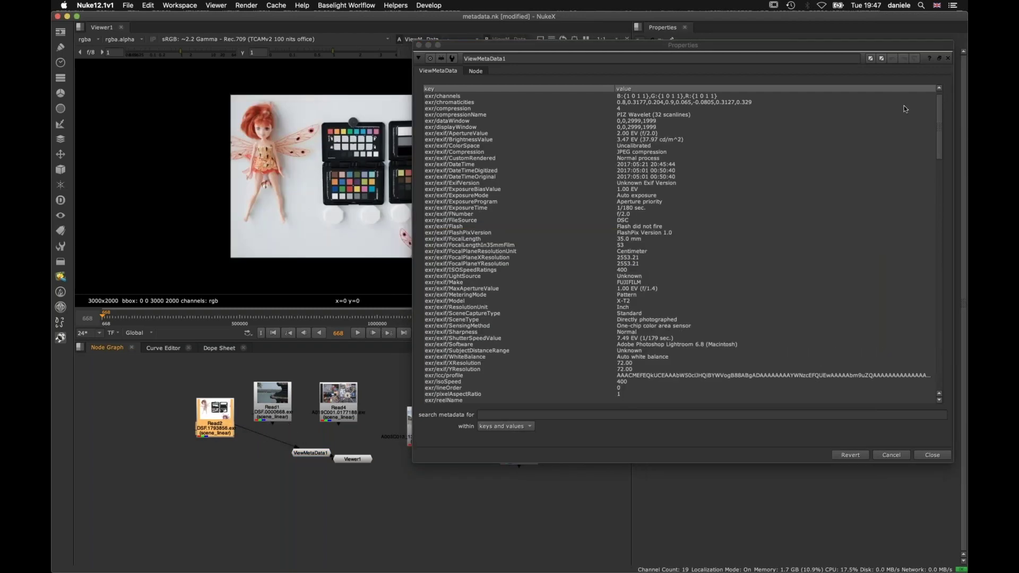
drag(939, 105, 942, 136)
click(699, 182)
drag(939, 160, 938, 222)
Connect ViewMetaData1 to Read3, the desert road shot, and examine its ARRI camera and lens metadata
drag(392, 438, 229, 480)
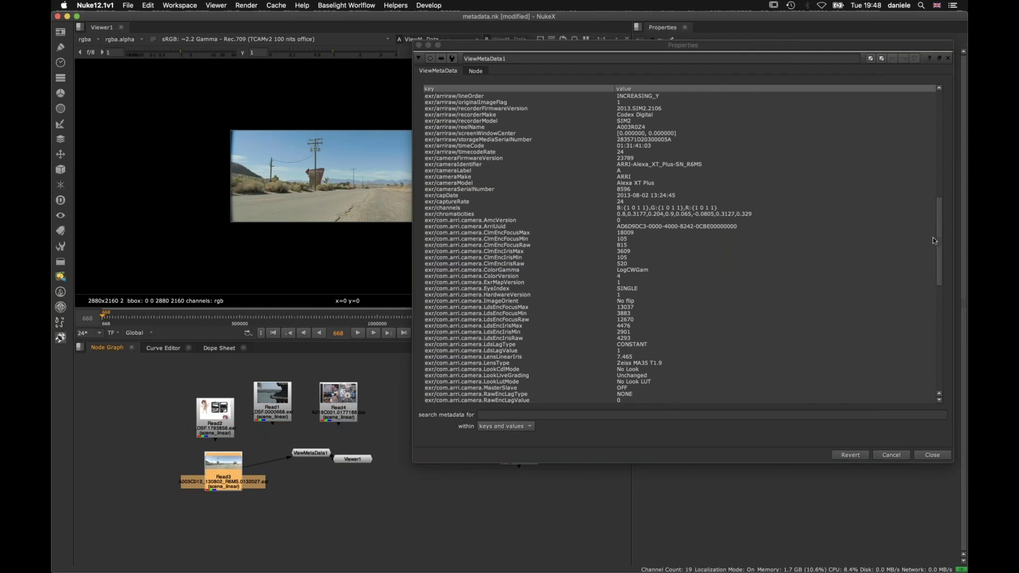
drag(937, 235, 926, 345)
scroll(726, 103, up, 1)
Connect ViewMetaData1 to Read5, the close-up portrait shot, and examine its R3D and FilmLight metadata
drag(577, 45, 711, 41)
drag(504, 445, 144, 433)
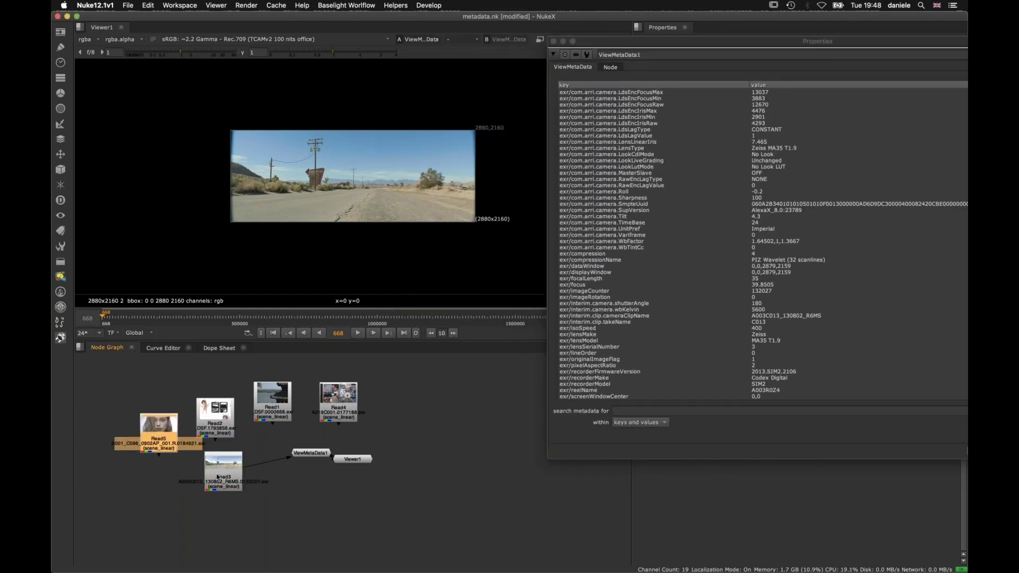
drag(221, 476, 220, 467)
drag(243, 458, 170, 440)
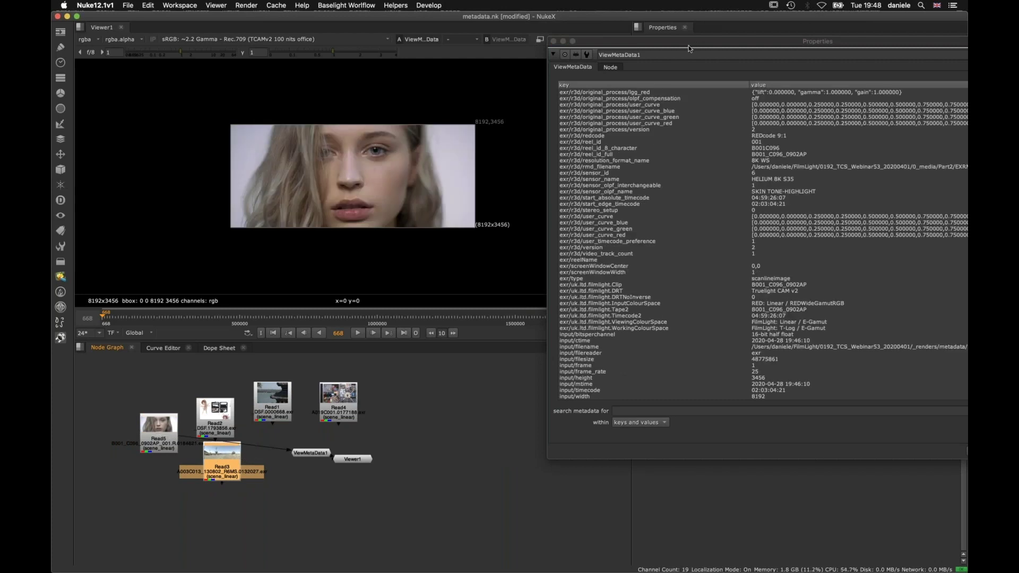
drag(584, 47, 420, 52)
drag(912, 310, 896, 167)
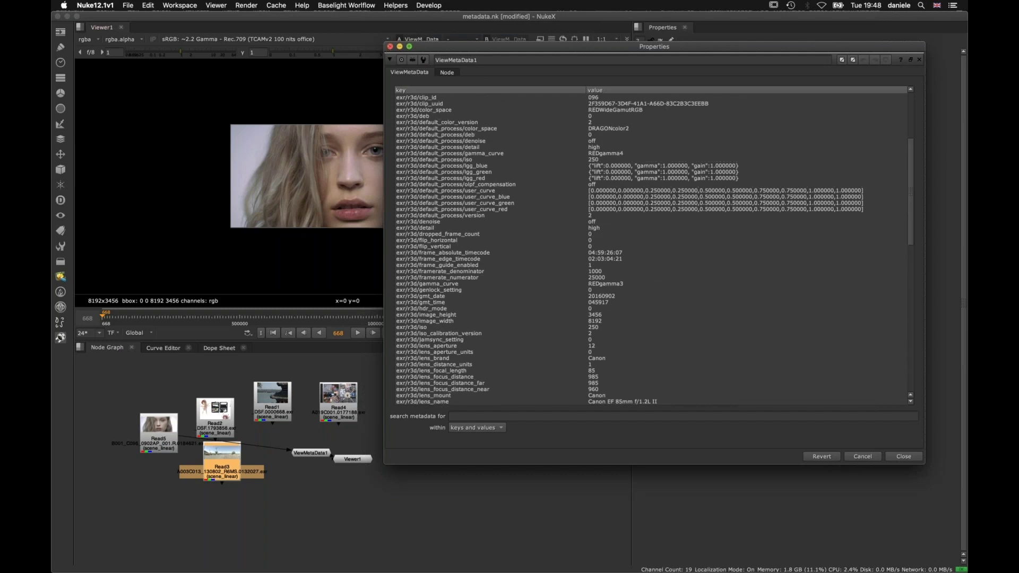
Close the floating properties window and quit NukeX without saving the changes to metadata.nk
click(390, 46)
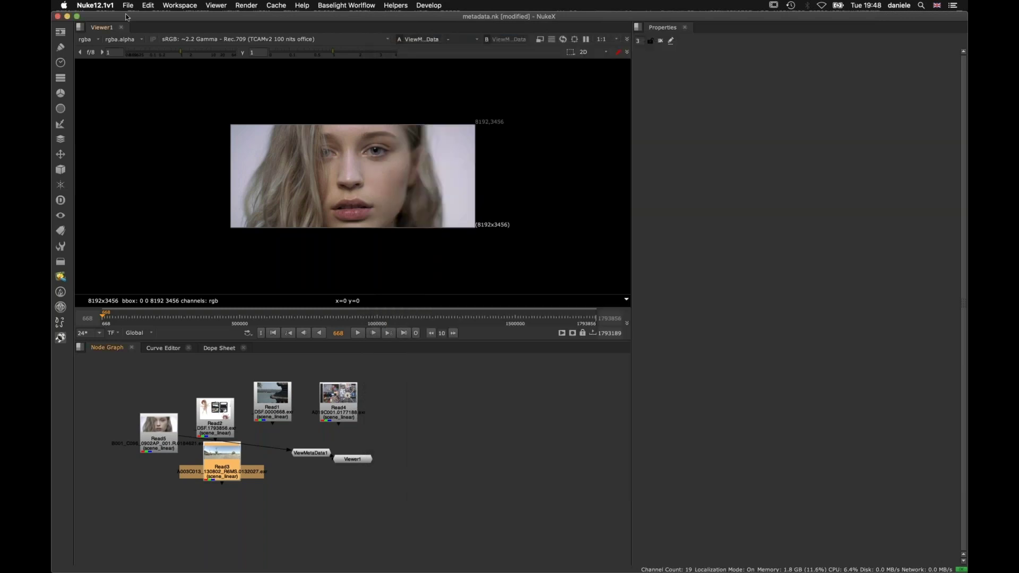
click(95, 6)
click(119, 94)
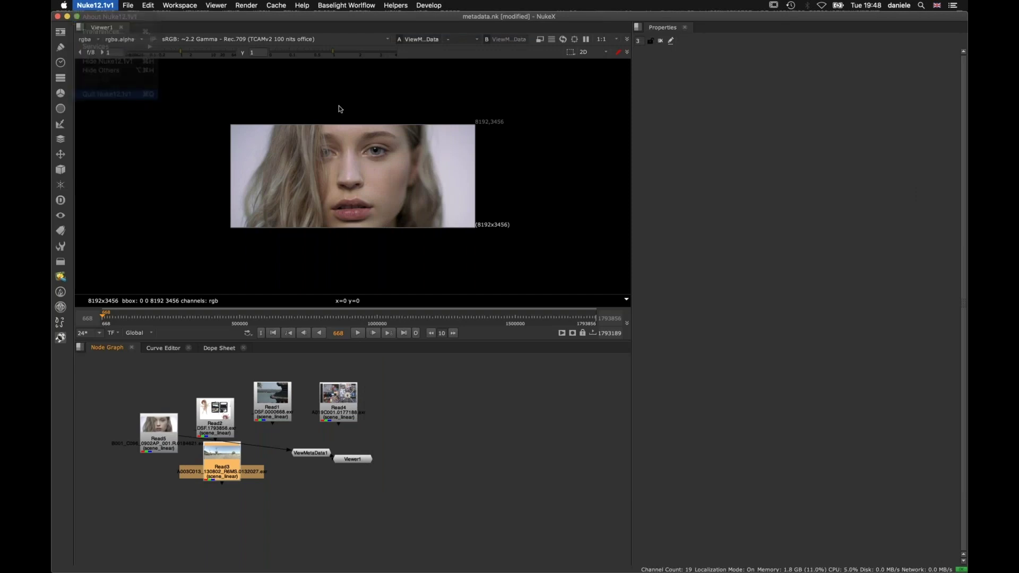
click(537, 301)
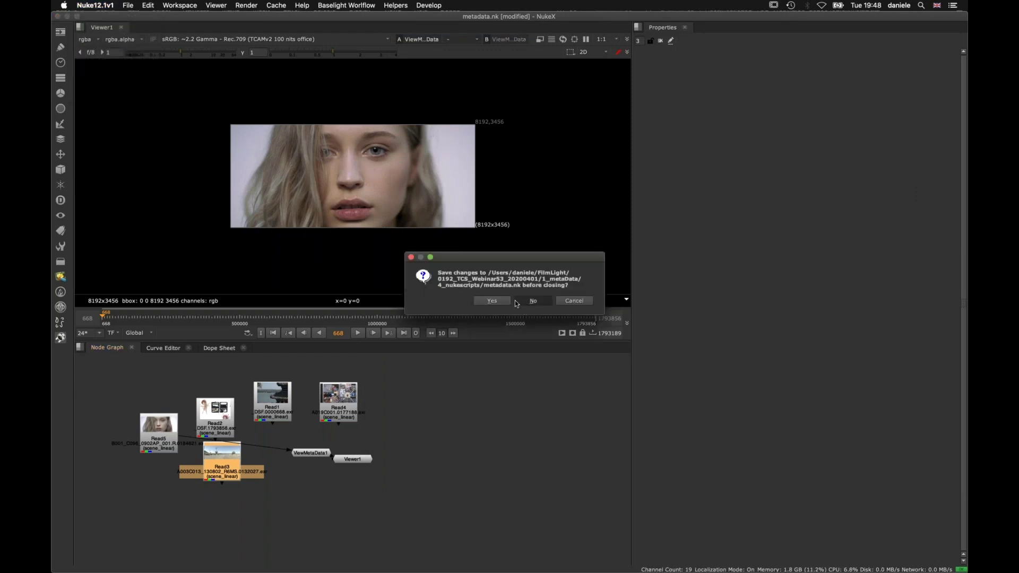
Switch to Baselight, bring up the slides2 scene without the Render window and show its slides full screen
key(super+Tab)
click(542, 300)
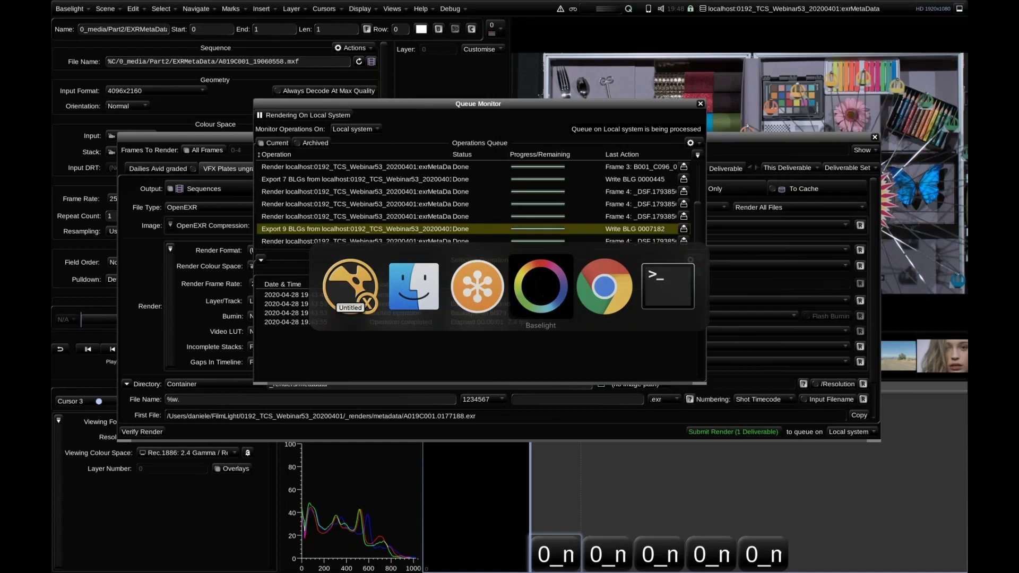
click(829, 7)
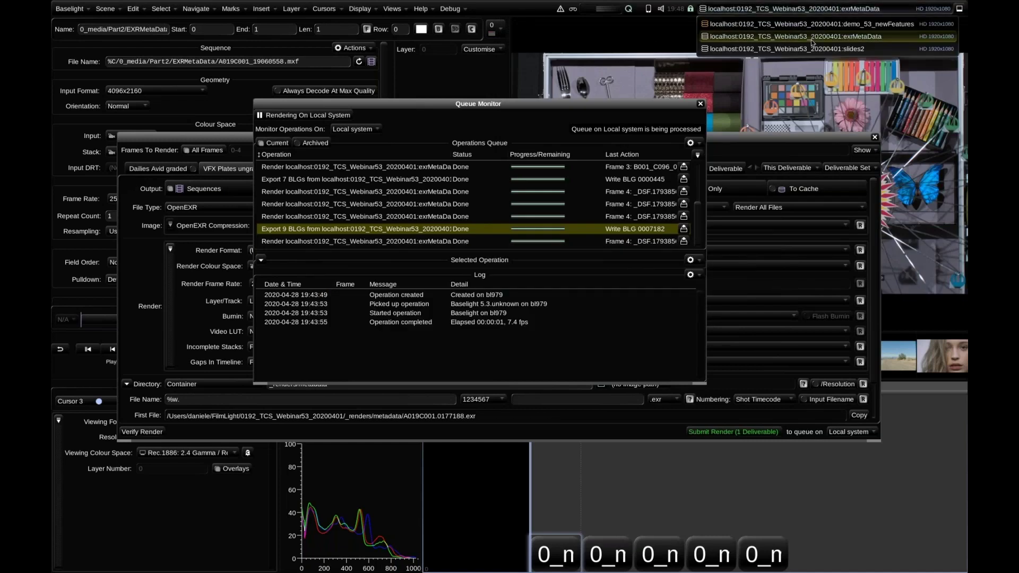
click(807, 48)
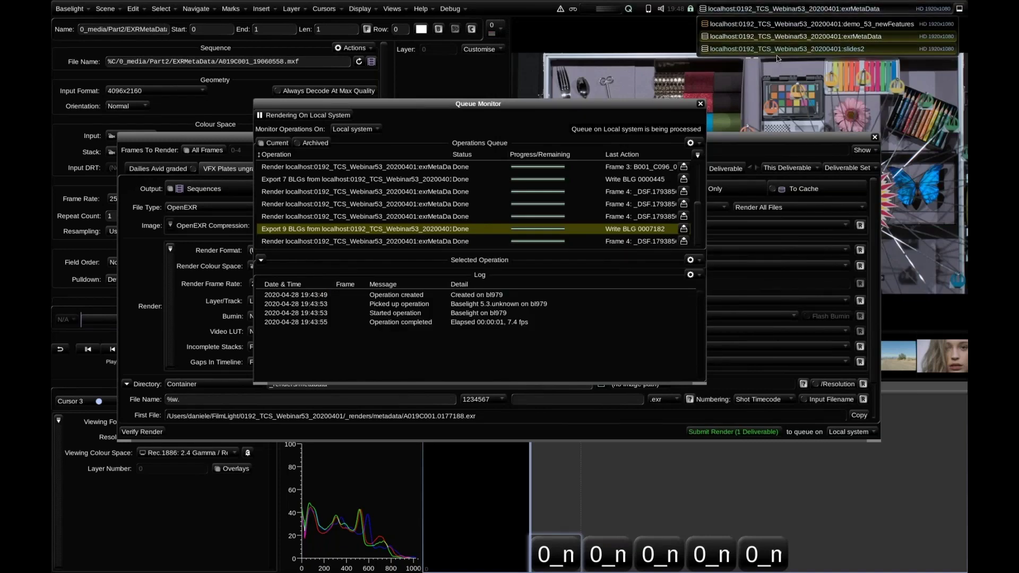
key(Escape)
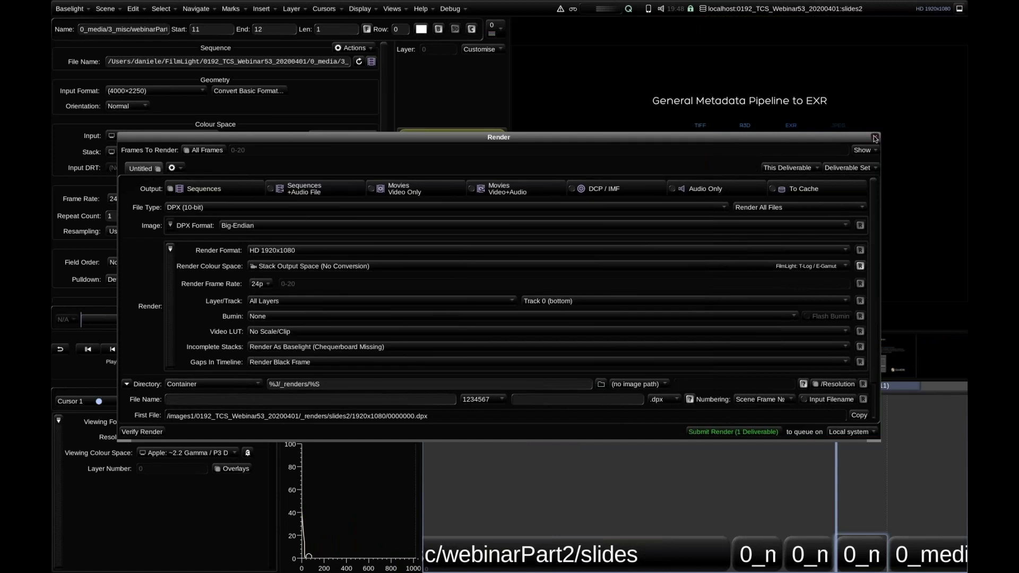
click(872, 137)
key(f)
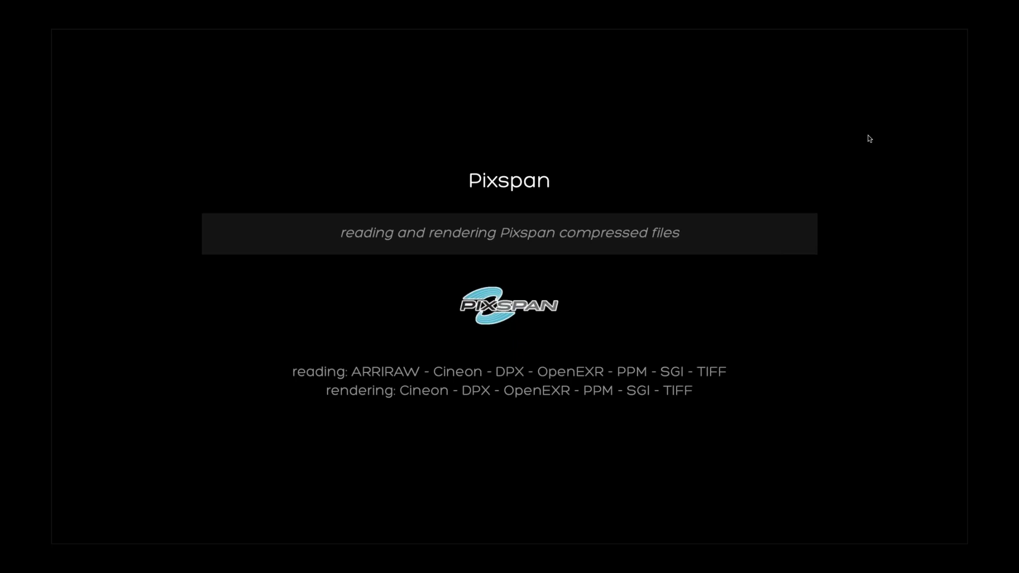
Advance through the slides from Pixspan to the one on Daylight's three platforms
key(Right)
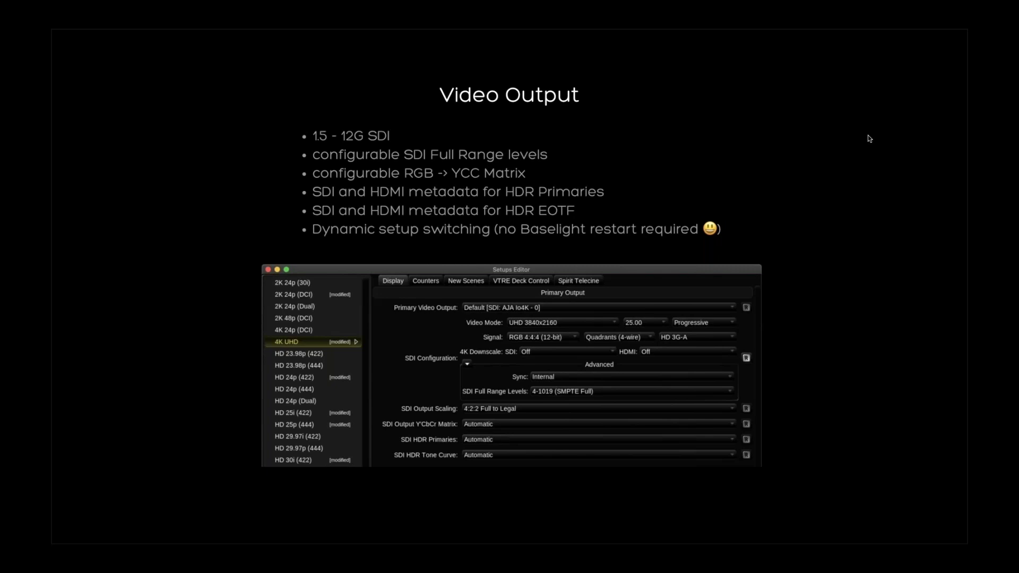
key(Right)
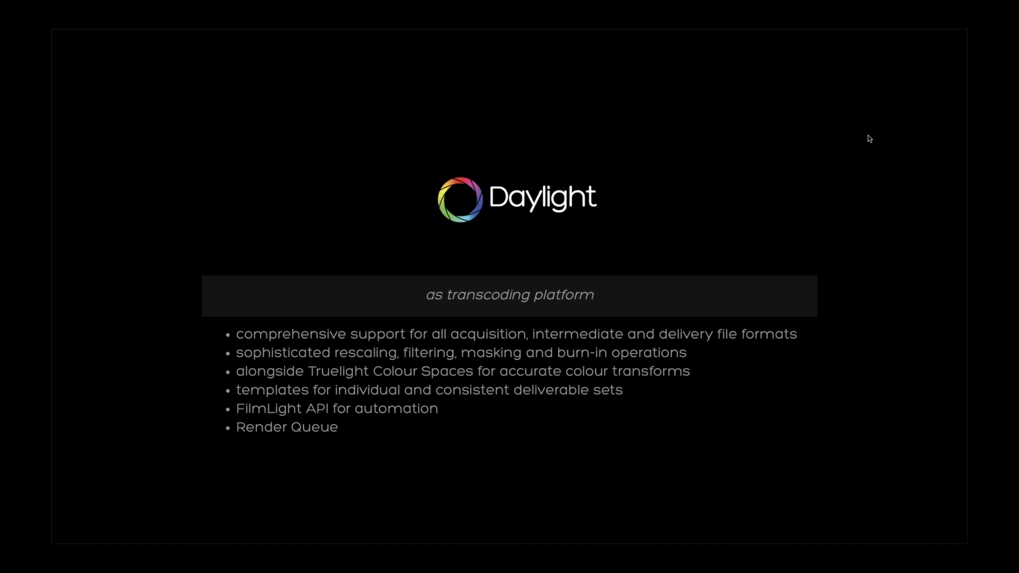
key(Right)
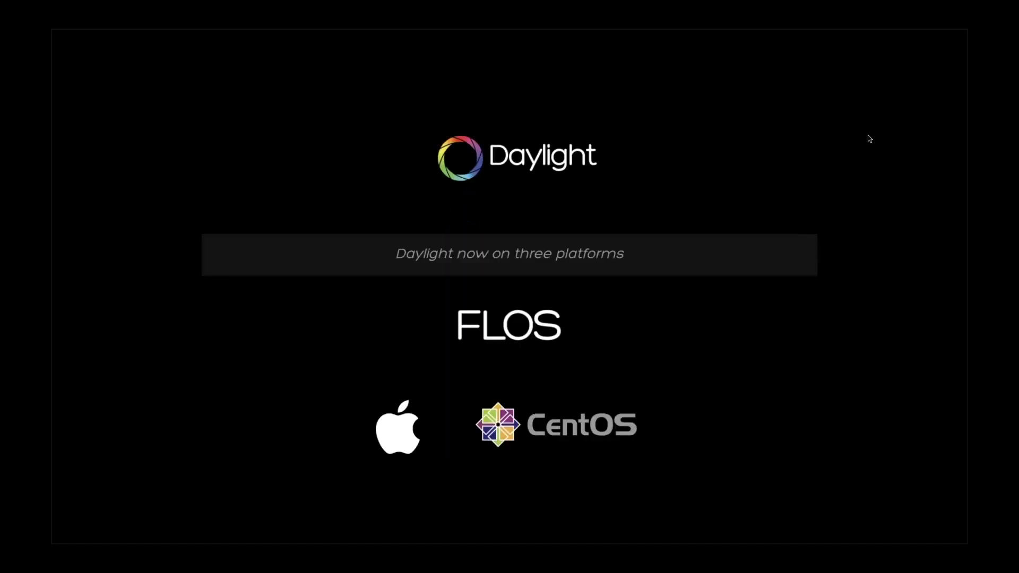